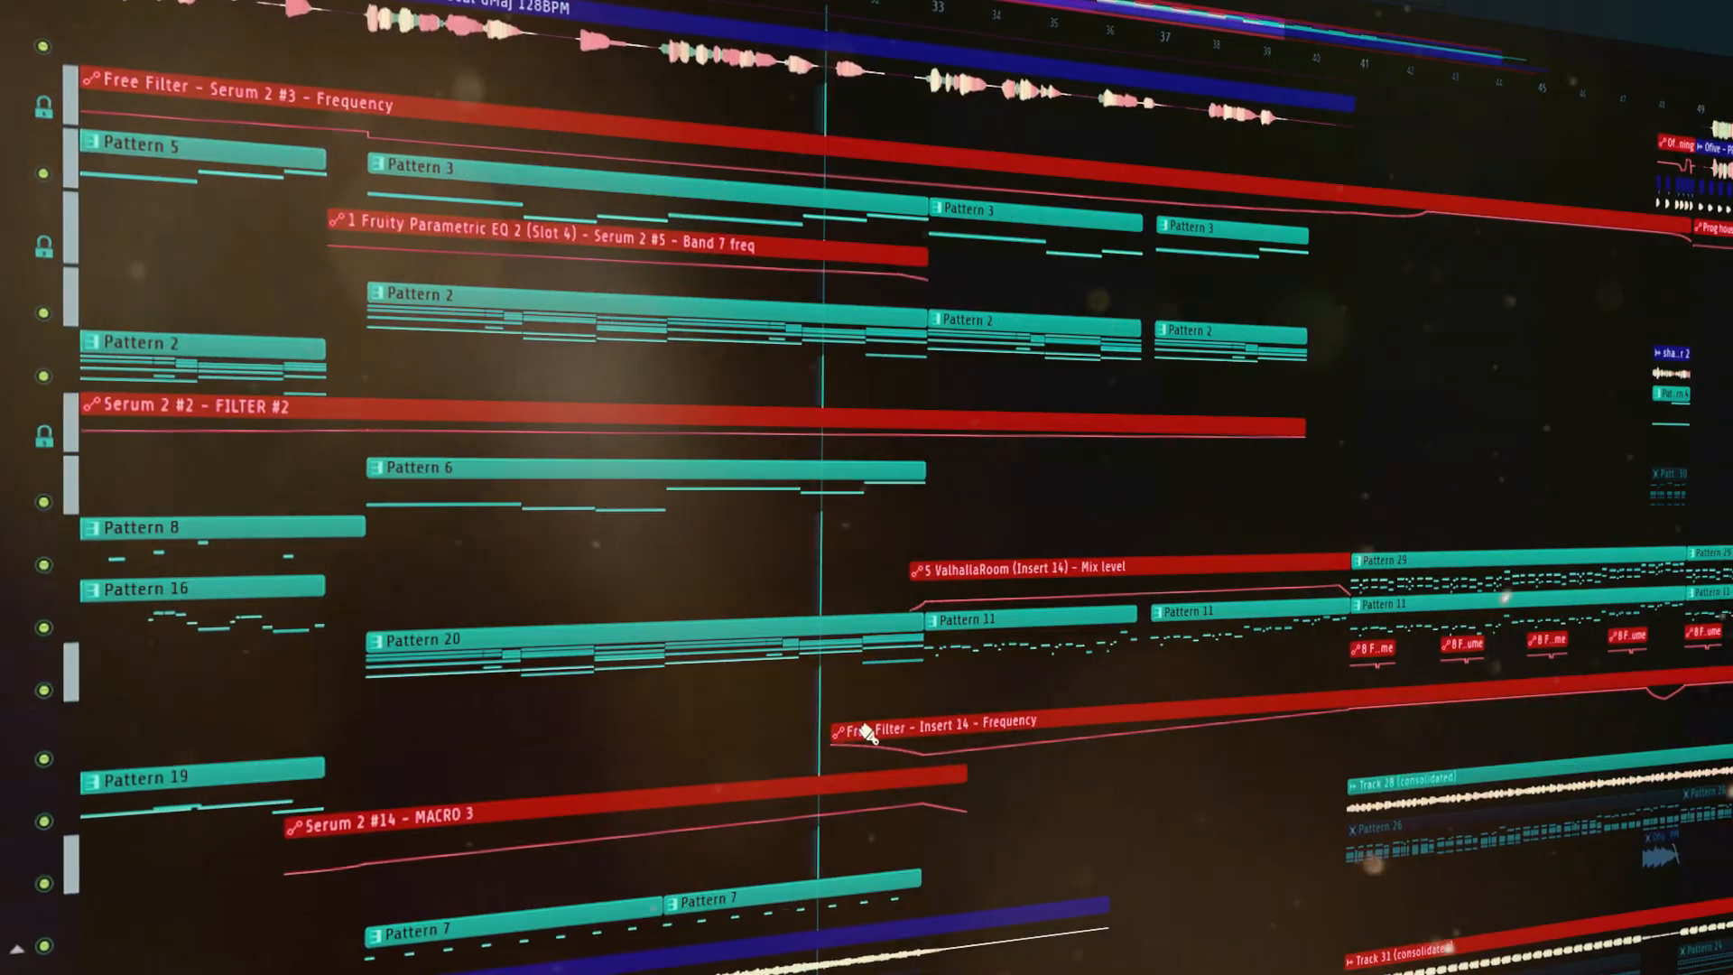
scroll(860, 734, down, 3)
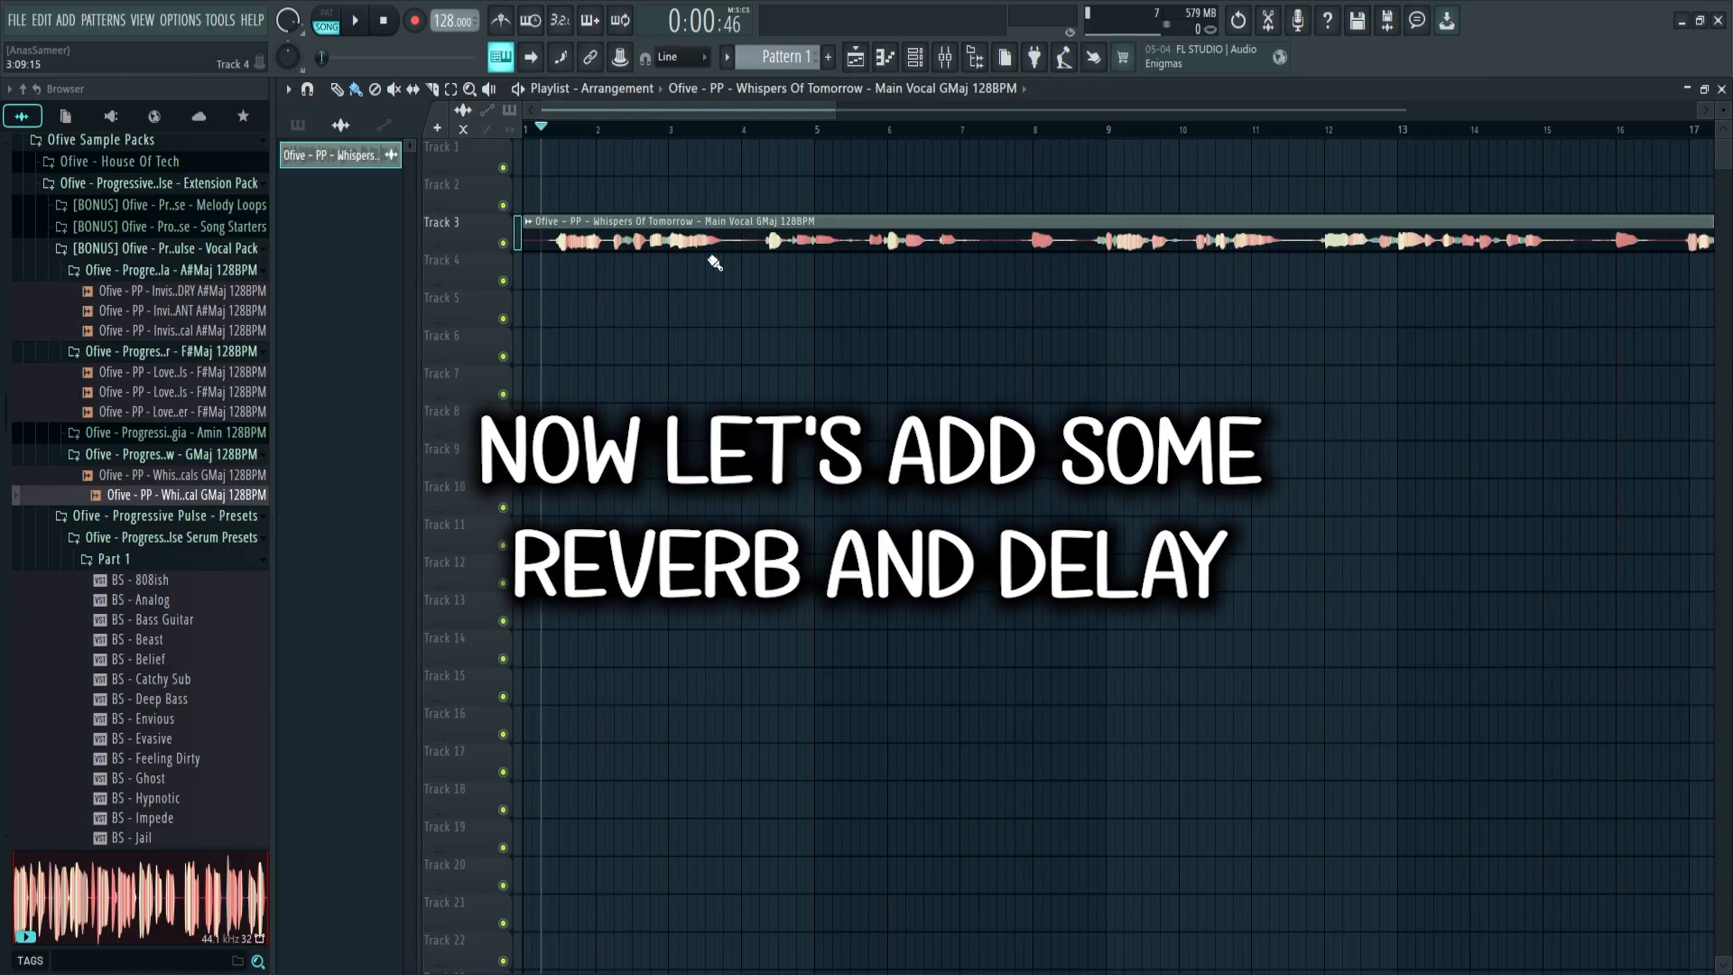
Give the main vocal ValhallaRoom reverb and Fruity Delay mixer sends, and raise the reverb channel's level during playback.
double_click(709, 242)
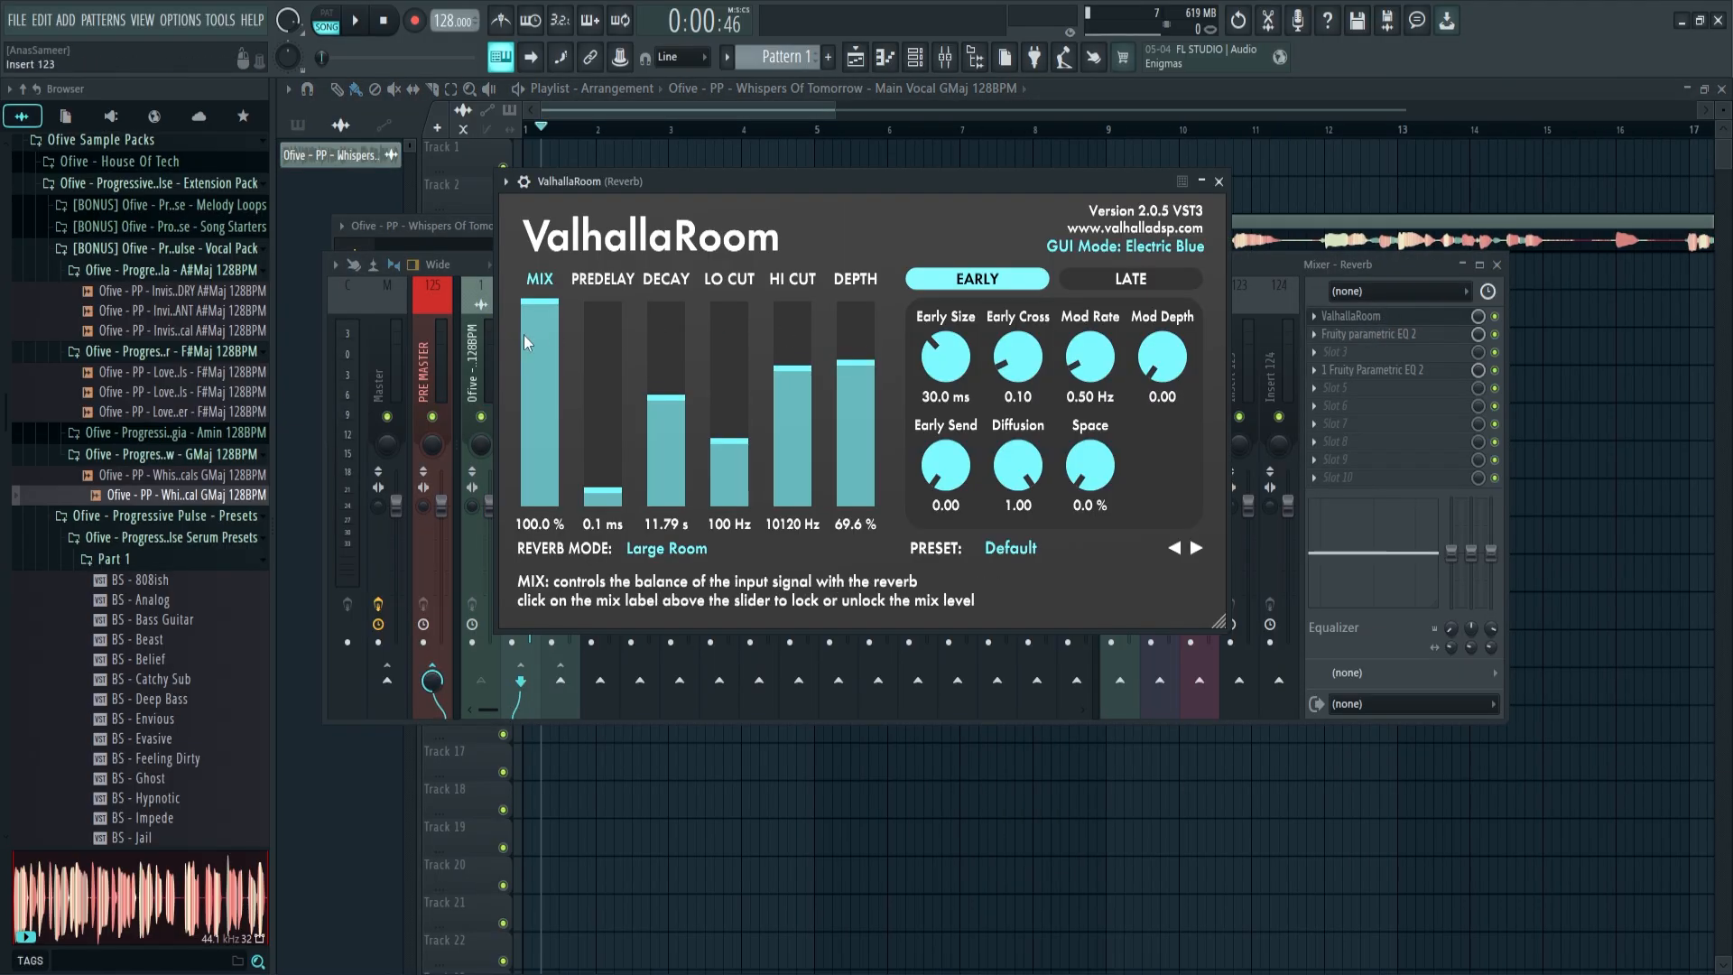
click(1450, 337)
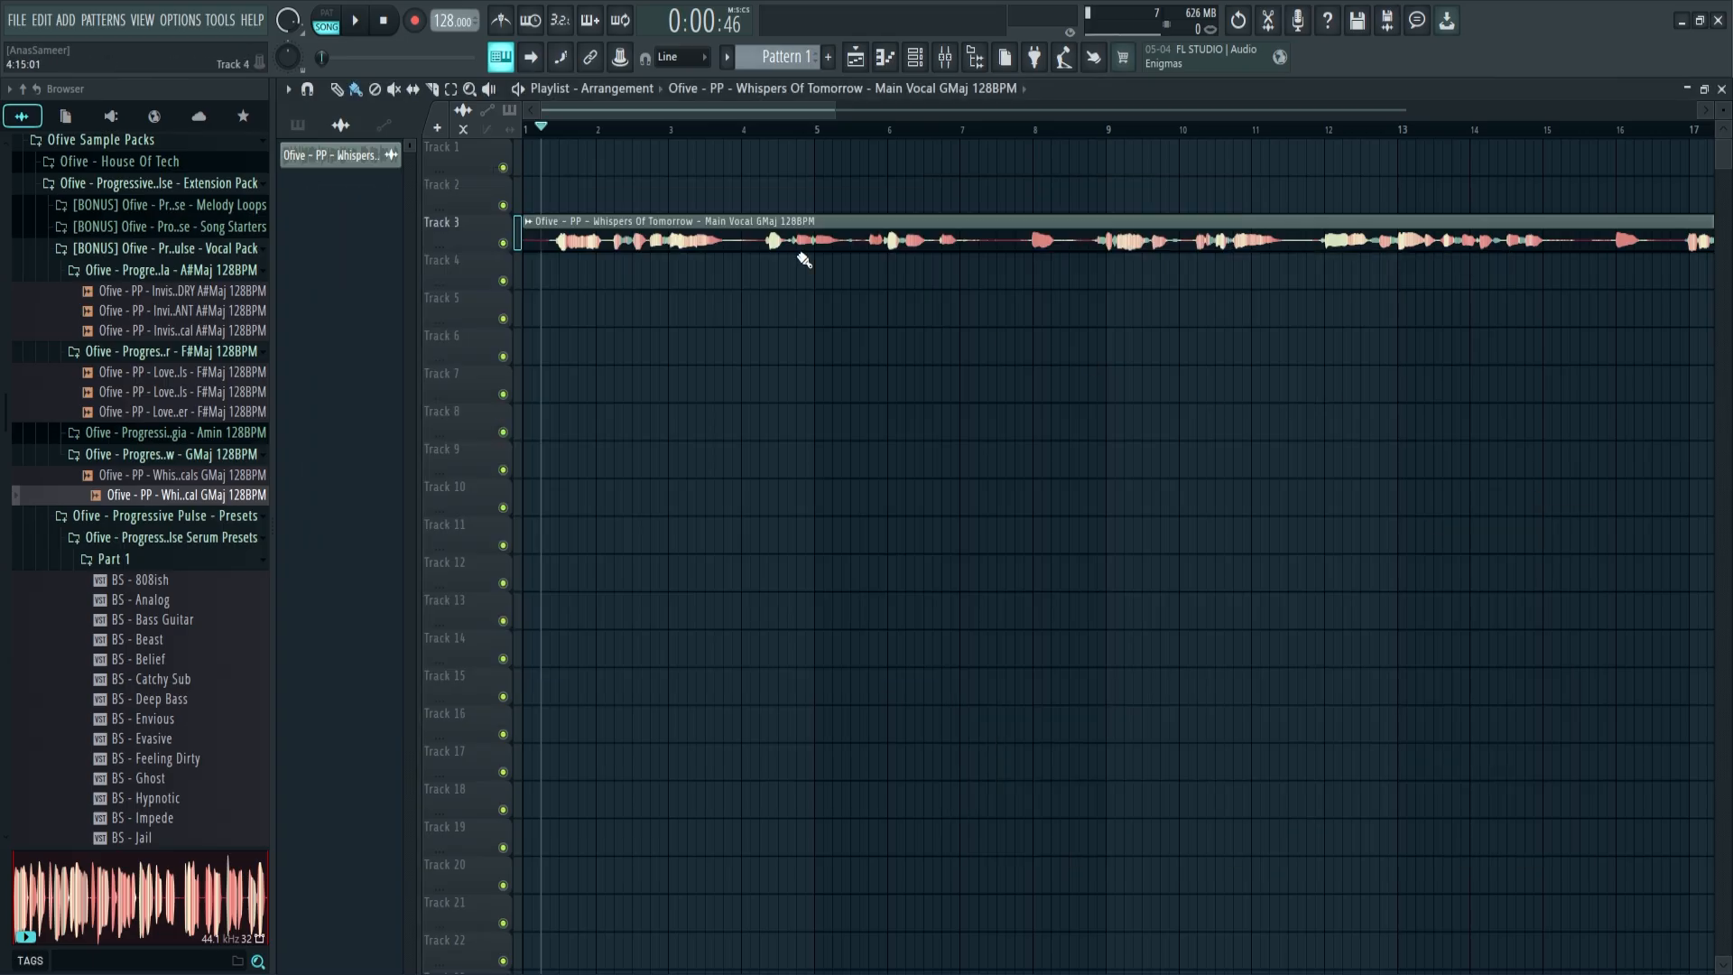
key(space)
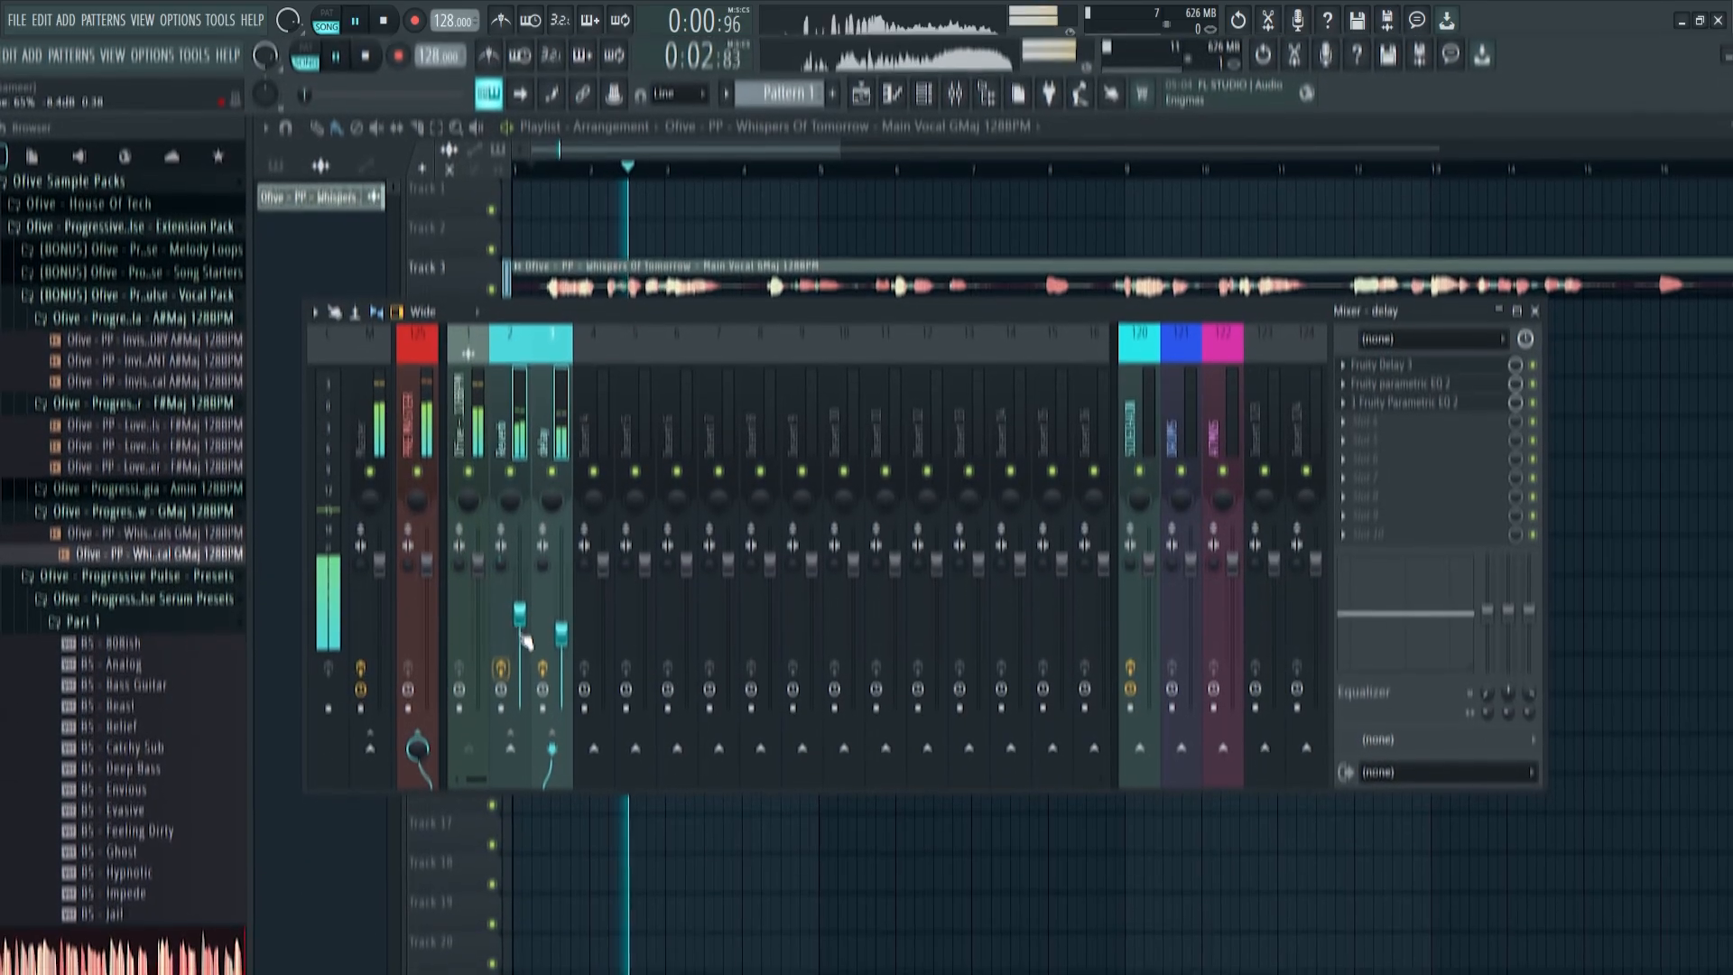
mouse_move(520, 614)
mouse_down()
mouse_move(520, 637)
mouse_move(522, 596)
mouse_up()
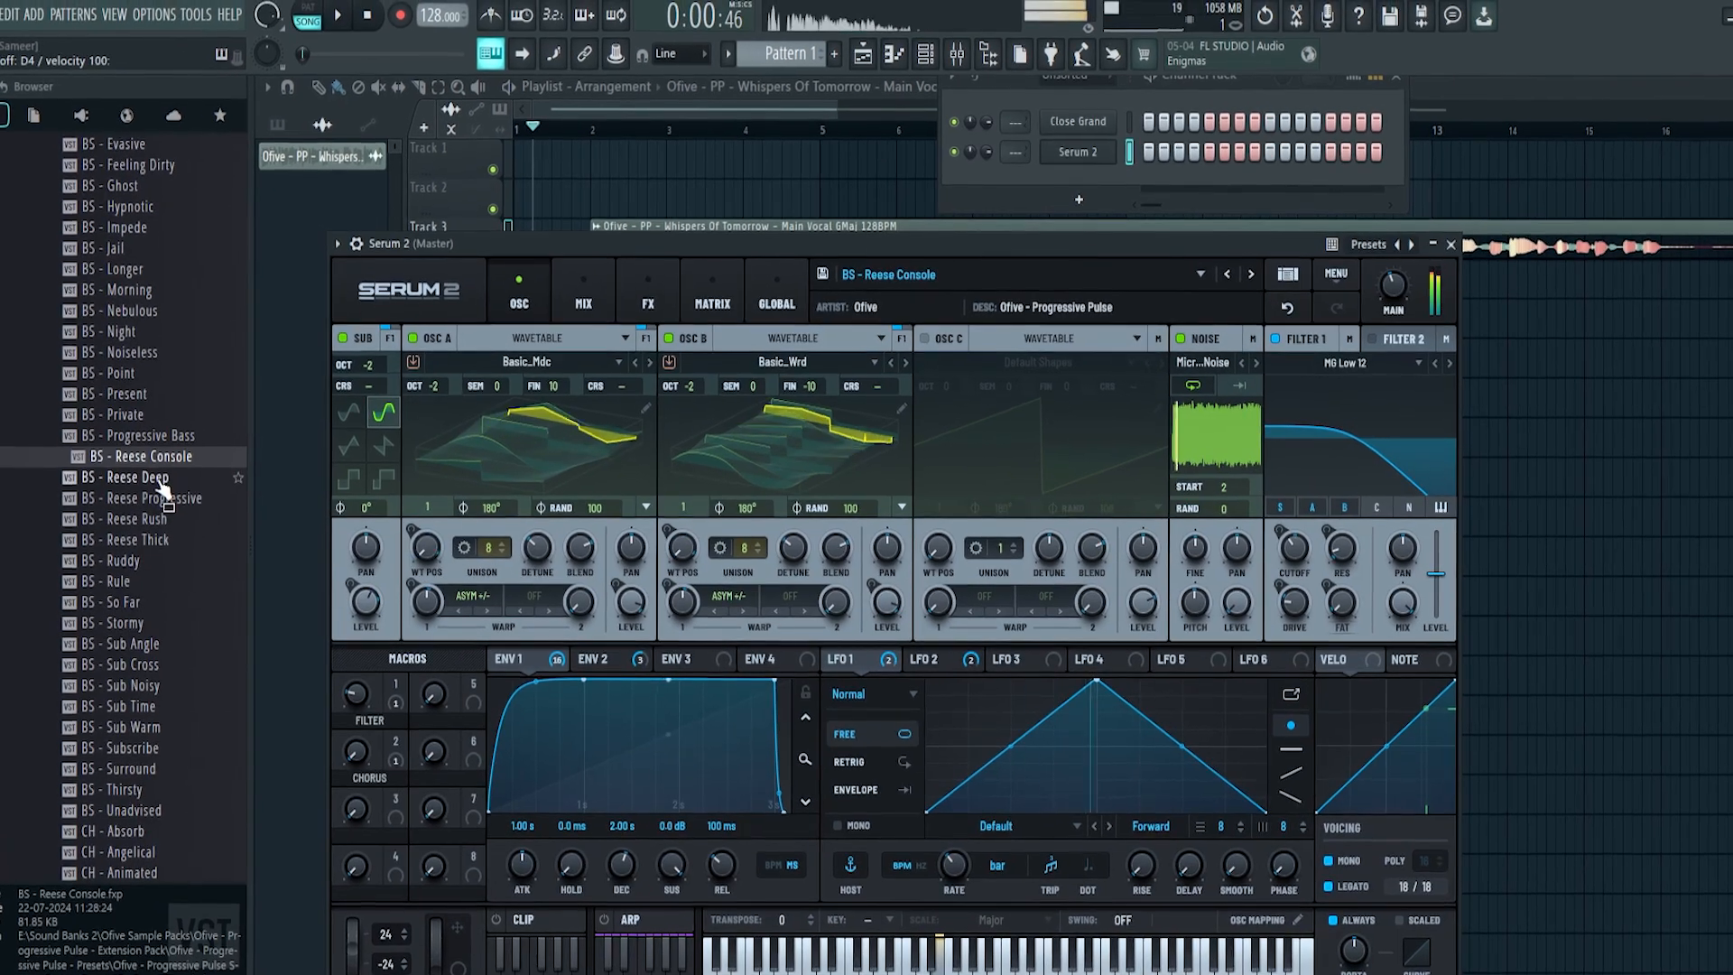
Audition the Reese bass presets, load BS - Reese Thick into Serum 2, and open that channel's piano roll.
drag(108, 460, 571, 456)
click(140, 498)
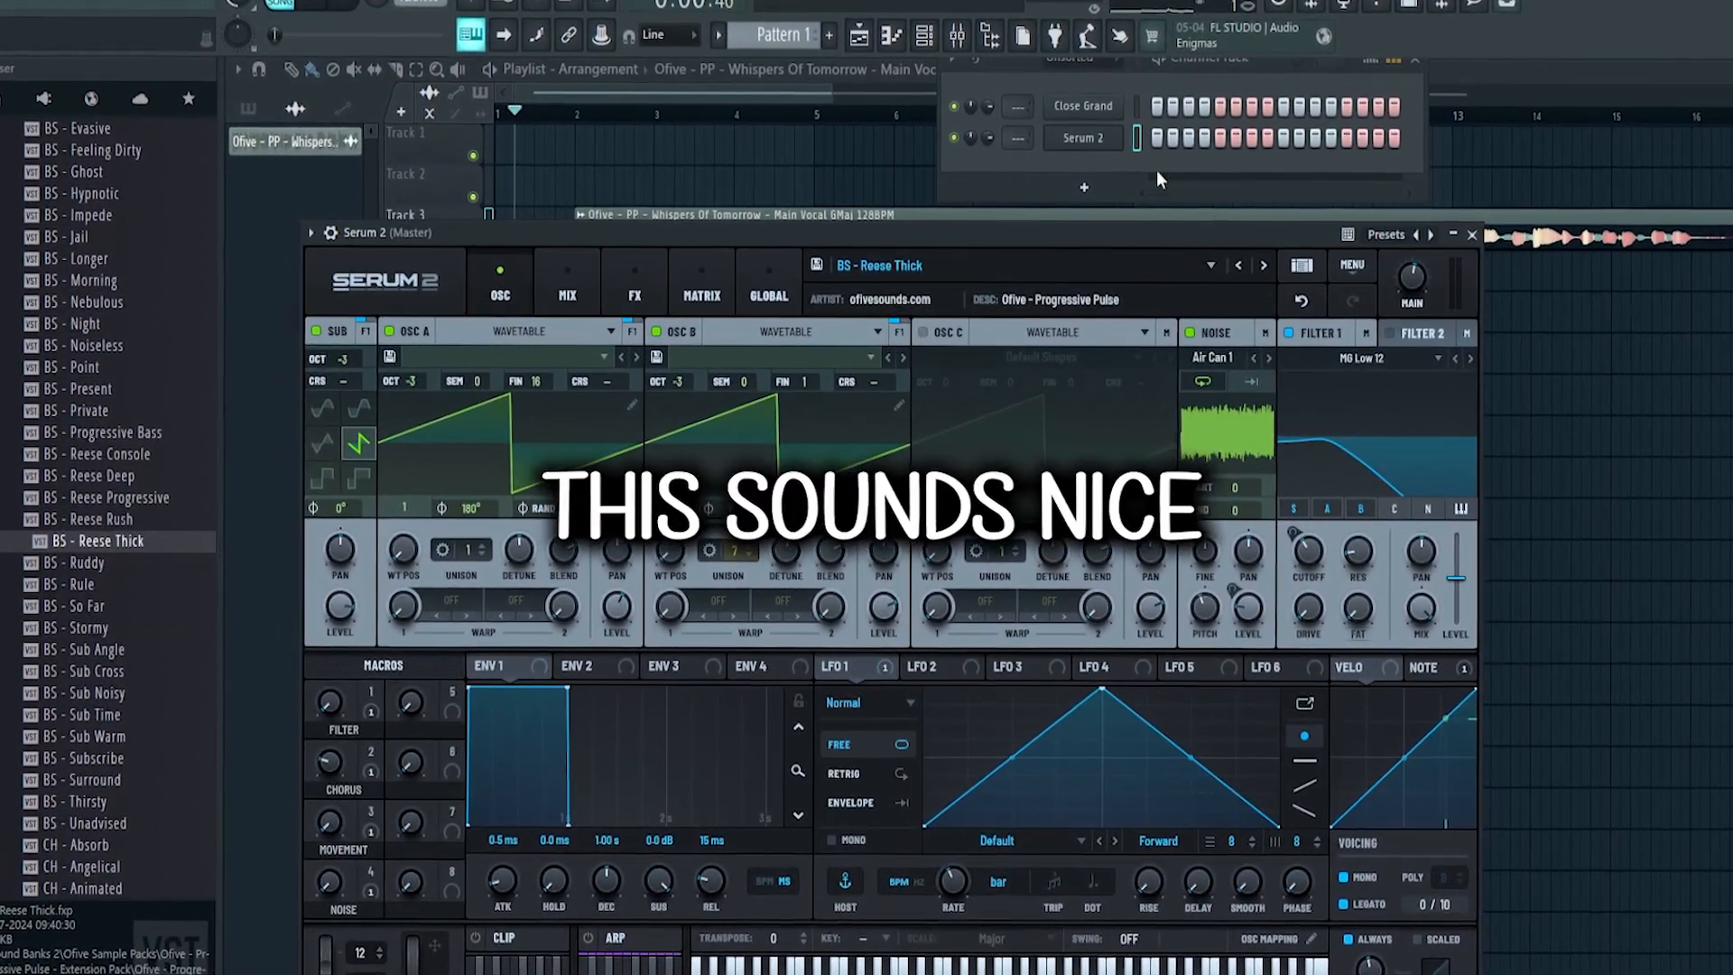
right_click(1108, 144)
click(1155, 147)
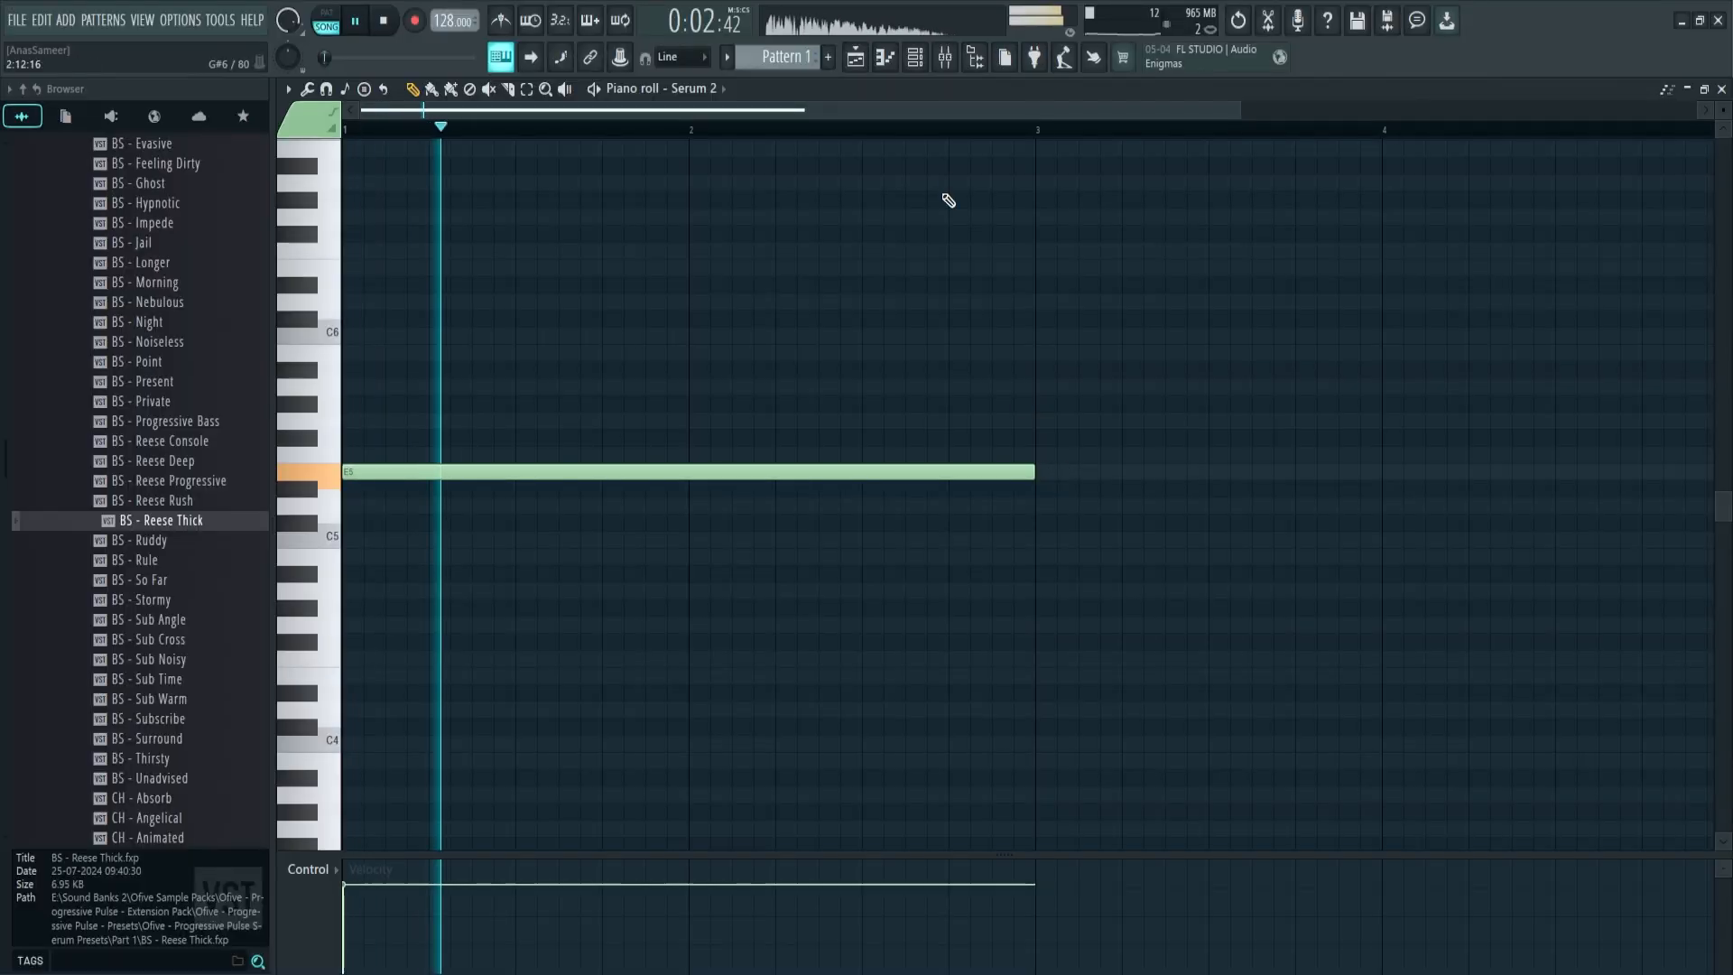
Write the bass line with a two-bar E5, C5 at bar 3, D5 at bar 4, and E5 from bar 5.
mouse_move(1032, 470)
mouse_down()
mouse_move(765, 488)
mouse_move(708, 542)
mouse_up()
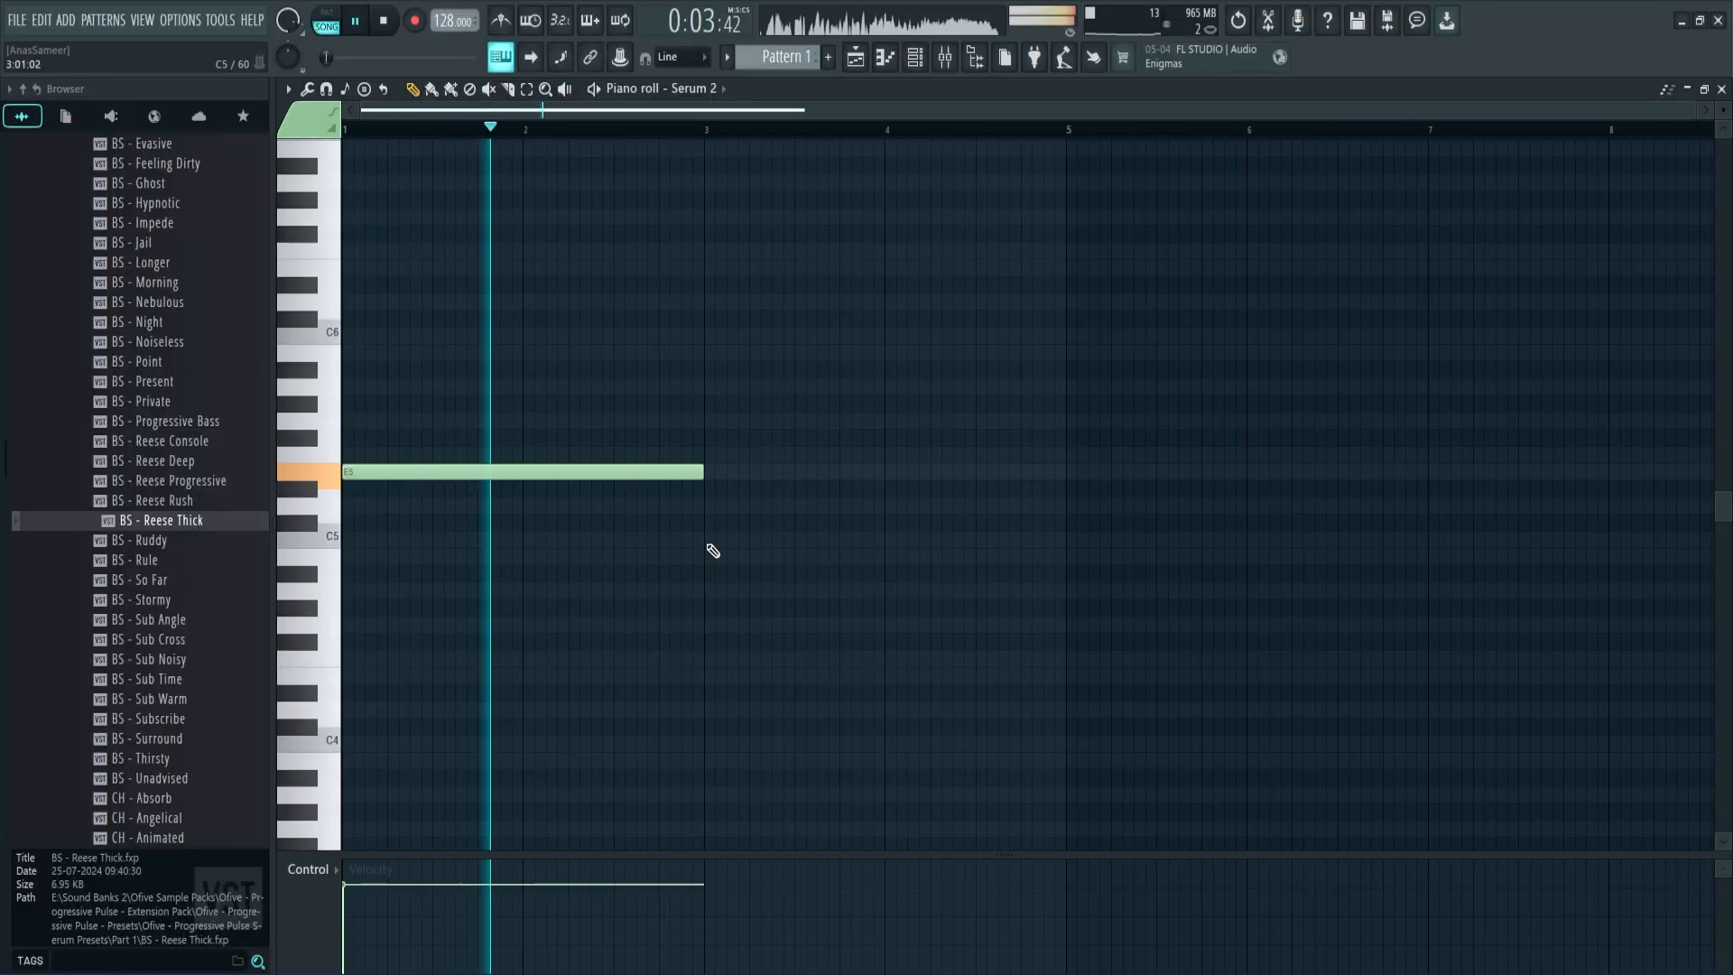
click(800, 507)
drag(799, 507, 798, 541)
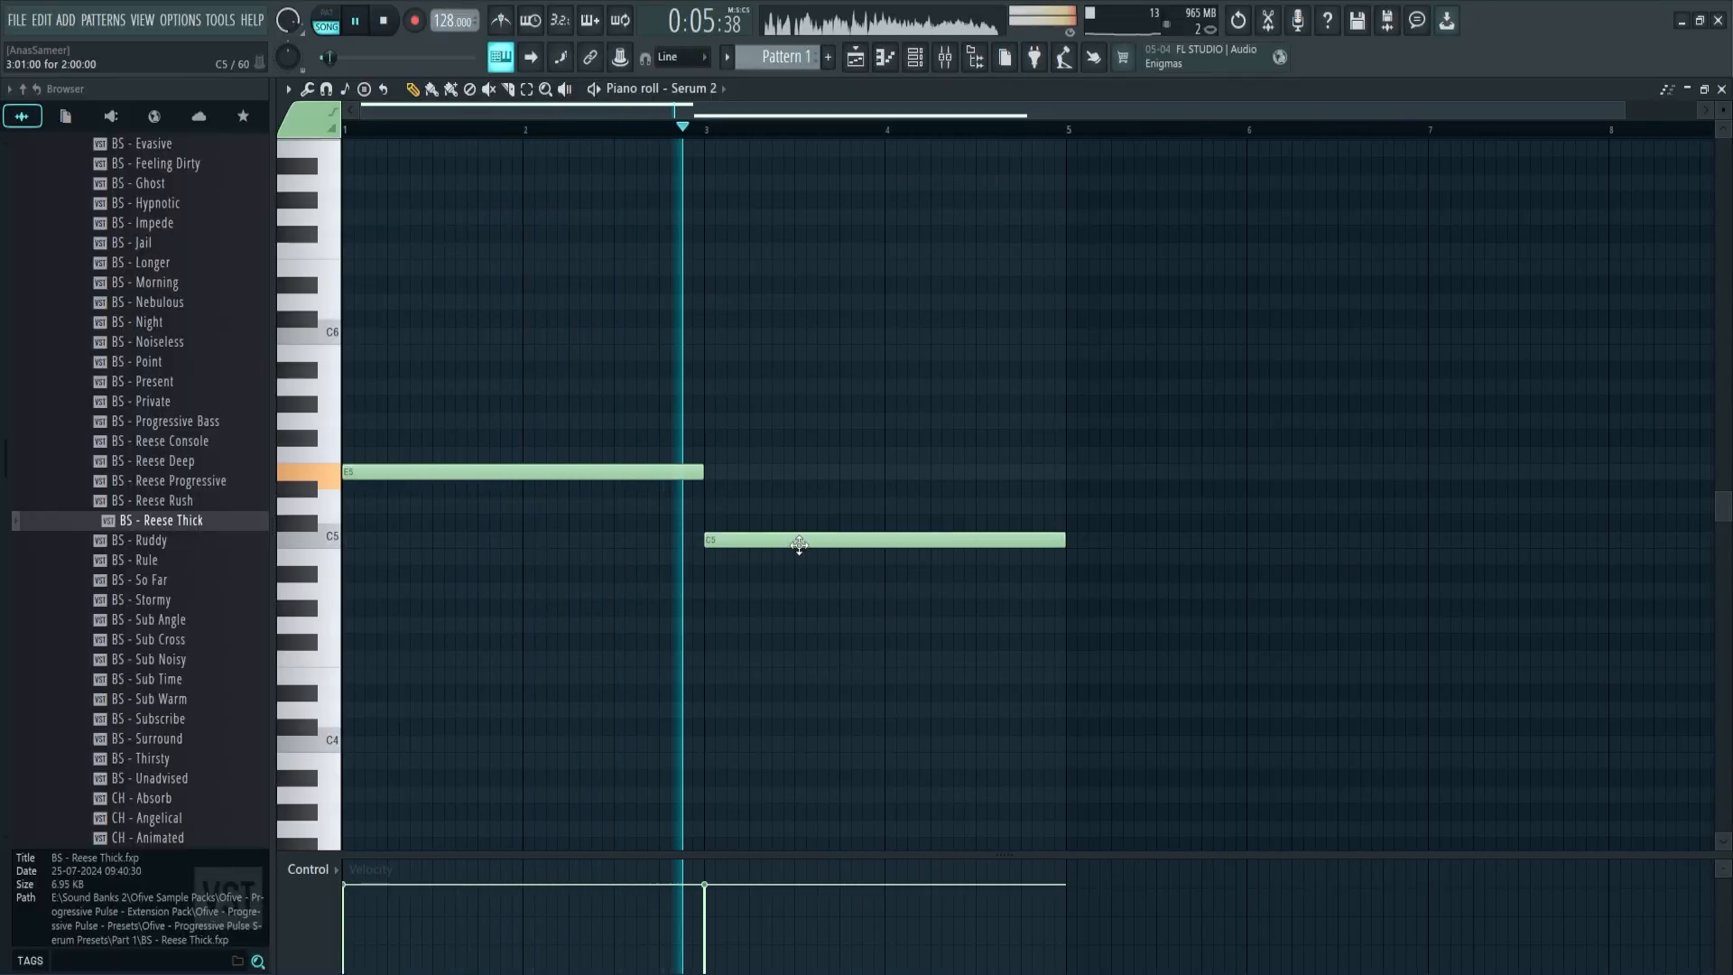
drag(1065, 542, 928, 550)
click(891, 506)
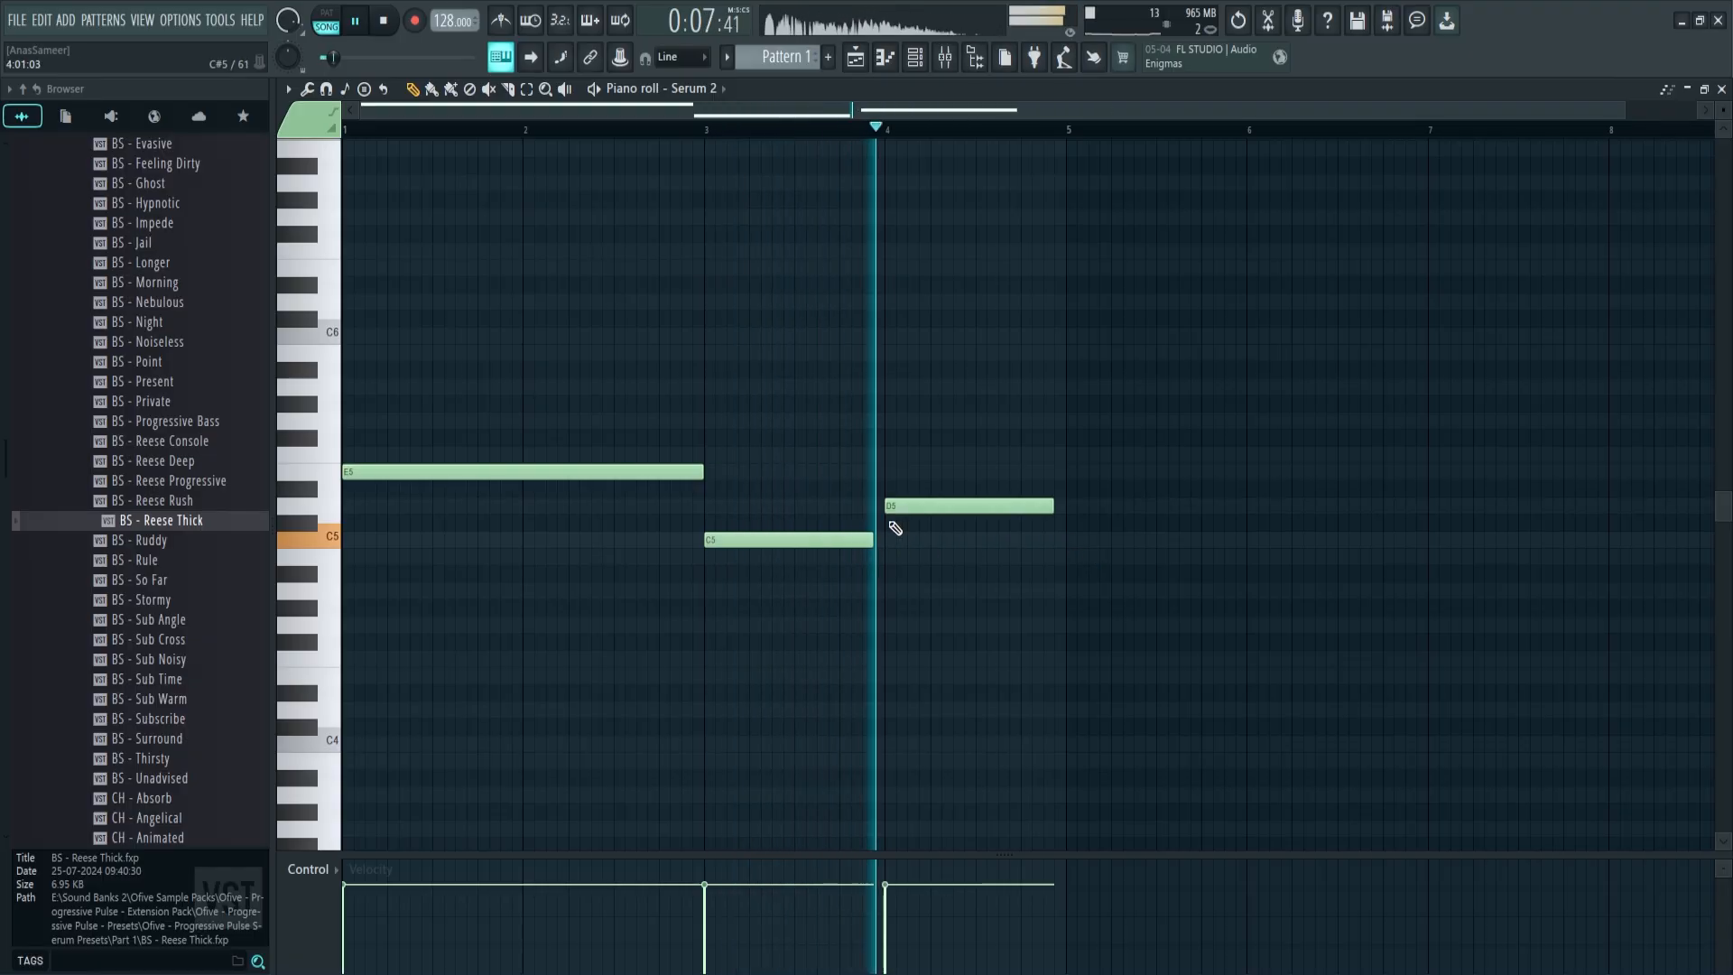
click(1155, 472)
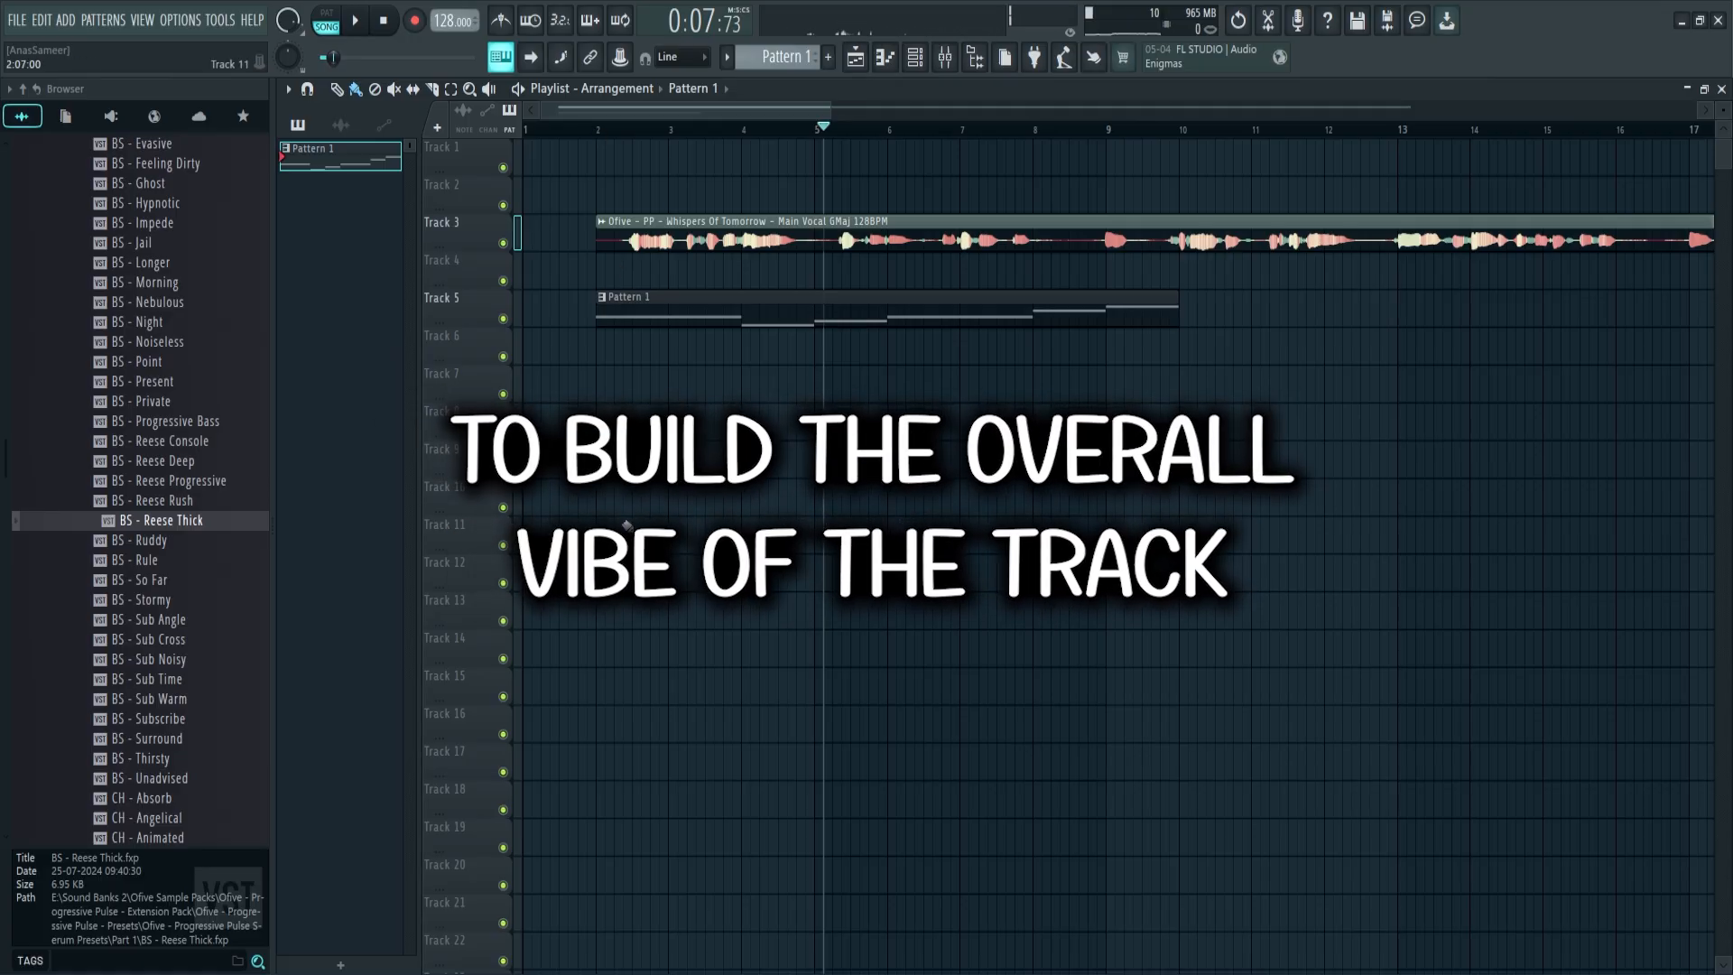
Audition the drone samples and place Drone 05 G on Track 10 from bar 2 to bar 10.
scroll(226, 659, up, 5)
click(180, 460)
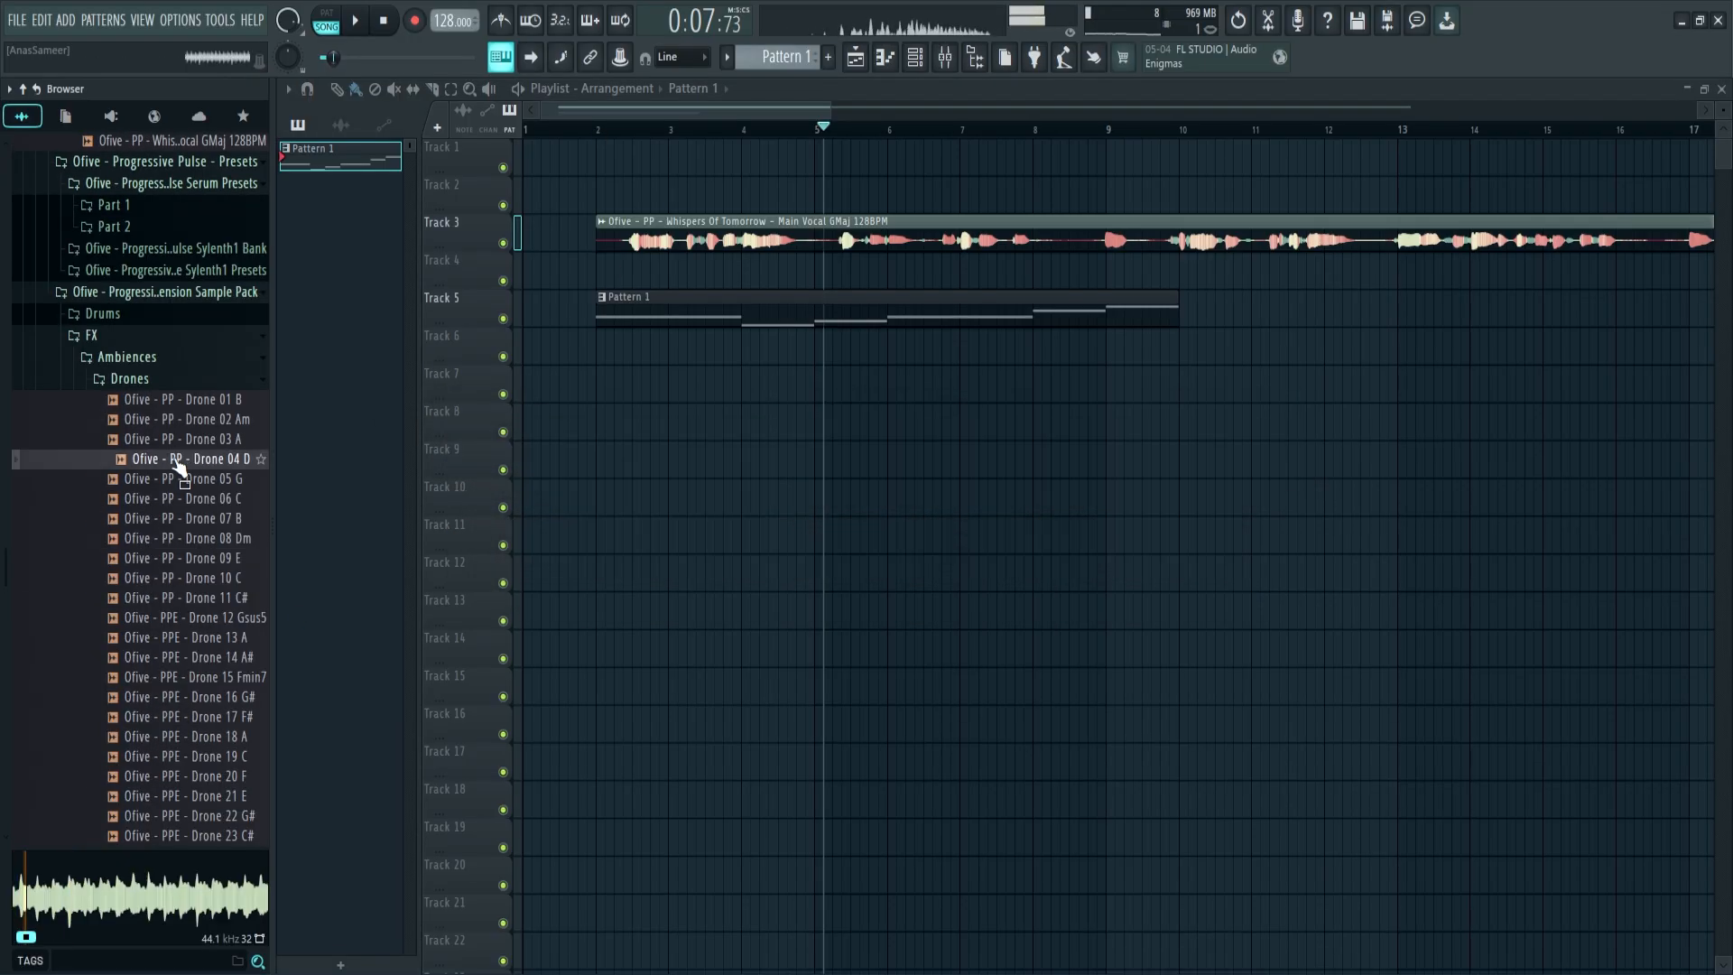
click(225, 480)
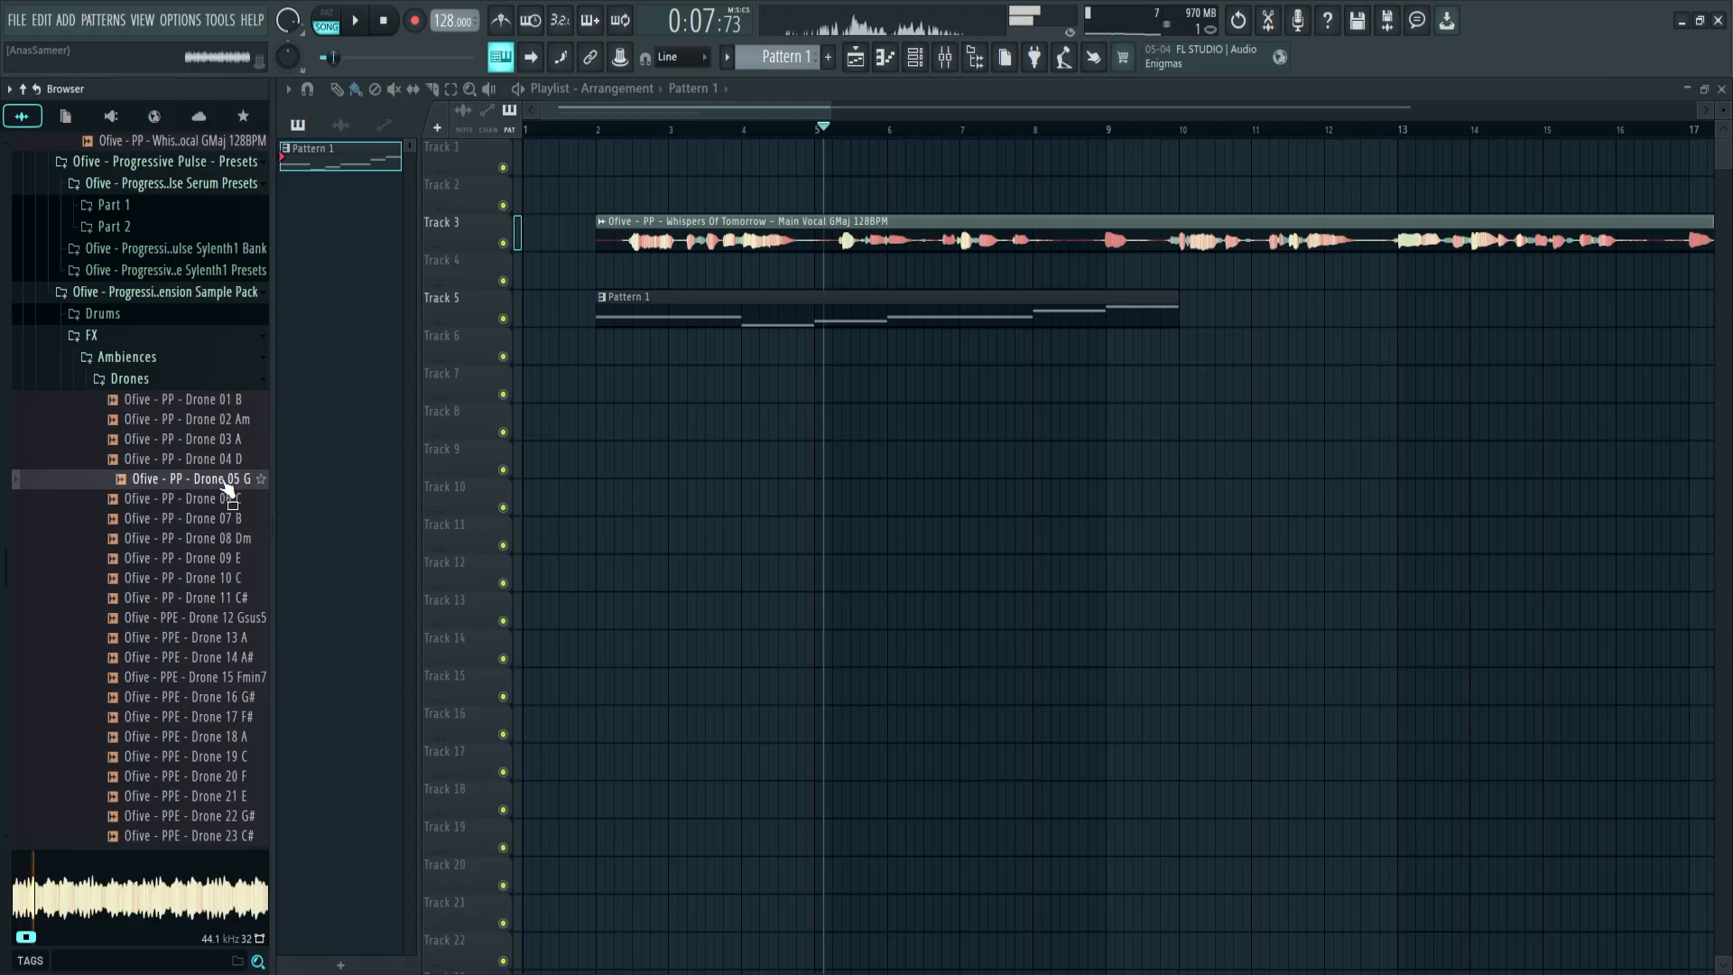
drag(225, 488, 848, 572)
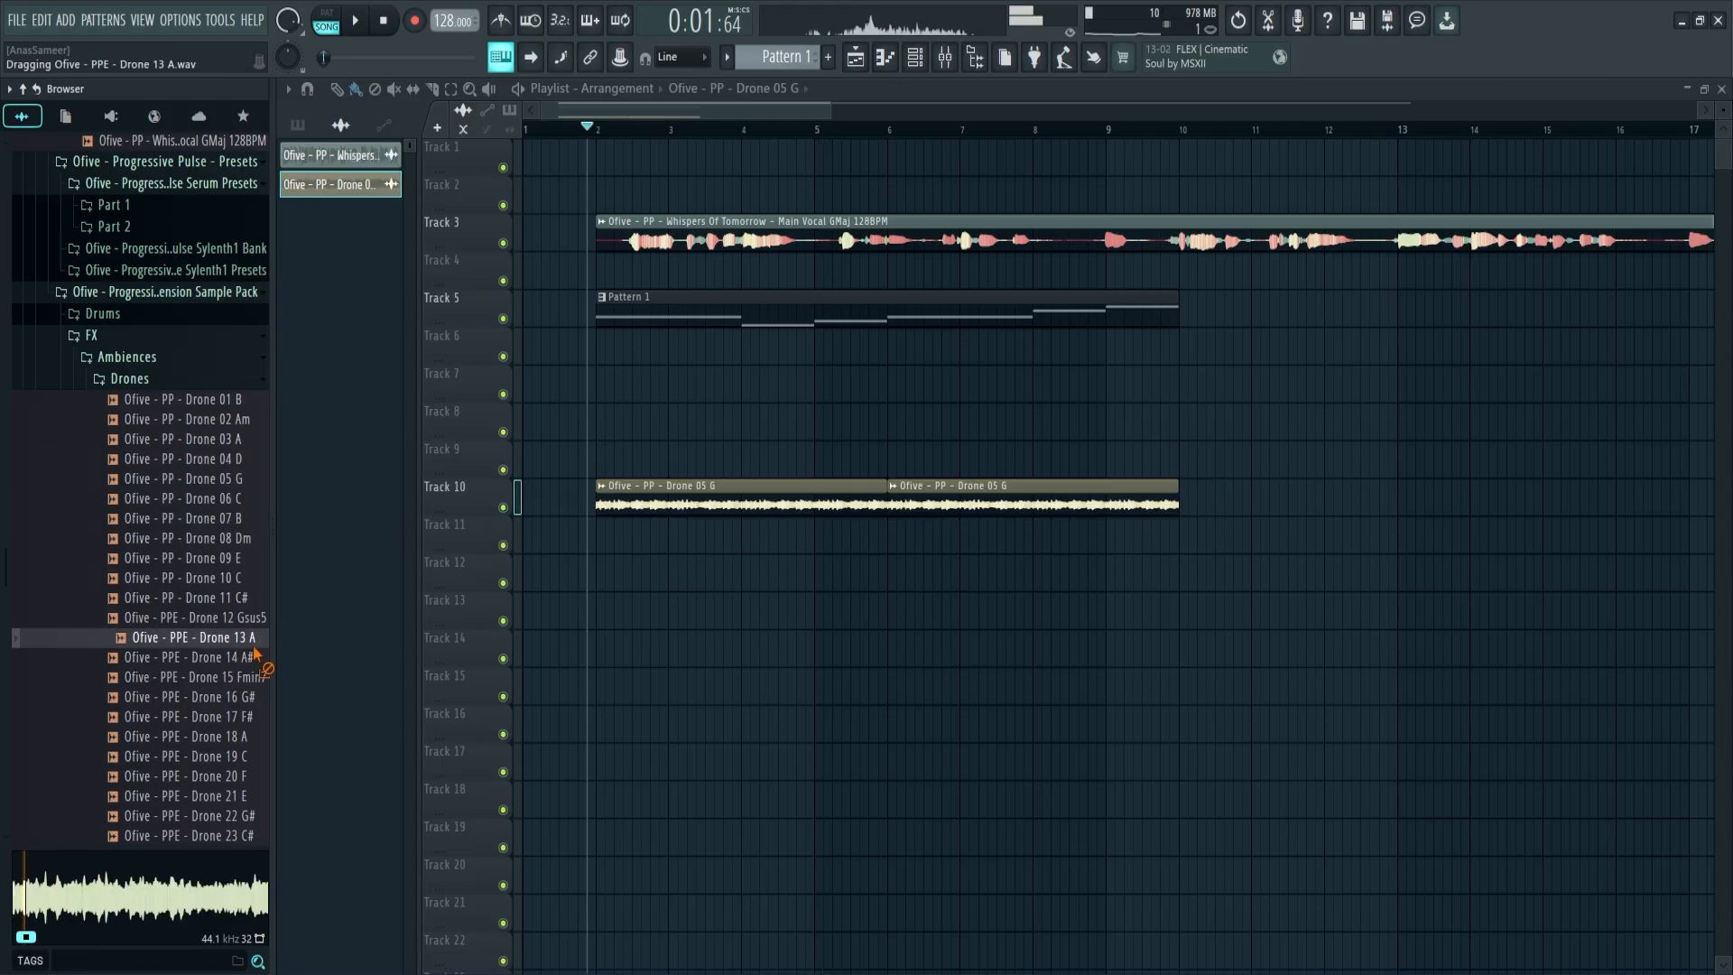
Place Drone 13 A on Track 12 from bar 2 and pitch it down to G.
drag(207, 637, 595, 575)
double_click(691, 567)
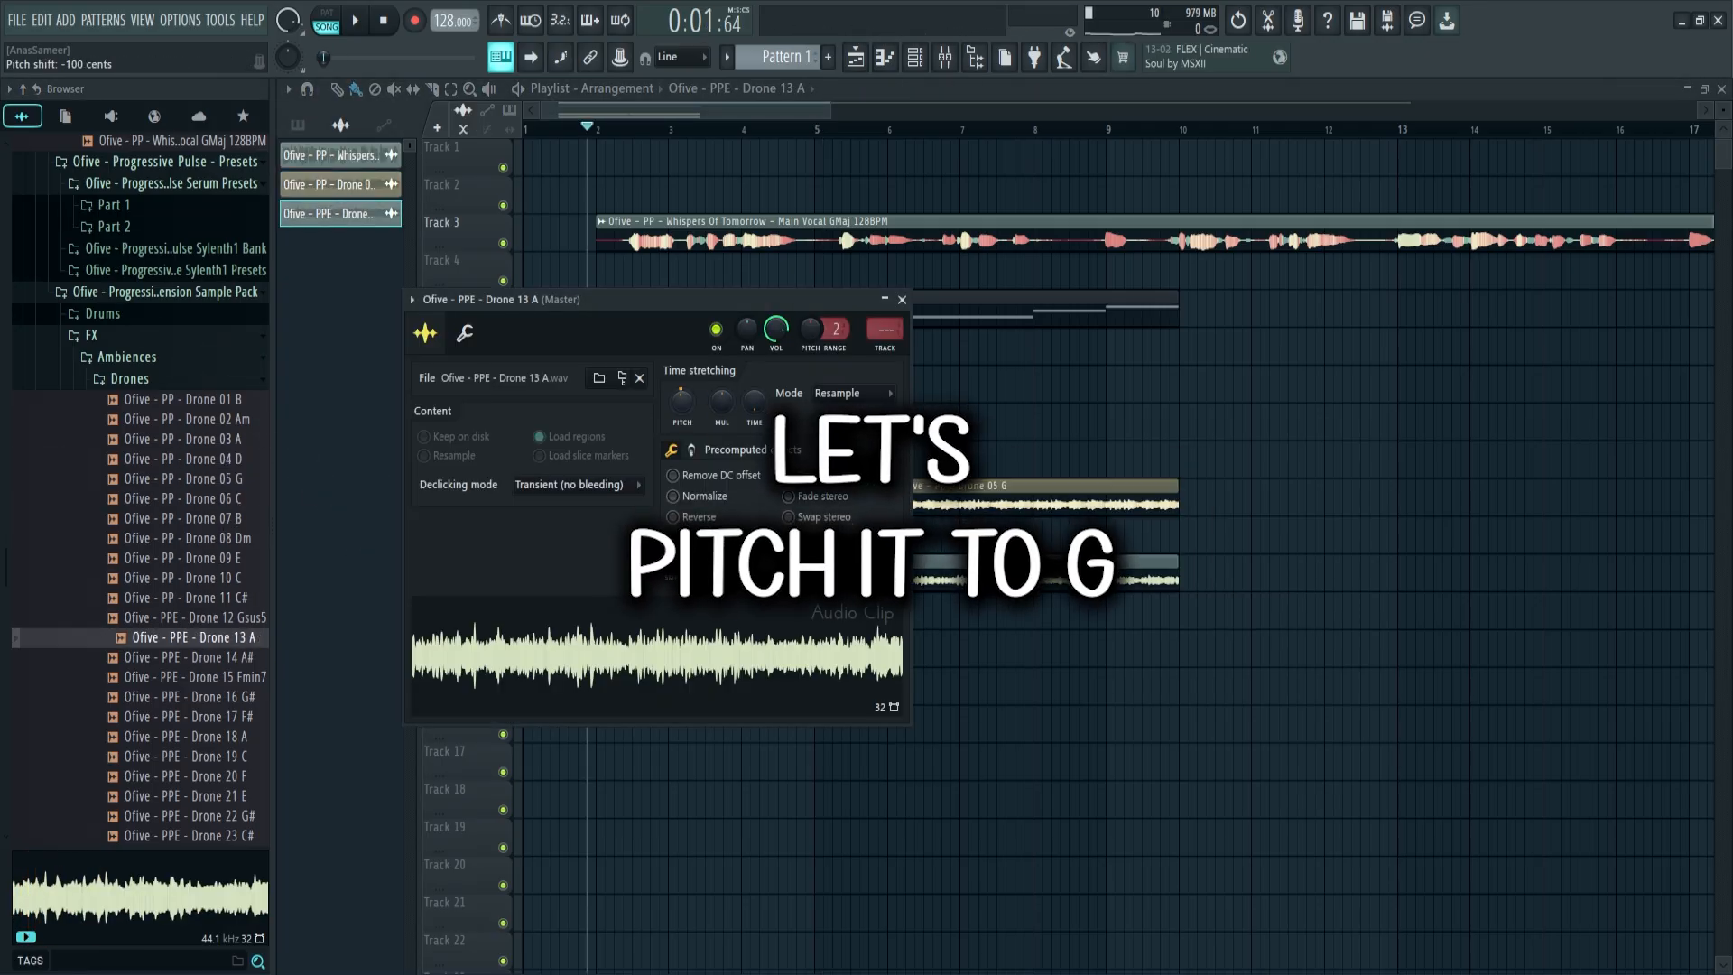
drag(682, 402, 681, 426)
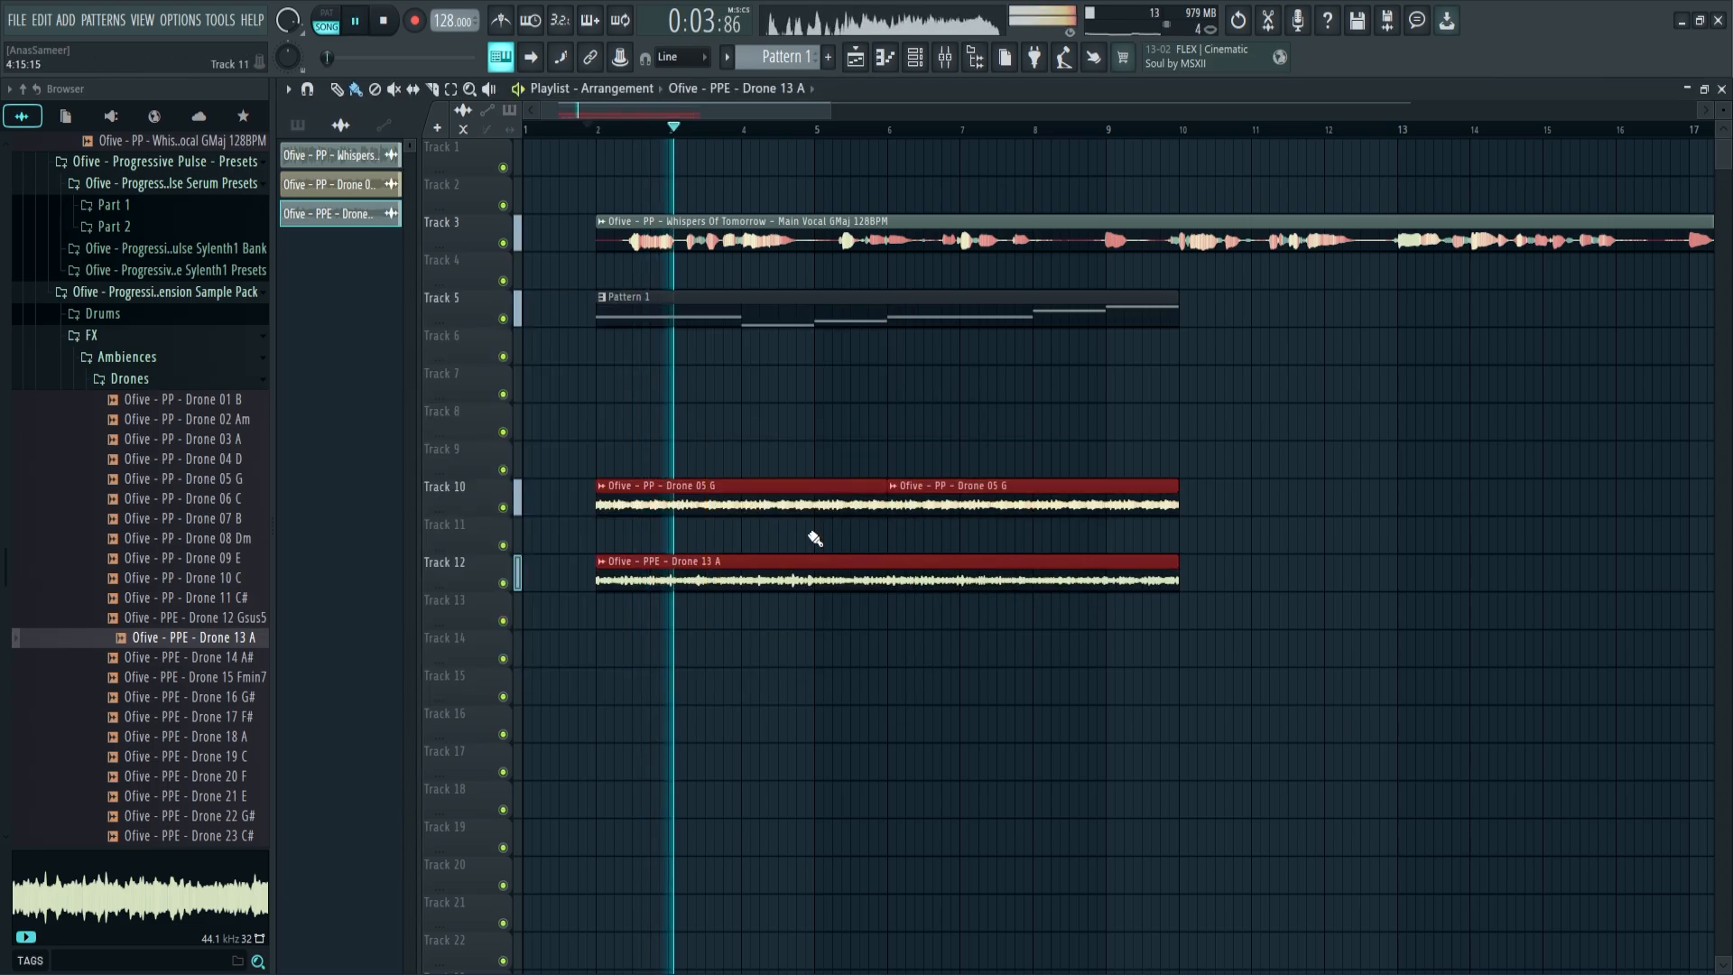
Clear the clip selection and open the sample settings of the Drone 05 G and Drone 13 A clips in turn.
ctrl+click(815, 539)
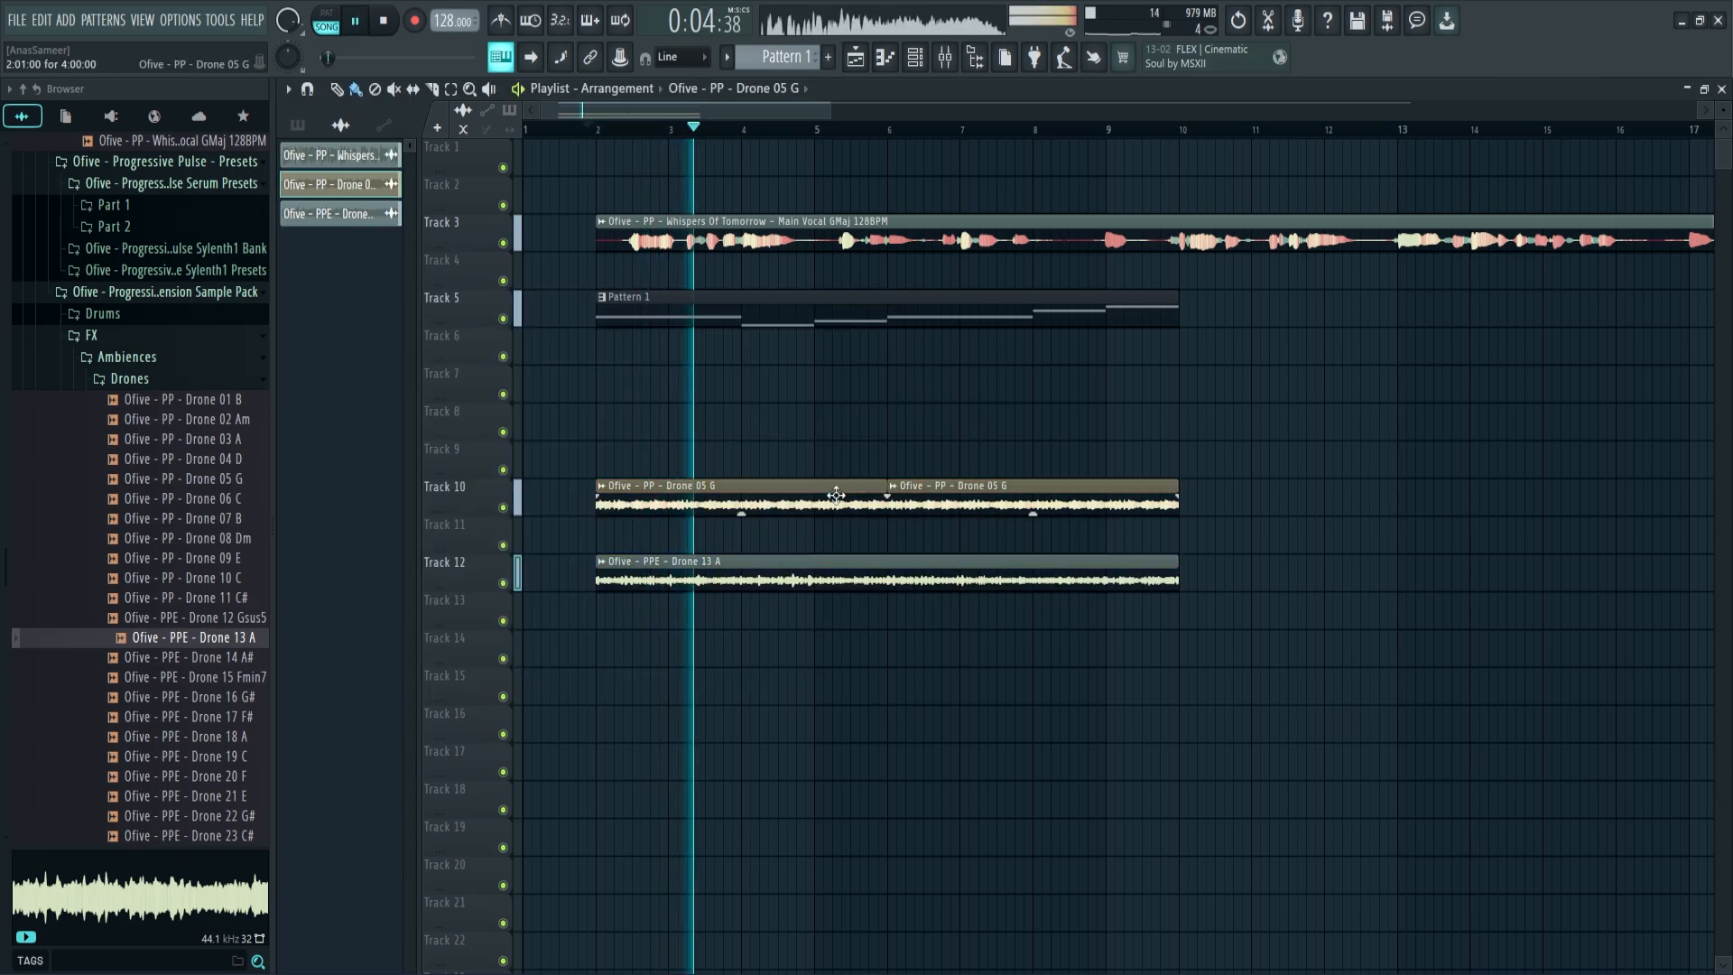
double_click(835, 492)
click(878, 275)
double_click(896, 582)
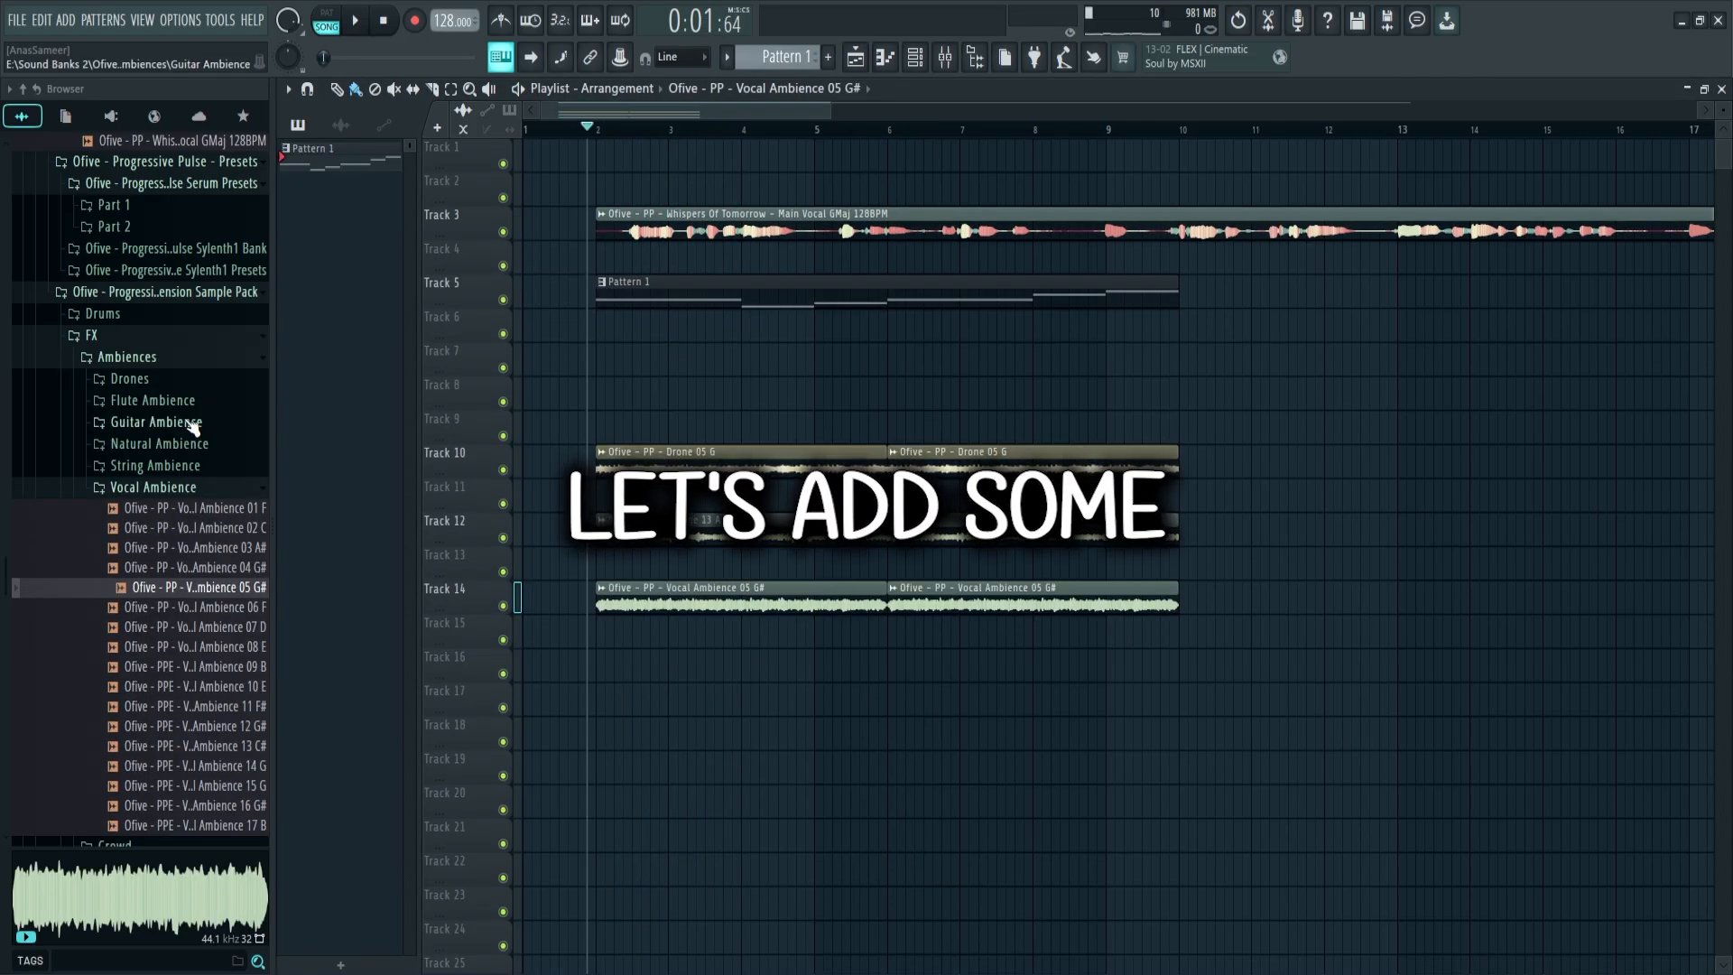
Add Guitar Ambience 06 B at about 36% channel volume and repeat its clip to fill bars 2 to 10.
click(192, 424)
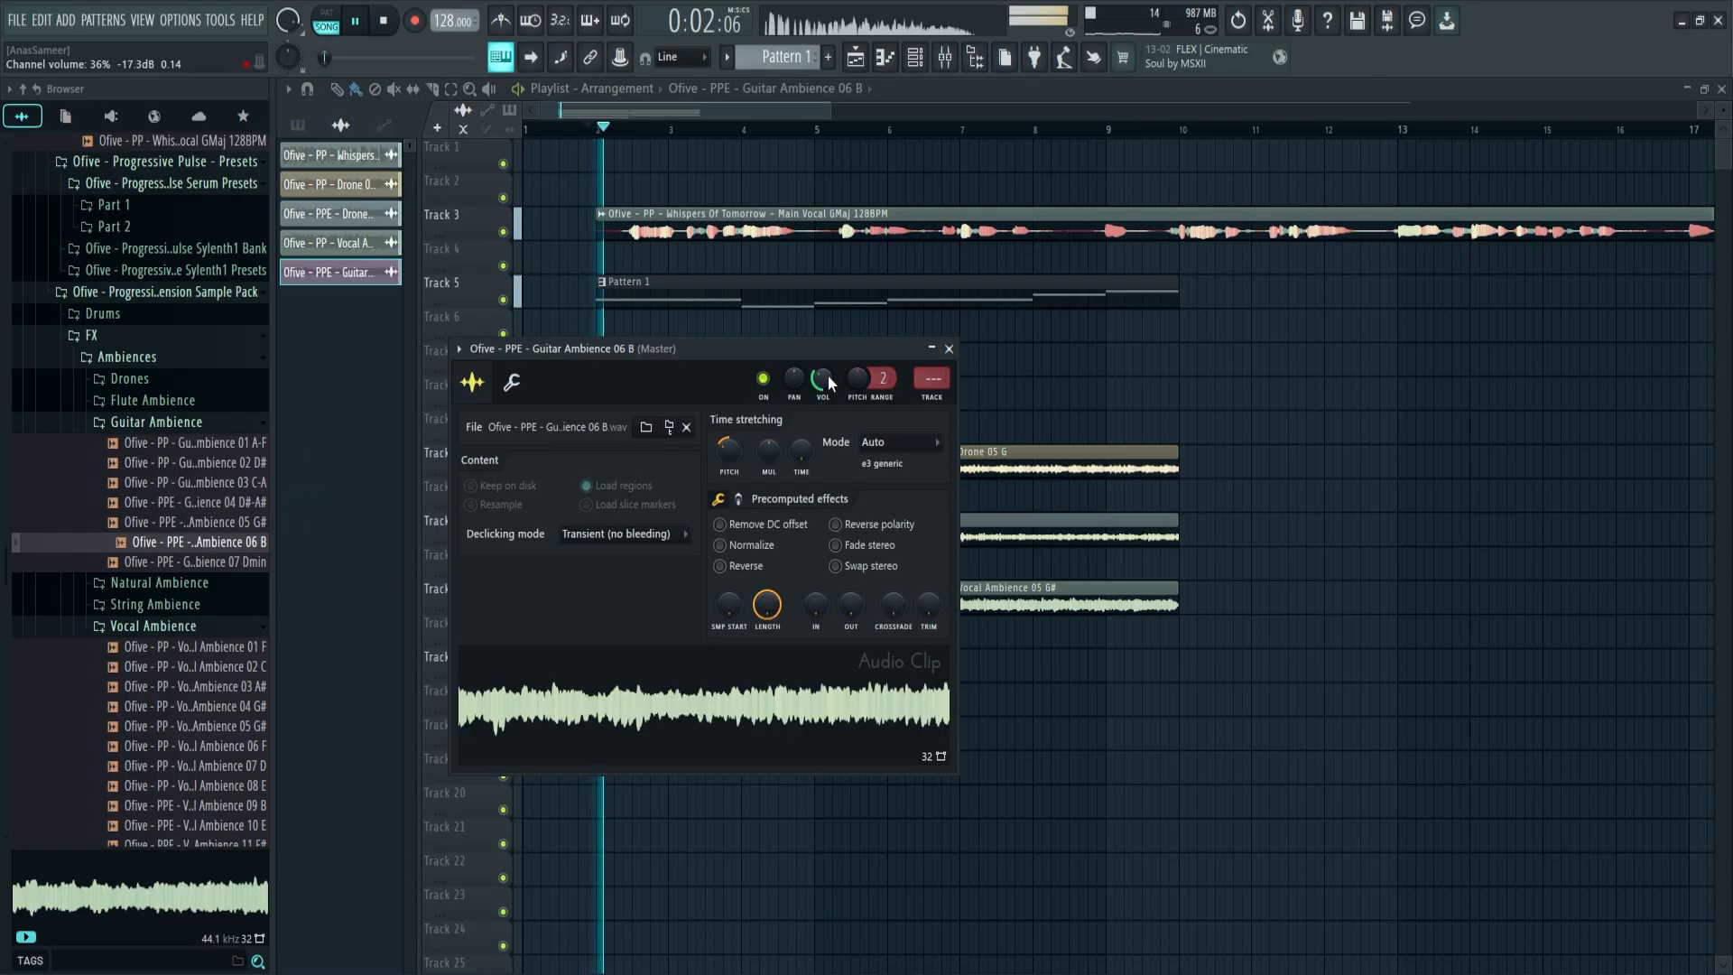
drag(743, 672, 1052, 677)
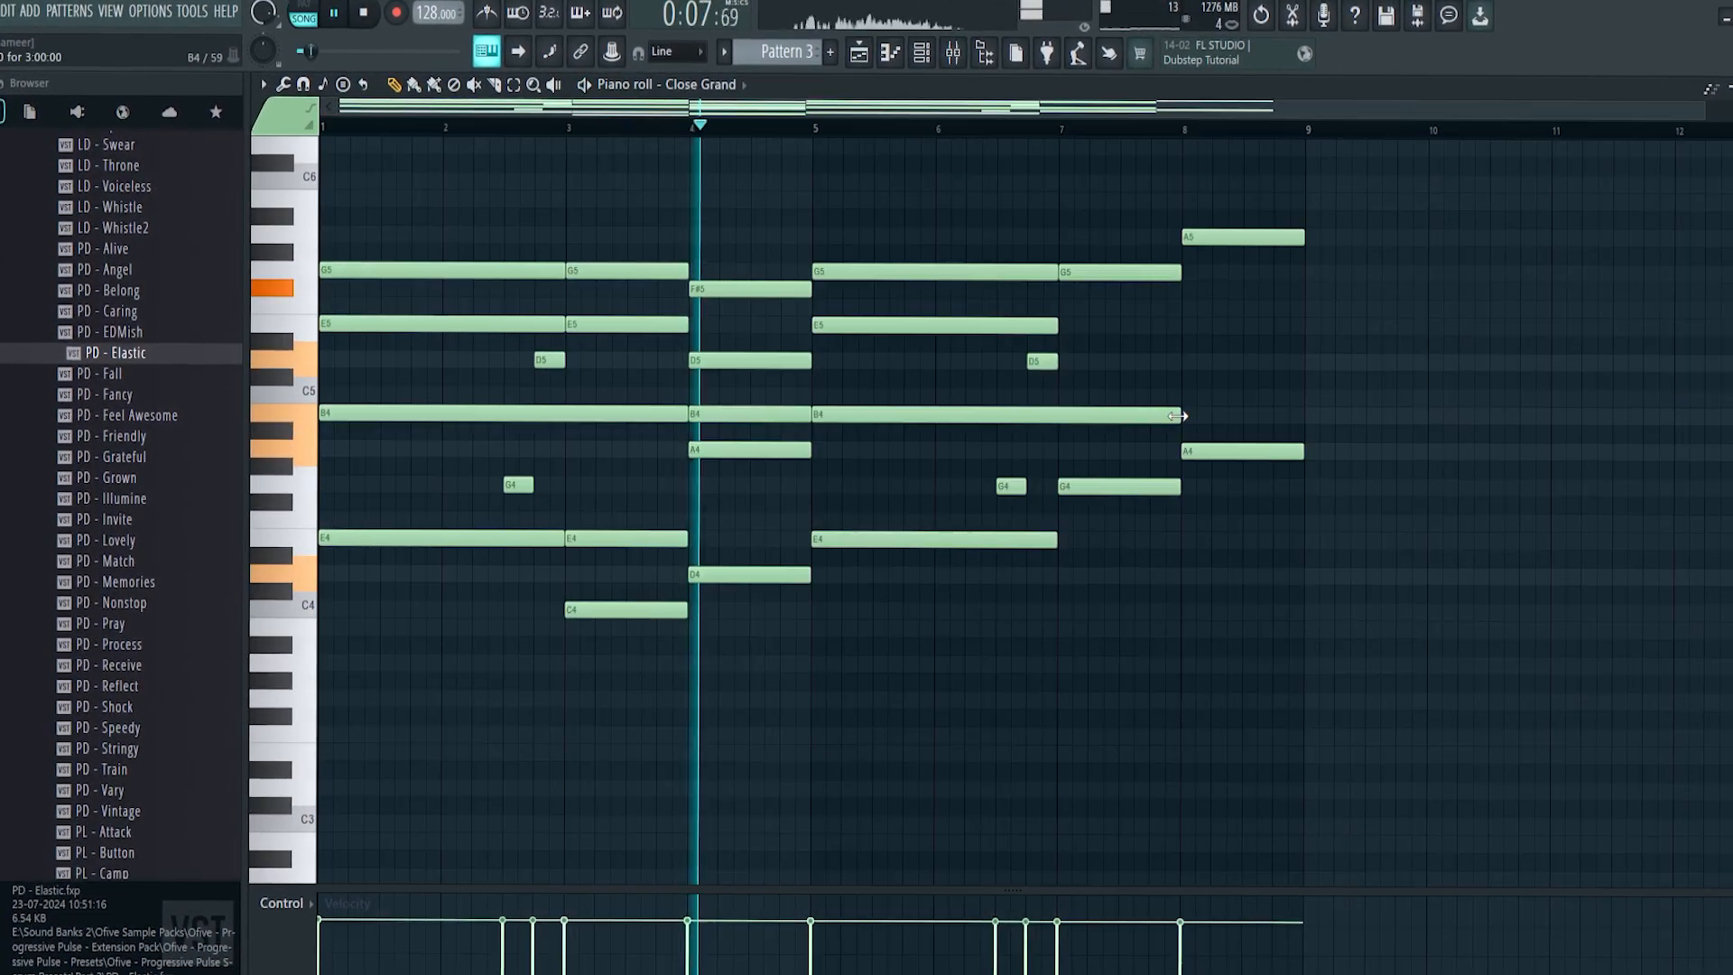
Refine the Close Grand chords in Pattern 3, ending the long B4 at bar 7 and changing bar 8's C5 to D5.
drag(1041, 413, 1061, 413)
drag(1074, 377, 1061, 348)
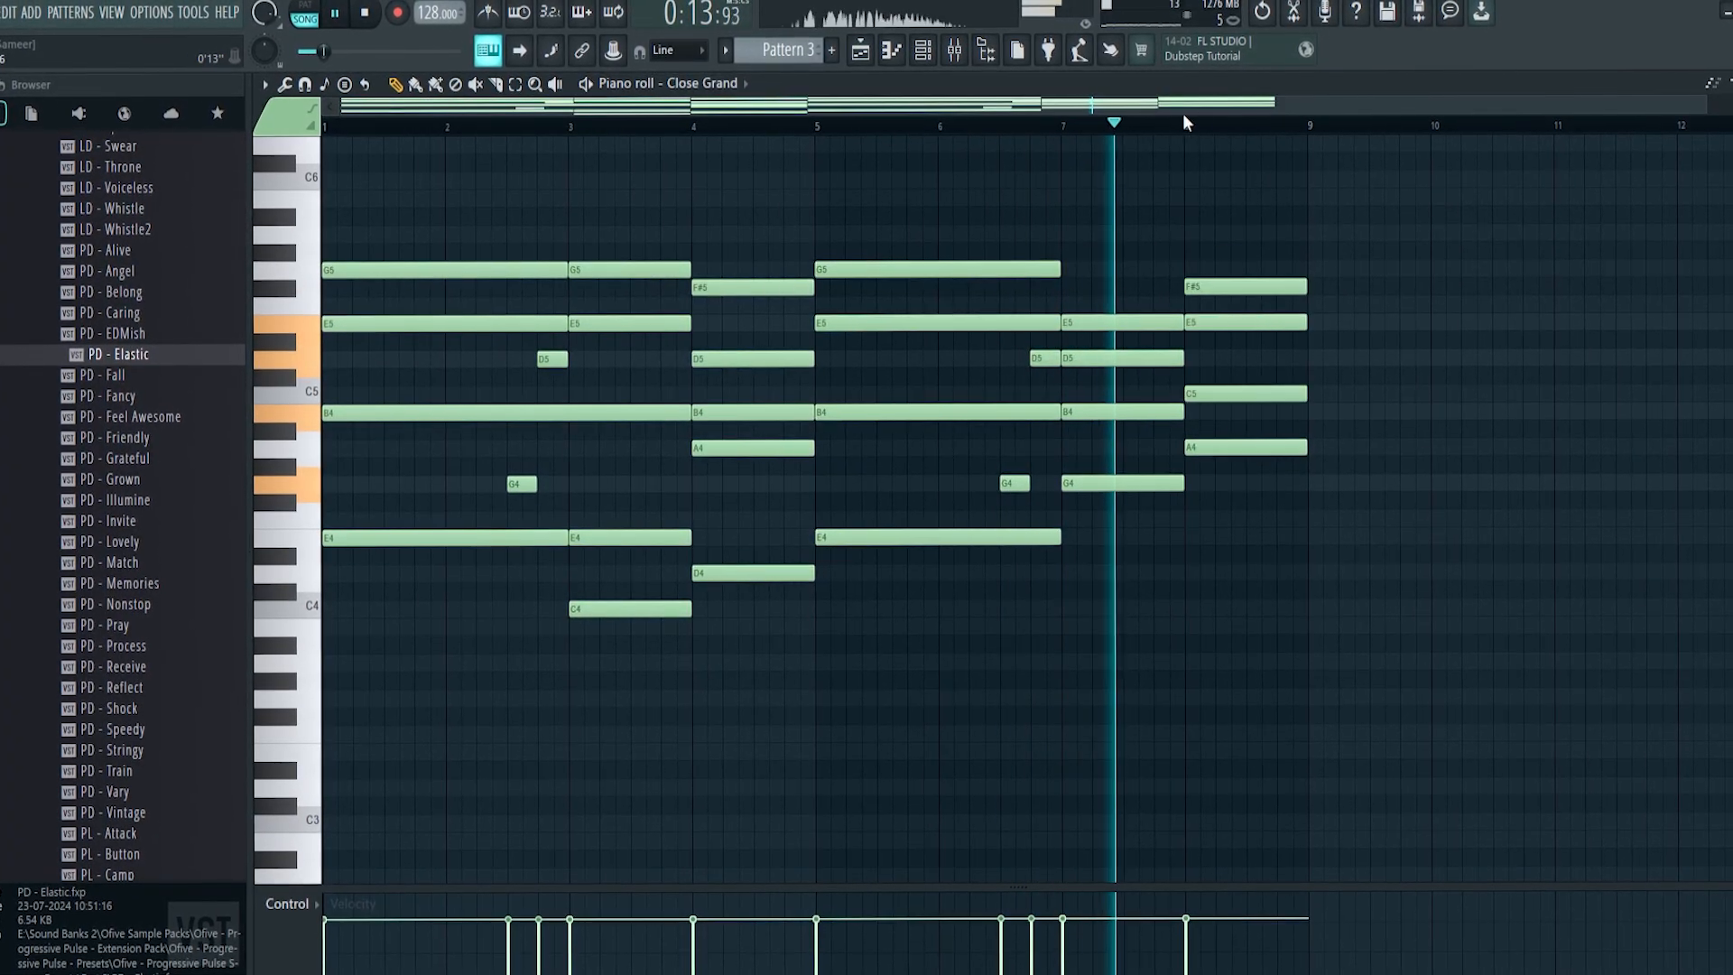
drag(1243, 394, 1243, 363)
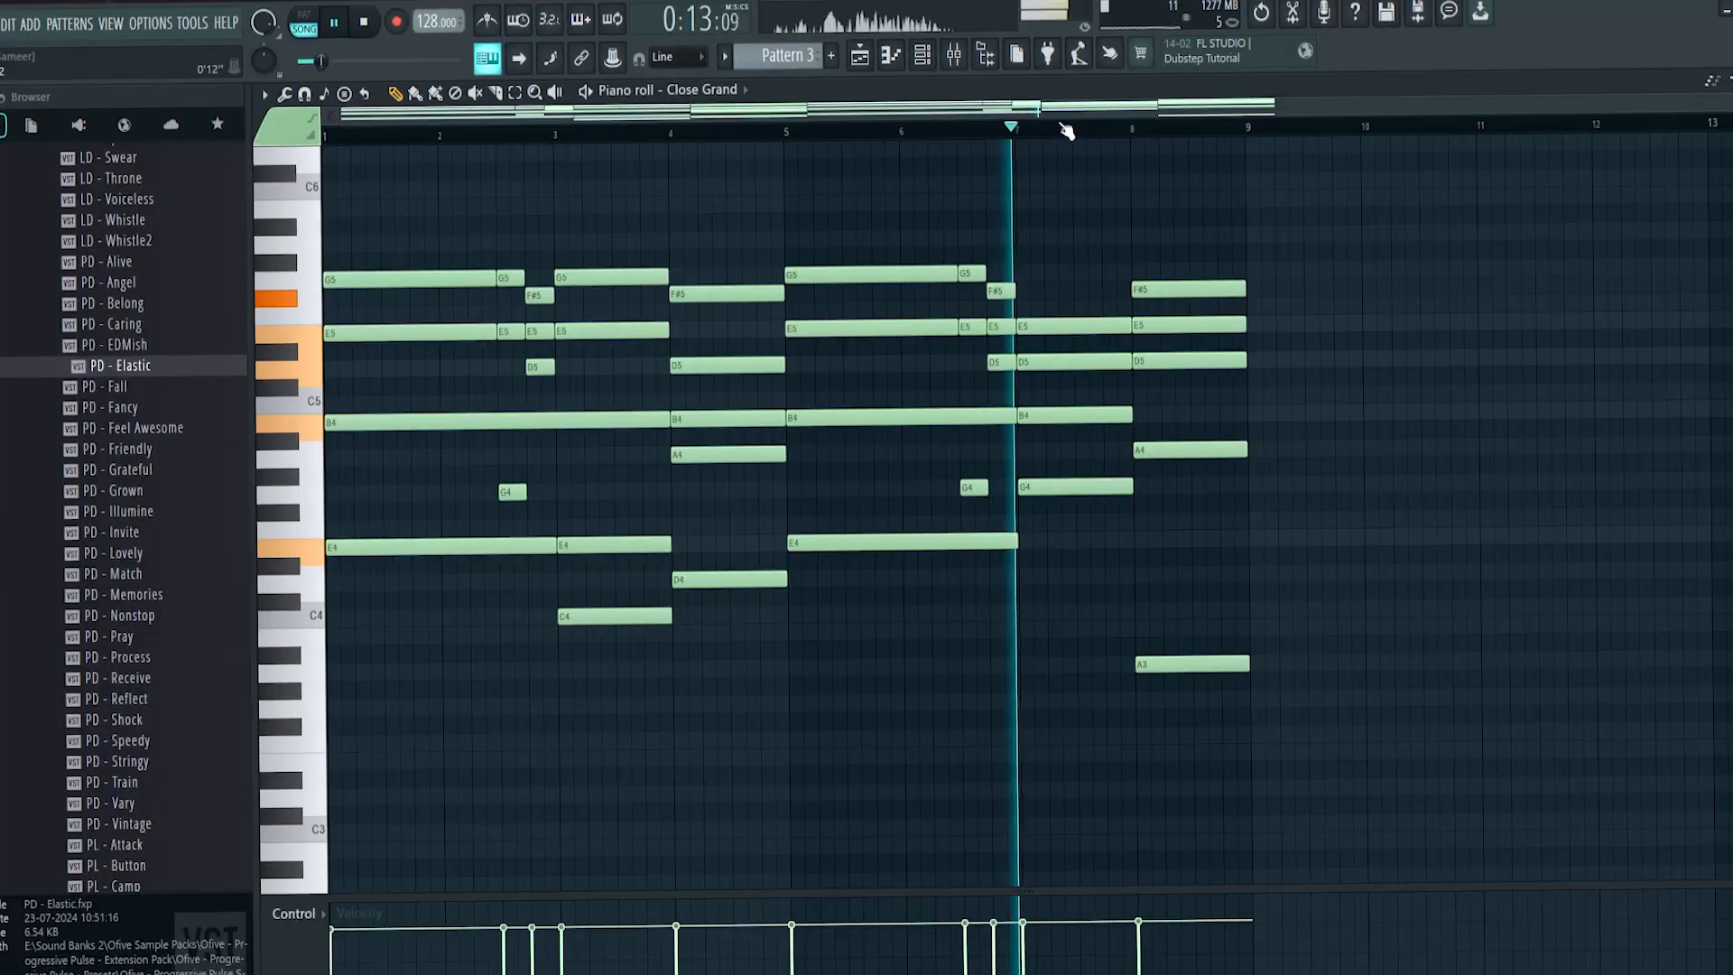
click(1144, 128)
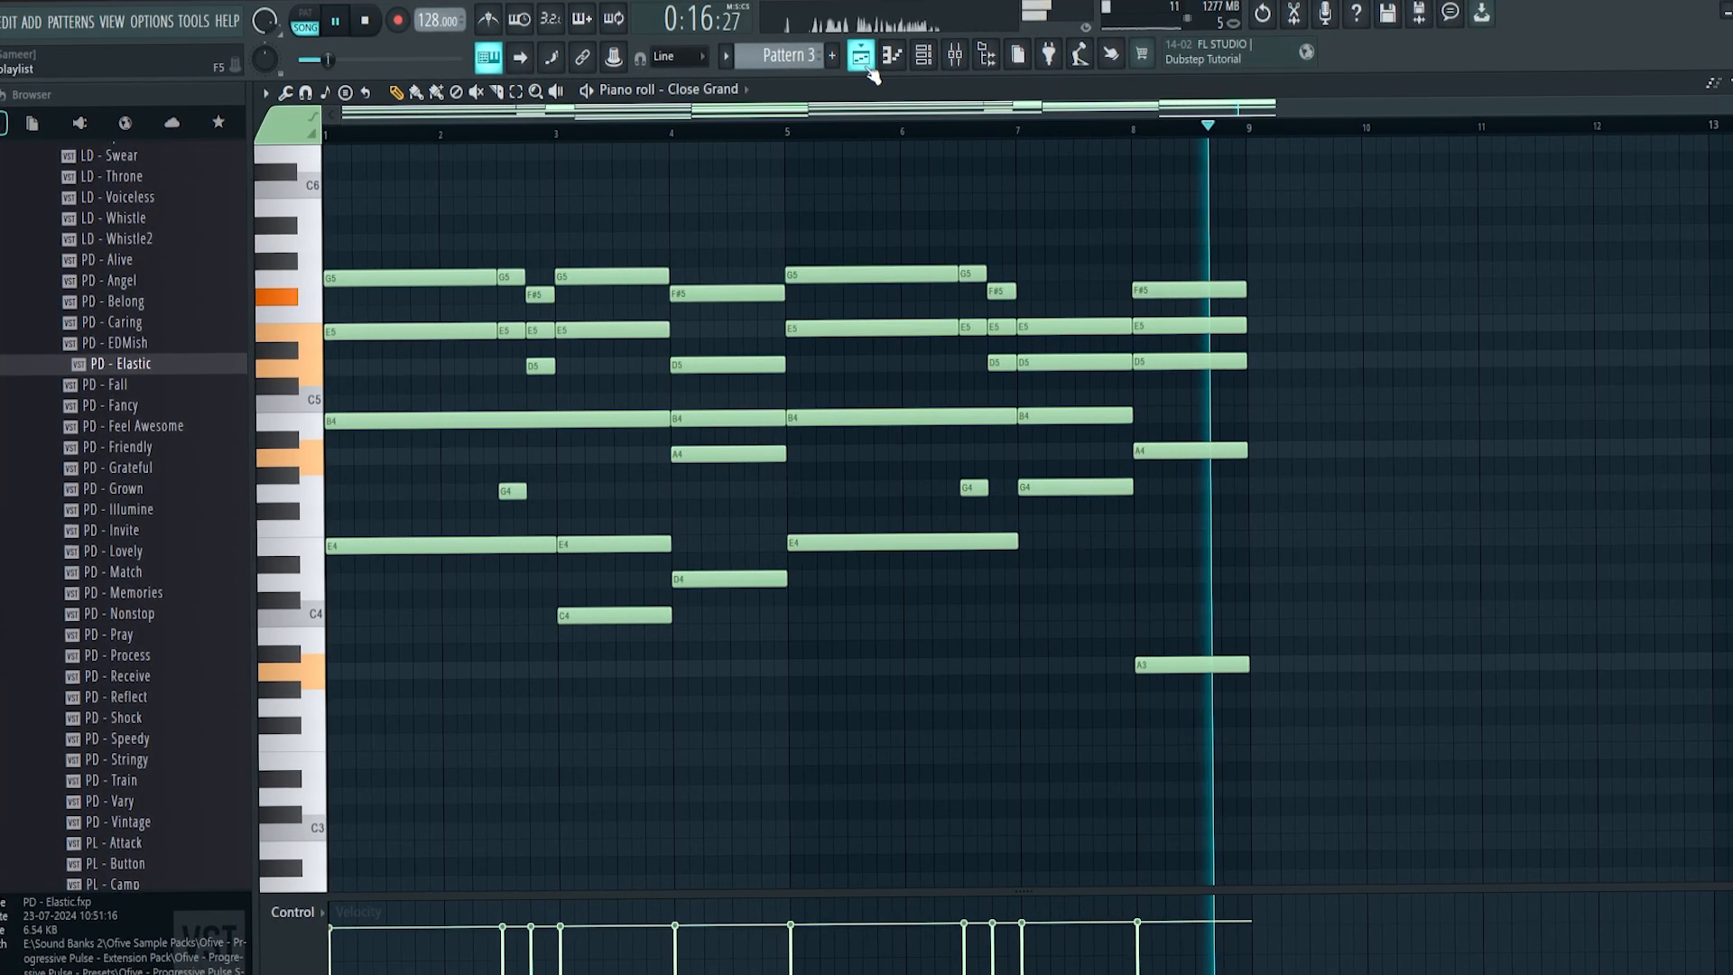
key(space)
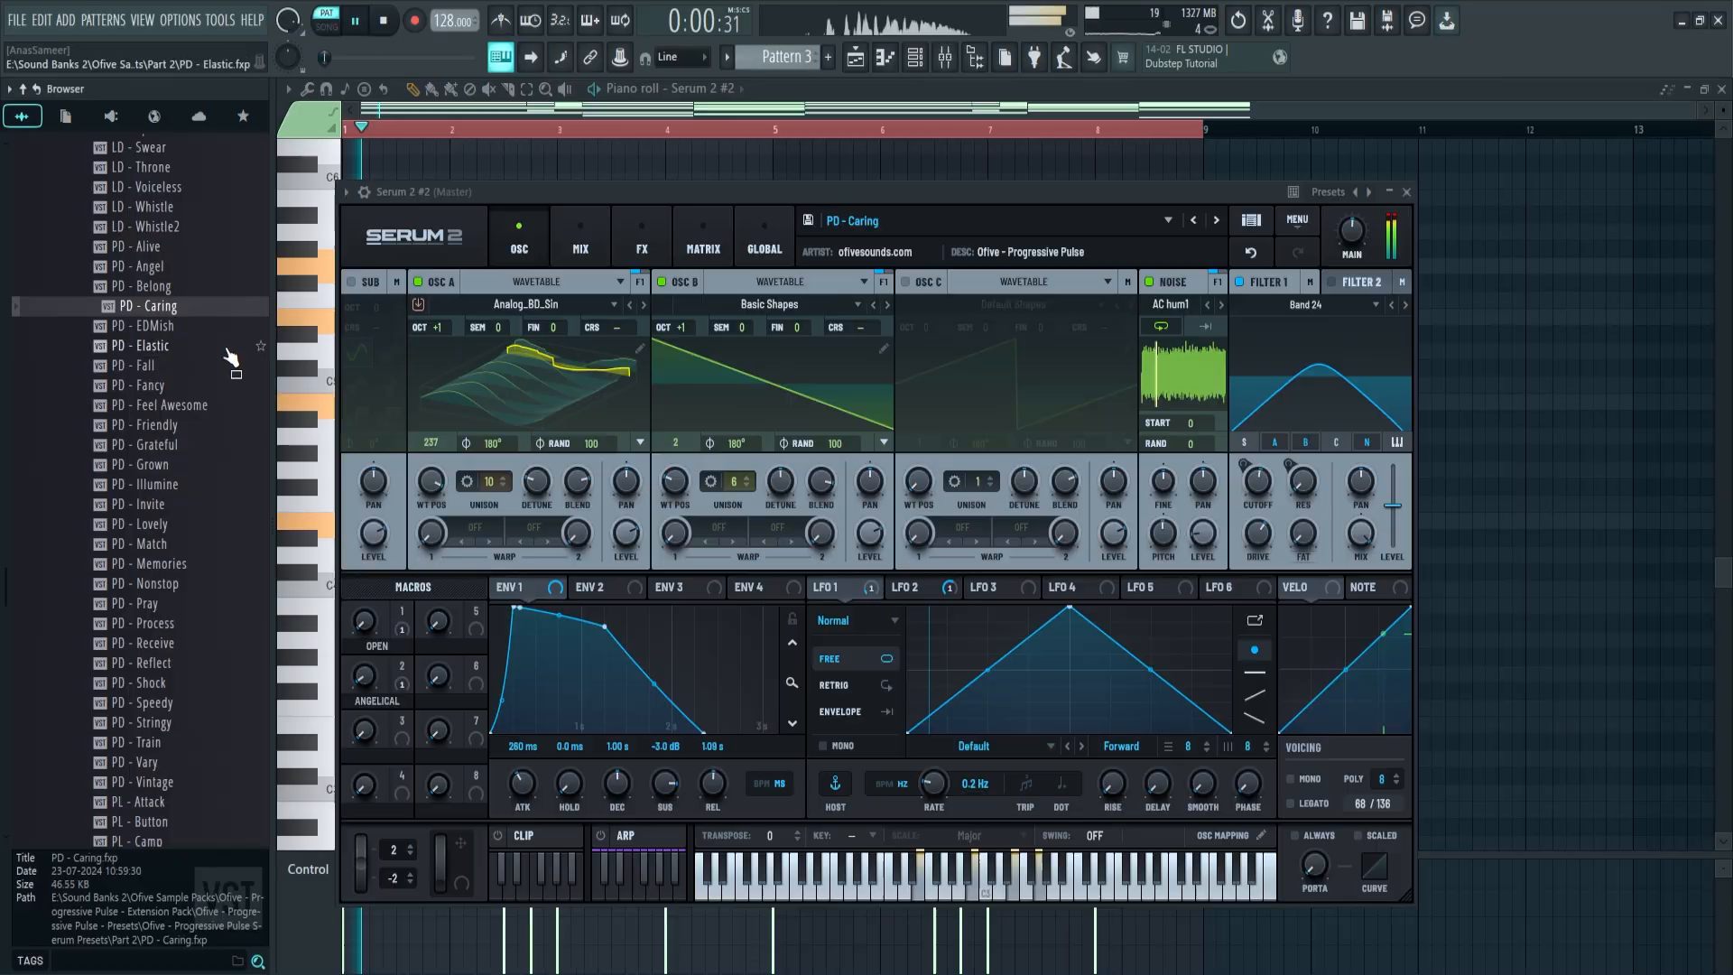
Audition the PD - Caring, Elastic and Fall pads on the chords and load PD - Elastic into the second Serum 2.
drag(500, 376, 502, 379)
drag(143, 346, 523, 399)
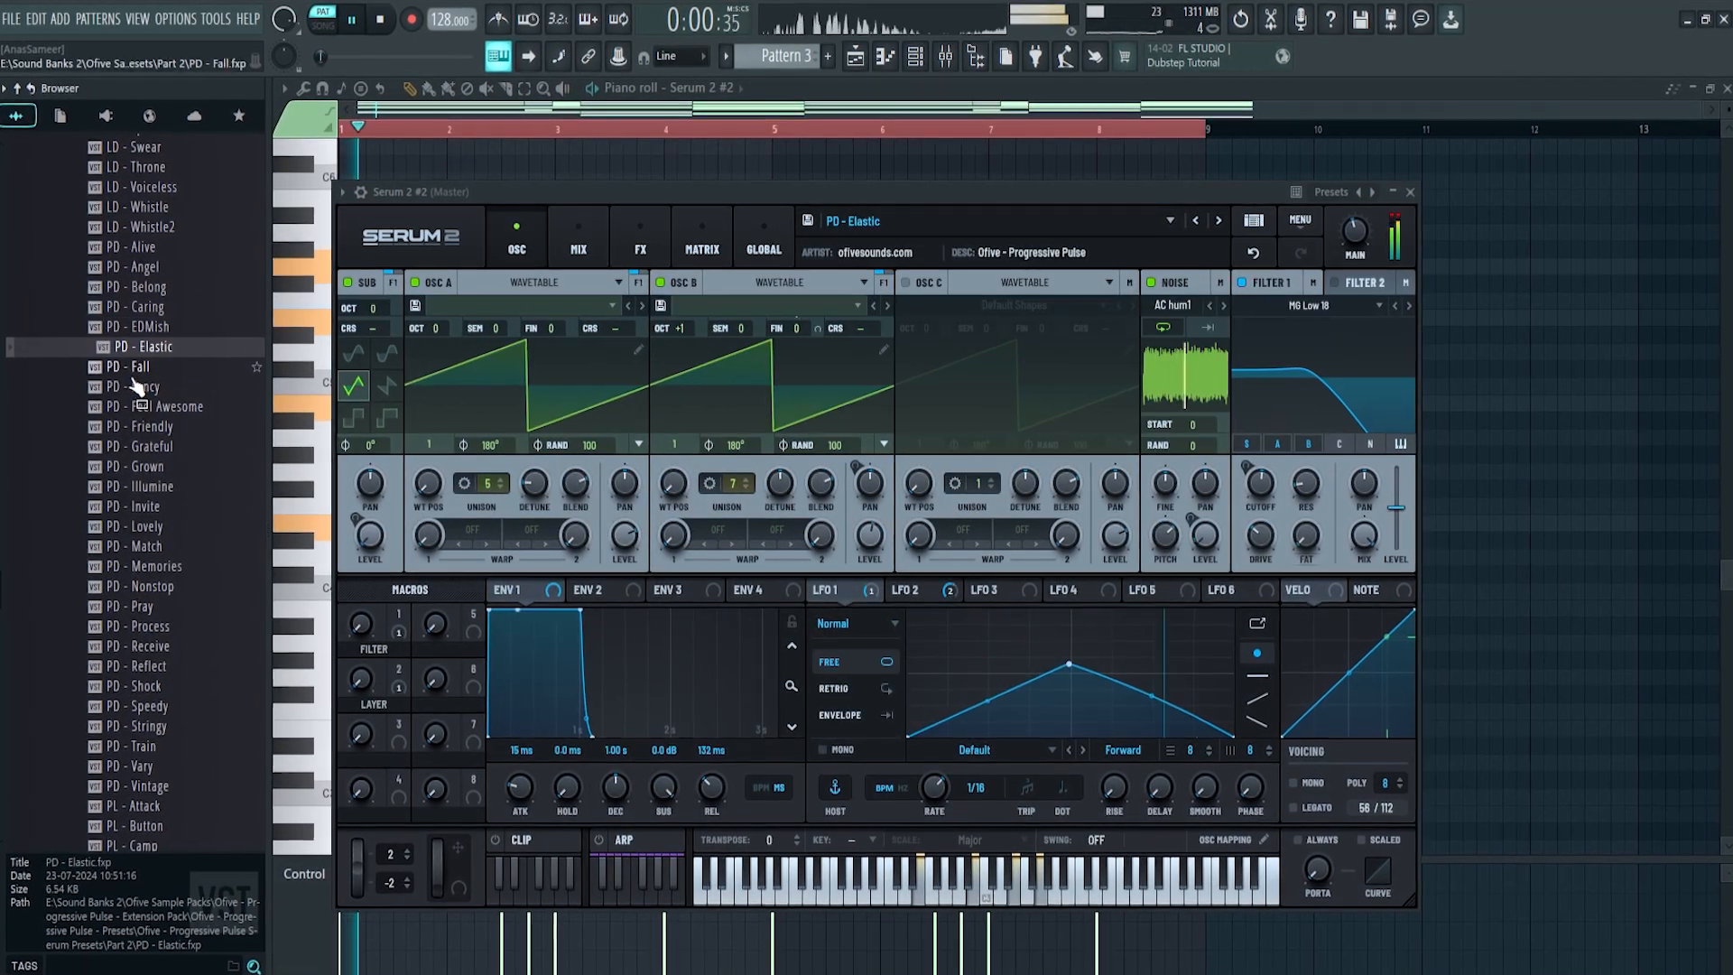
drag(137, 385, 444, 404)
drag(124, 367, 515, 357)
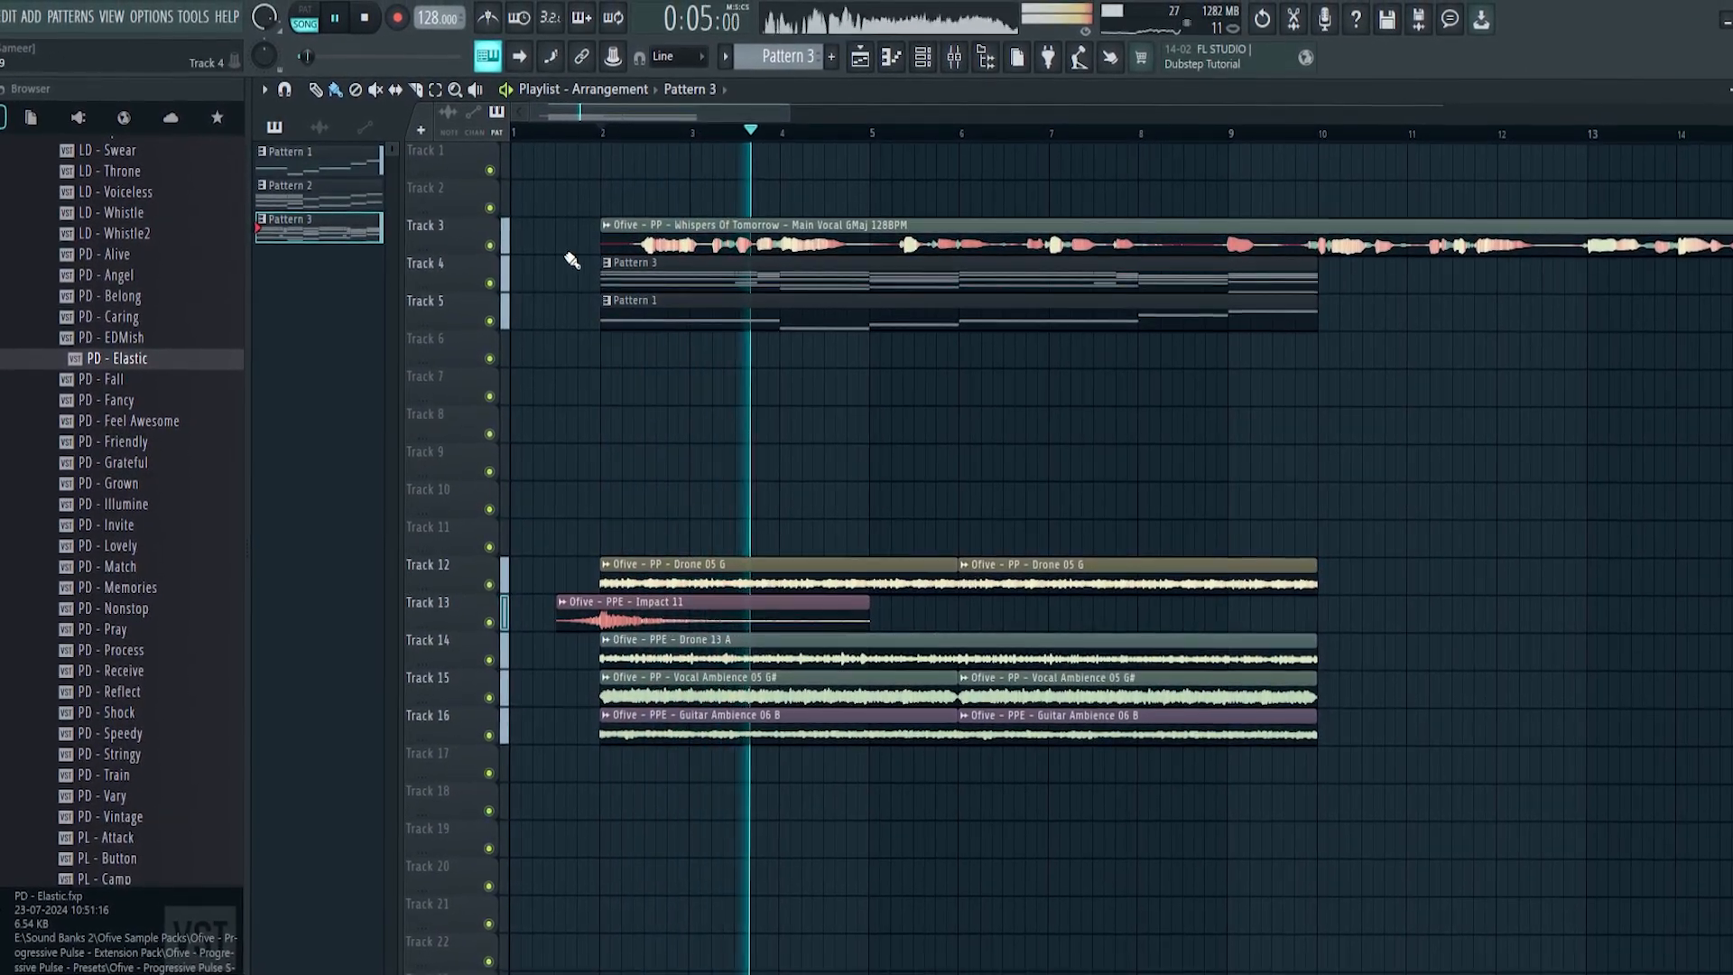
Insert an empty playlist track between the vocal and the Pattern 3 chords.
right_click(479, 258)
click(513, 697)
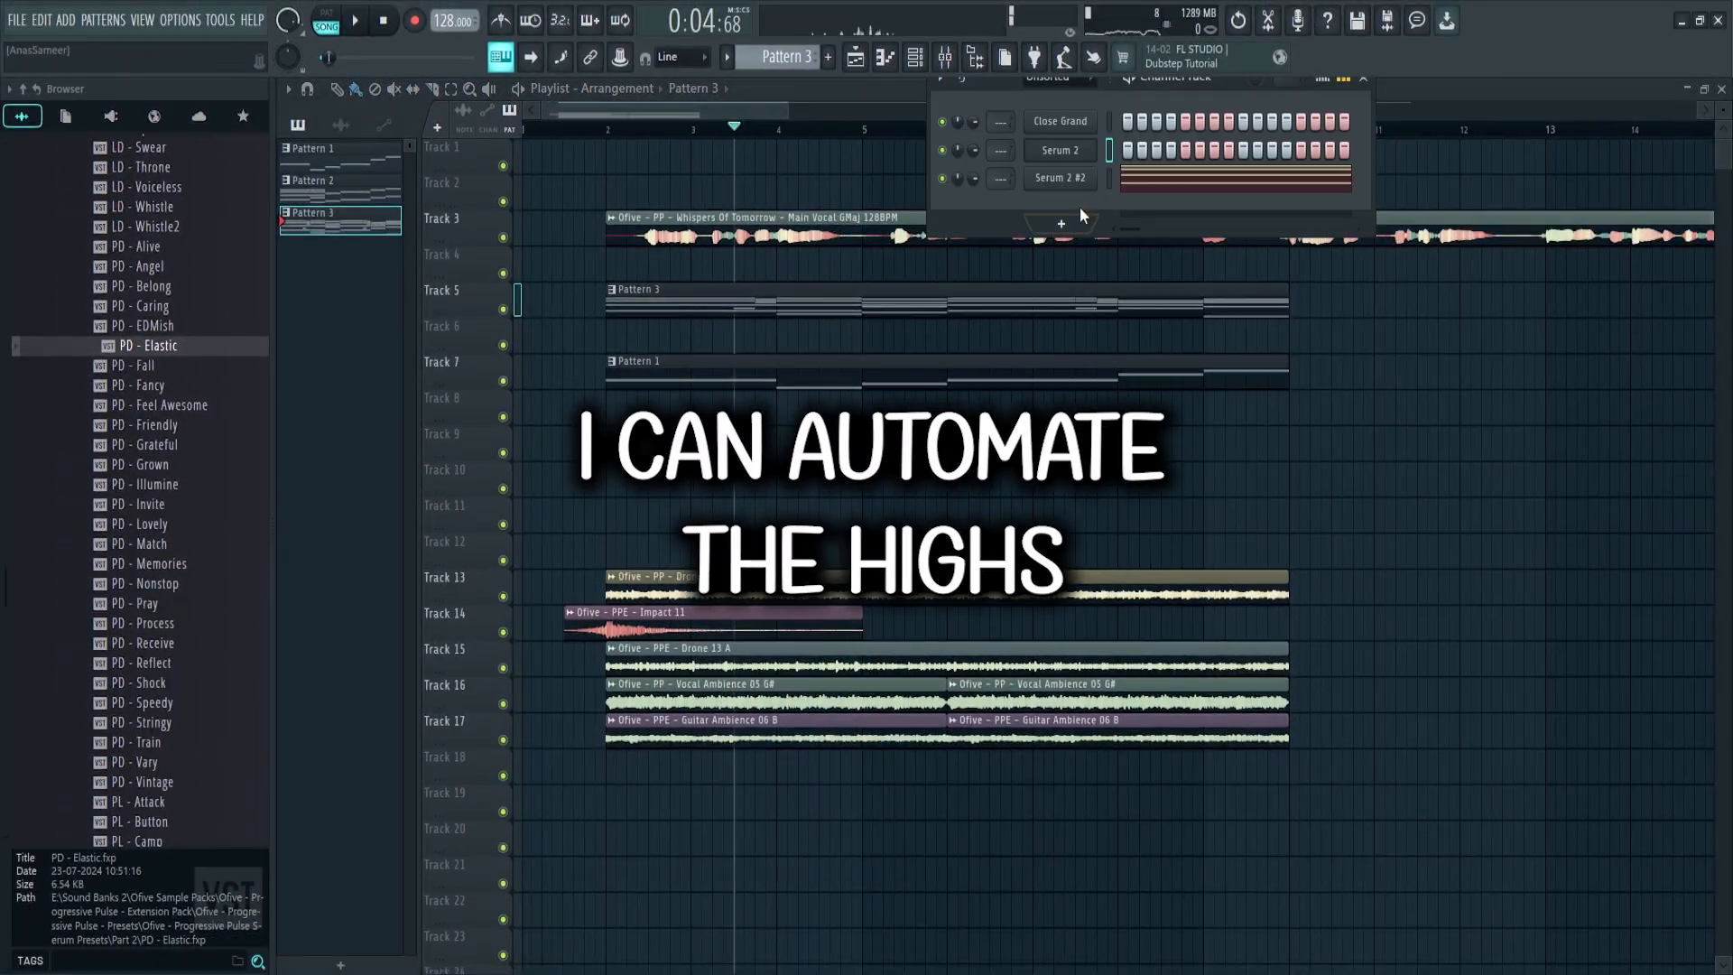
Tweak the FILTER macro of the PD - Elastic pad and create an automation clip for it over bars 2 to 10.
click(1079, 208)
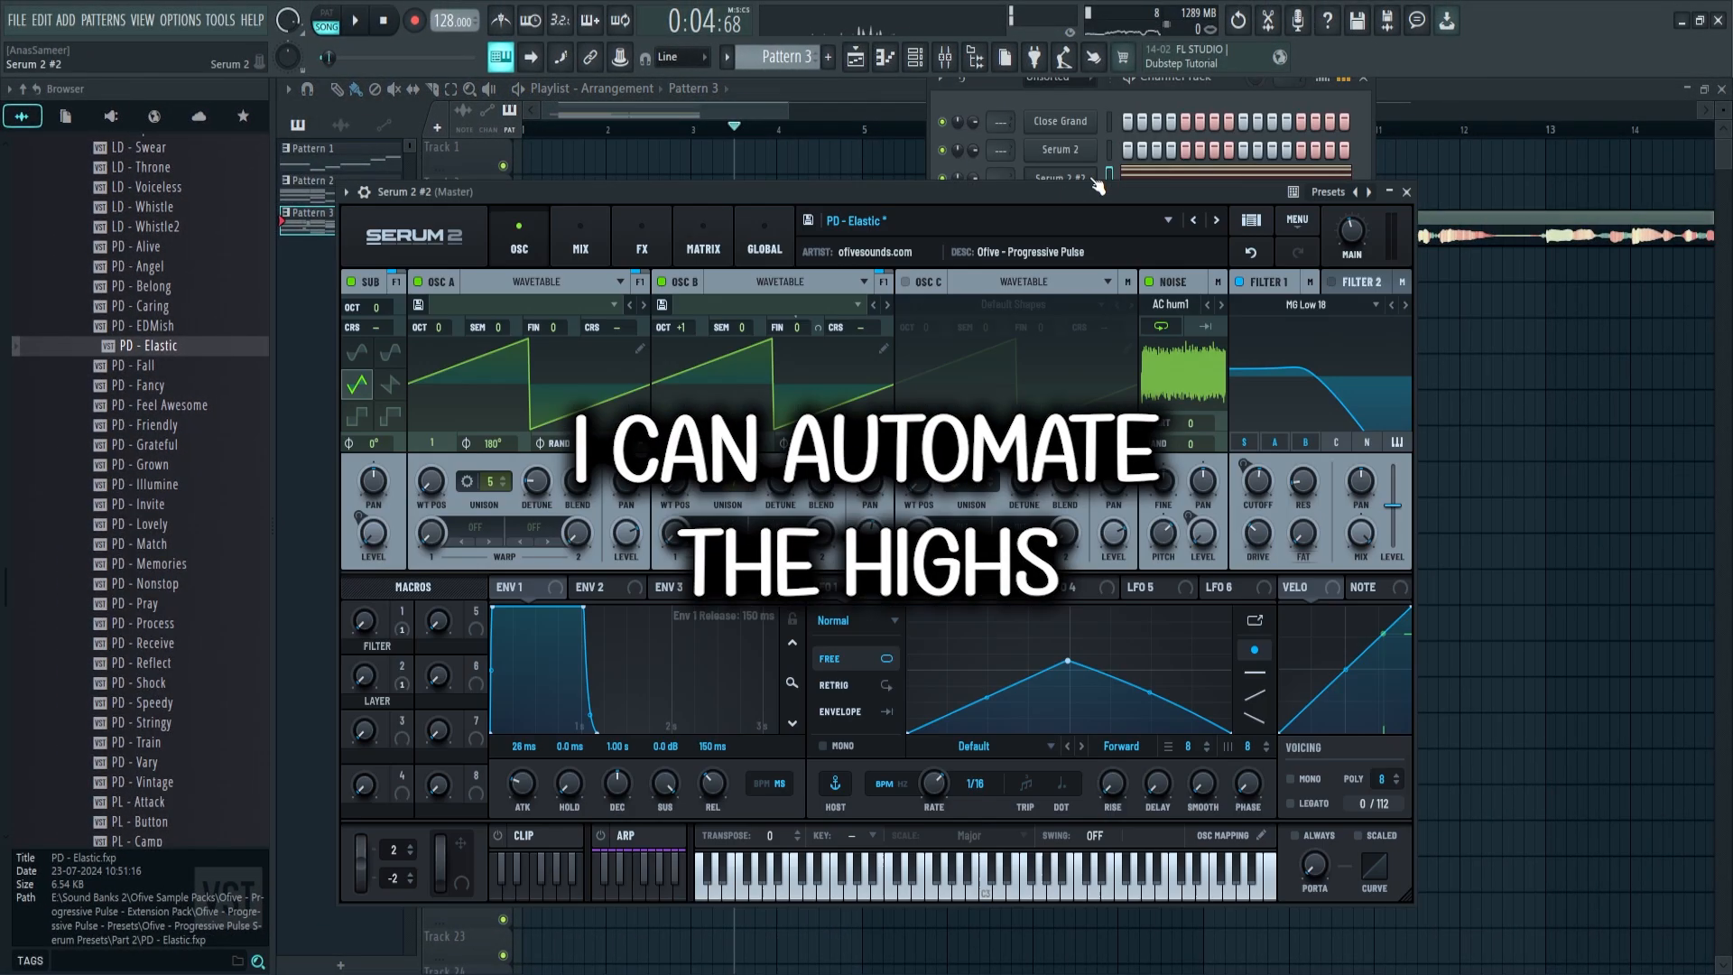
drag(379, 431, 410, 160)
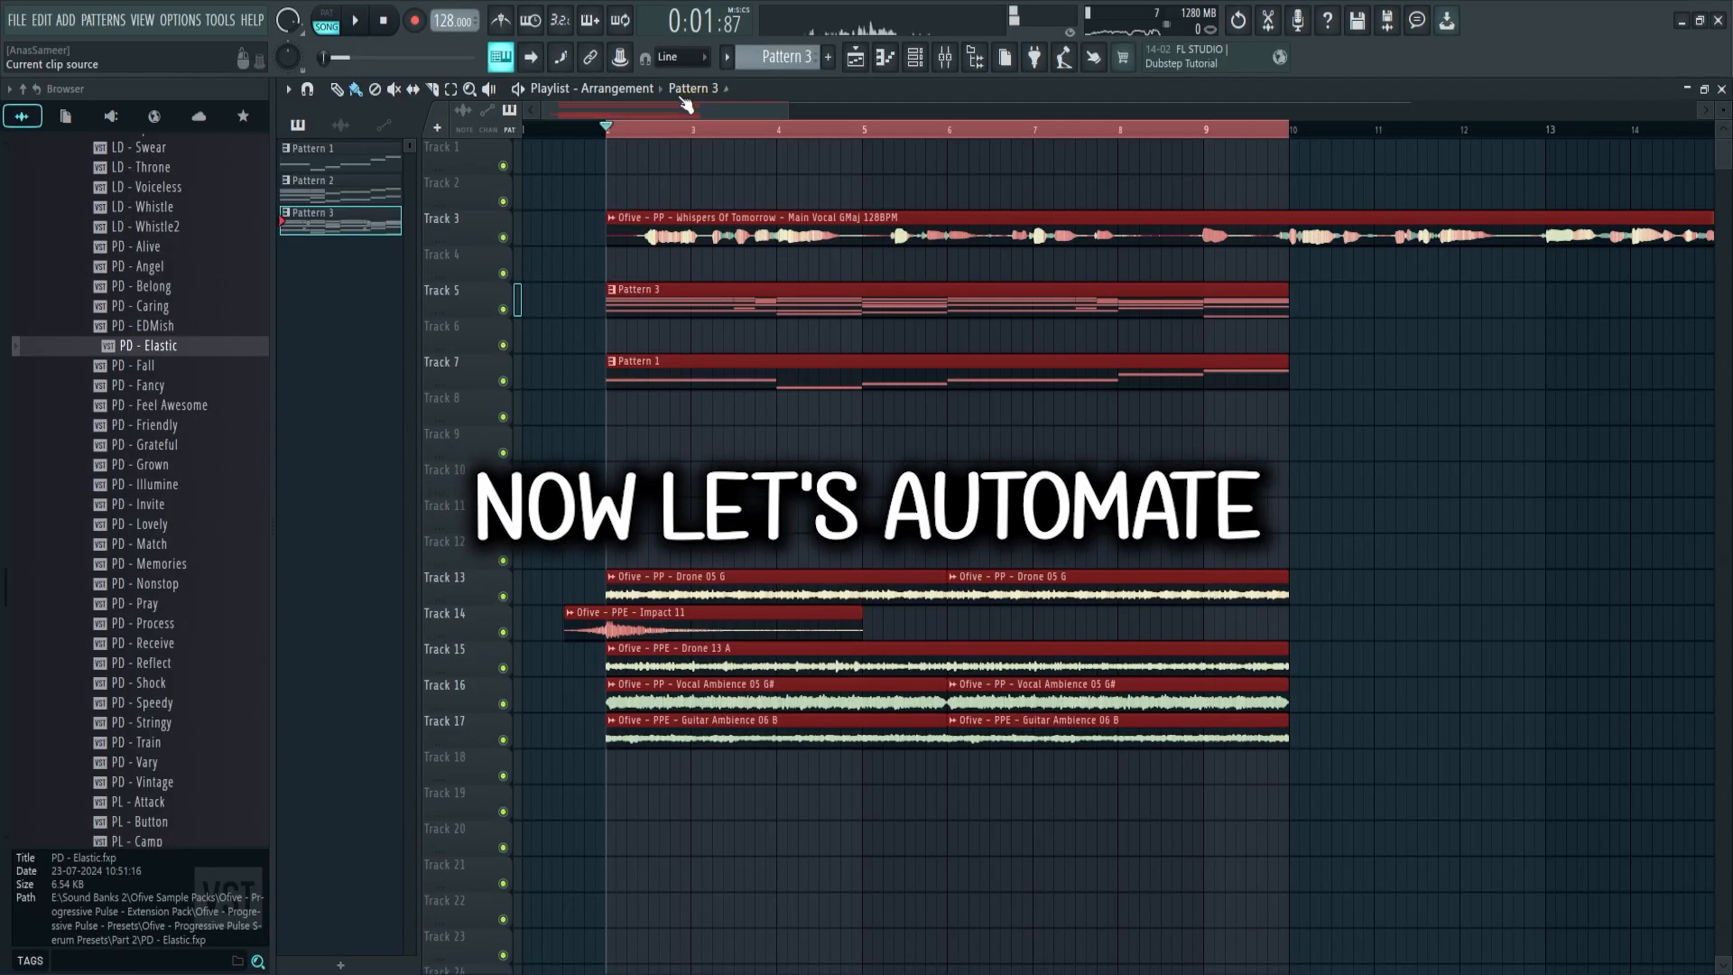
click(685, 105)
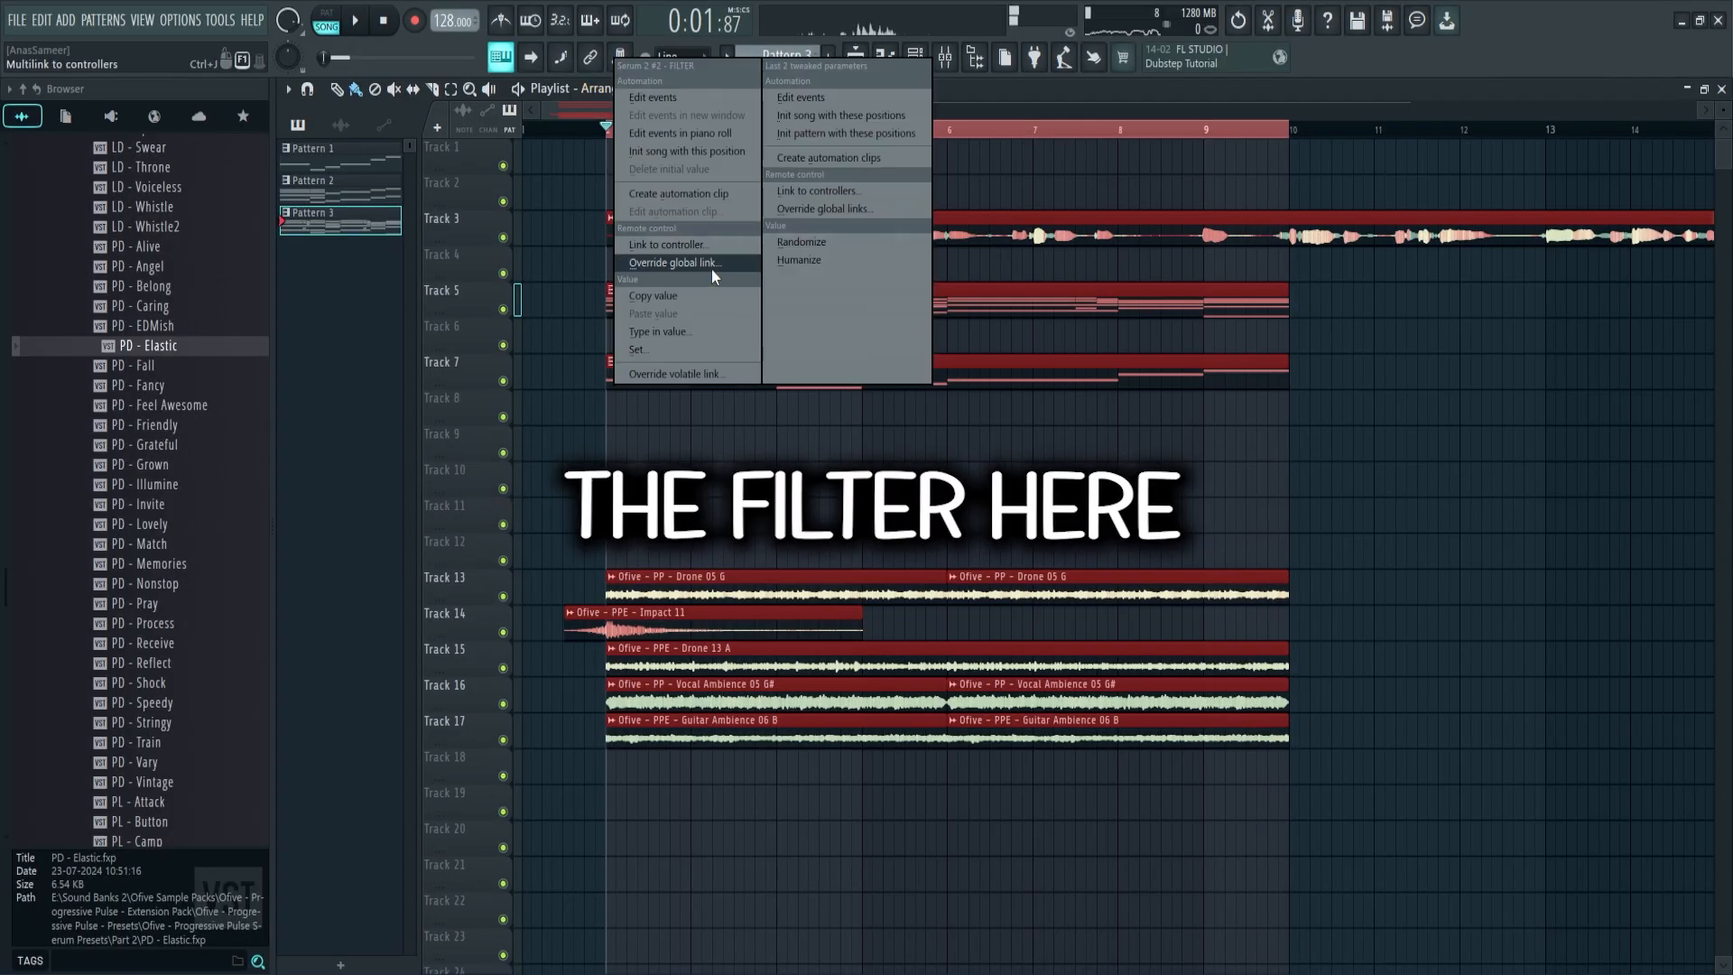
click(706, 198)
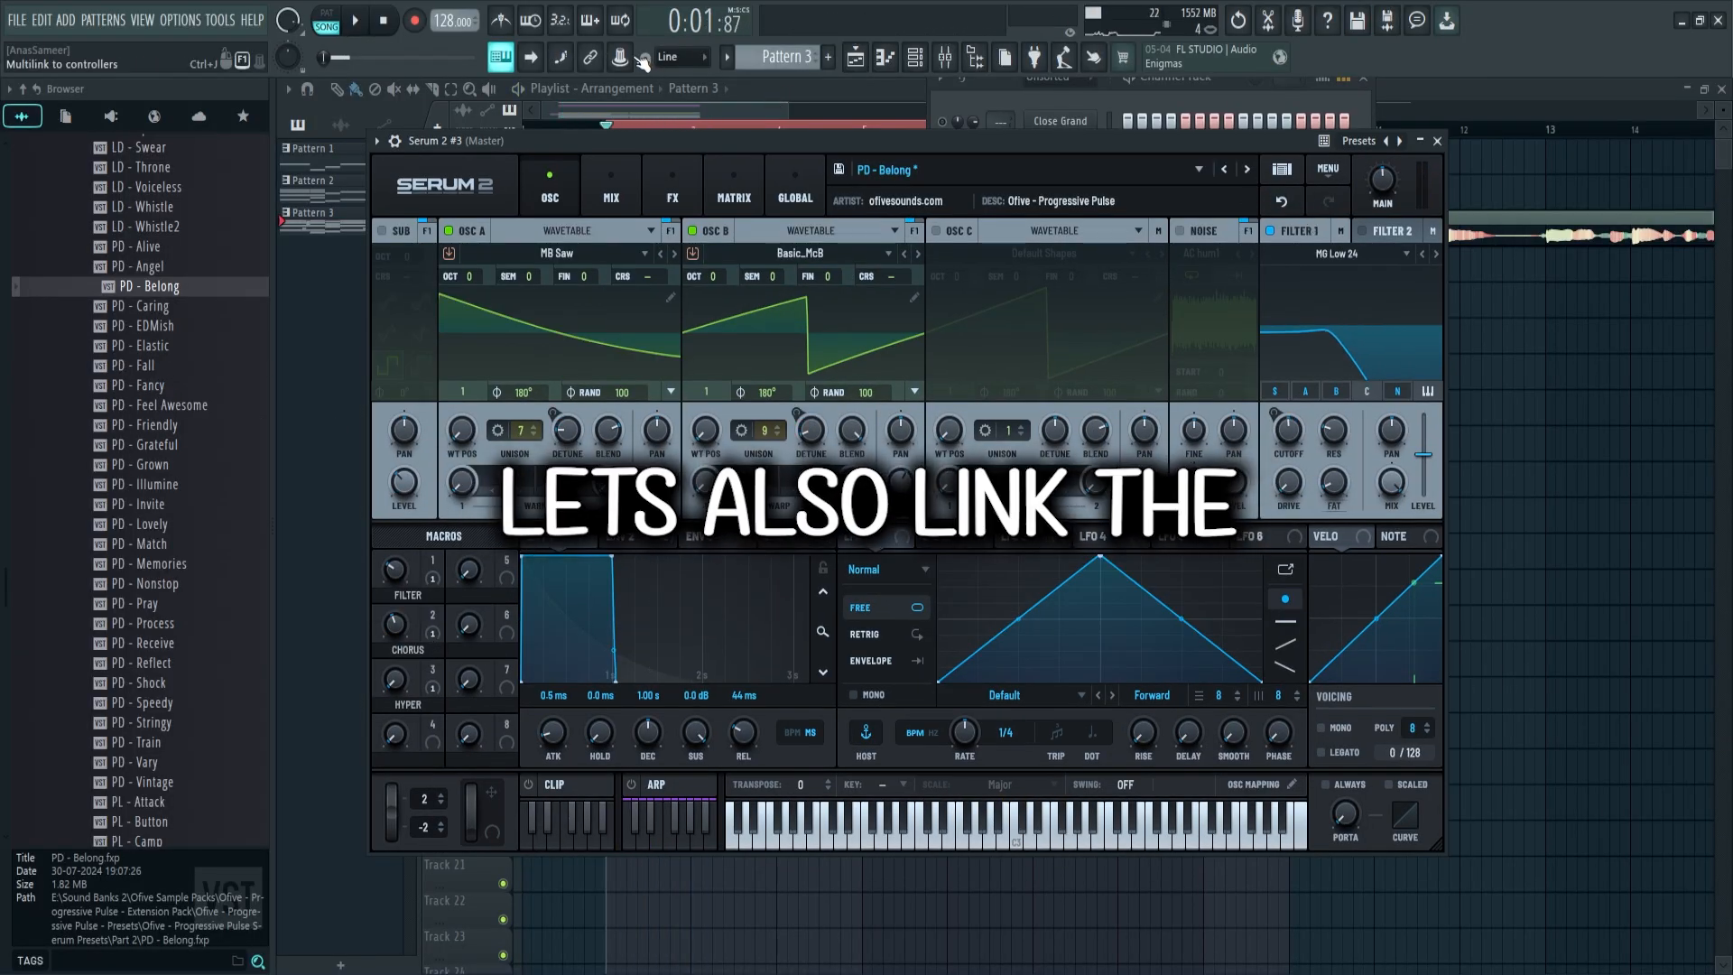
Open the link options for the last tweaked control of the PD - Belong pad in the third Serum 2.
right_click(632, 58)
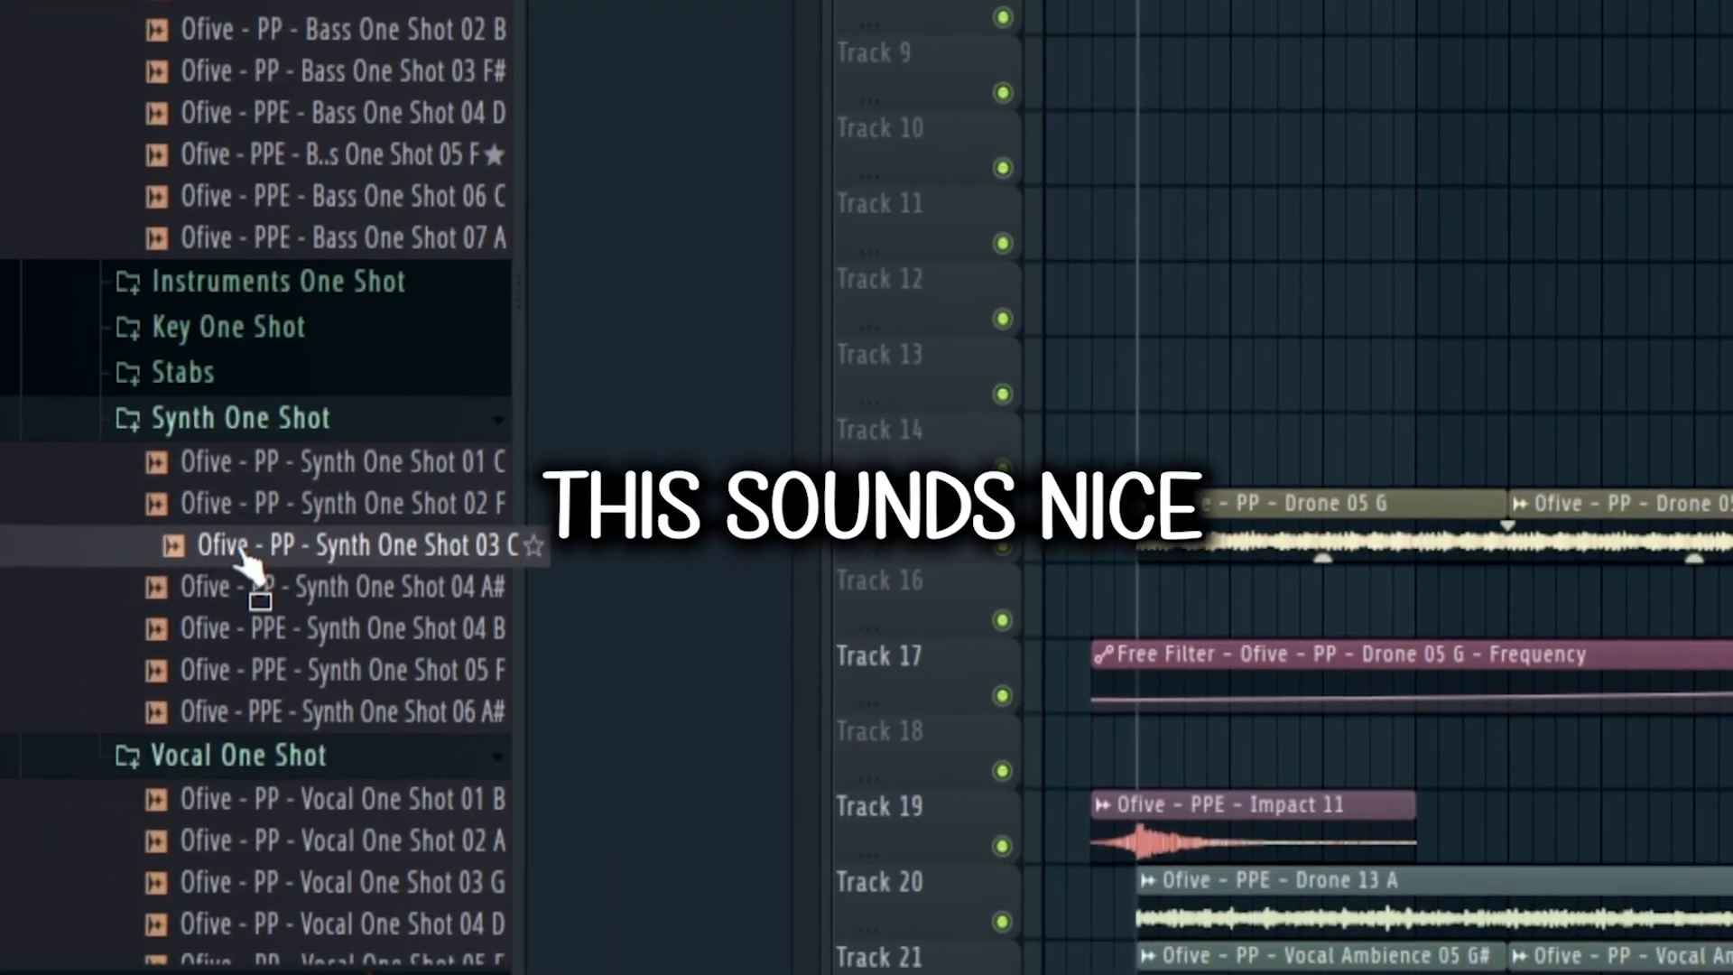
Load Synth One Shot 03 C as a new channel, preview it, and build an ambient shot from it around bar 2.
drag(244, 561, 1042, 271)
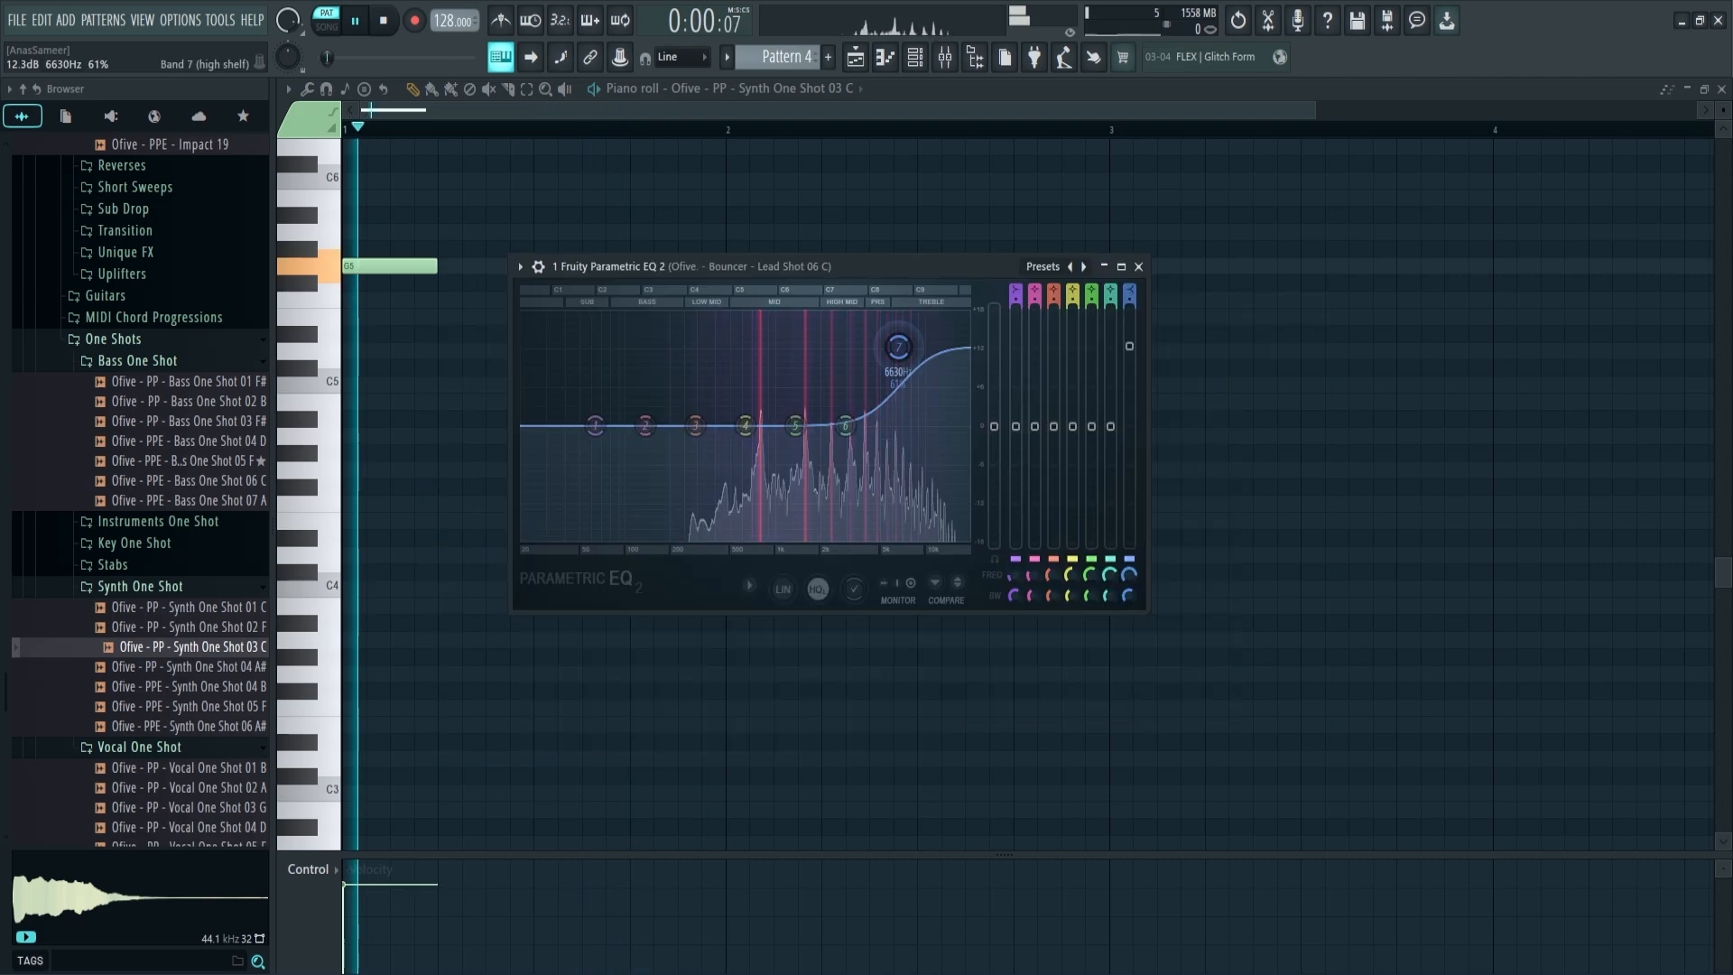
key(space)
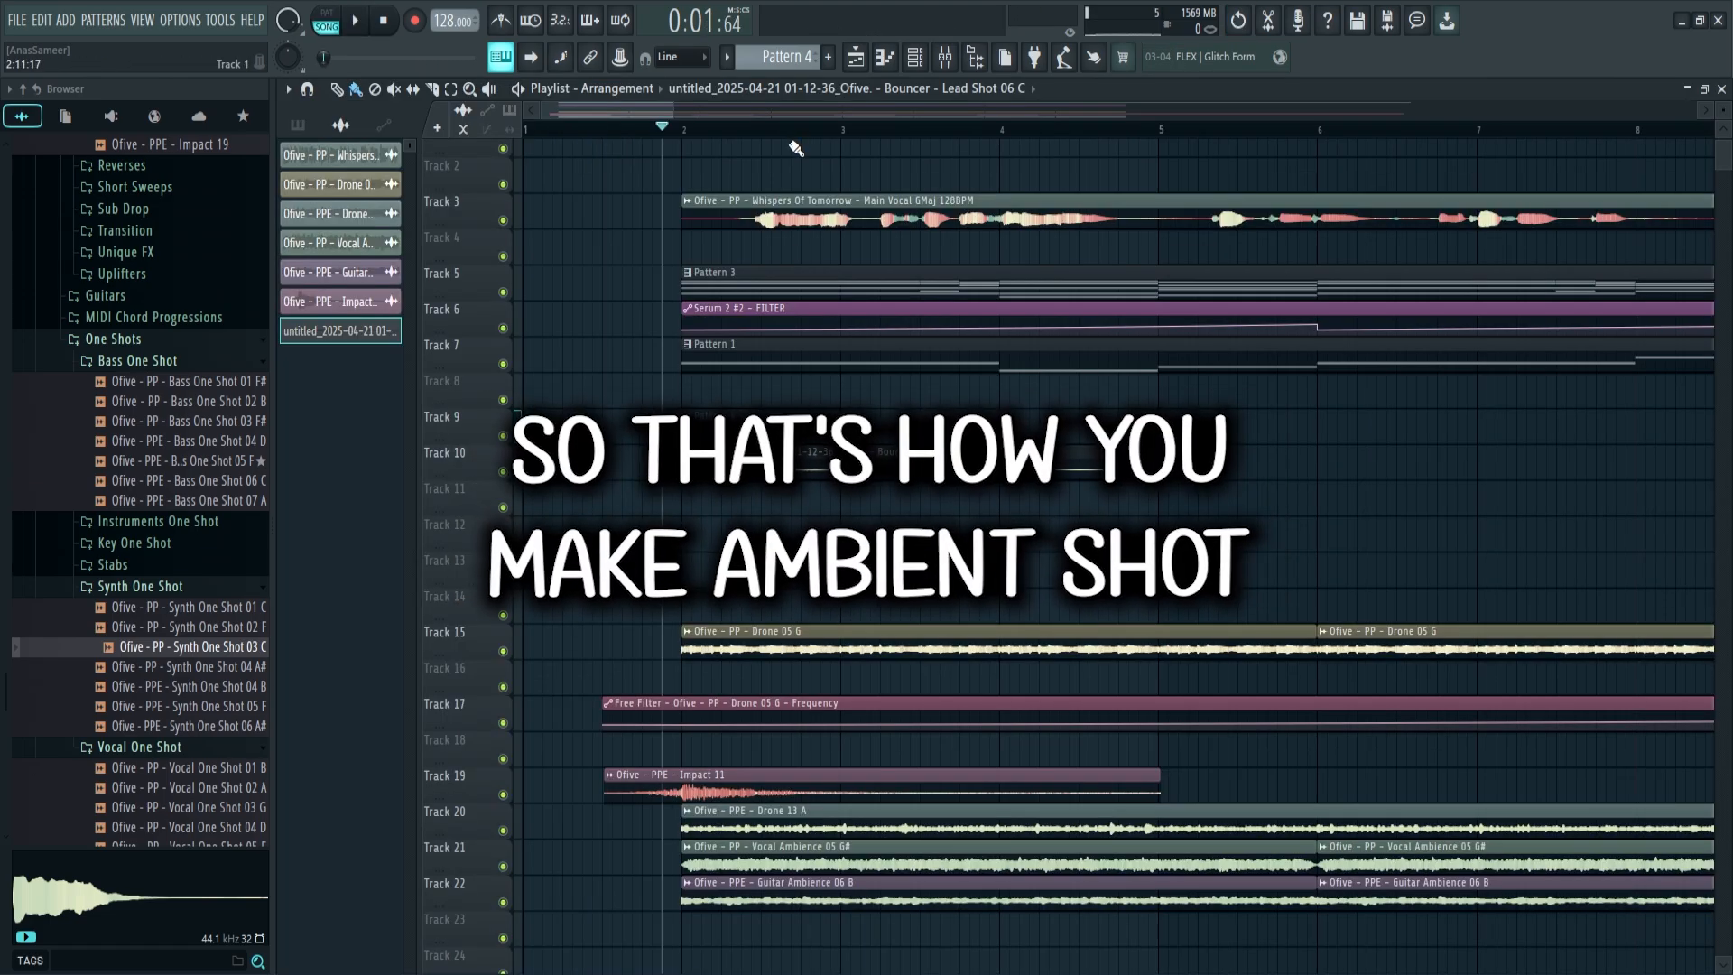
click(744, 382)
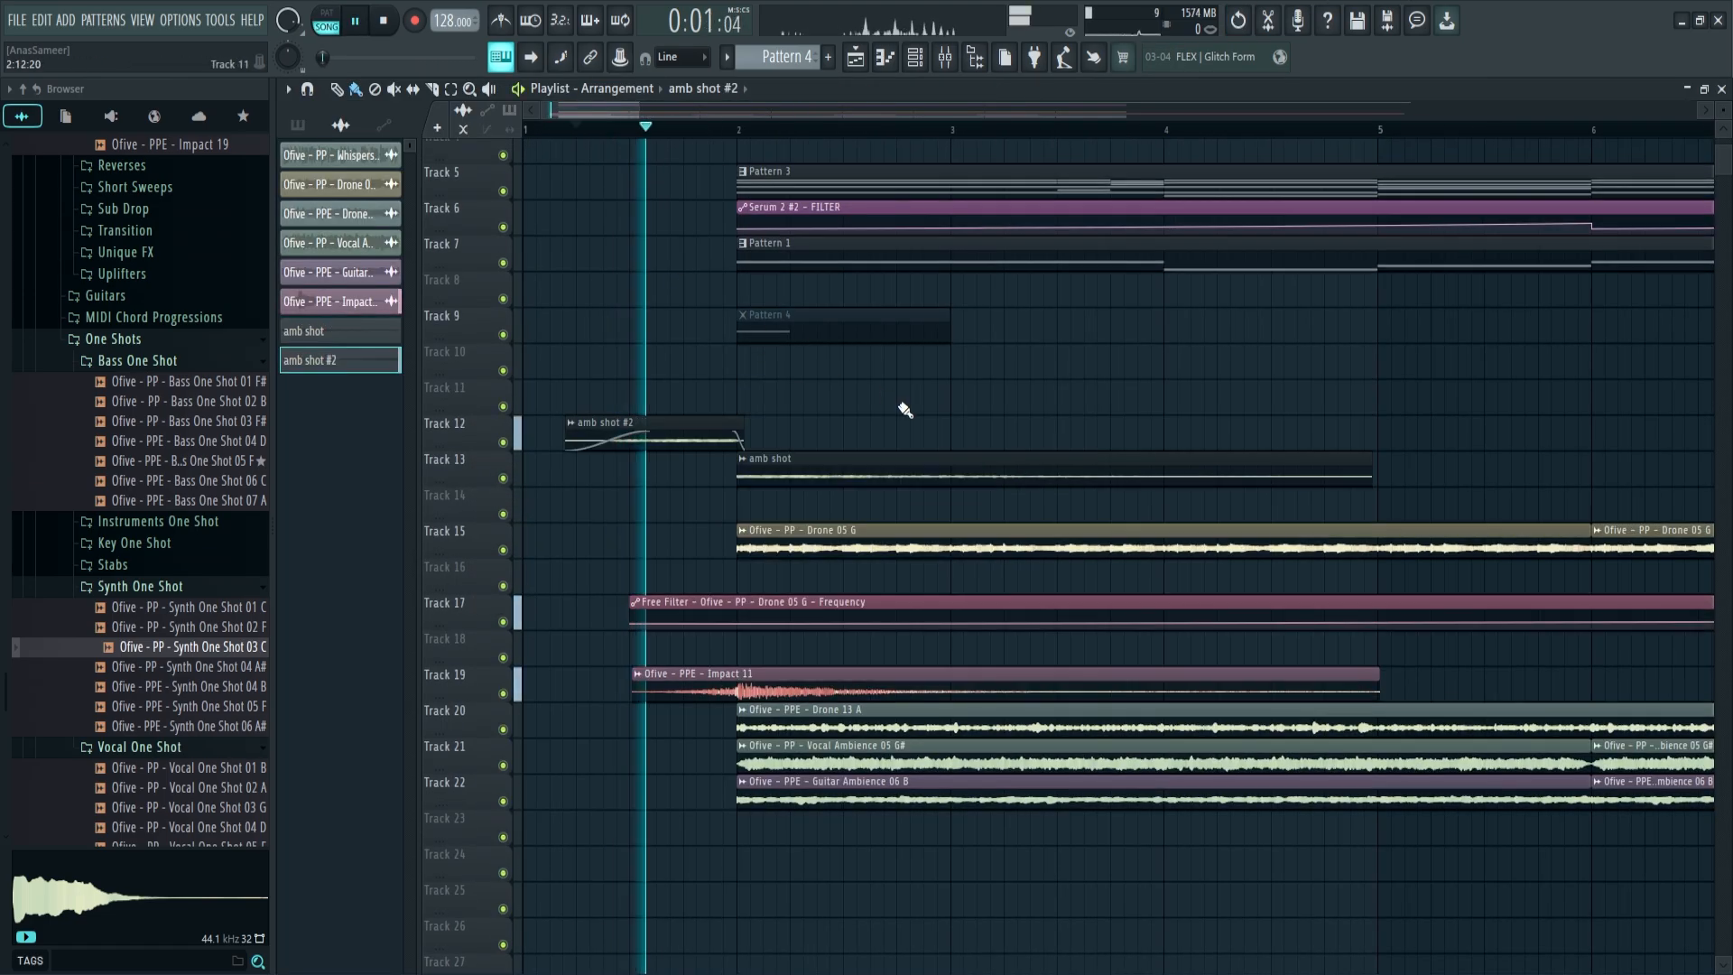
Browse the Progressive Pulse Serum presets for a pluck and load PL - Clever into Serum 2 #4.
drag(833, 159, 819, 176)
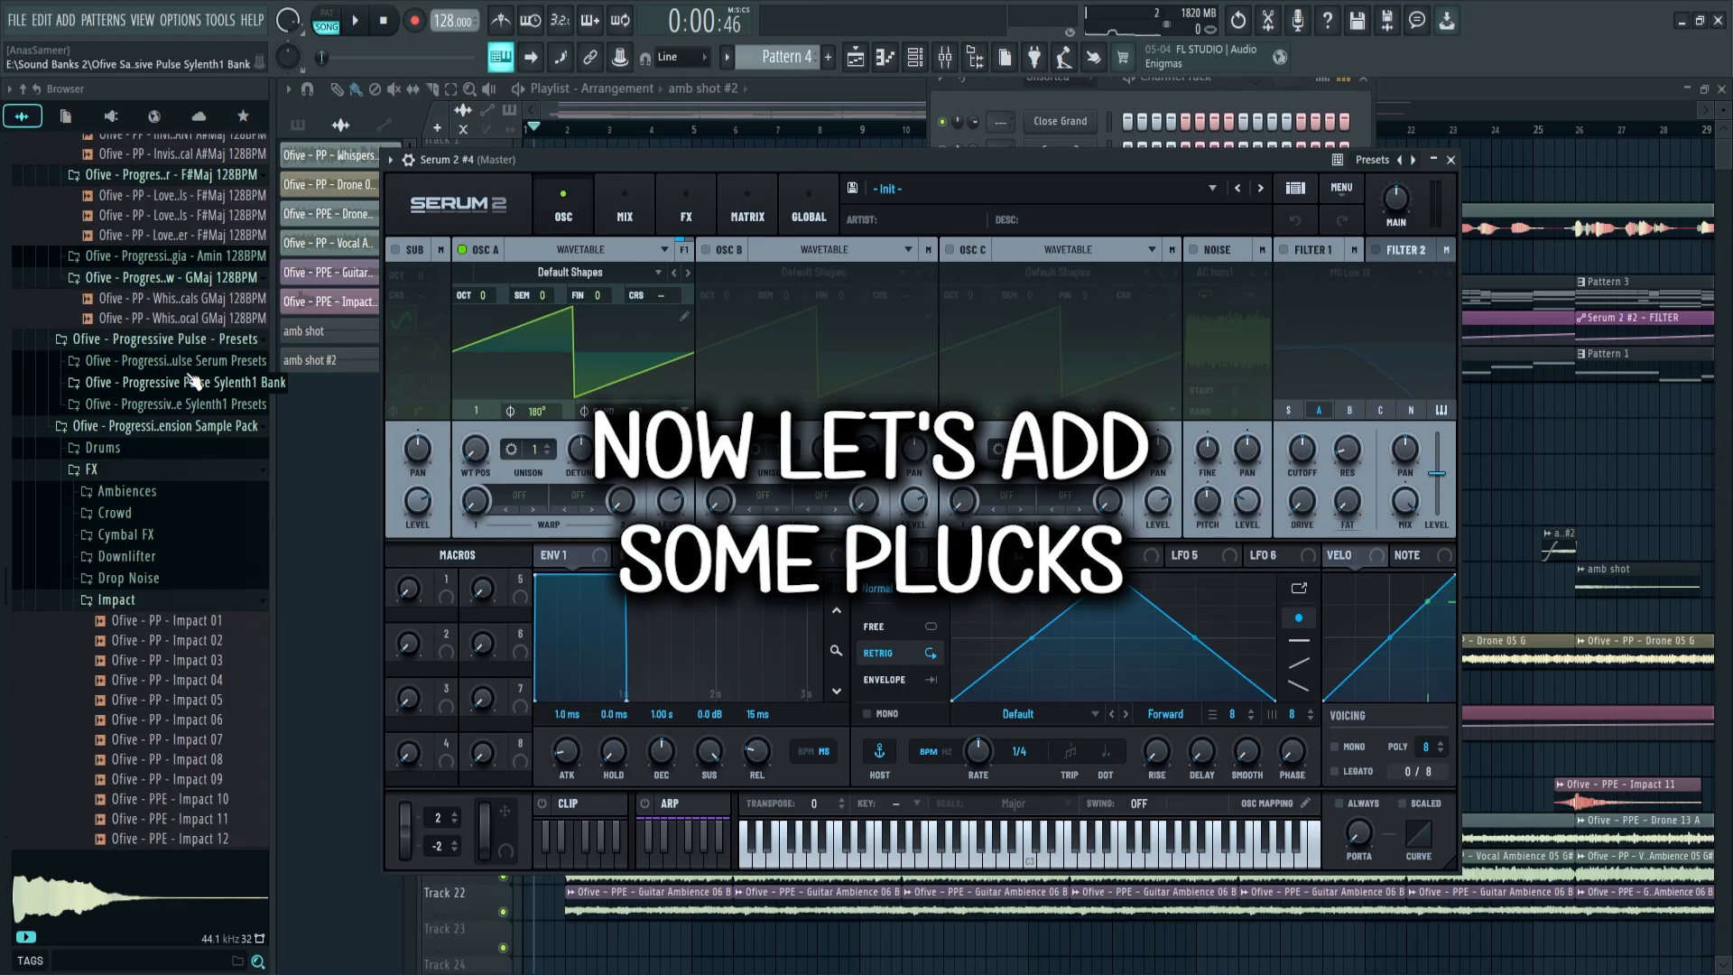
scroll(176, 456, down, 10)
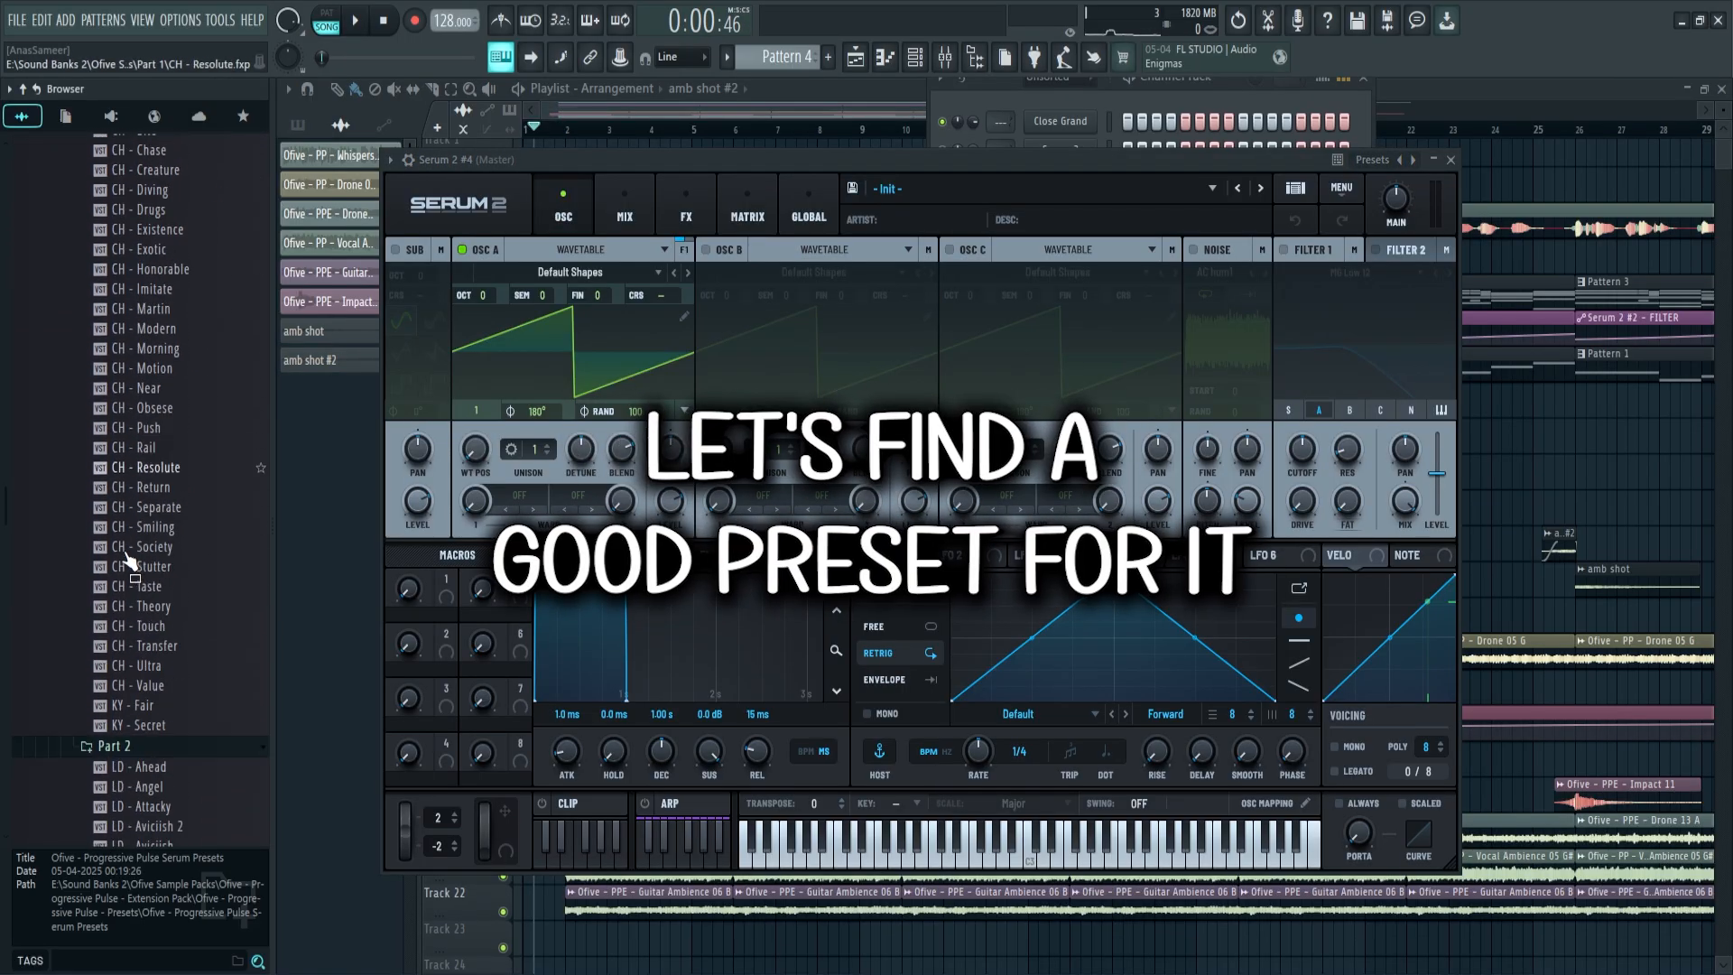
scroll(144, 542, down, 15)
click(262, 488)
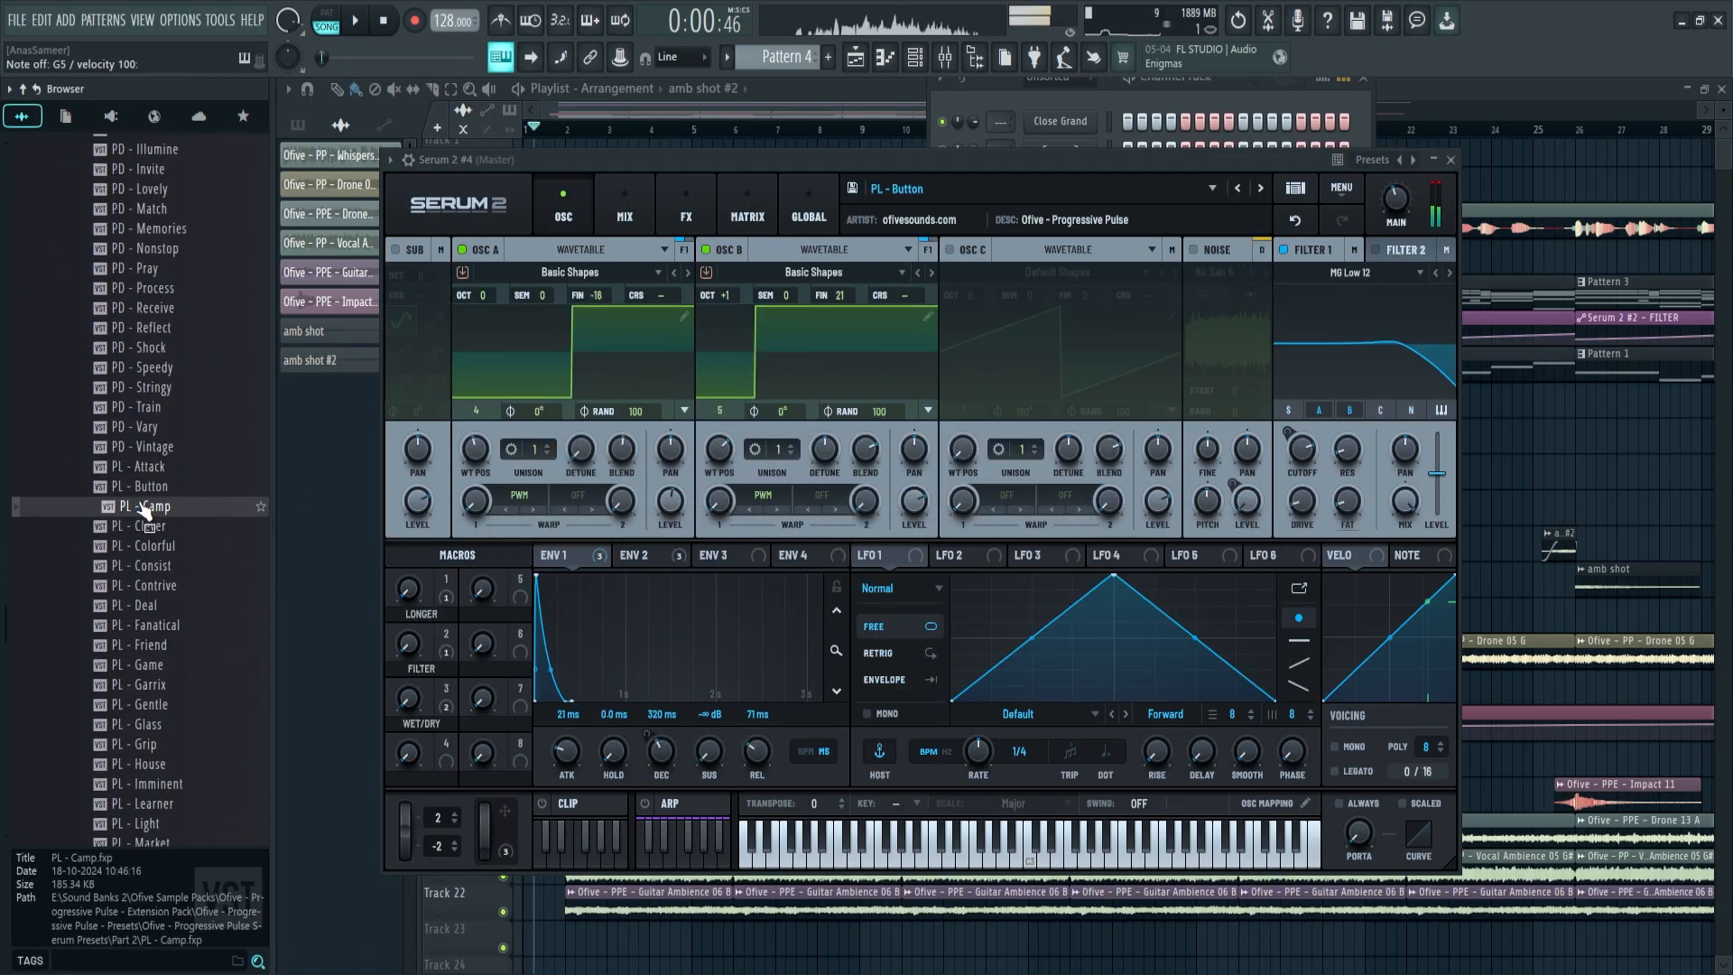
drag(144, 524, 570, 357)
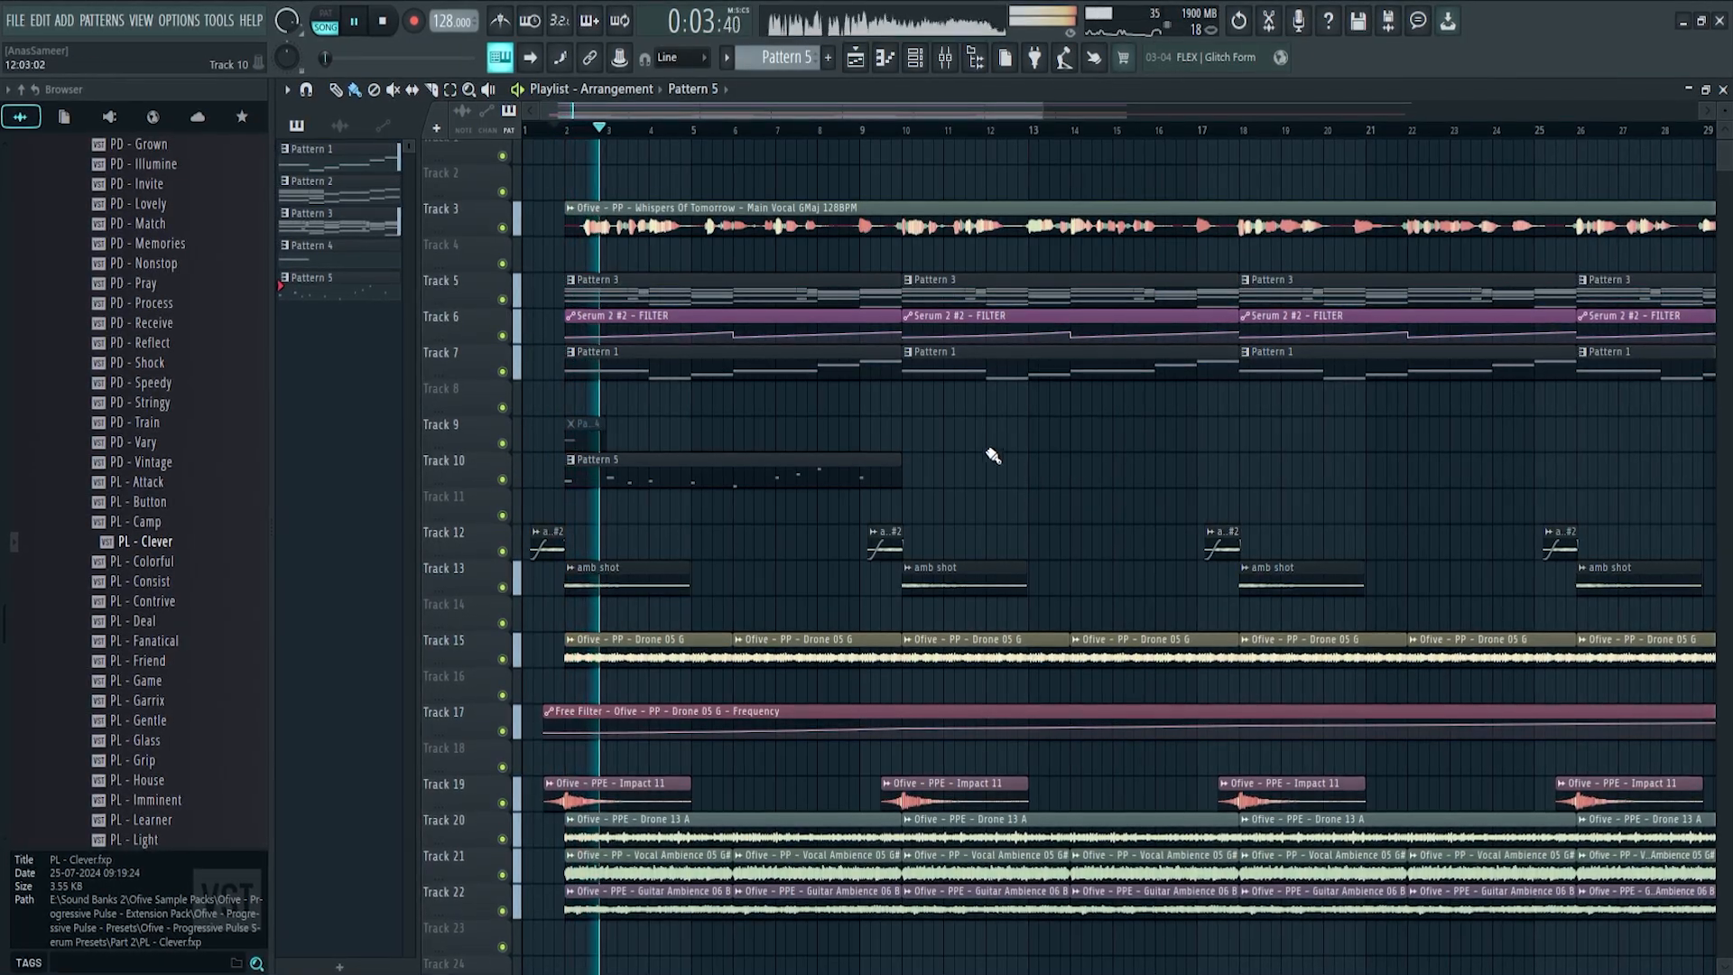
Run the macro that purges unused audio clips from the project.
click(220, 20)
mouse_move(224, 83)
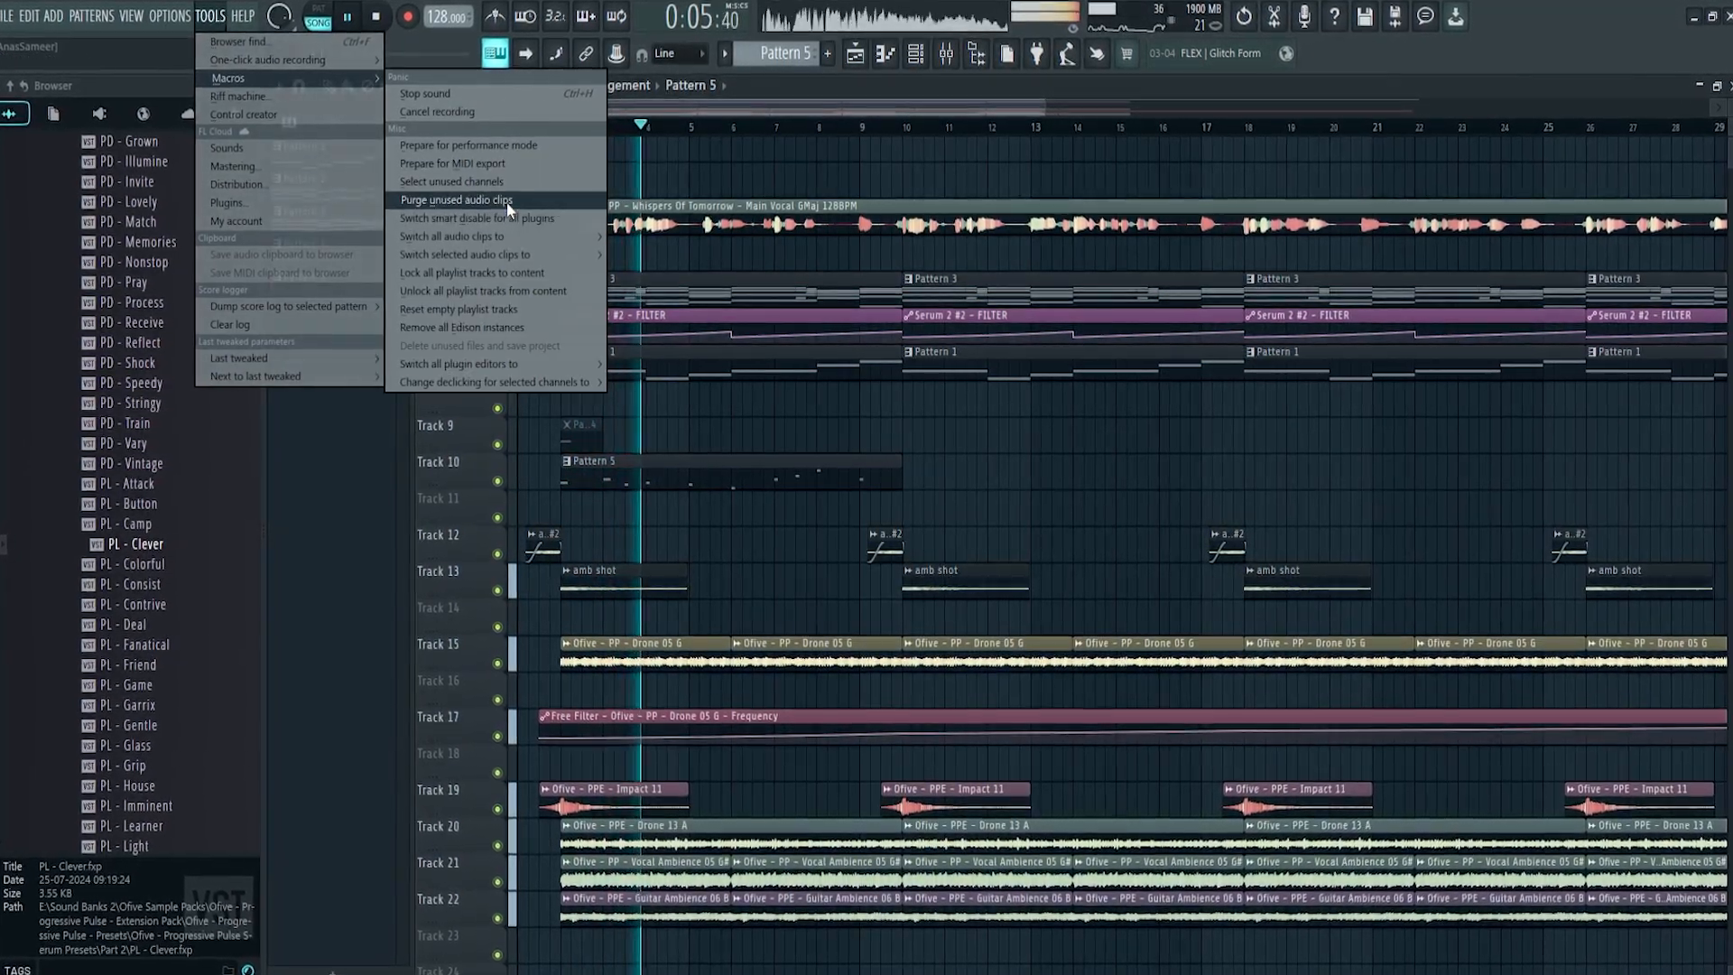
click(505, 202)
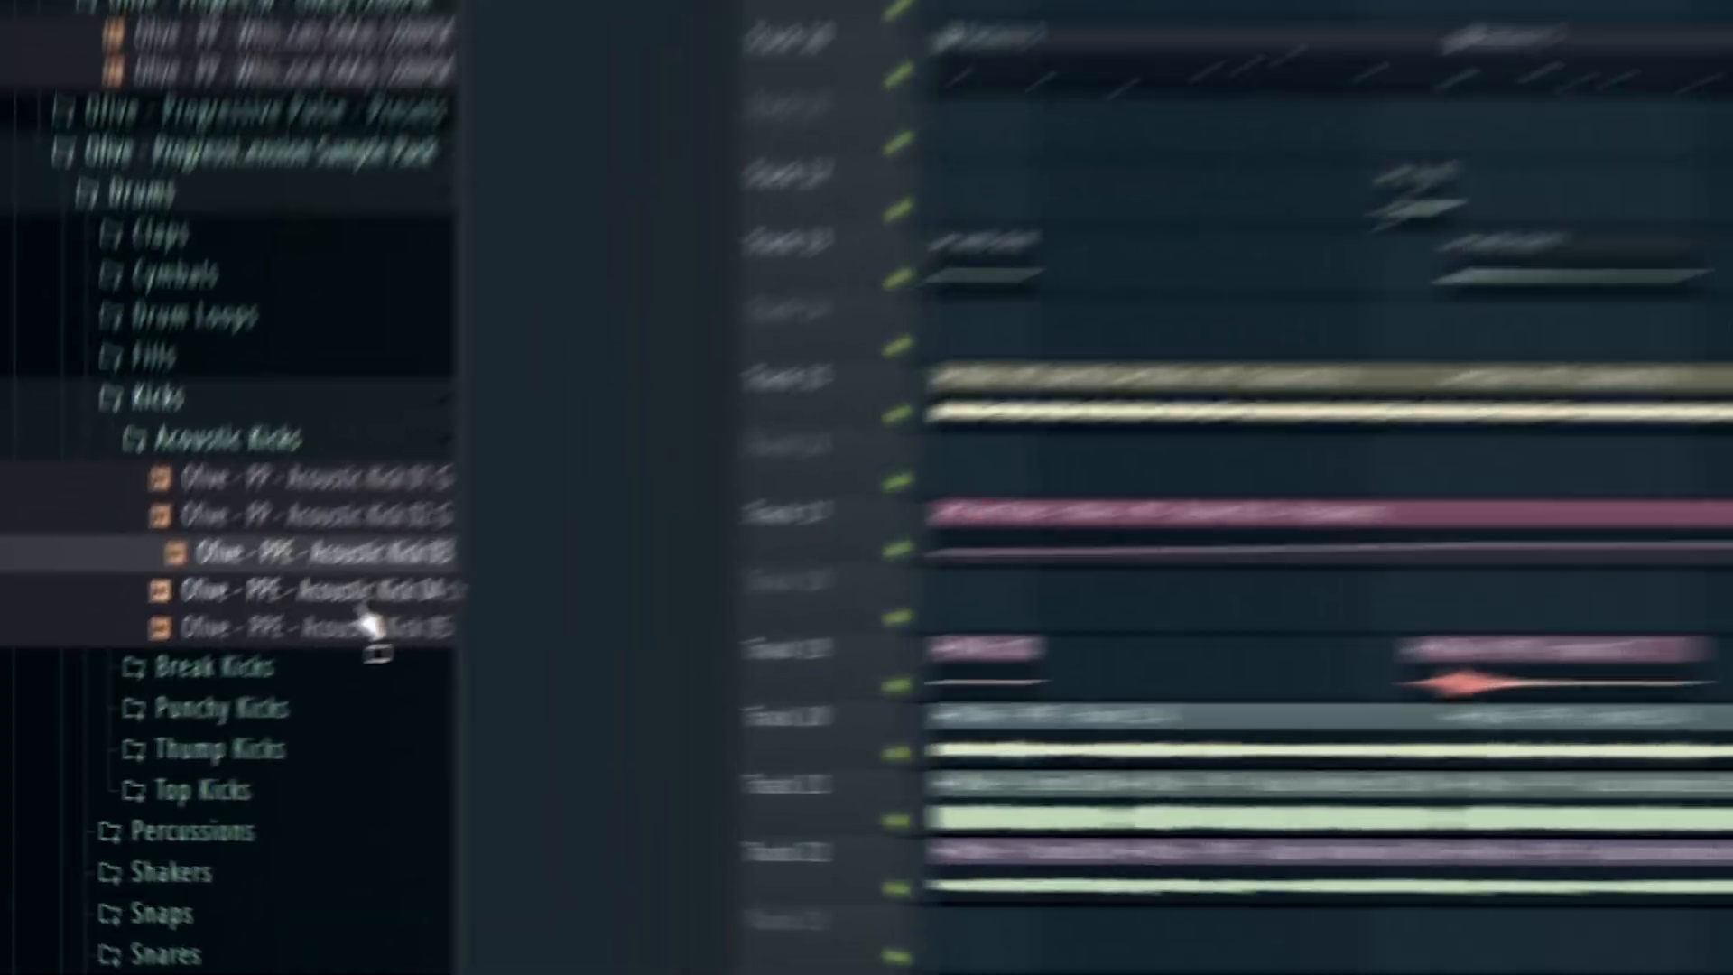
Place the PPE Acoustic Kick 04 sample in the playlist at bar 10.
drag(398, 593, 821, 771)
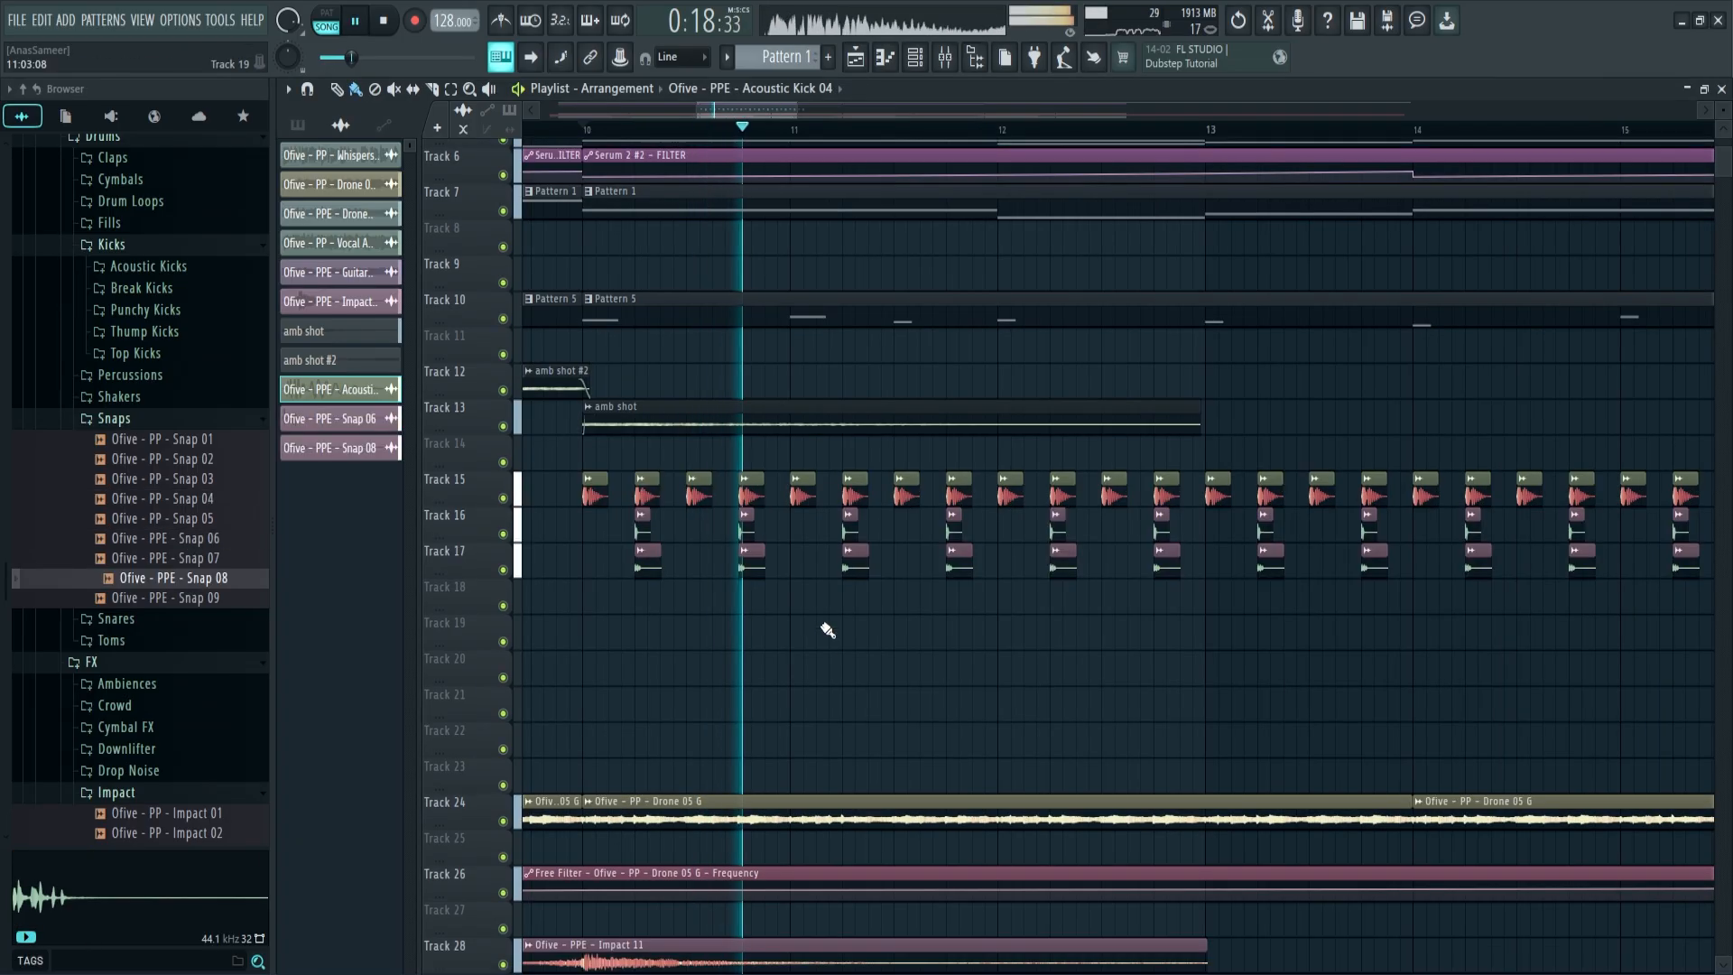
click(753, 327)
key(Escape)
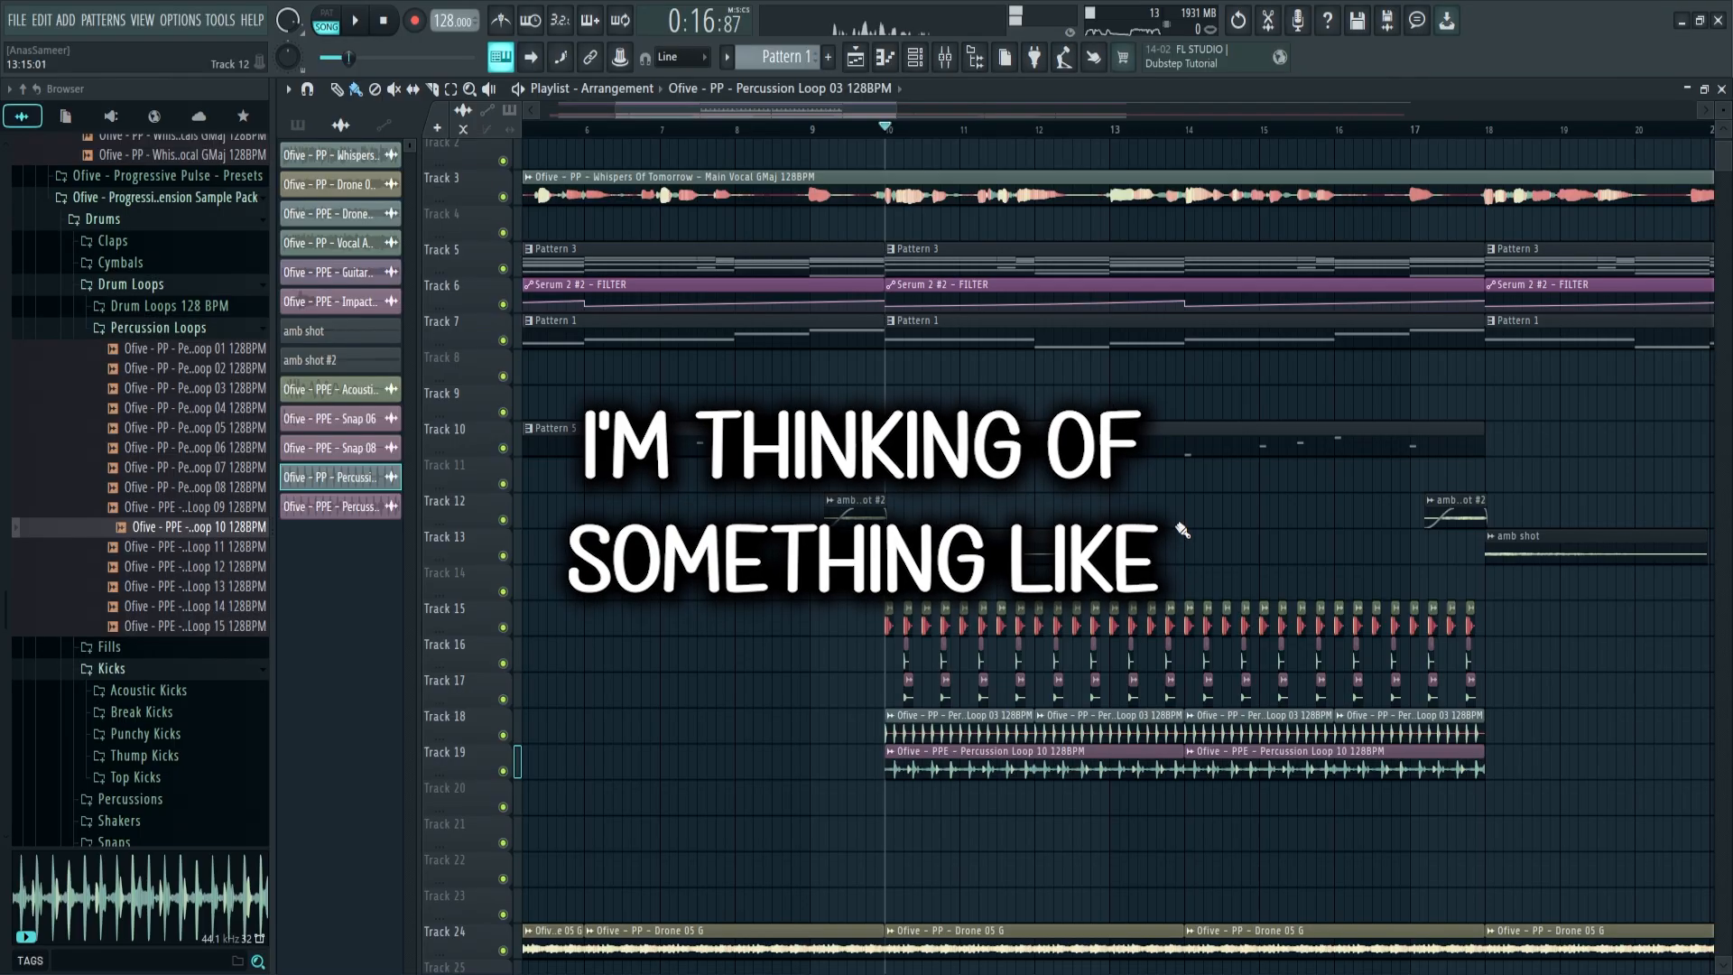
In the LD - Flame lead's piano roll, end the C5 note at bar 3 and add a D5 note lasting through bar 3.
click(915, 59)
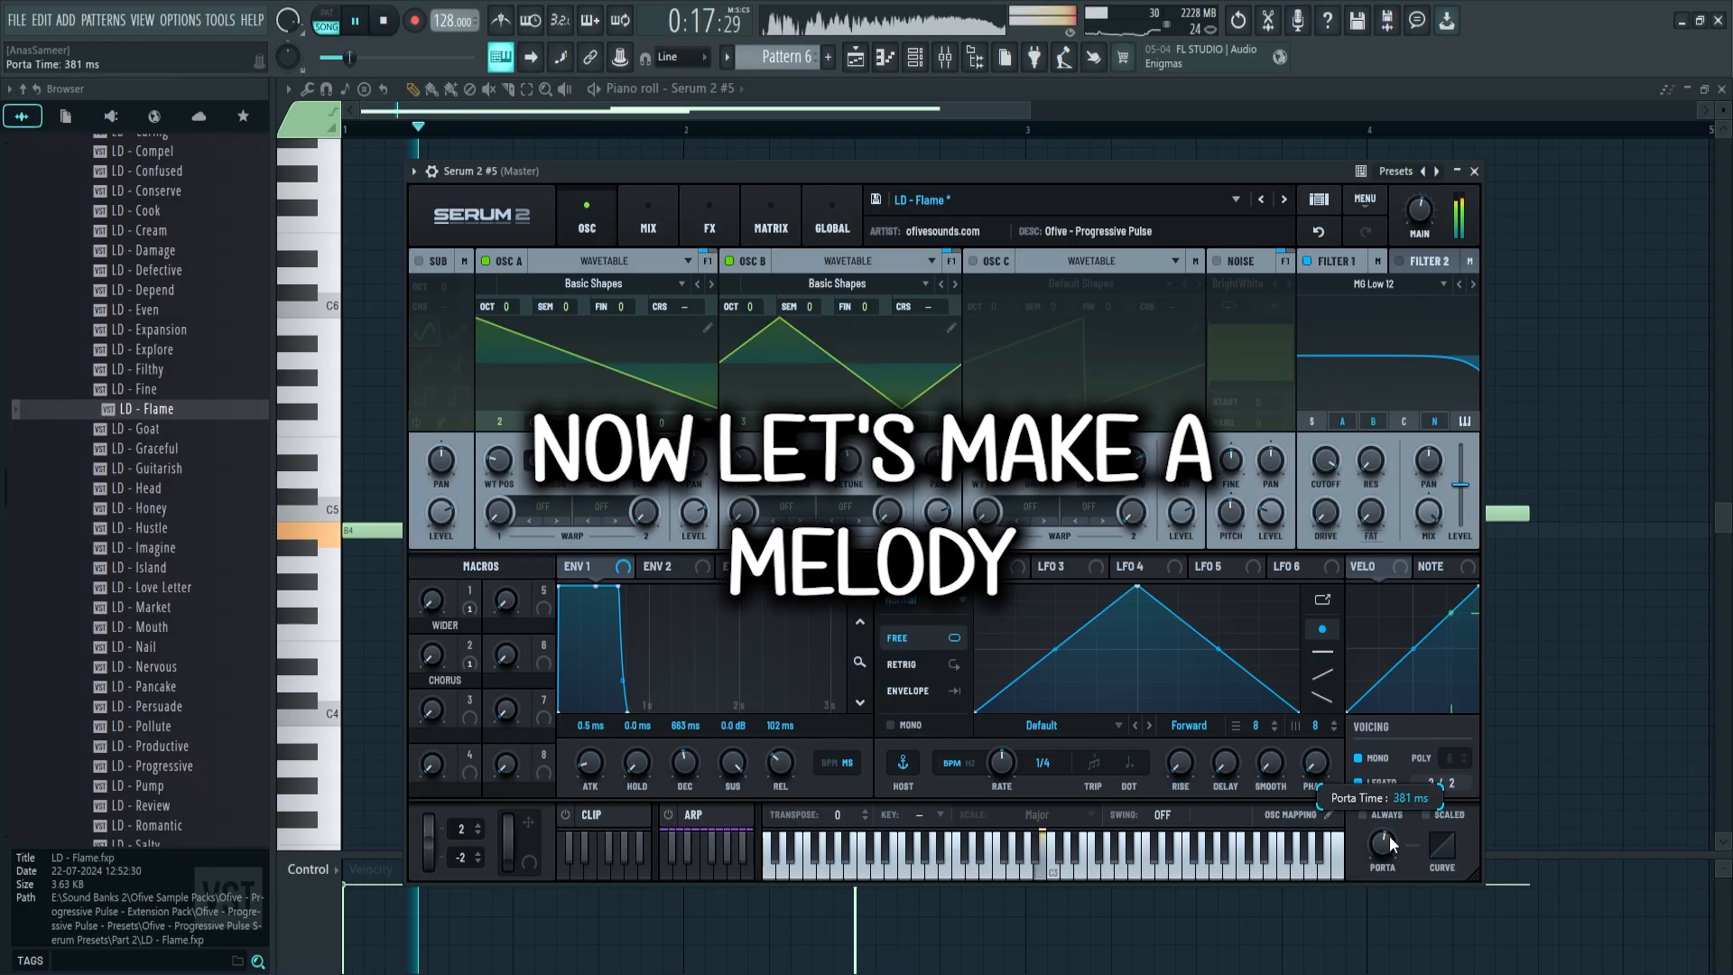
key(Escape)
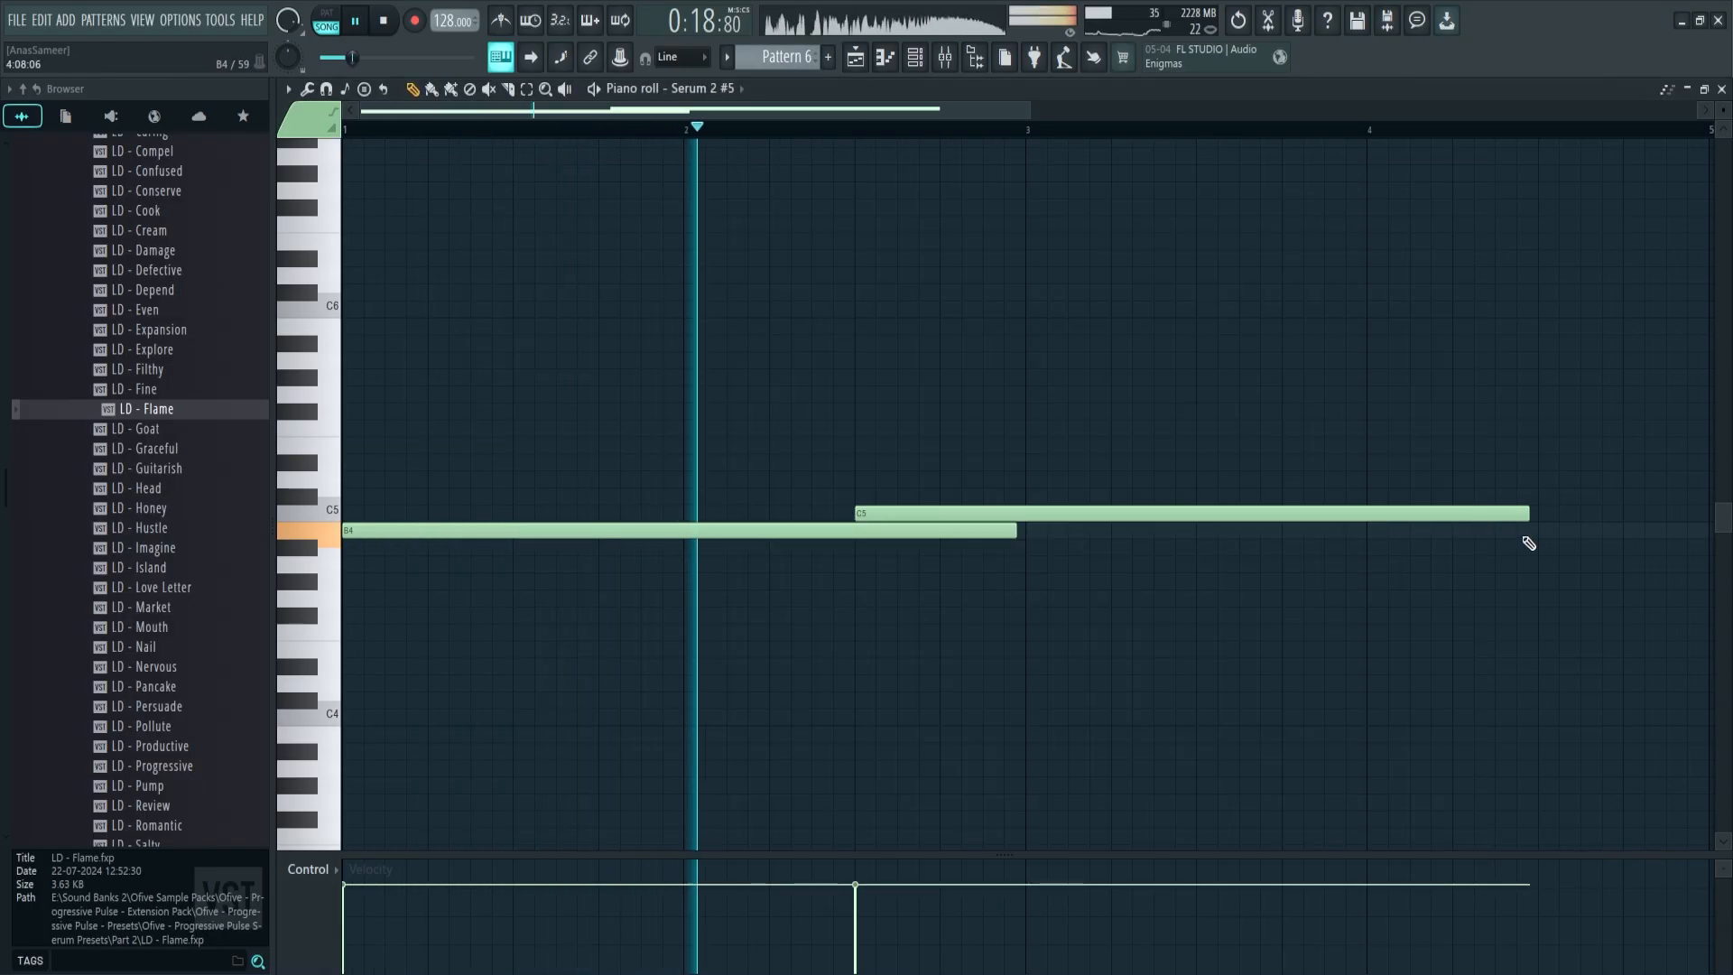
drag(1527, 513, 1024, 512)
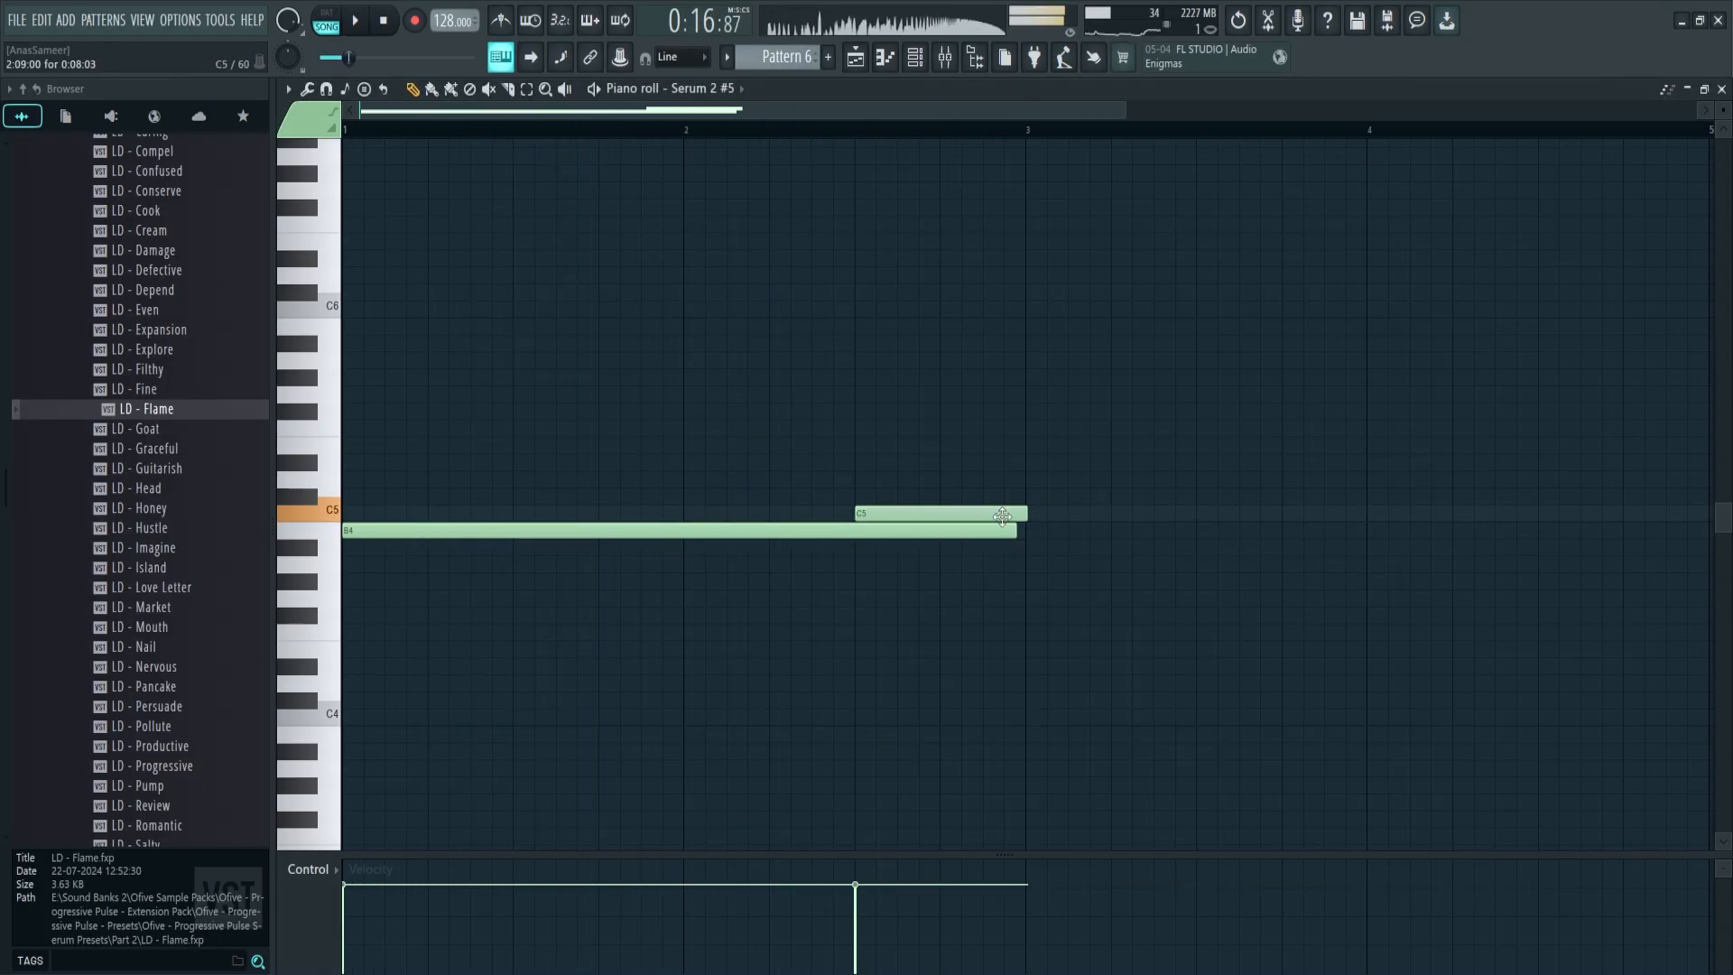
drag(1196, 479, 1368, 478)
Raise the low-cut frequency in Fruity Parametric EQ 2 on the Serum 2 #5 mixer track.
click(920, 65)
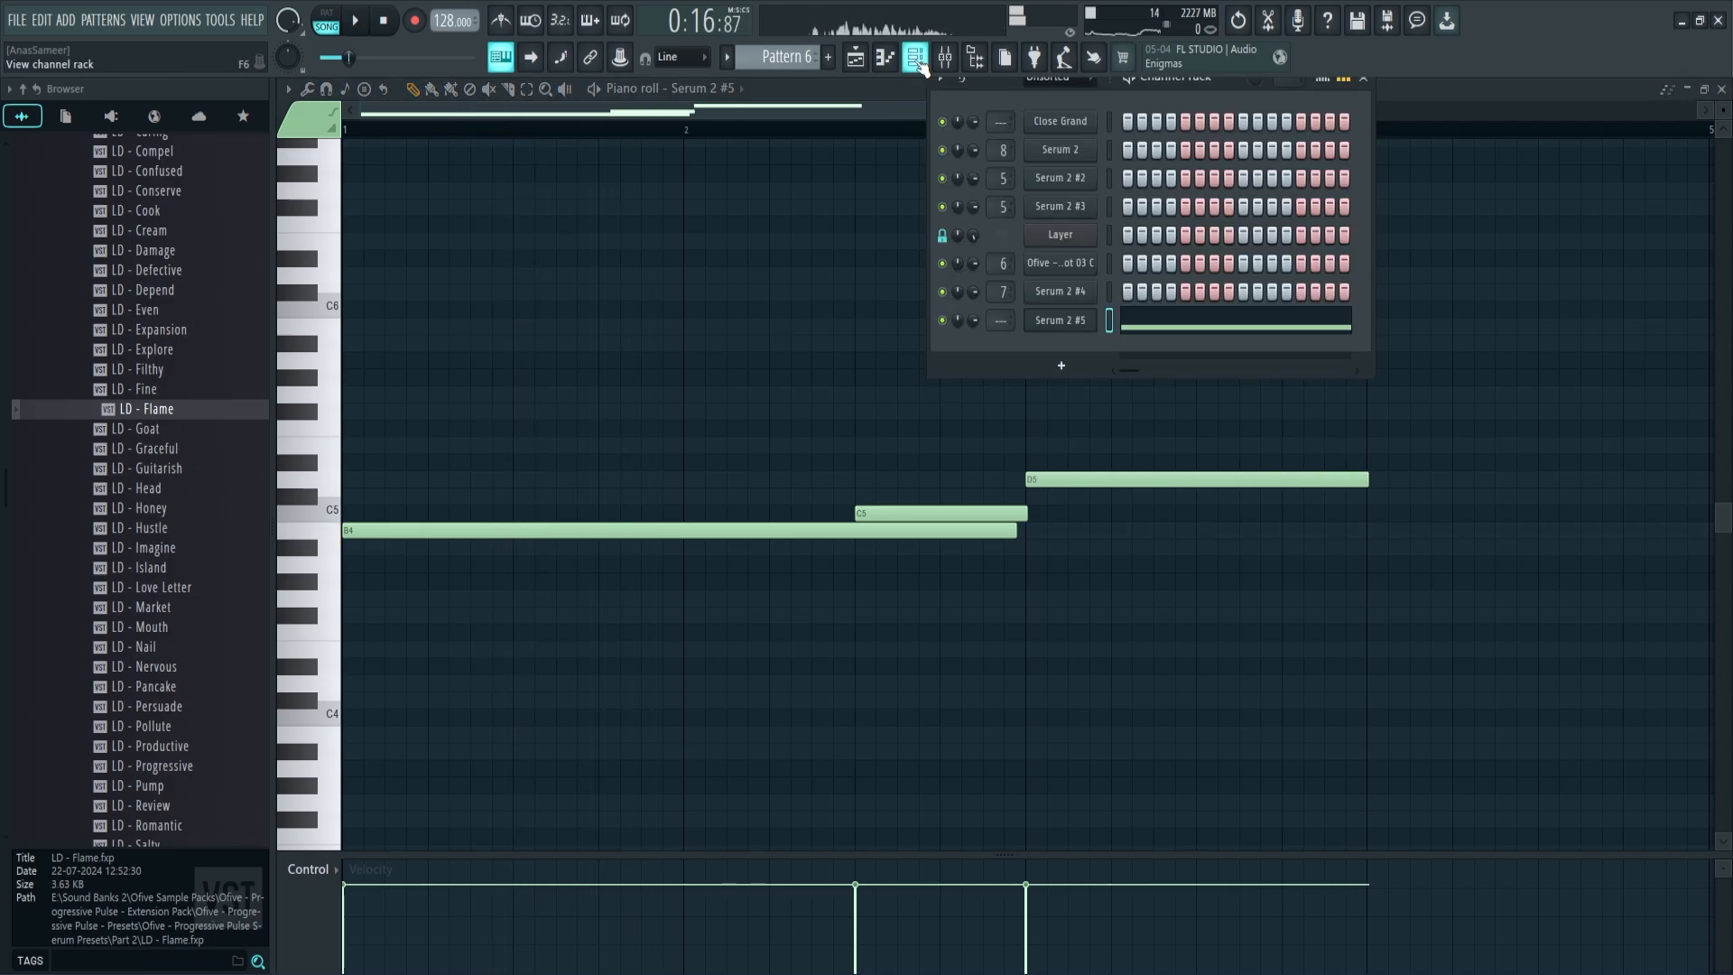
click(944, 57)
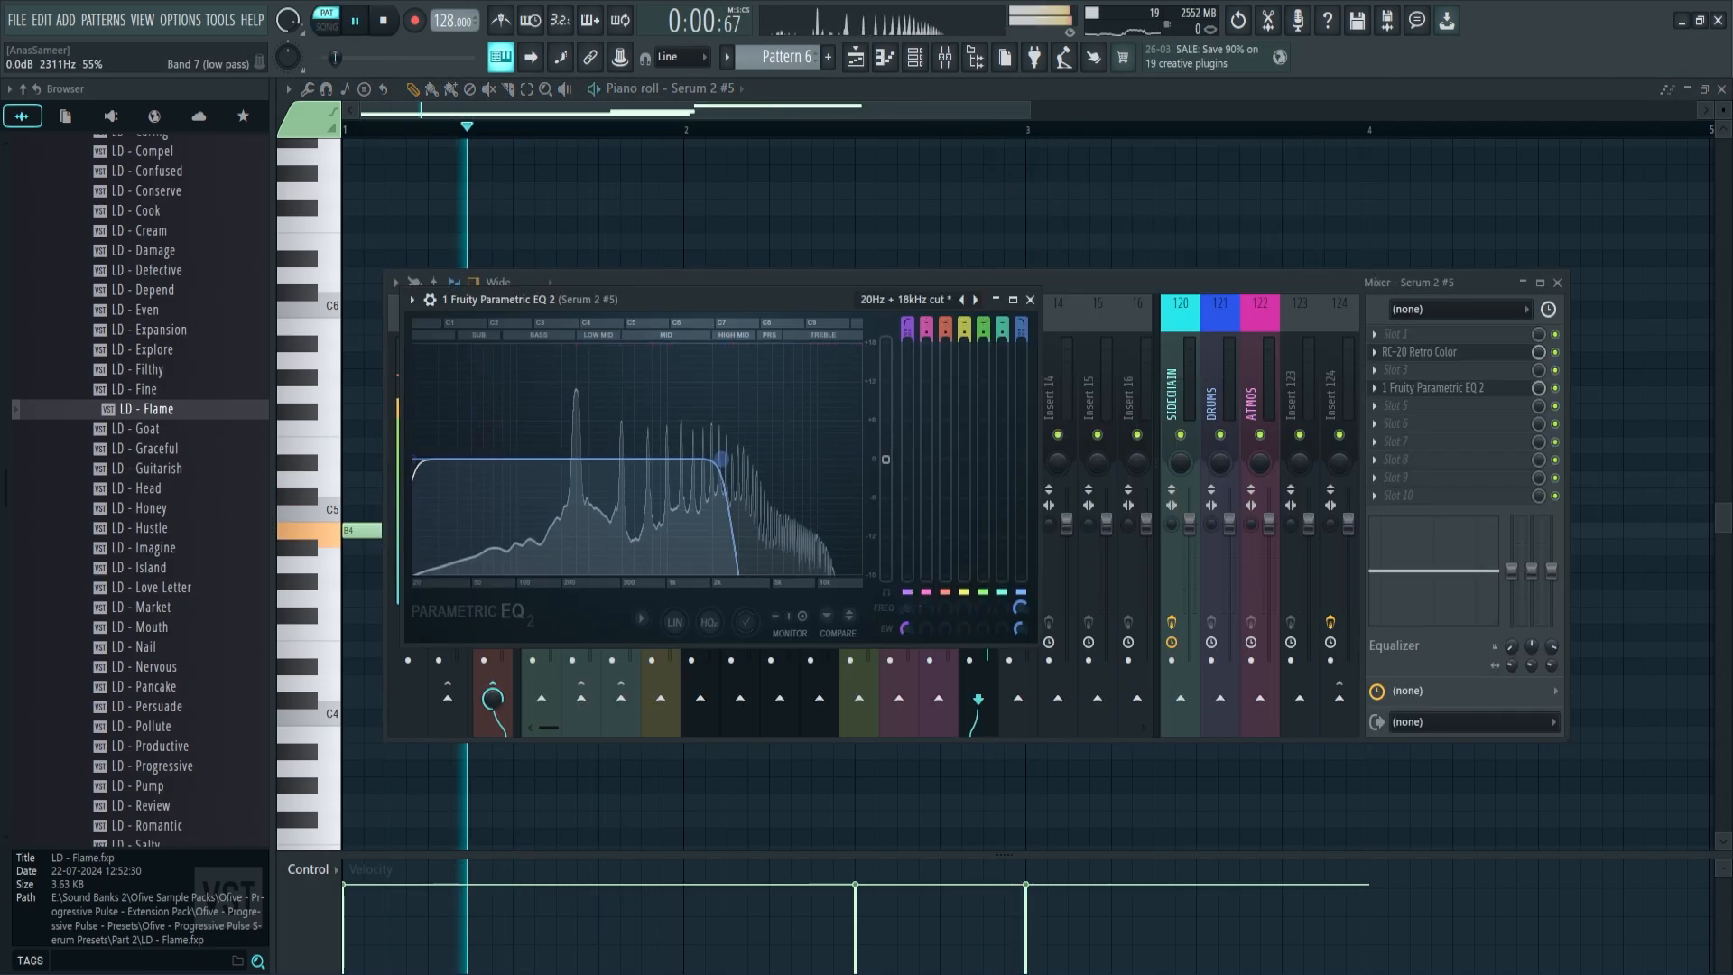
drag(452, 475, 532, 465)
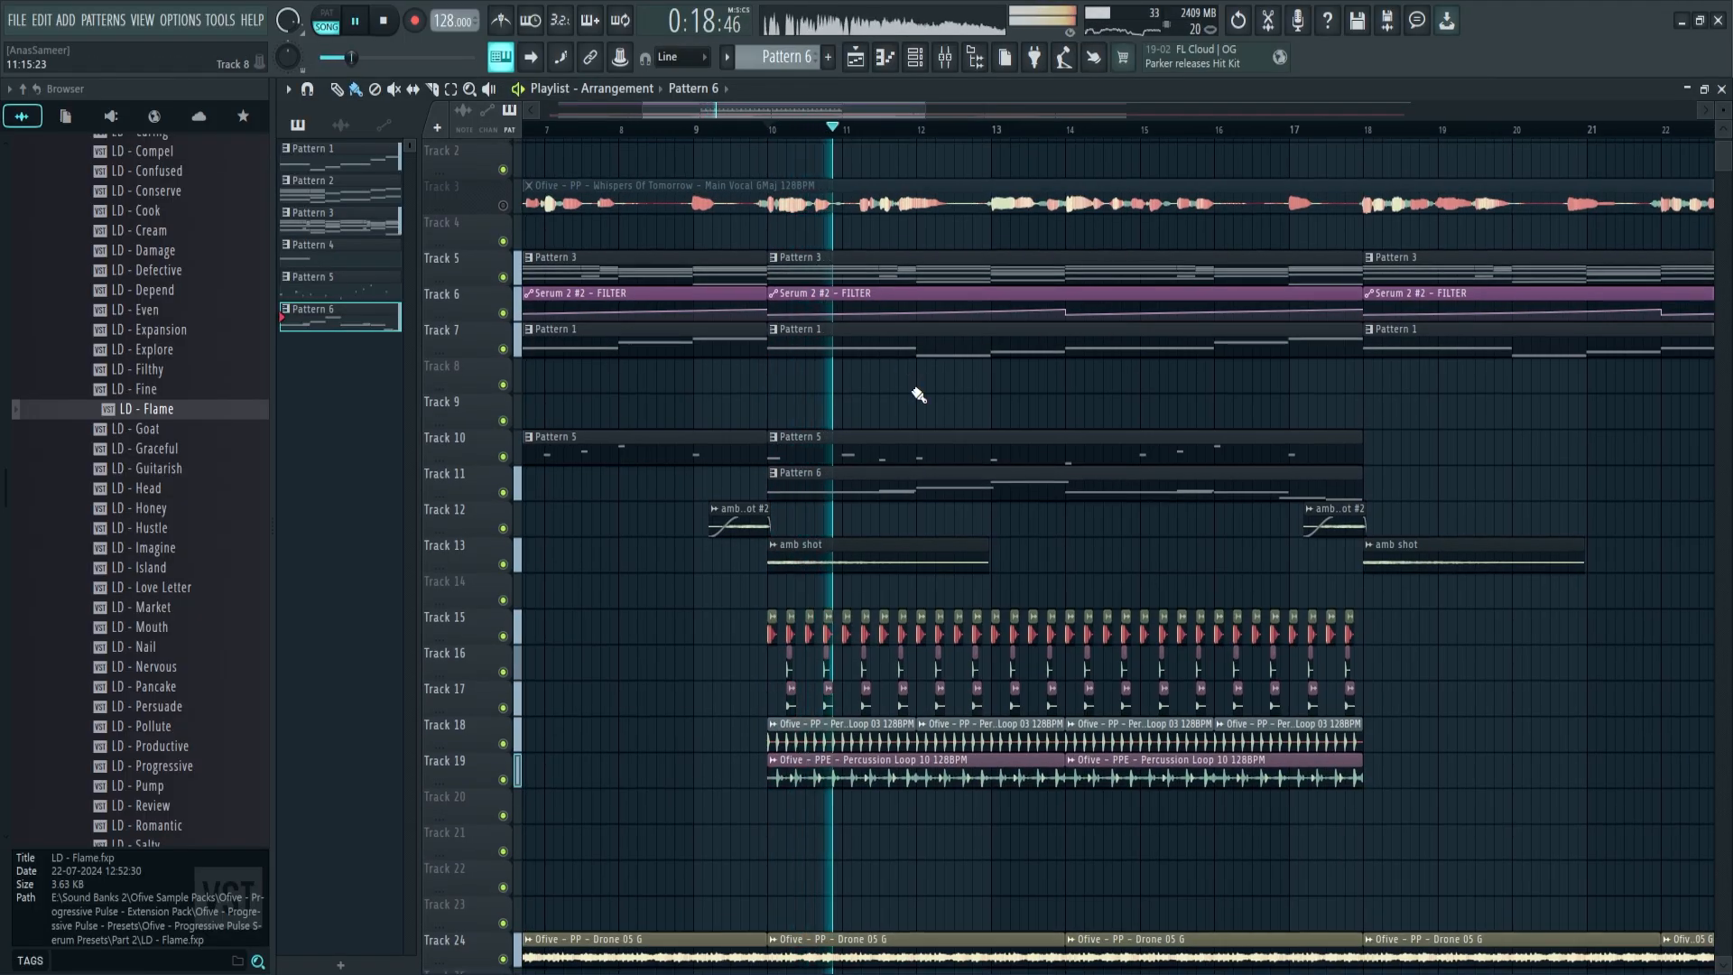
Browse the pack's Kicks folder and audition Punchy Kicks samples for the drop drums.
drag(918, 393, 896, 389)
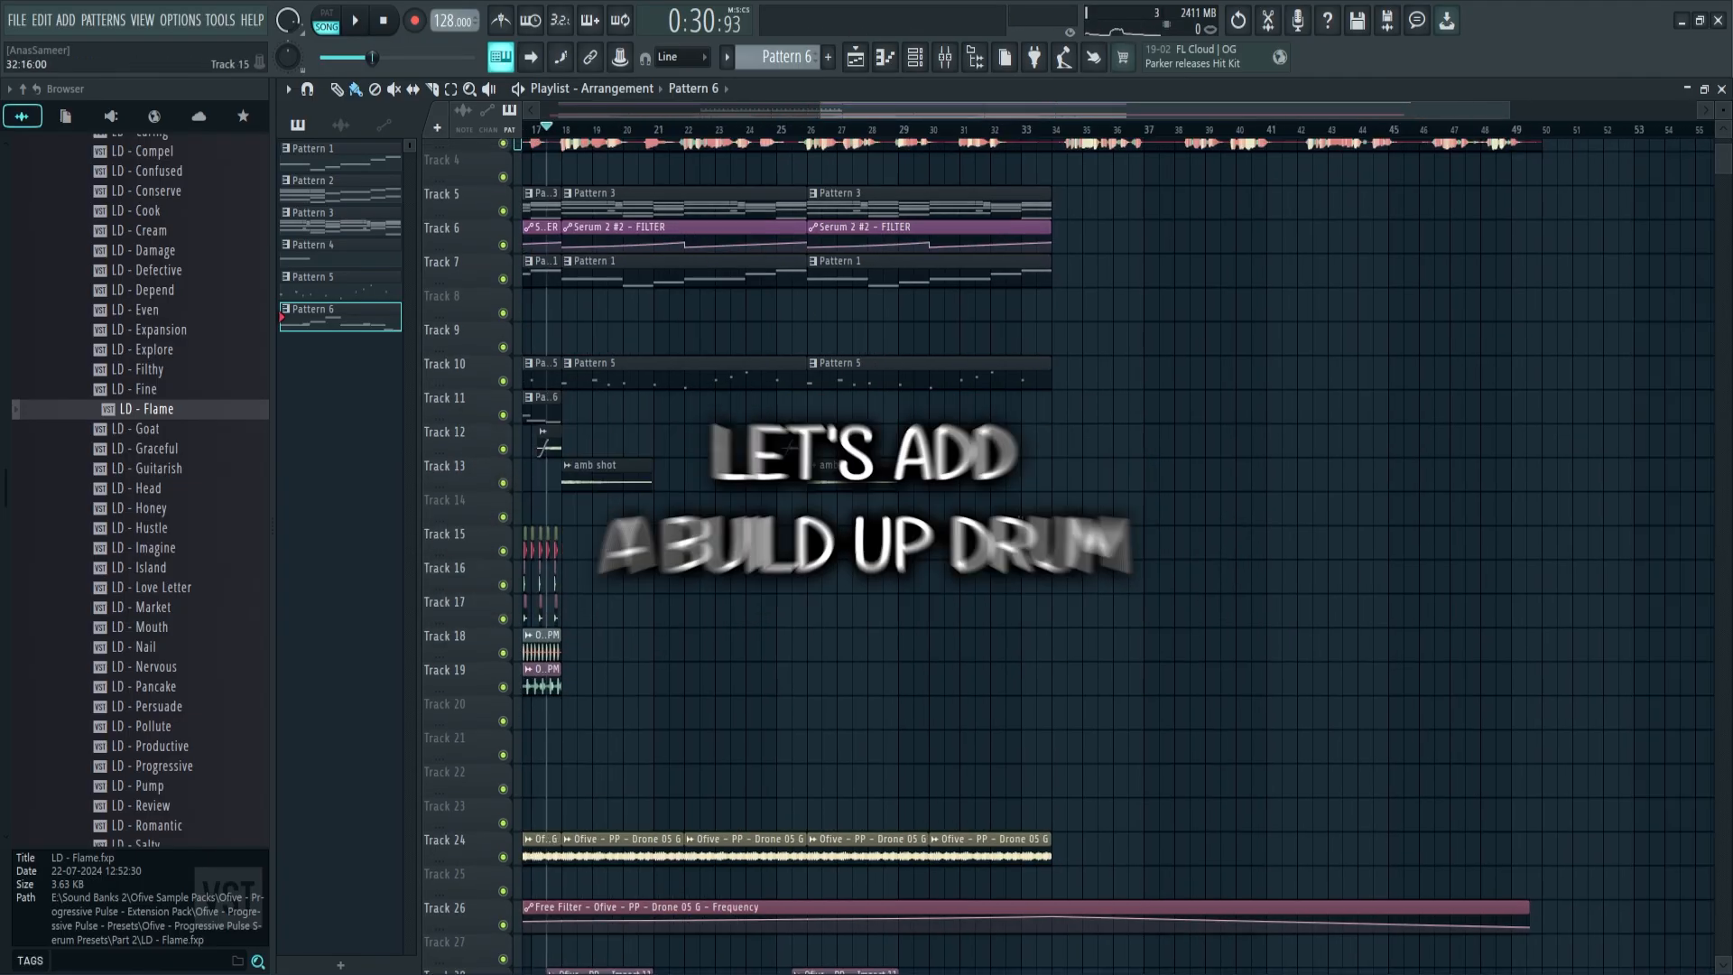
scroll(143, 565, up, 6)
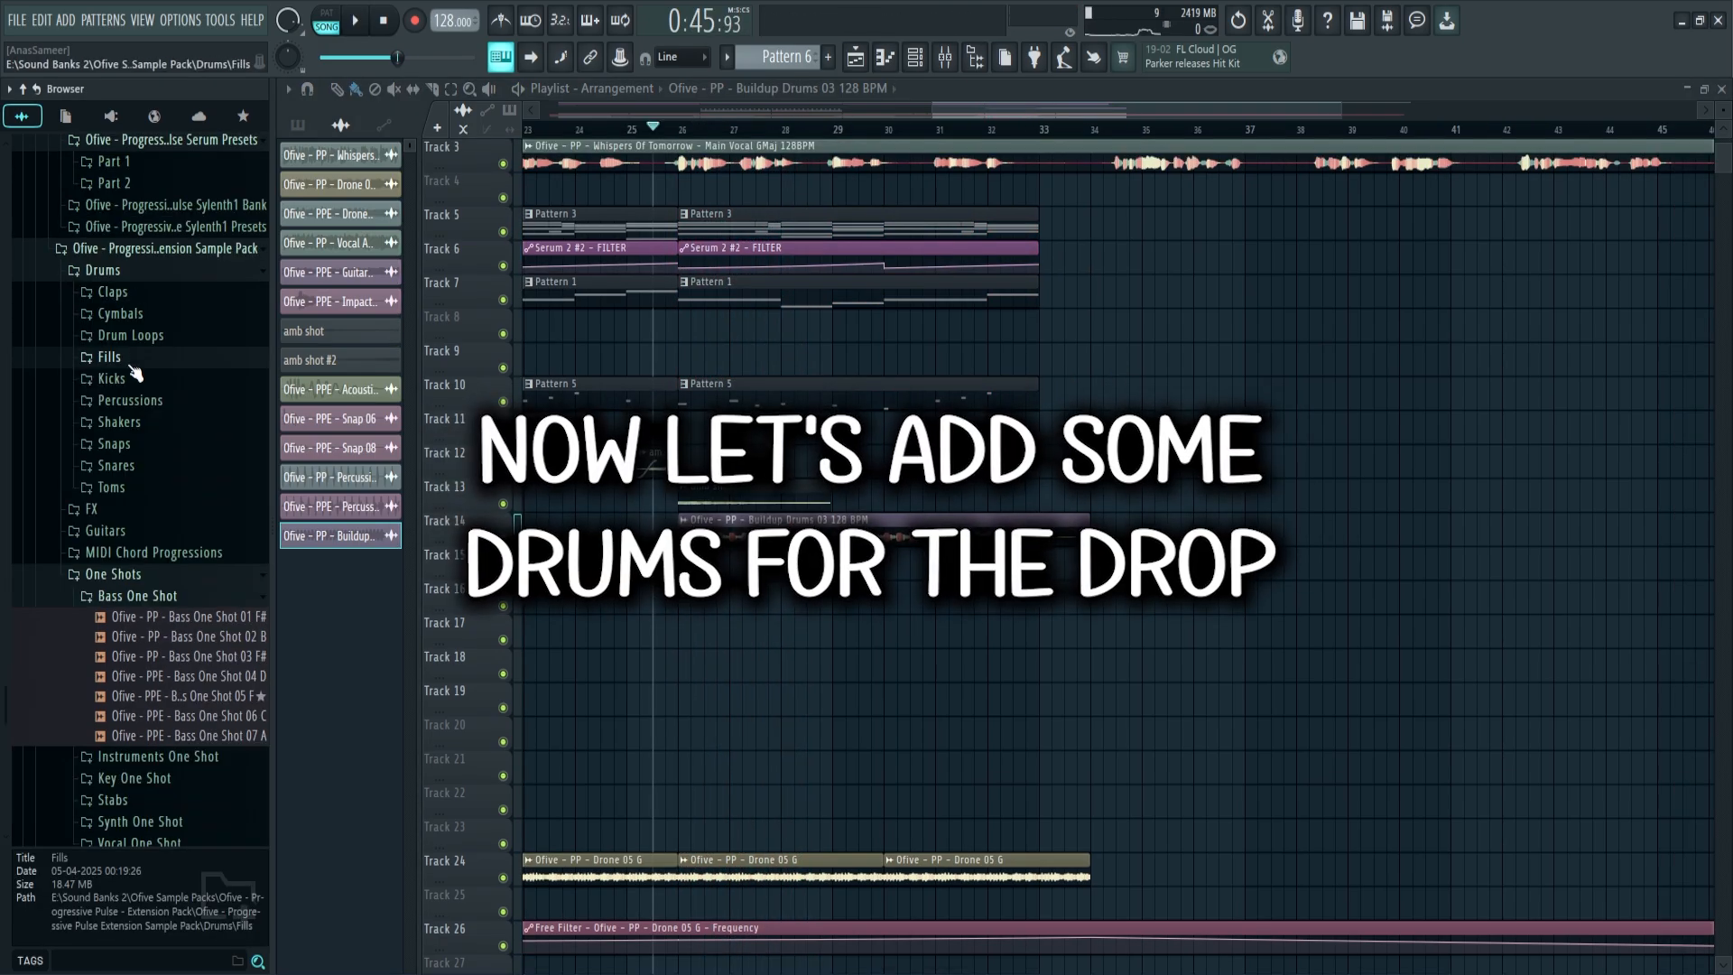
click(111, 378)
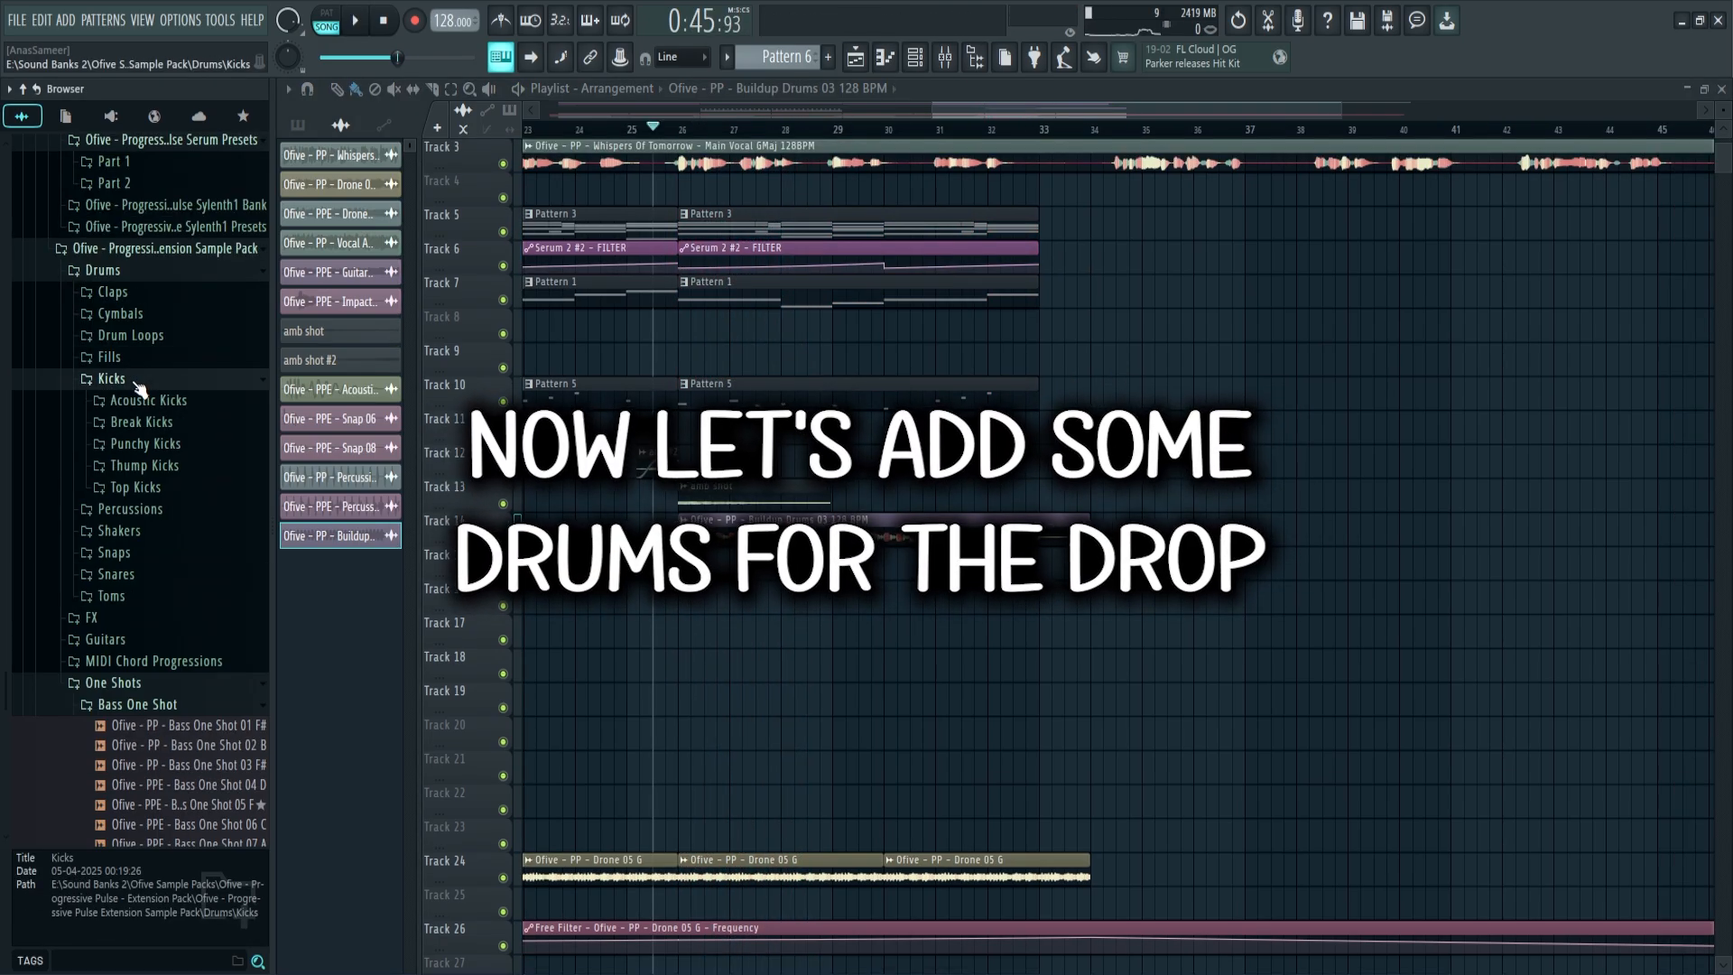
click(171, 444)
click(181, 462)
click(198, 562)
click(203, 681)
scroll(202, 677, down, 3)
click(198, 483)
click(197, 463)
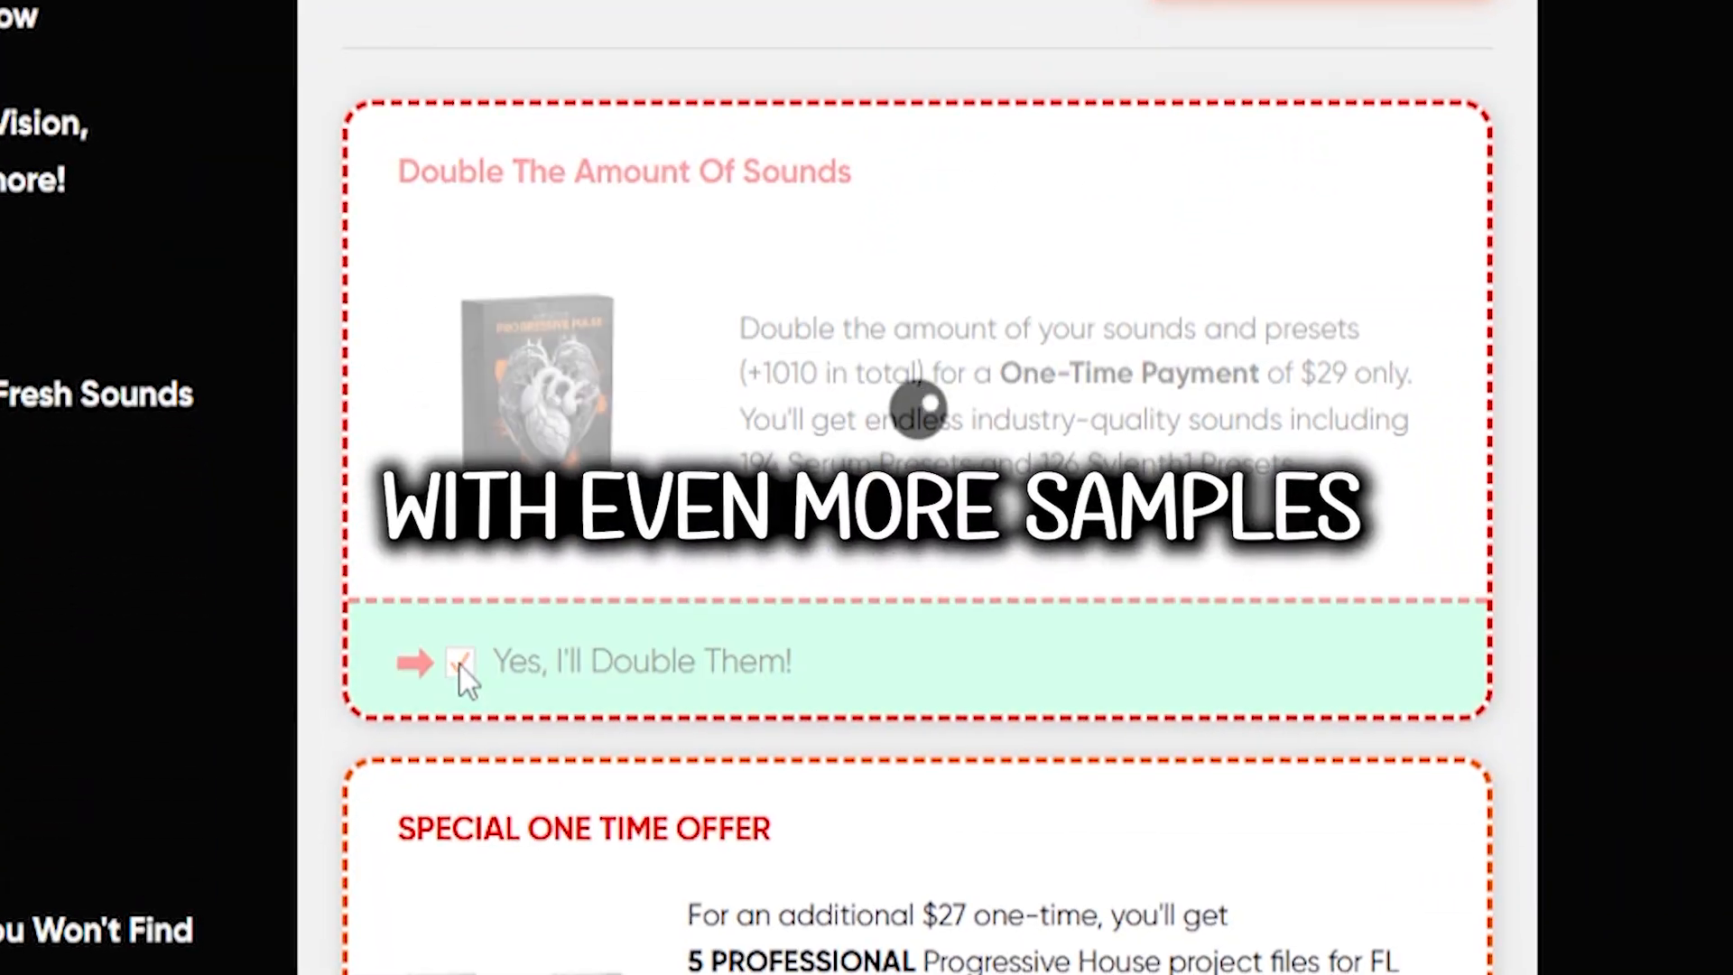
Switch to the sample pack's checkout page in the browser and select the "Yes, I'll Double Them!" offer.
click(464, 672)
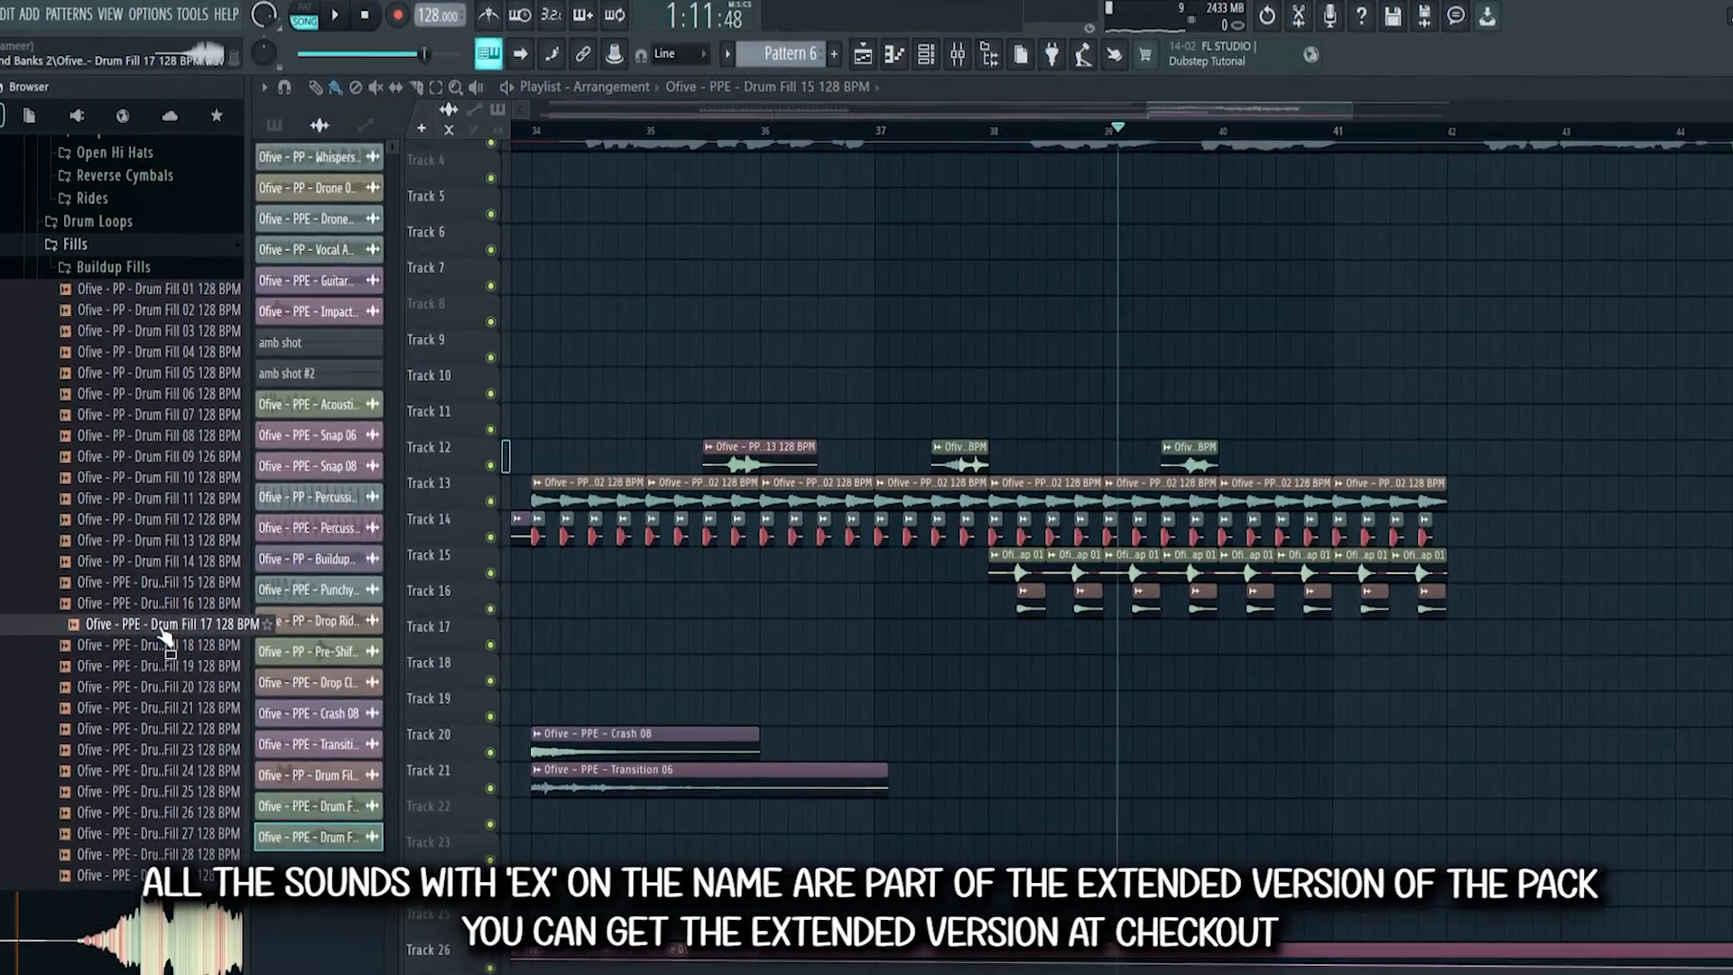
Place PPE Drum Fill 17 on Track 12 over bar 41 and mute the last two kick clips on Track 14 beneath it.
drag(163, 636, 1381, 450)
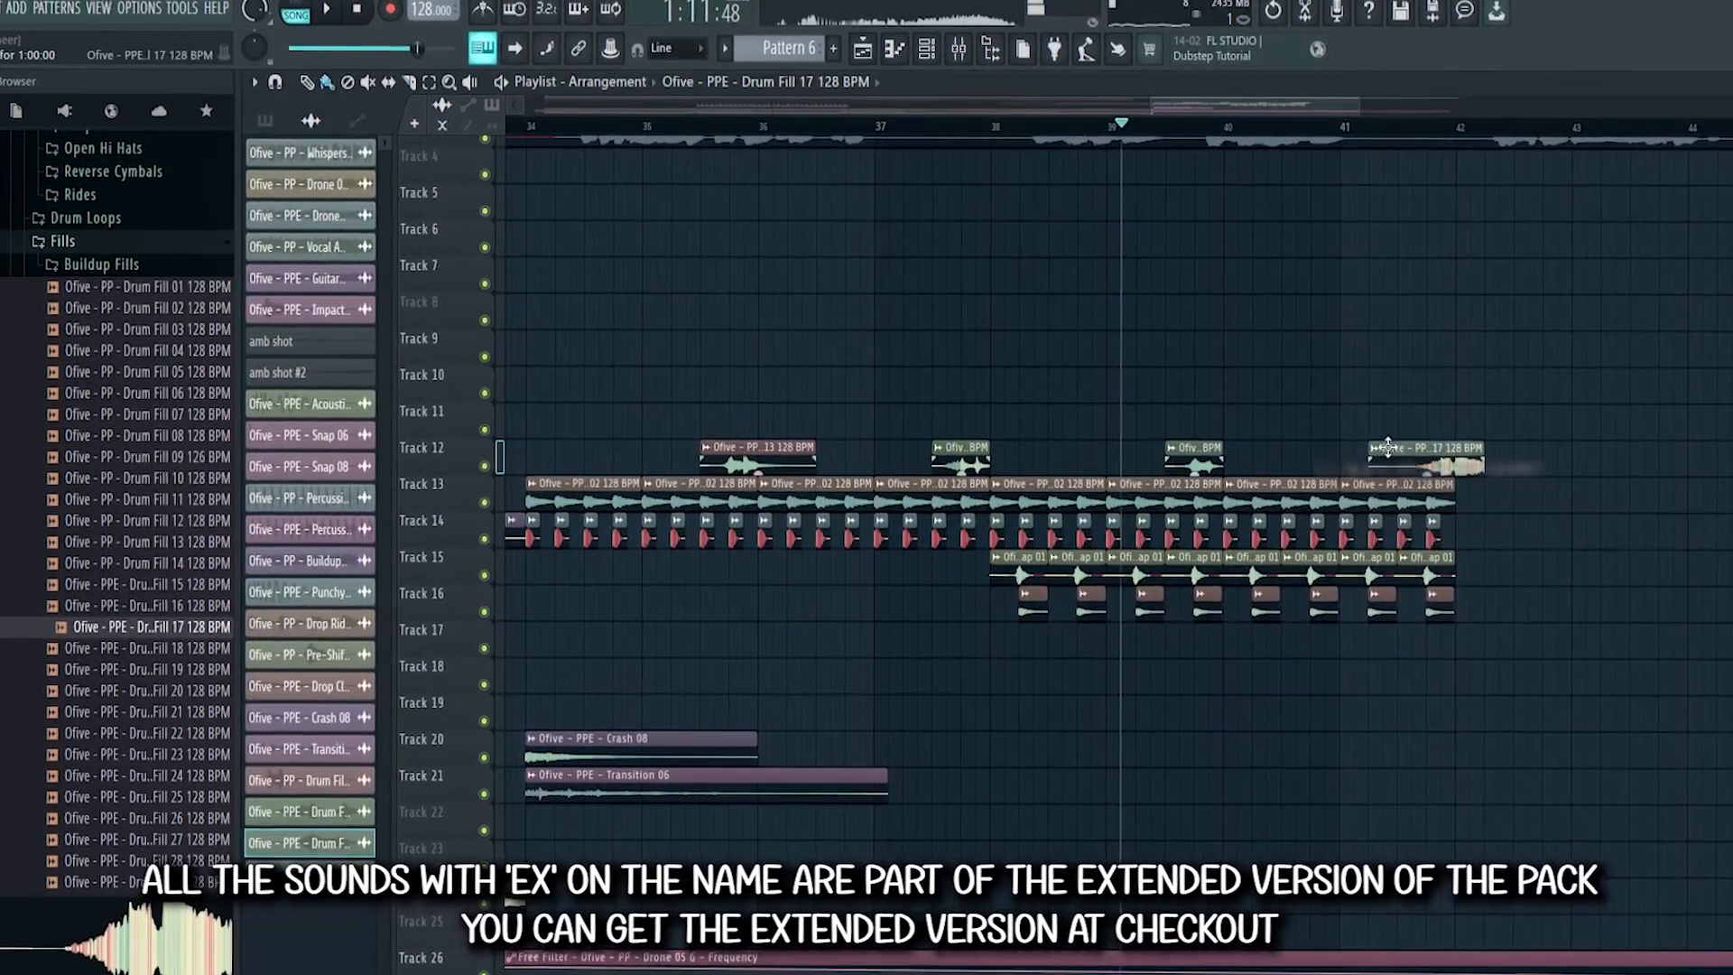
key(space)
alt+right_click(1441, 535)
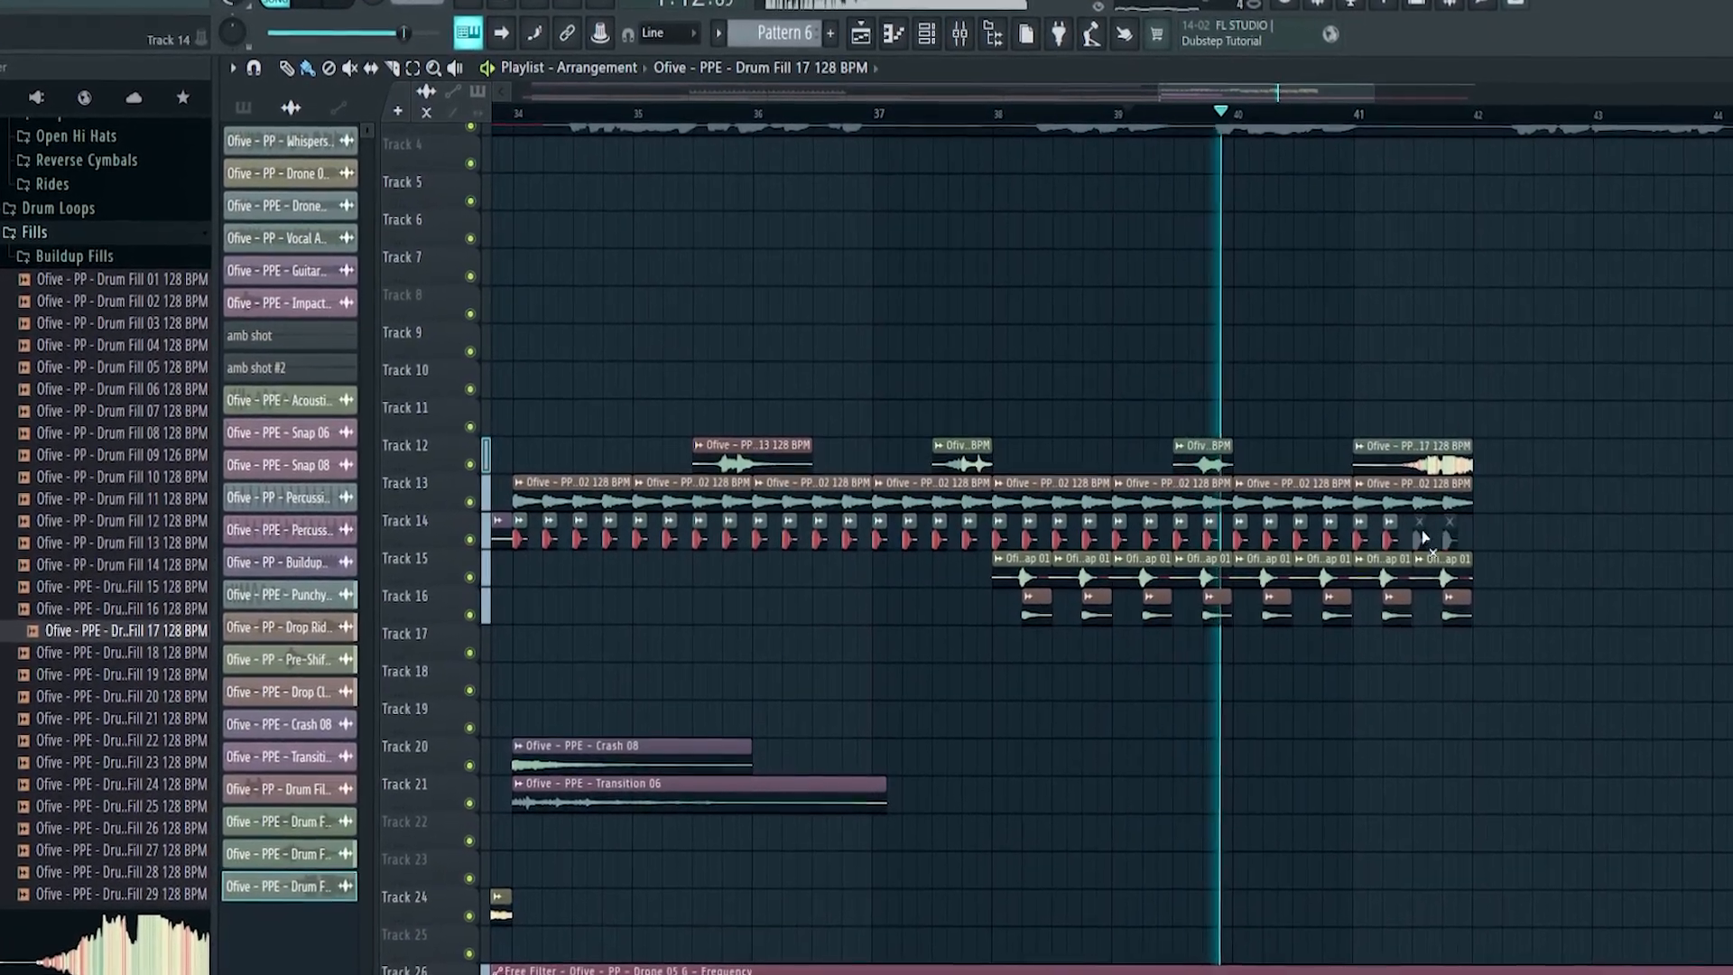
alt+right_click(1411, 534)
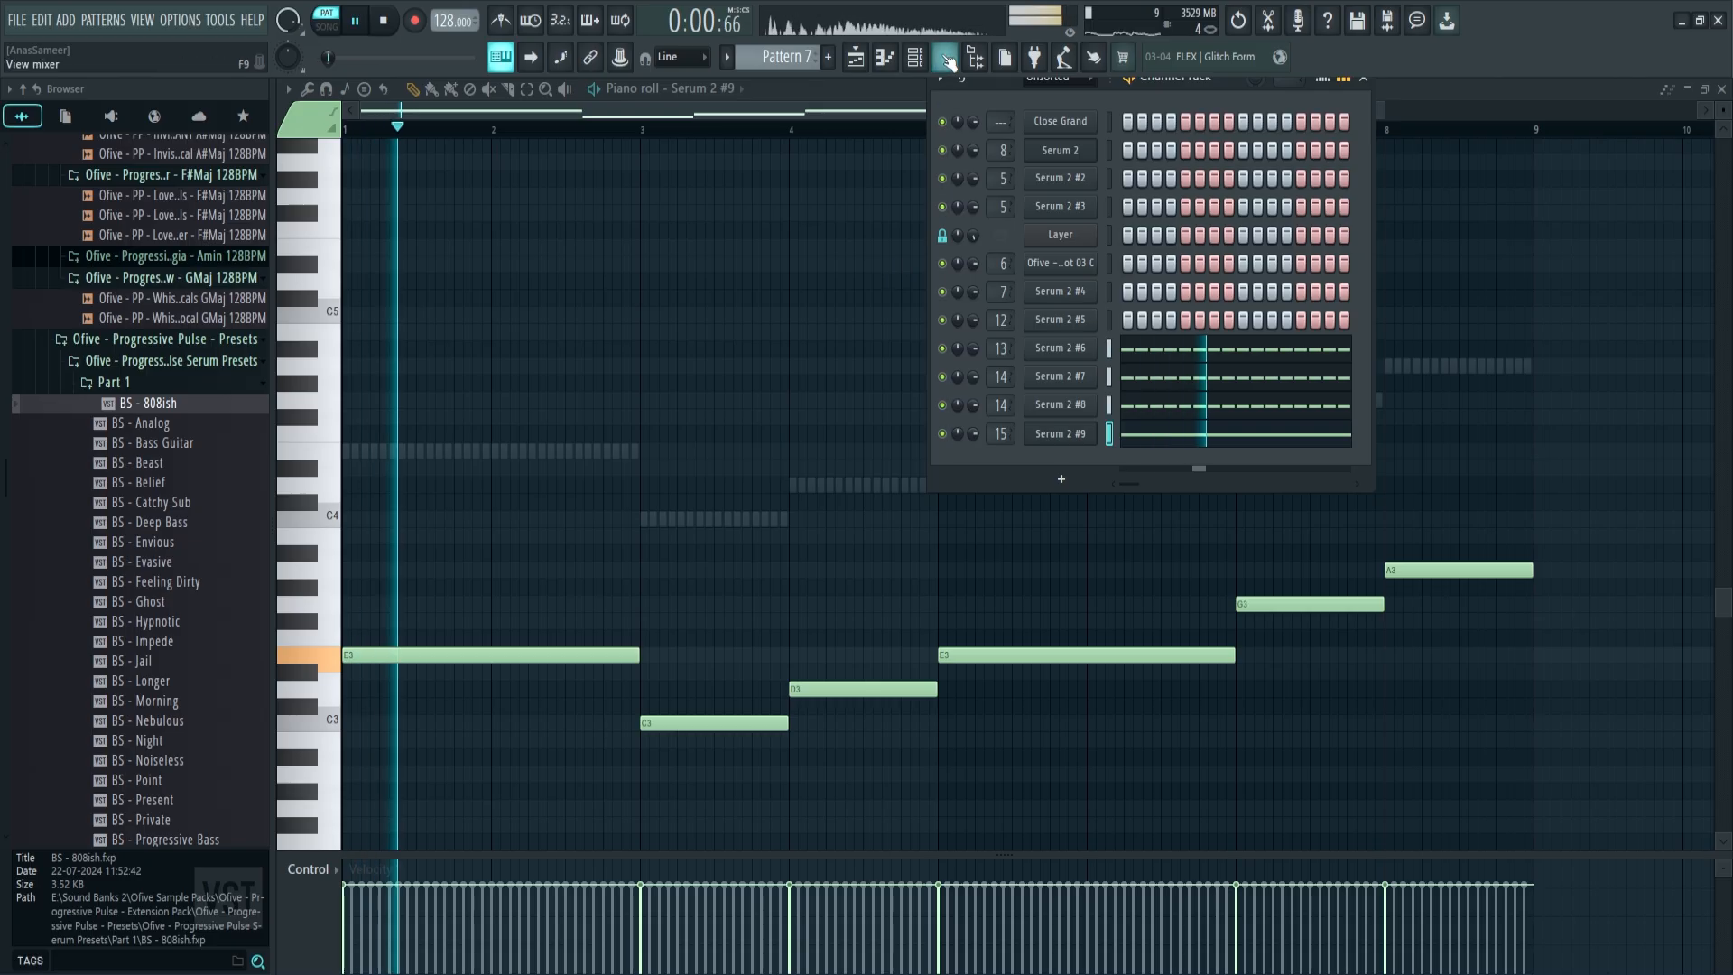
Show the mixer for the 808ish bass, and undo the last two note edits in the Close Grand piano roll.
key(F9)
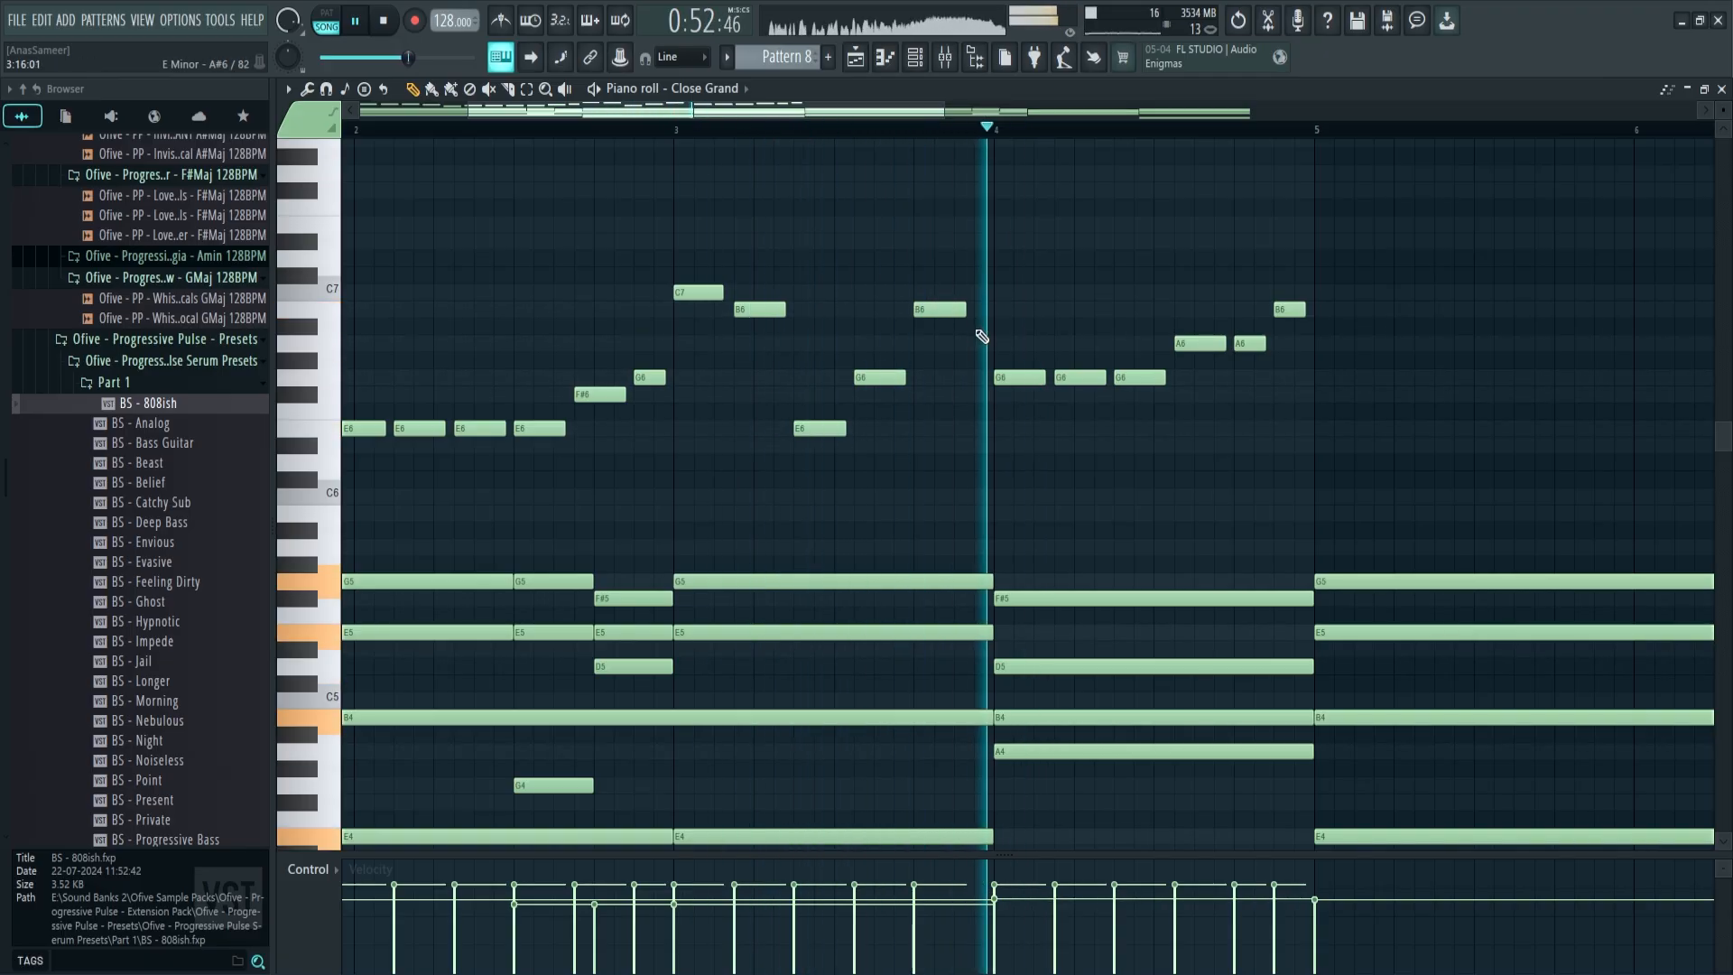
key(ctrl+z)
key(ctrl+z)
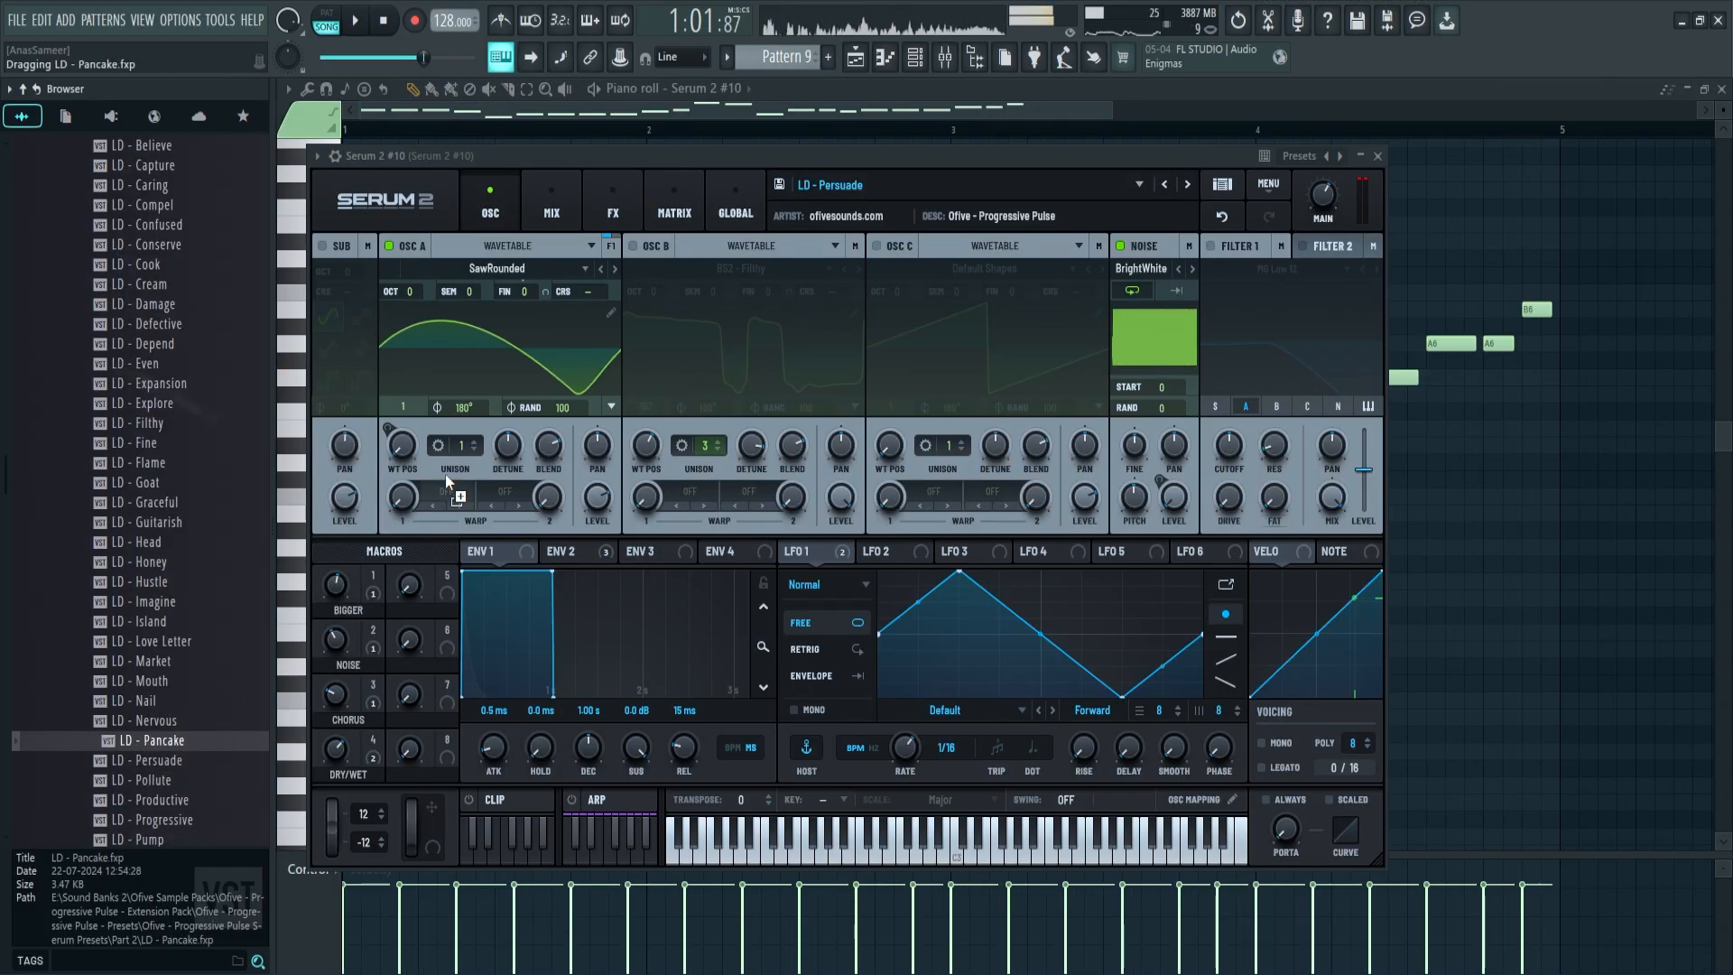
Load LD - Pancake into Serum 2 #10 and rework the melody's first bar, raising the E6 note to G6 and ending on D6.
drag(449, 483, 448, 482)
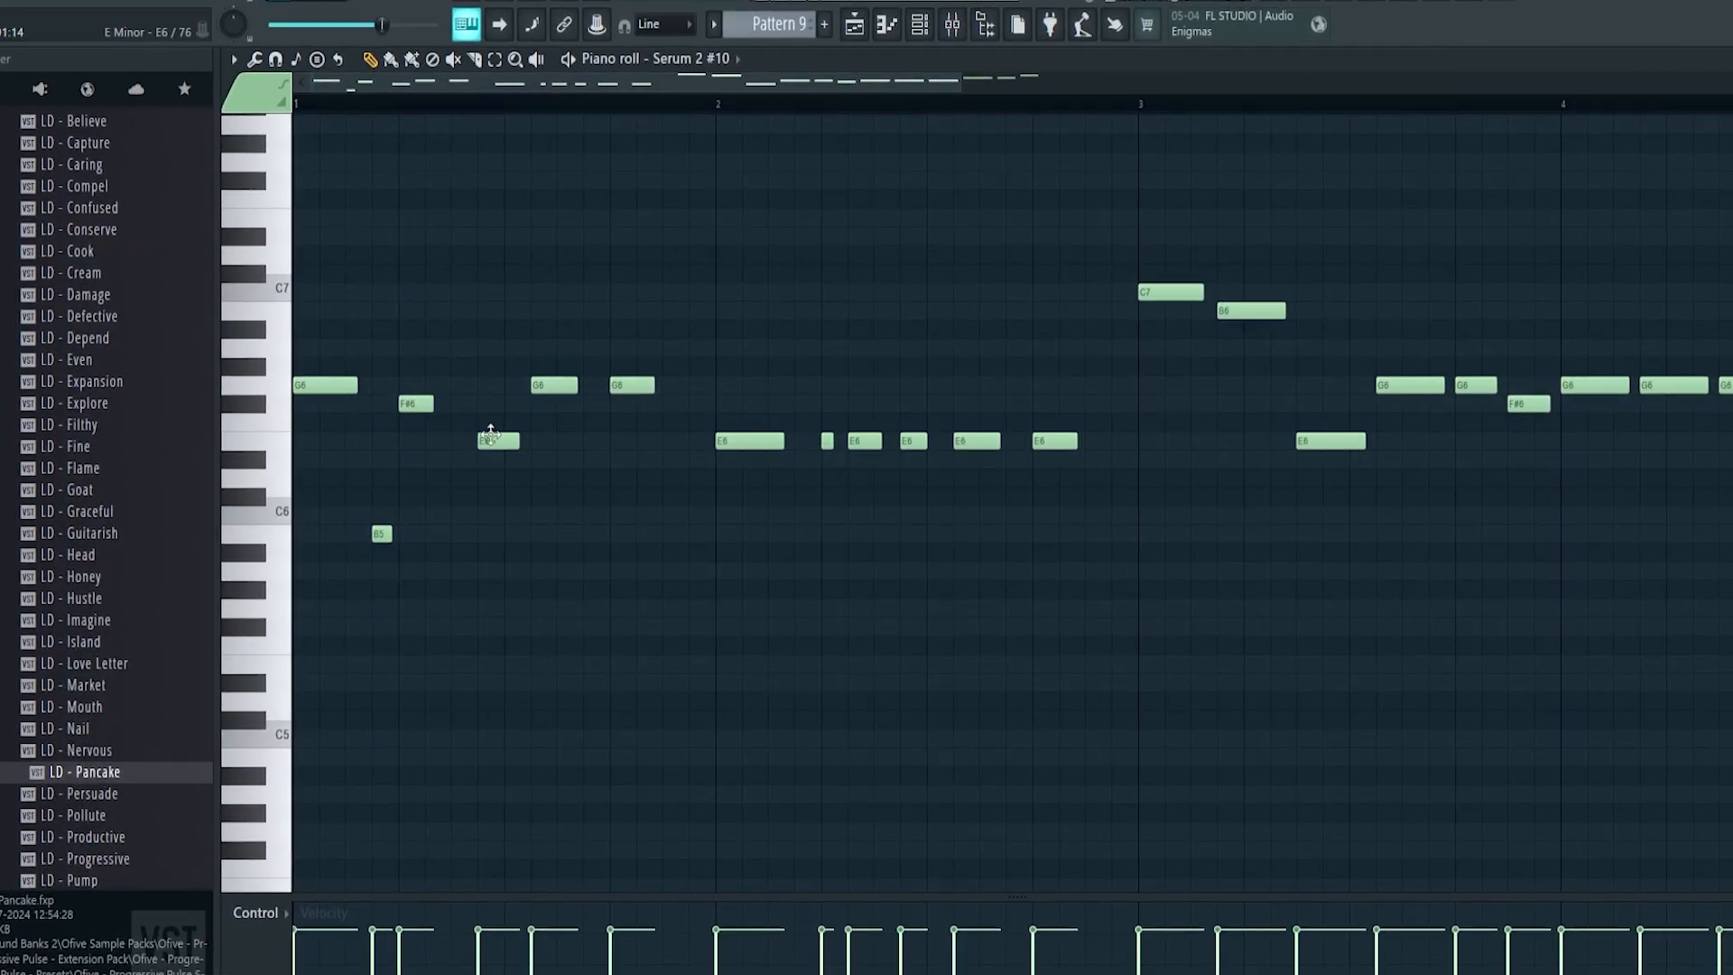
drag(490, 434, 475, 384)
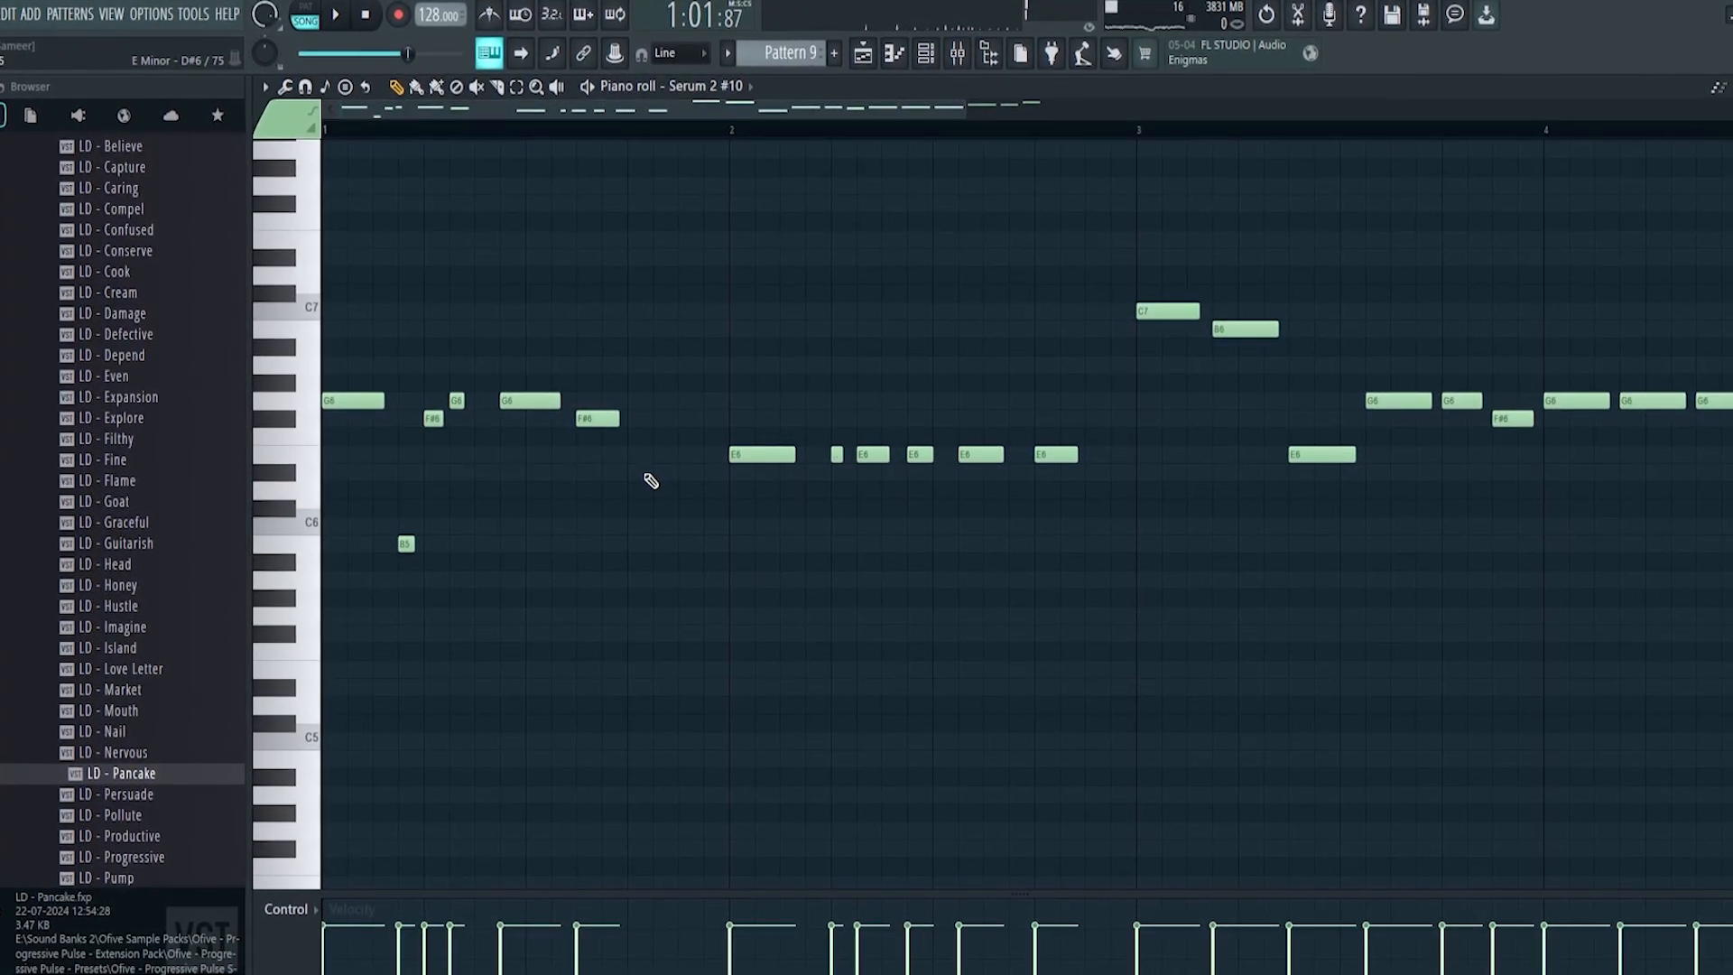
drag(680, 524, 686, 488)
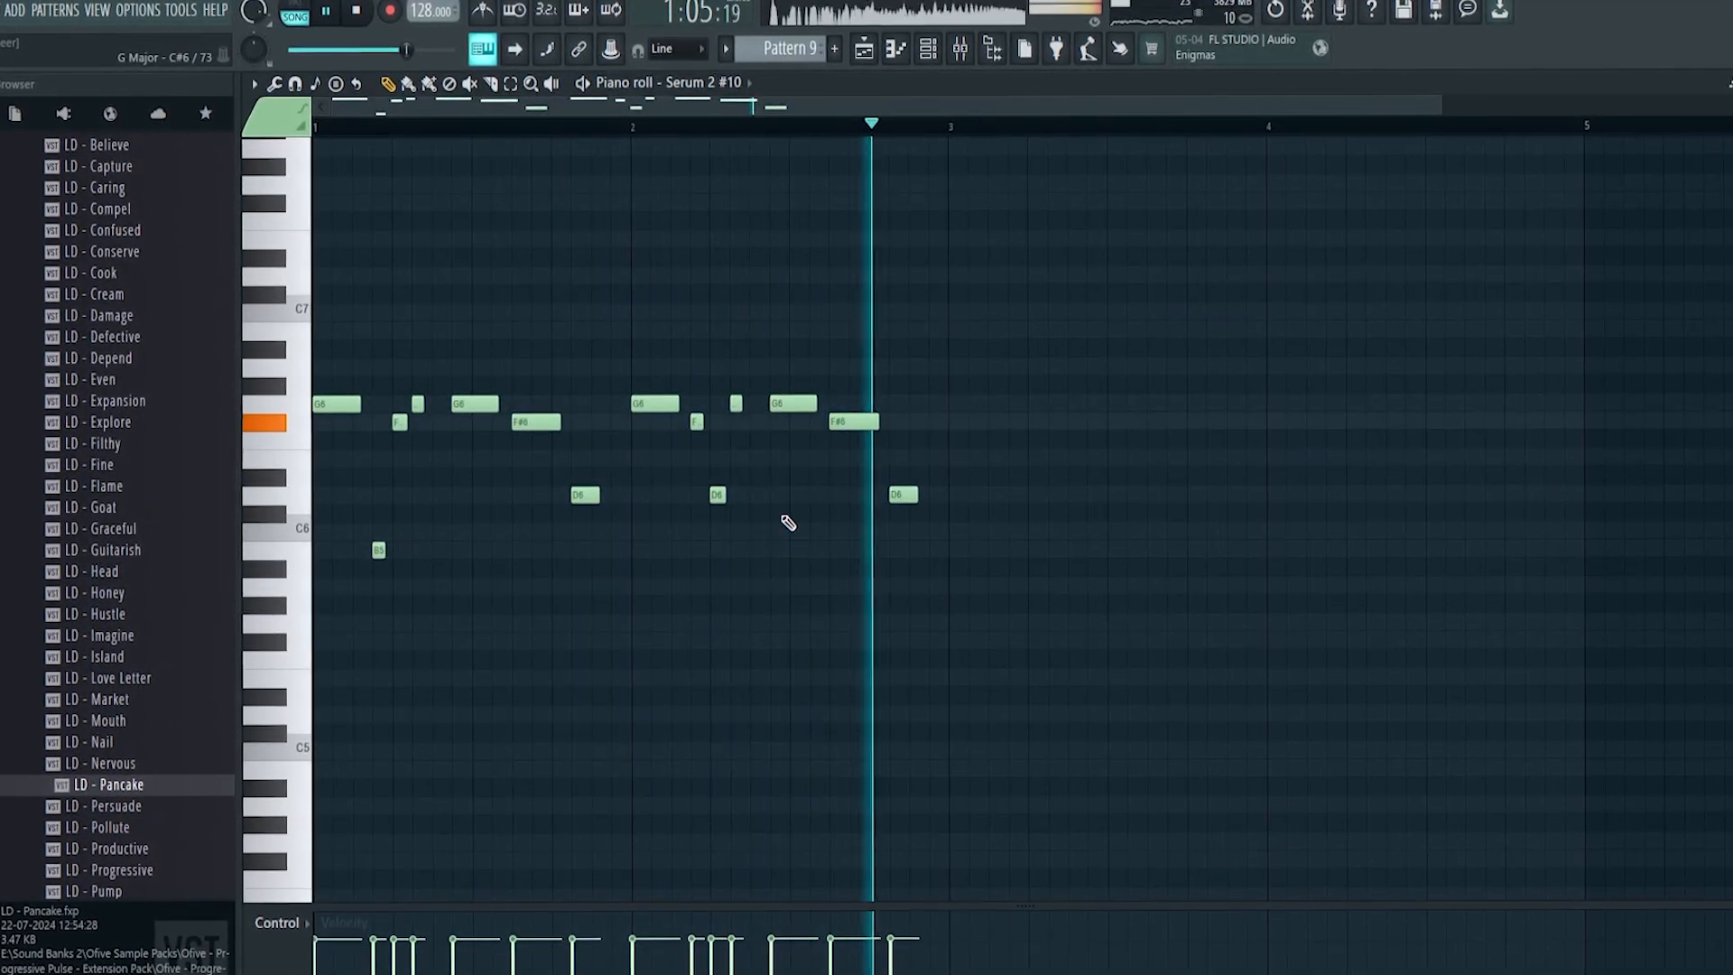
Extend the Serum 2 #10 melody into bar 3 with a lower E6, D6 and G5 variation of the bar 2 phrase, and play it back.
key(space)
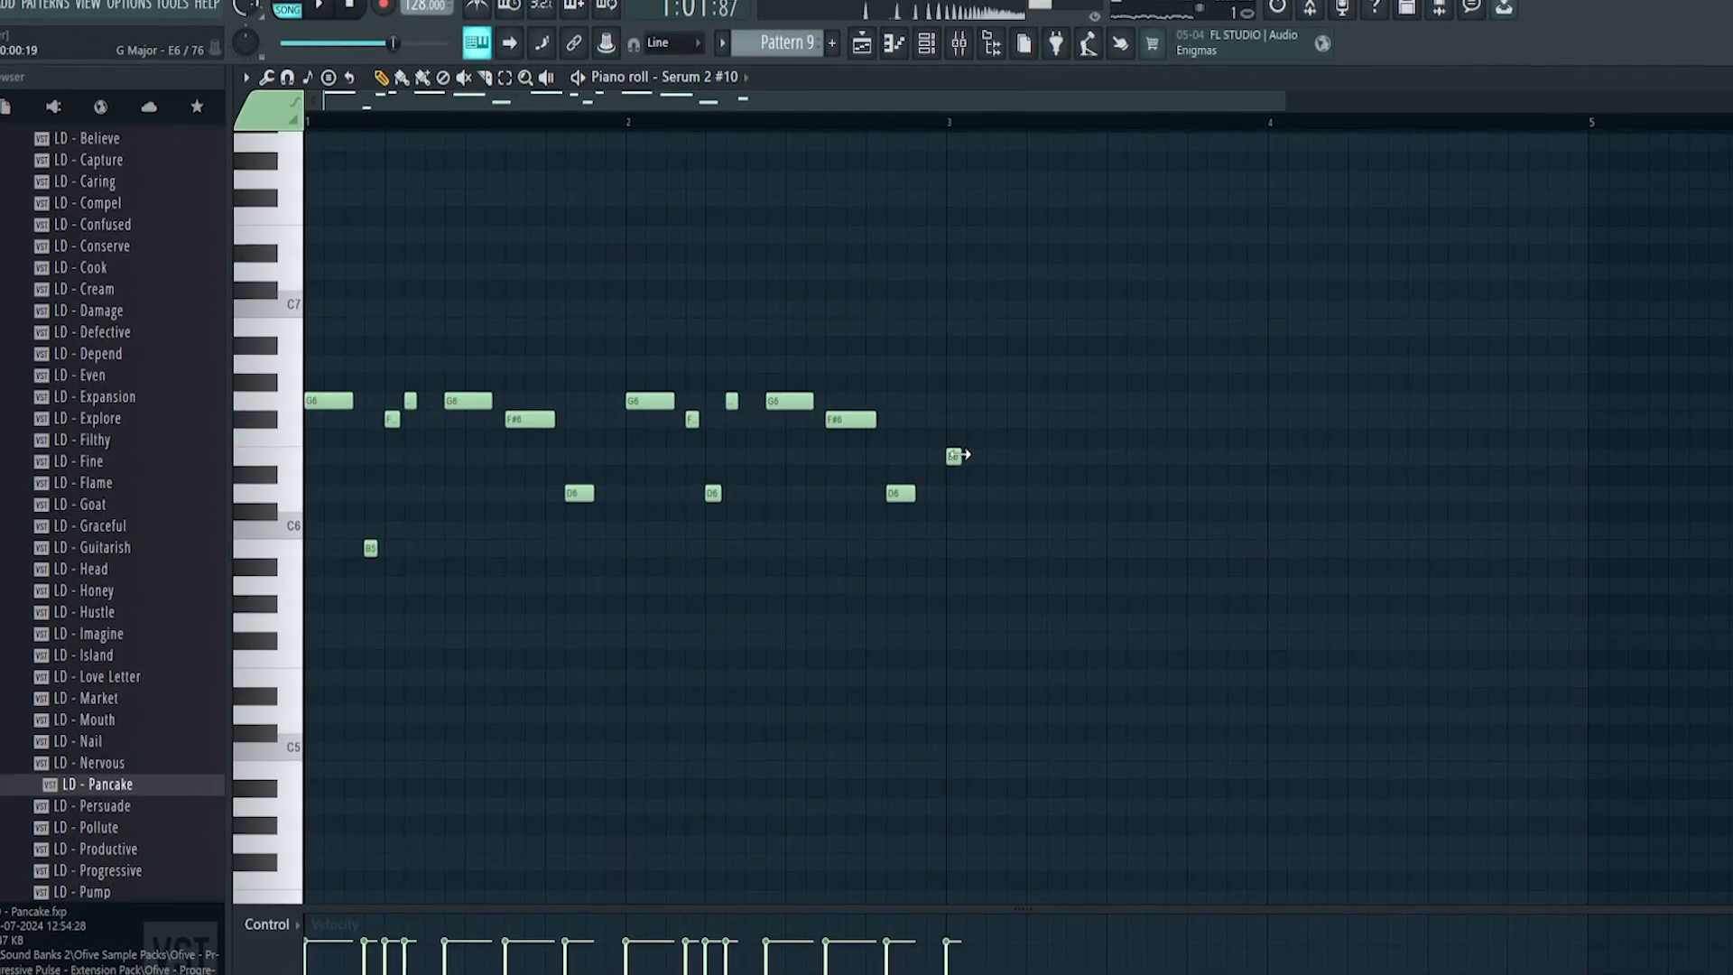
drag(657, 352, 1114, 607)
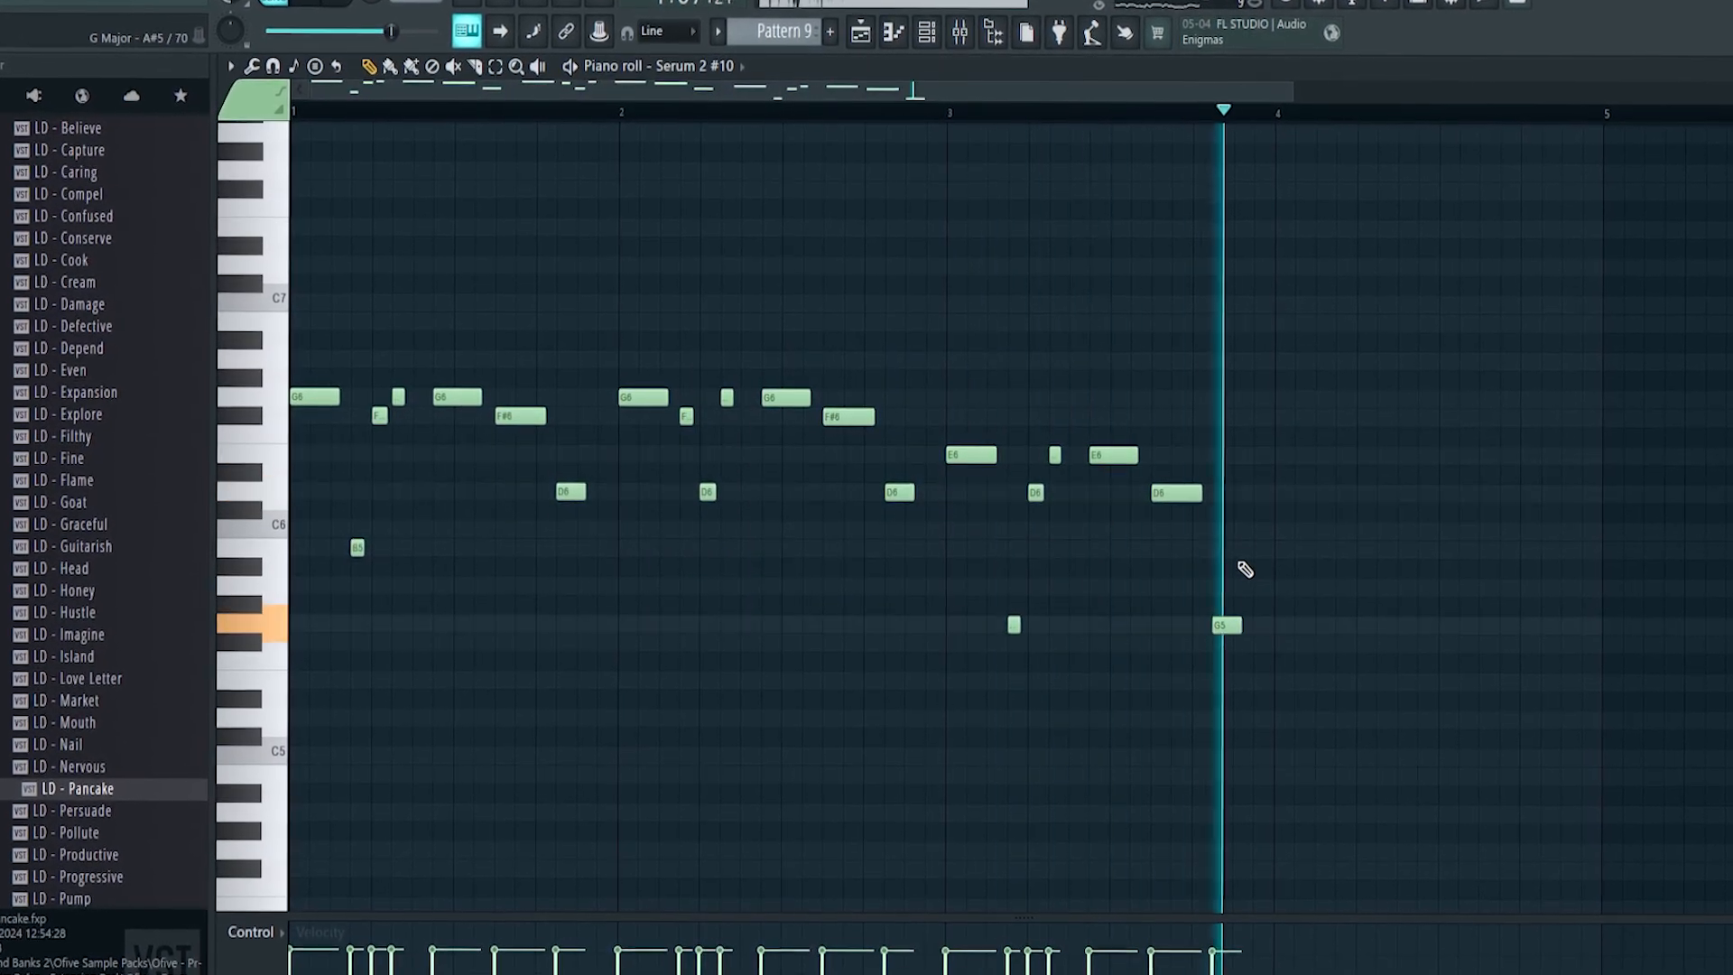
key(space)
key(space)
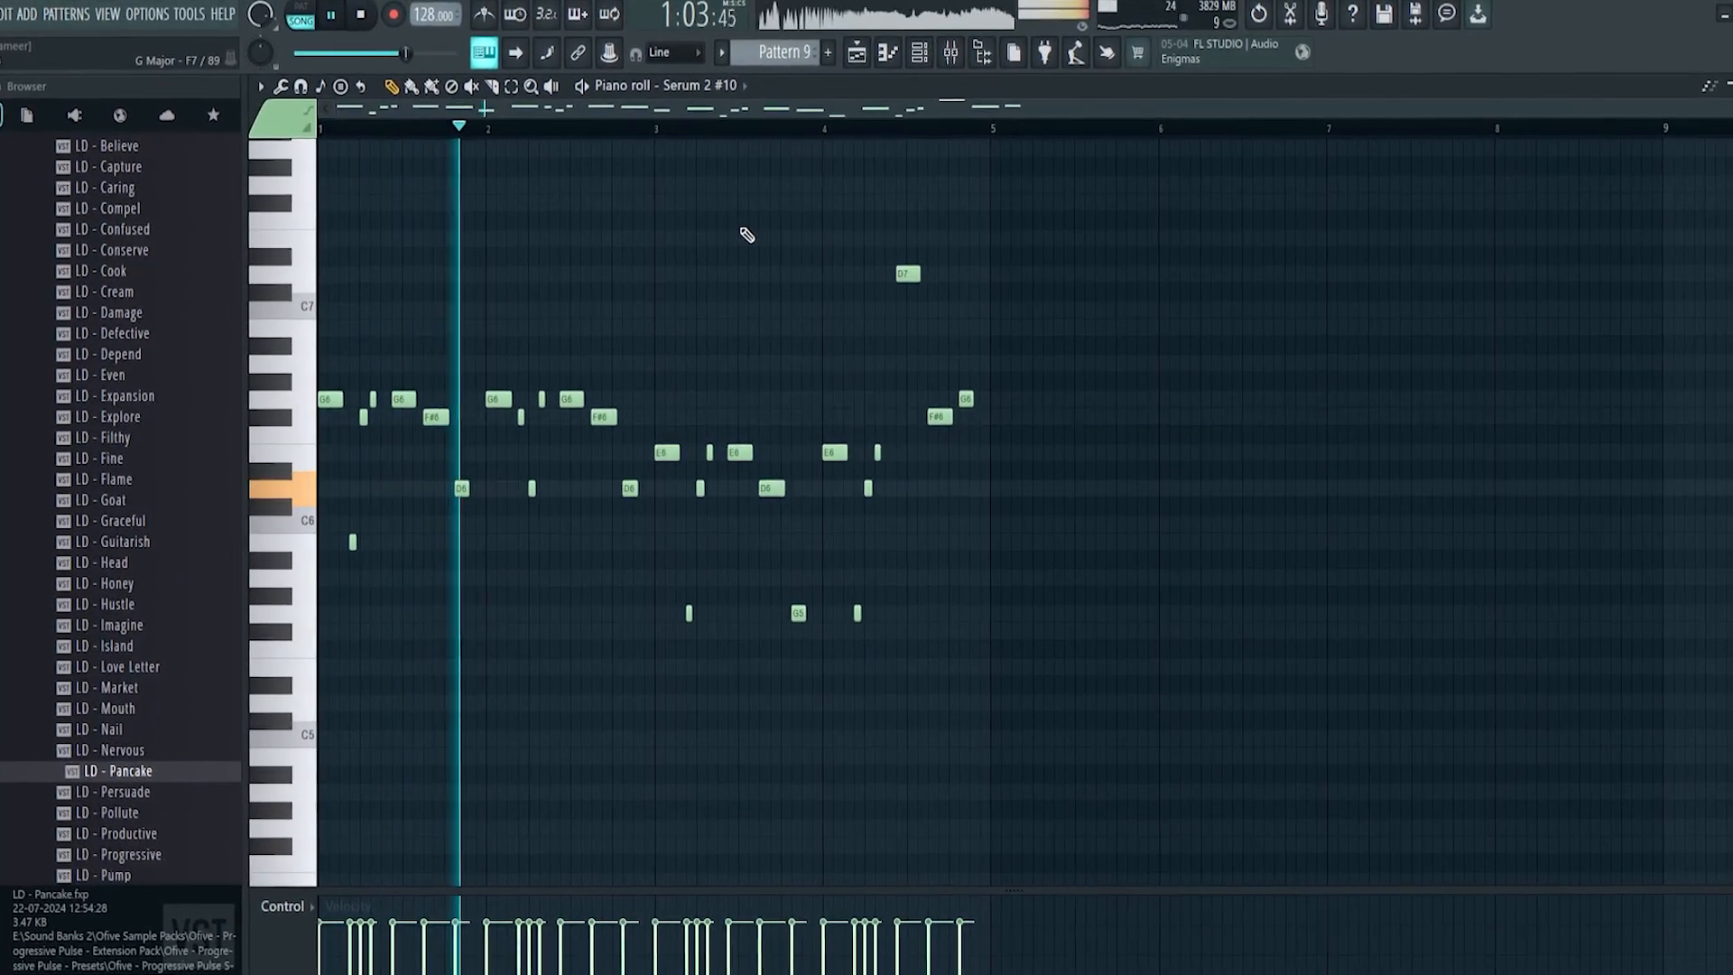
Open the playlist and listen to the Pattern 9 melody with the drop drums from bar 34.
click(858, 46)
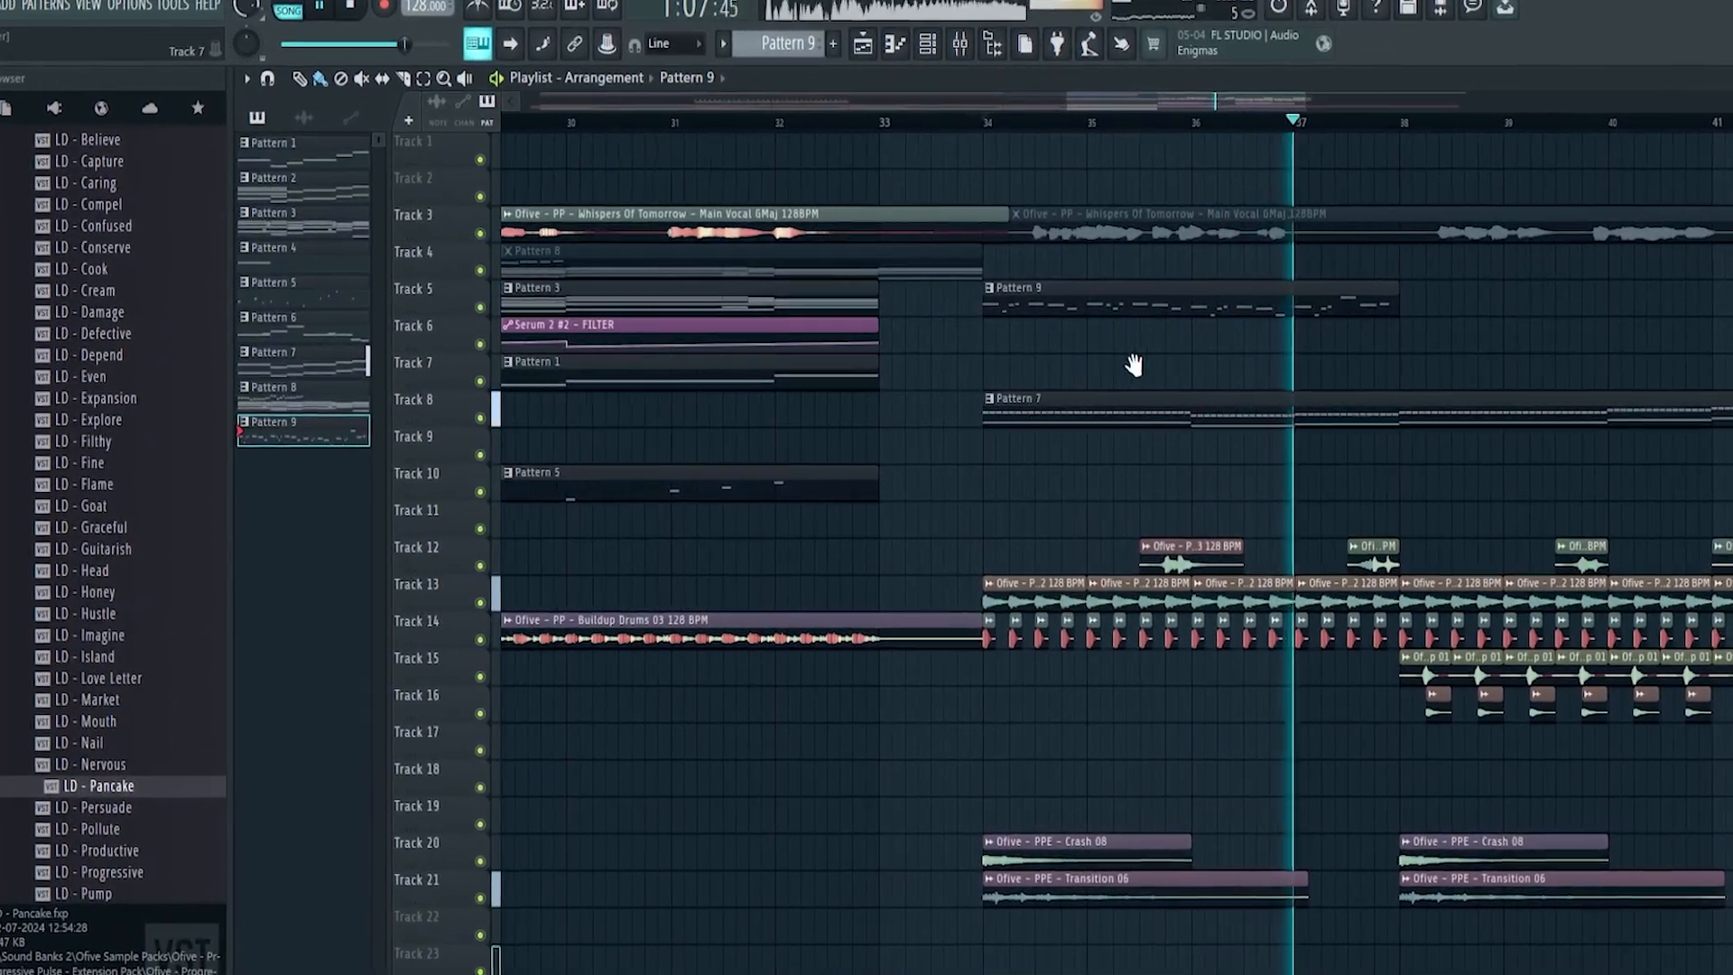
drag(1134, 365, 1197, 361)
key(space)
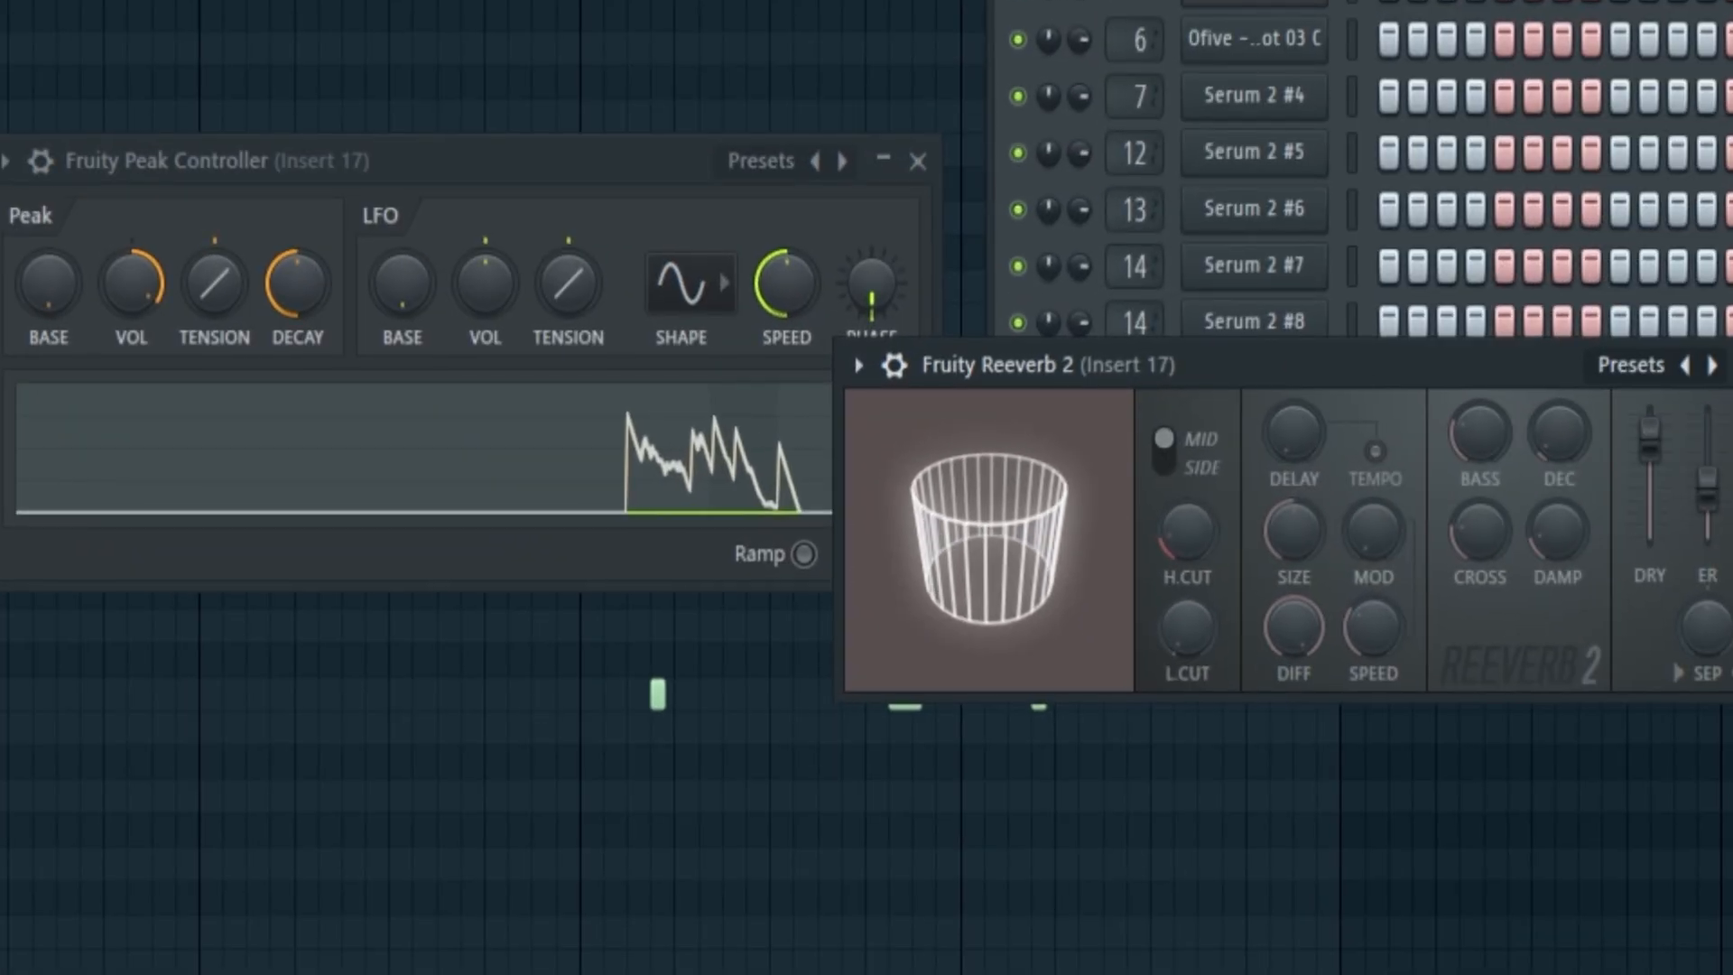
Link the Insert 17 Fruity Reeverb 2 wet level to Fruity Peak Controller - Peak with a preset mapping formula.
click(826, 620)
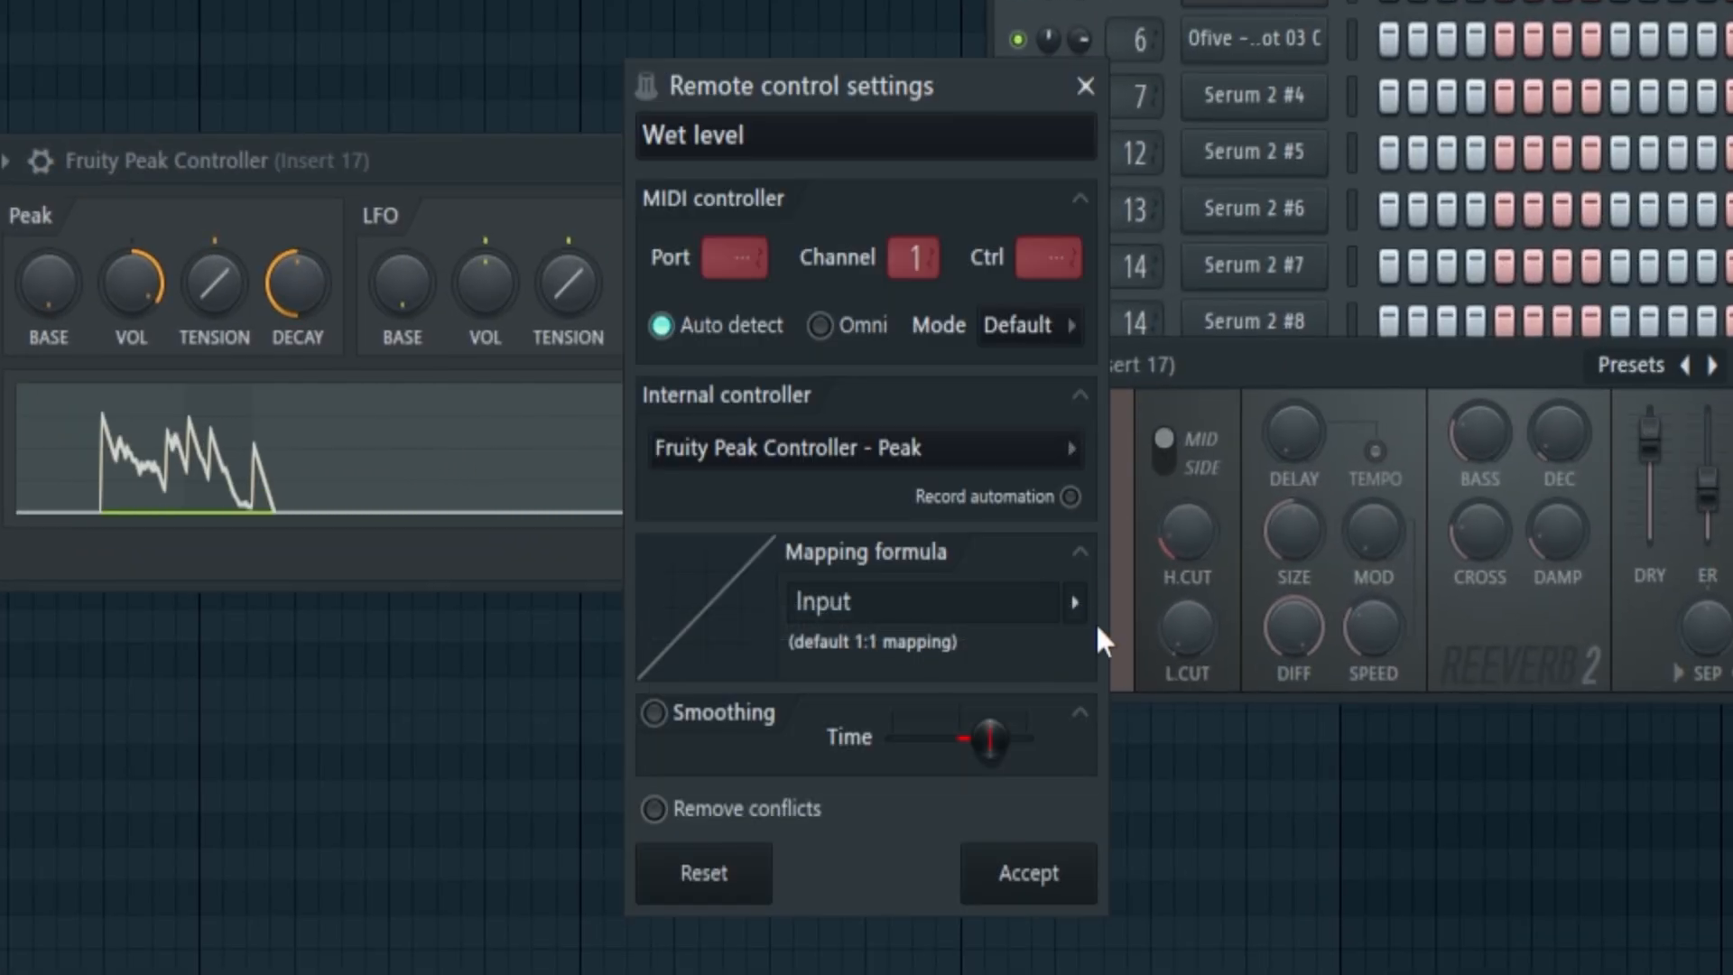
click(1074, 603)
click(1145, 708)
click(1032, 880)
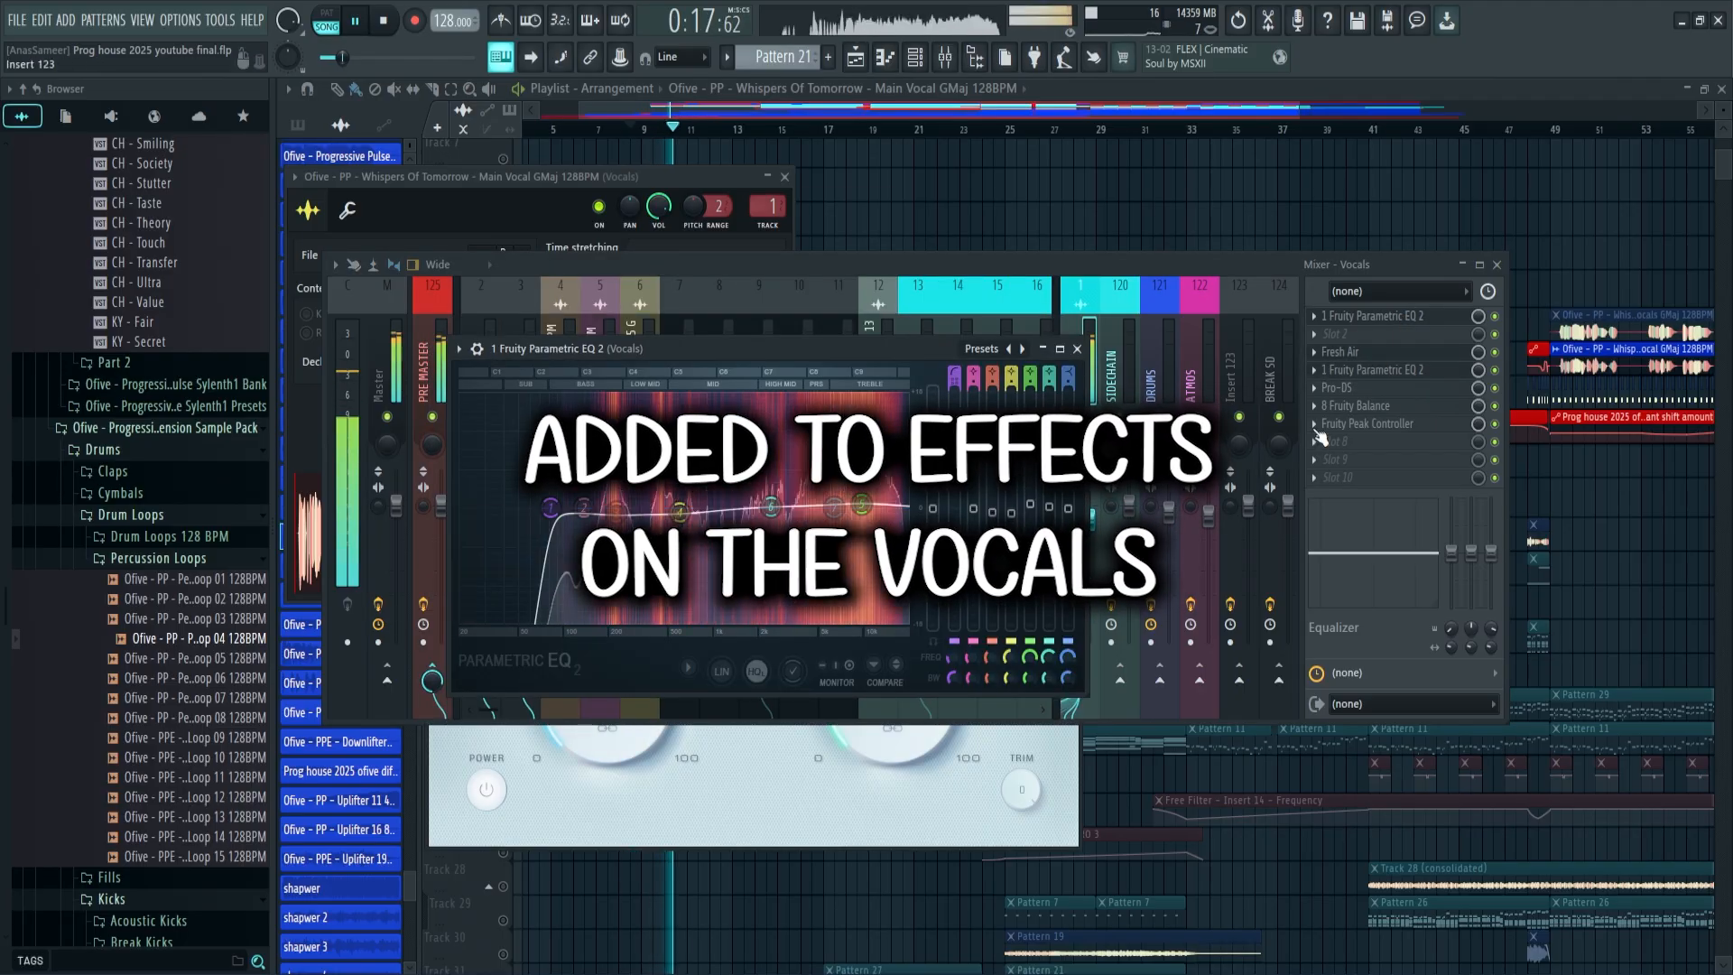
Open the Pro-DS, Fruity Balance and Fruity Peak Controller effects on the Vocals mixer track to examine their settings.
click(1337, 388)
click(1397, 407)
click(1394, 424)
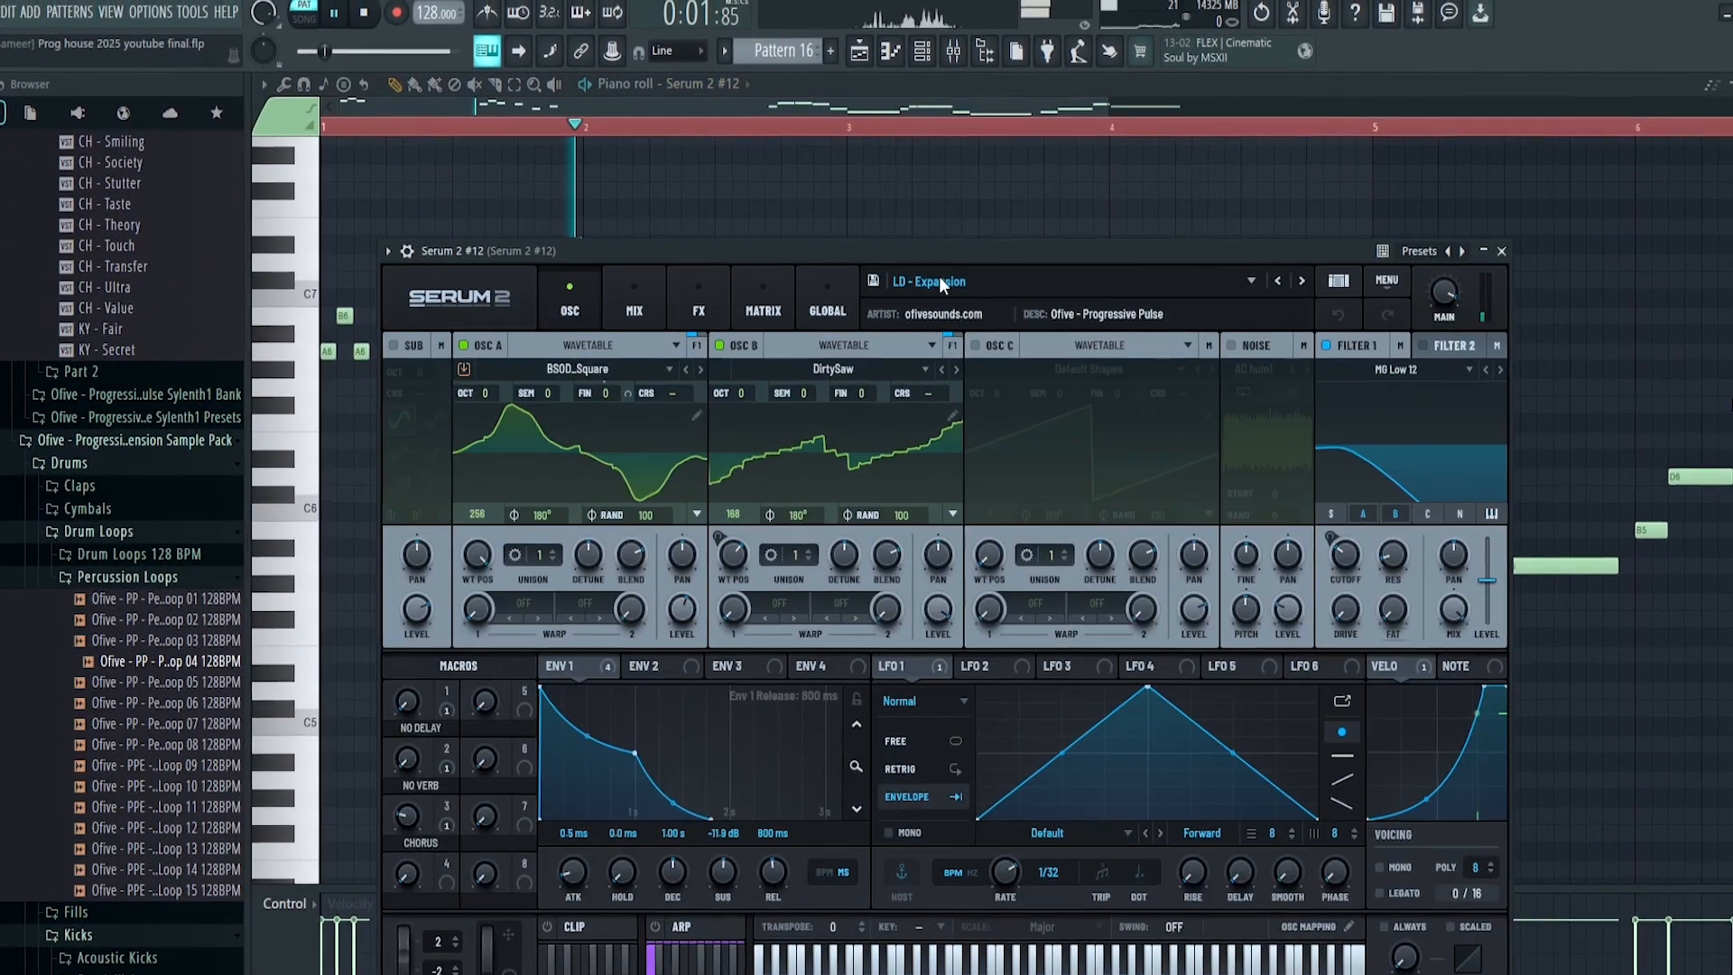
Open the Fruity Parametric EQ 2, Deelay and ValhallaVintageVerb effects on the Serum 2 #12 mixer track to examine their settings.
drag(903, 257, 1016, 157)
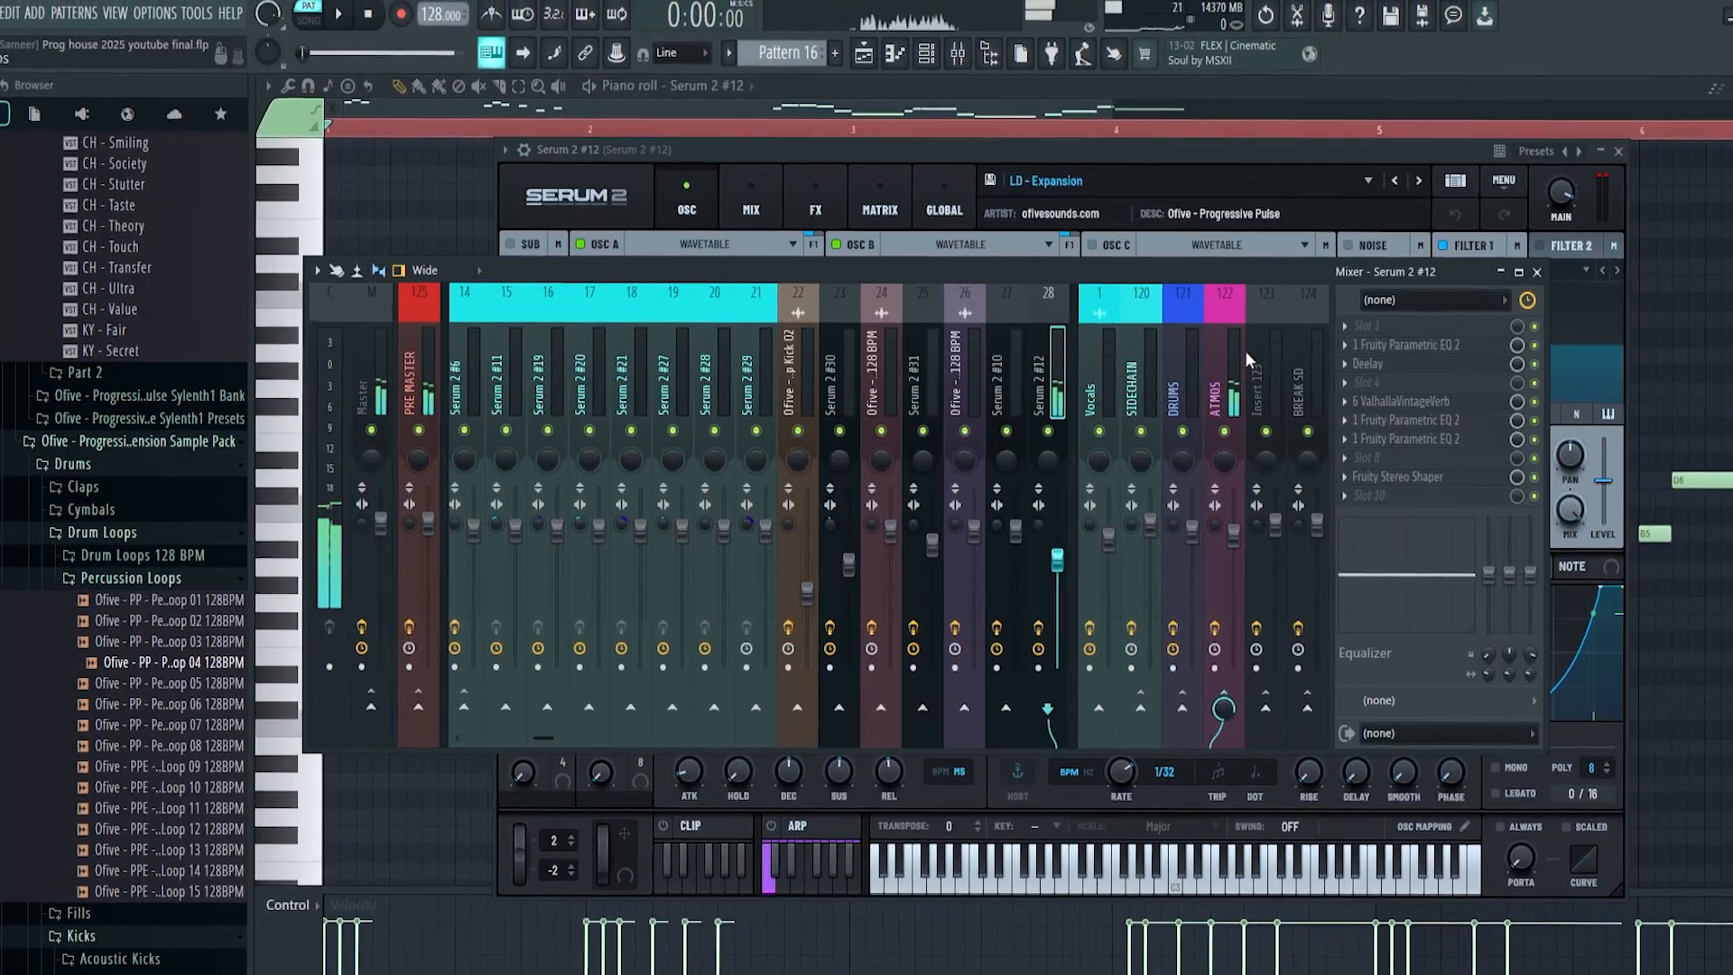
click(1421, 343)
click(1431, 361)
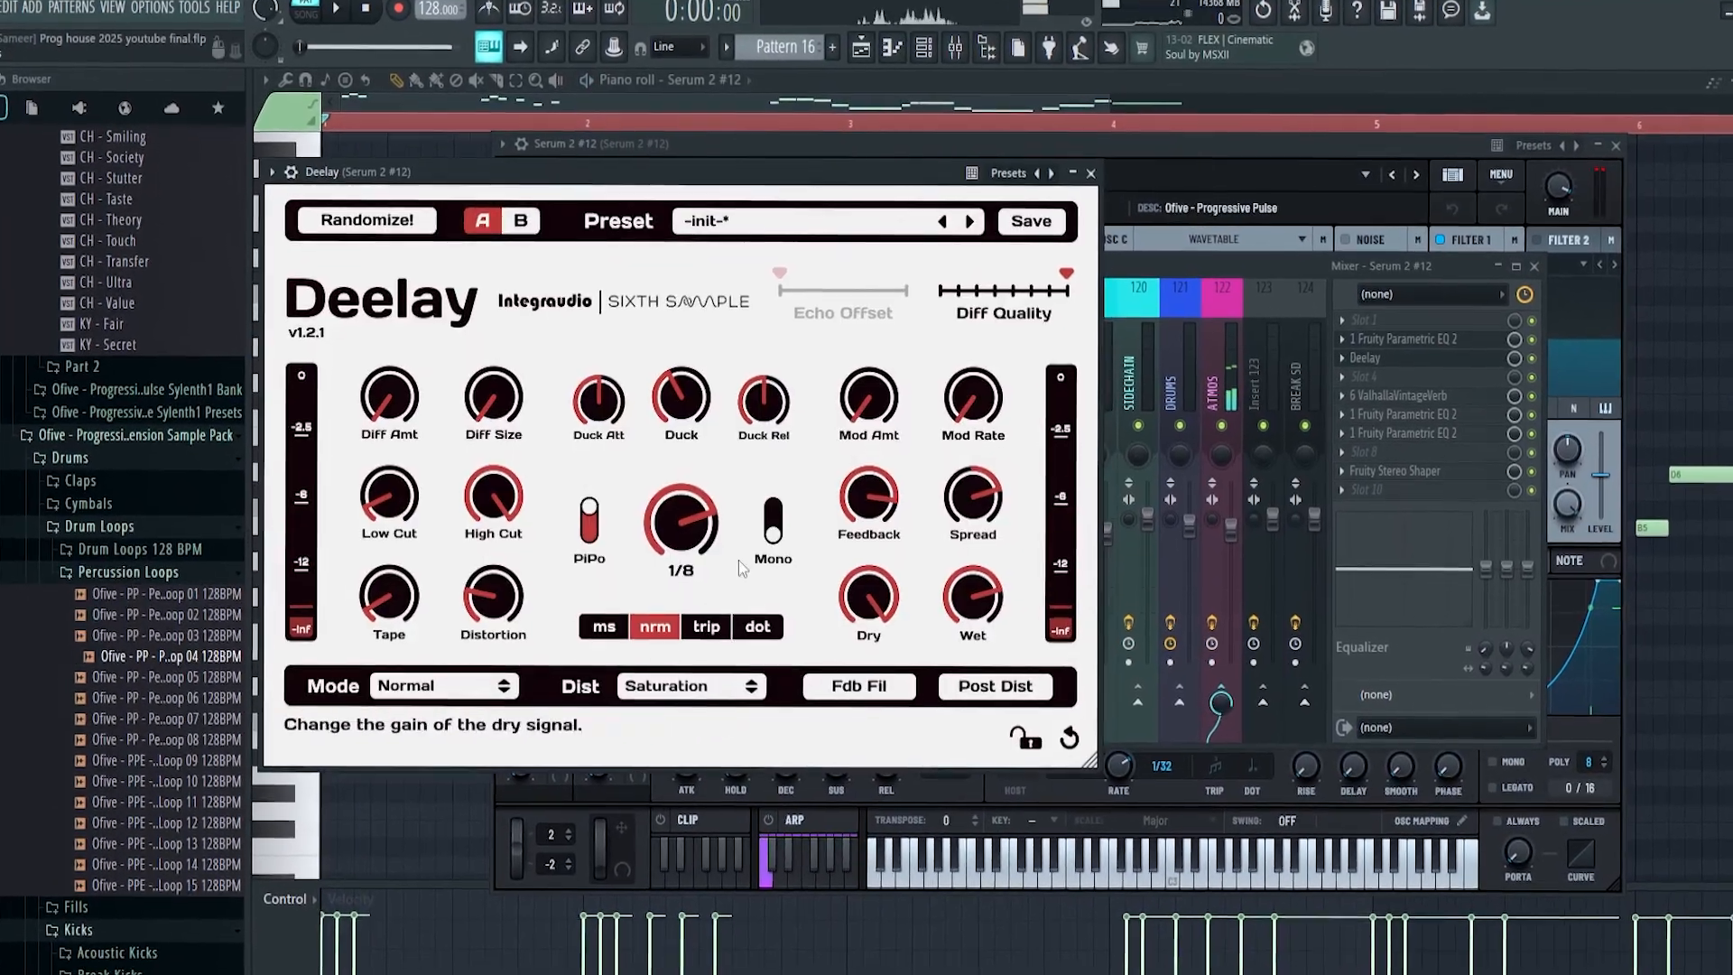
click(1457, 402)
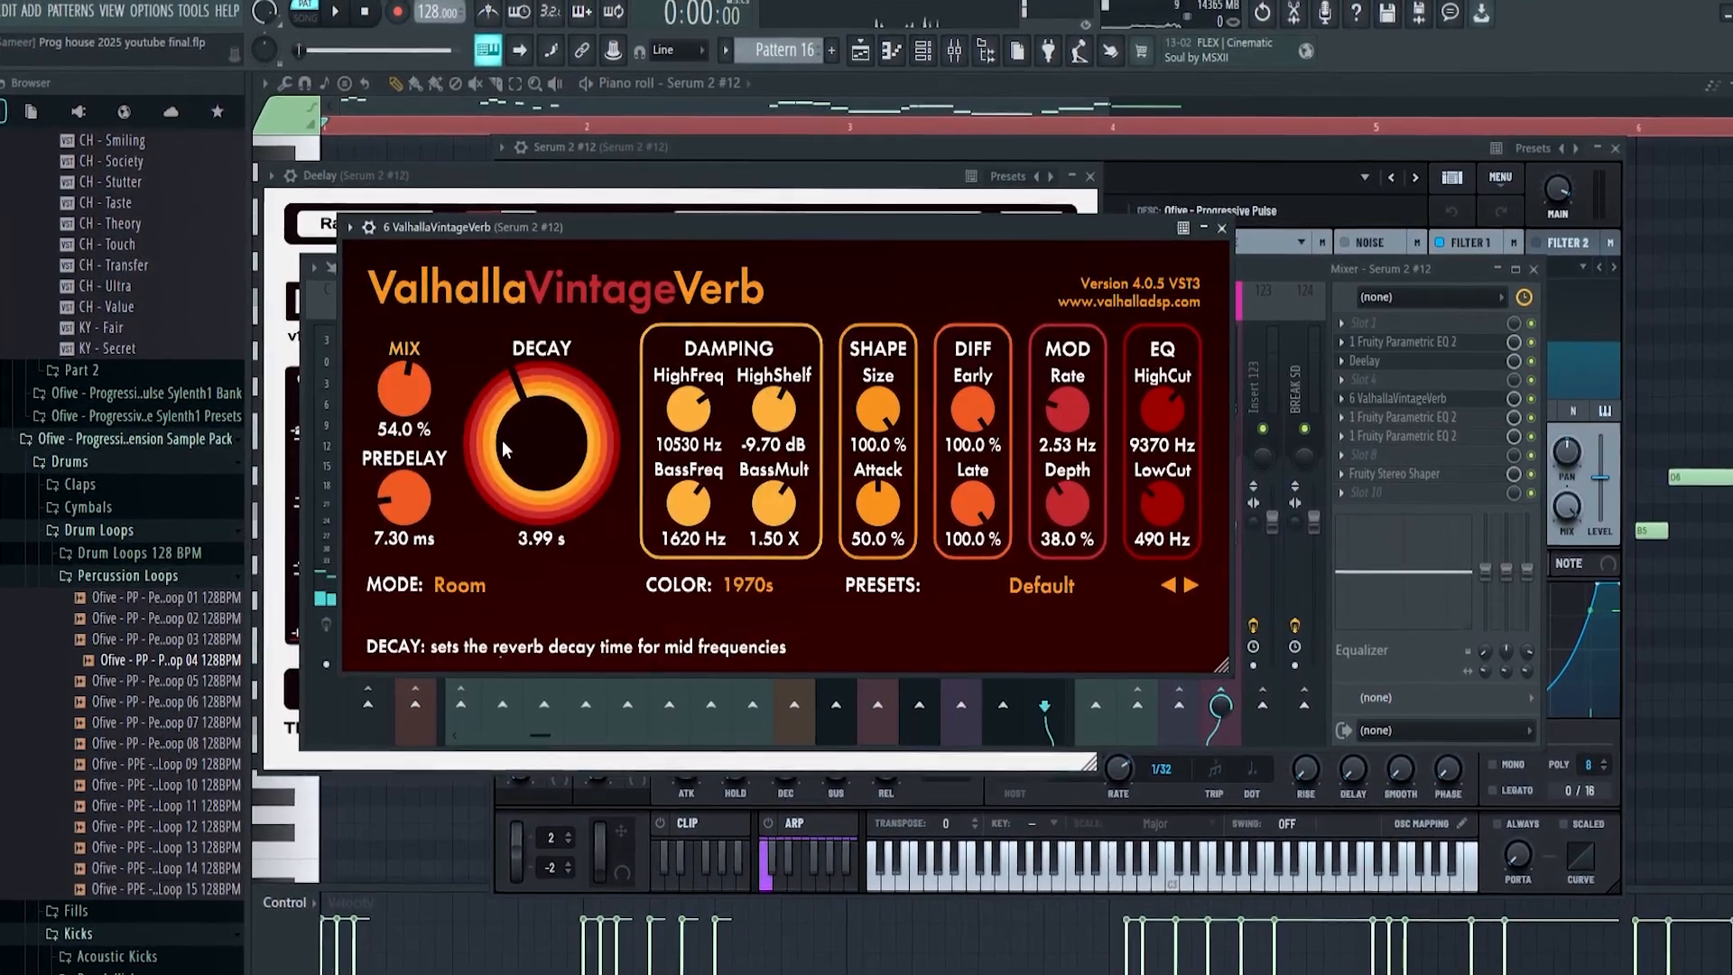
click(1421, 421)
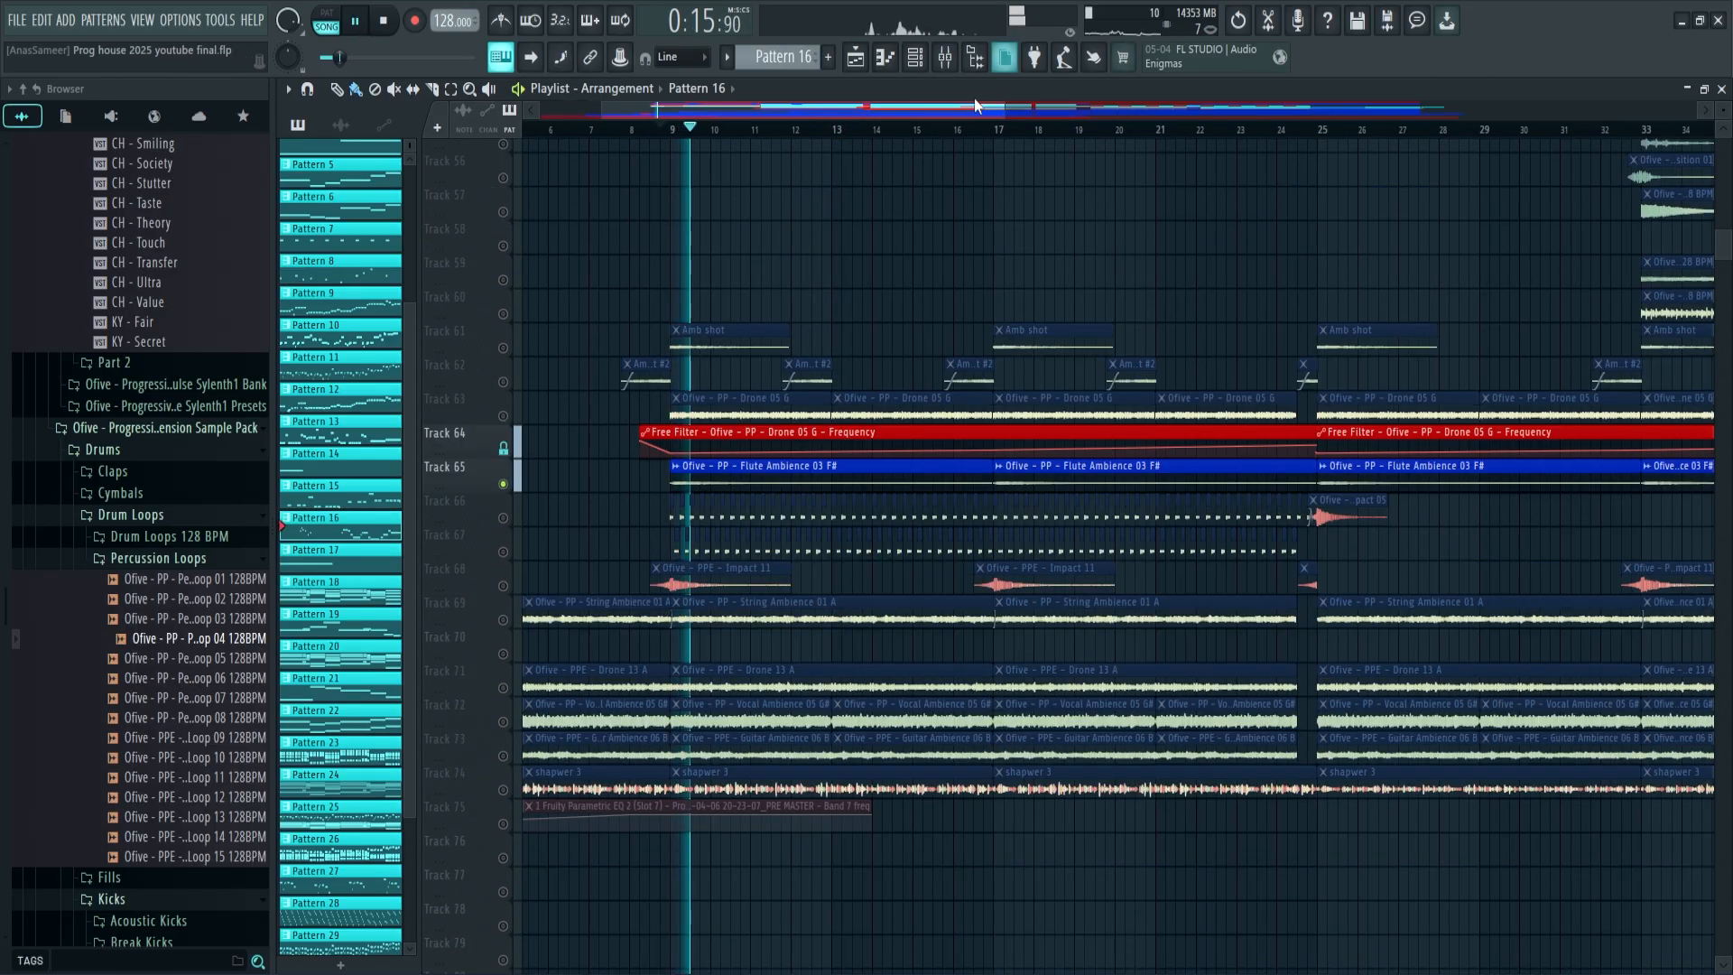
Listen to the intro ambience clips in the playlist, including the soloed shapwer 3 clip on Track 74.
scroll(599, 457, down, 3)
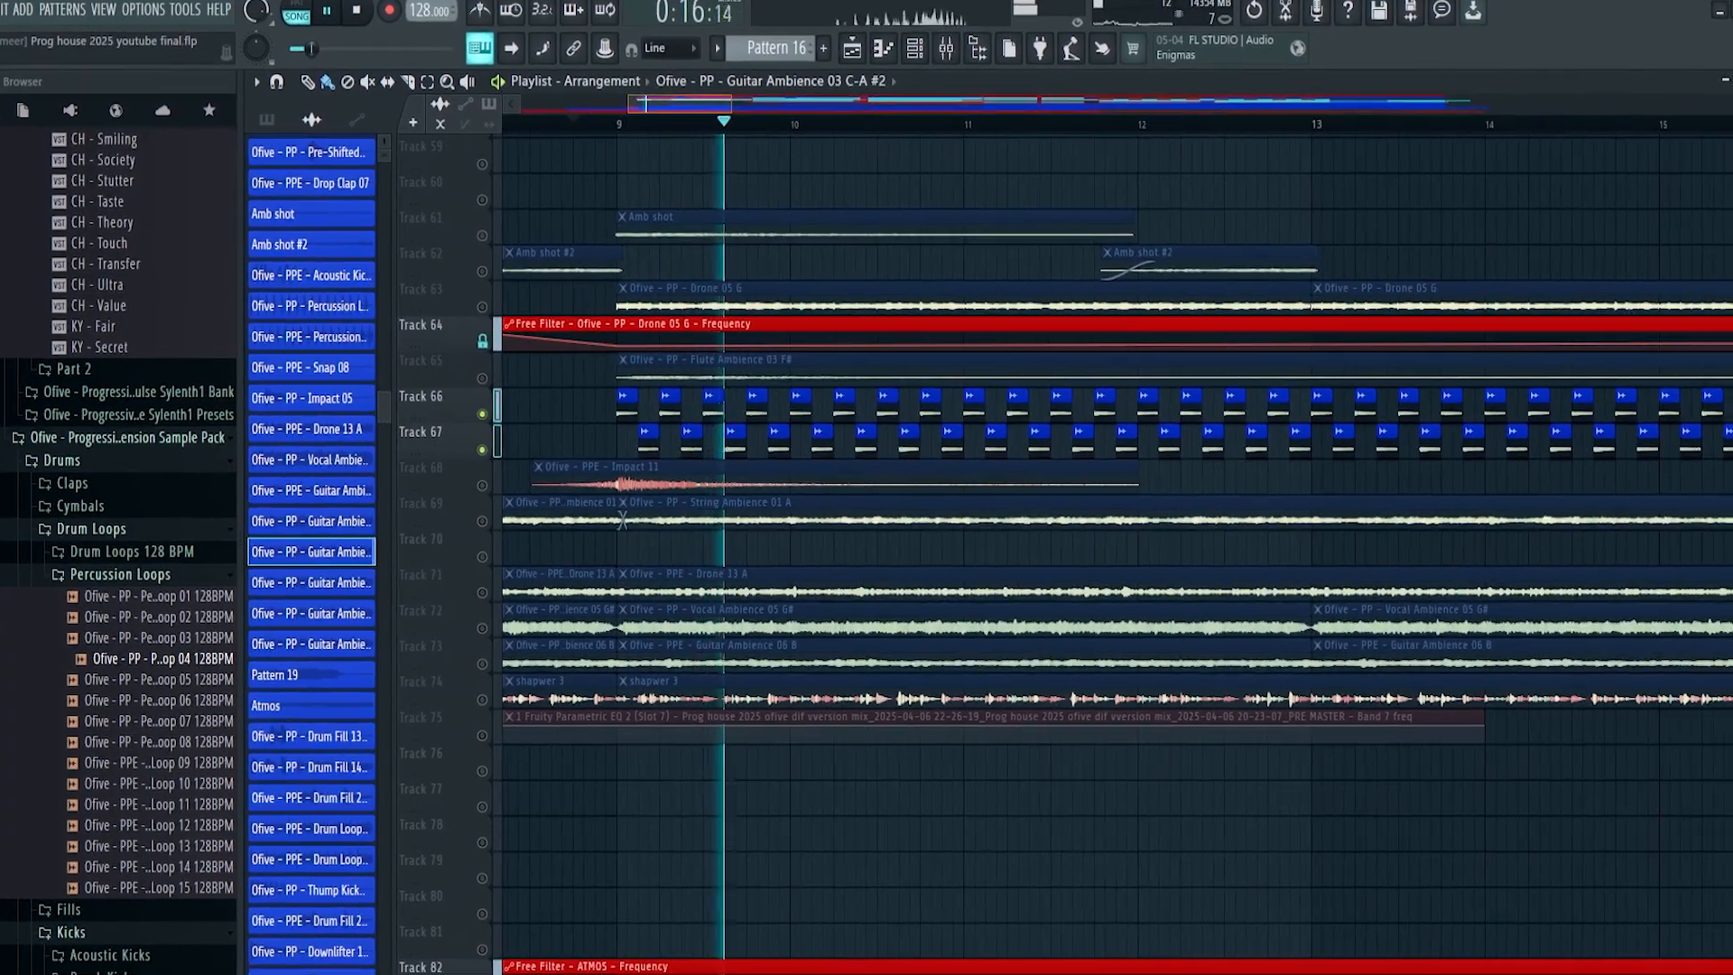
scroll(773, 505, down, 1)
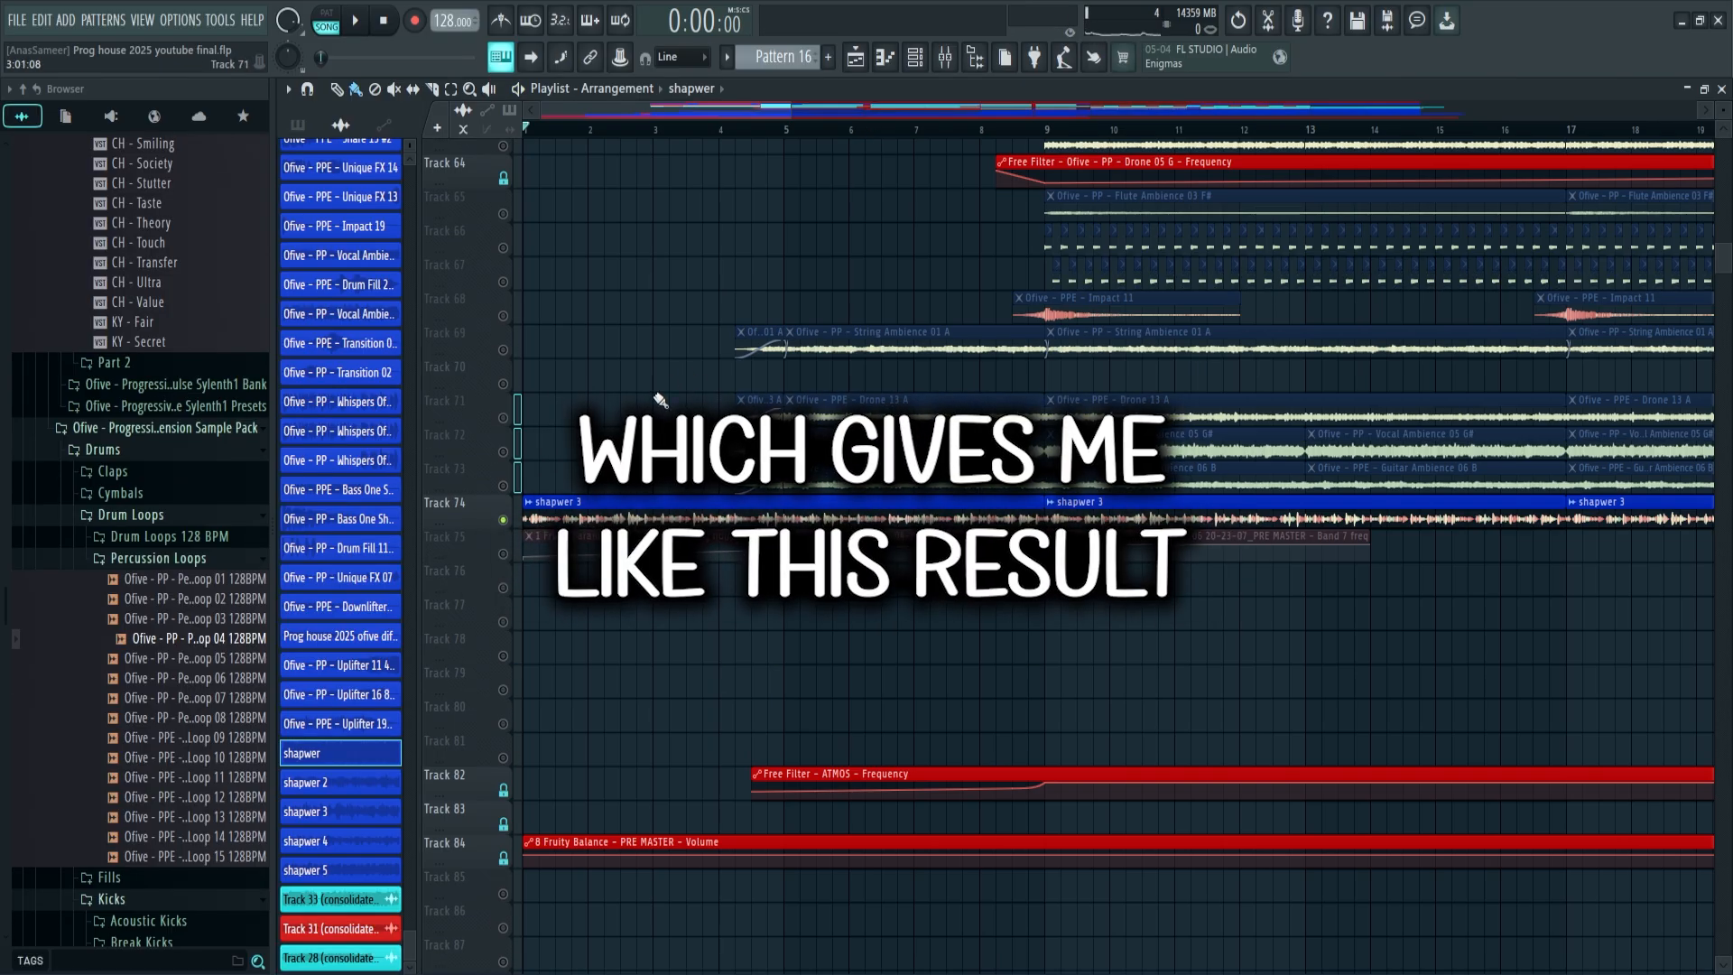
click(789, 134)
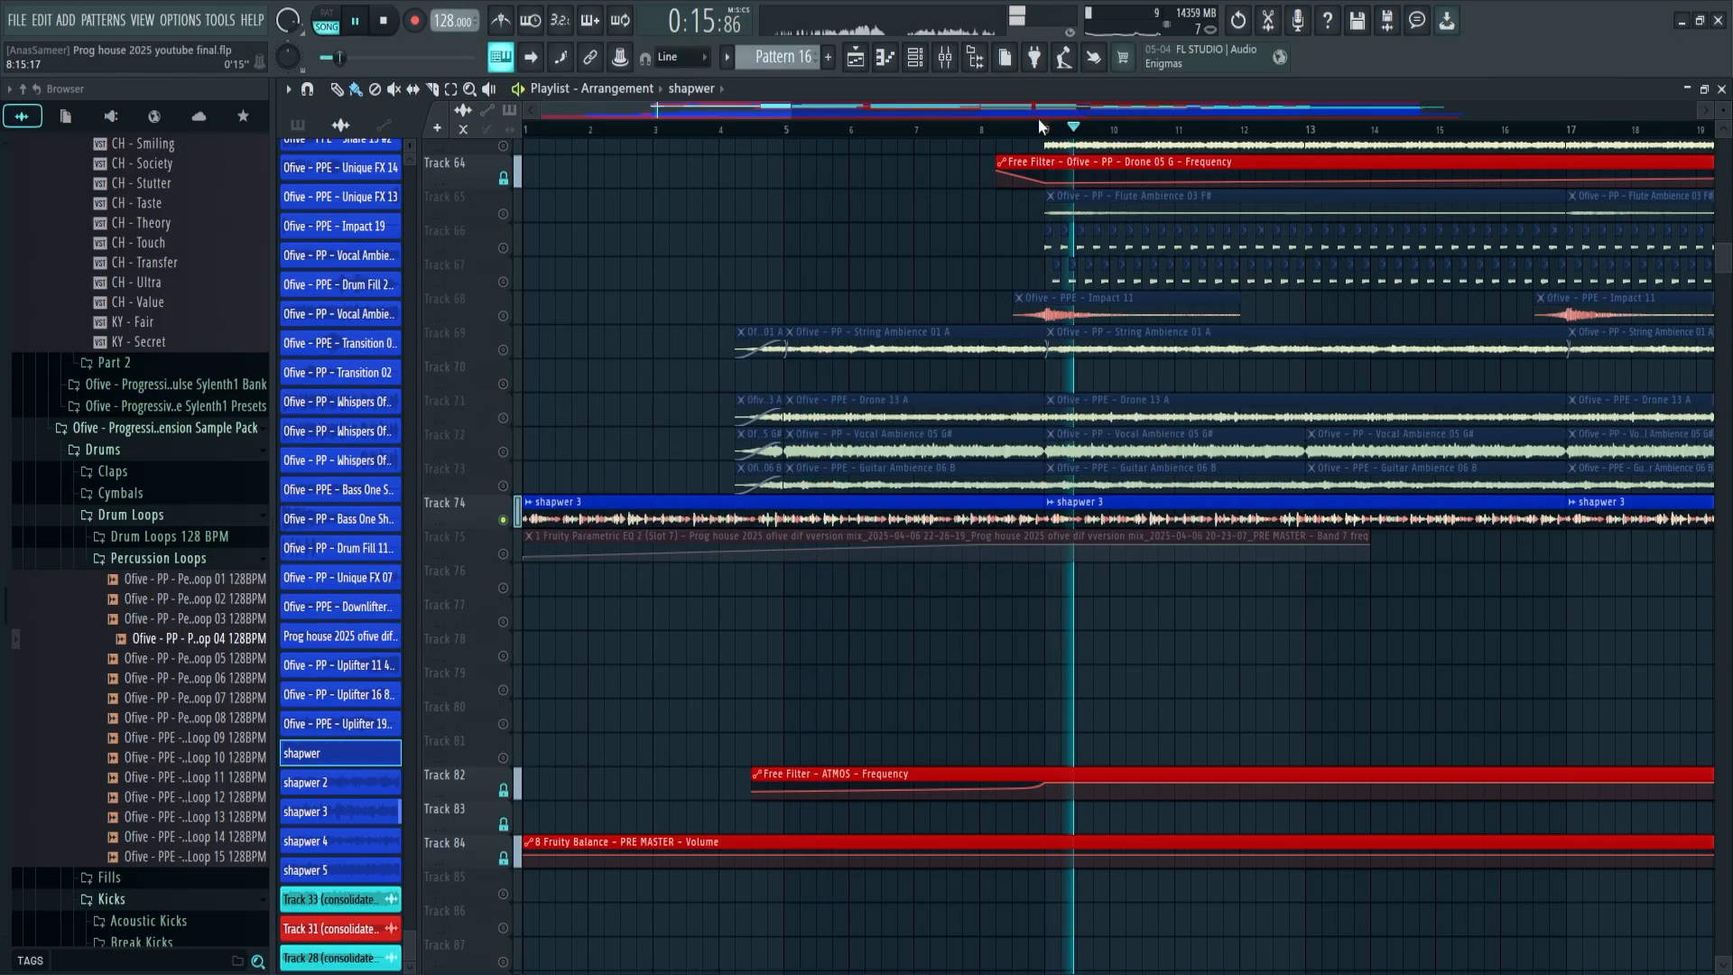
Open the Chroma, OTT and Fruity Parametric EQ 2 effects on the shapwer clip's mixer track to examine their settings.
click(944, 57)
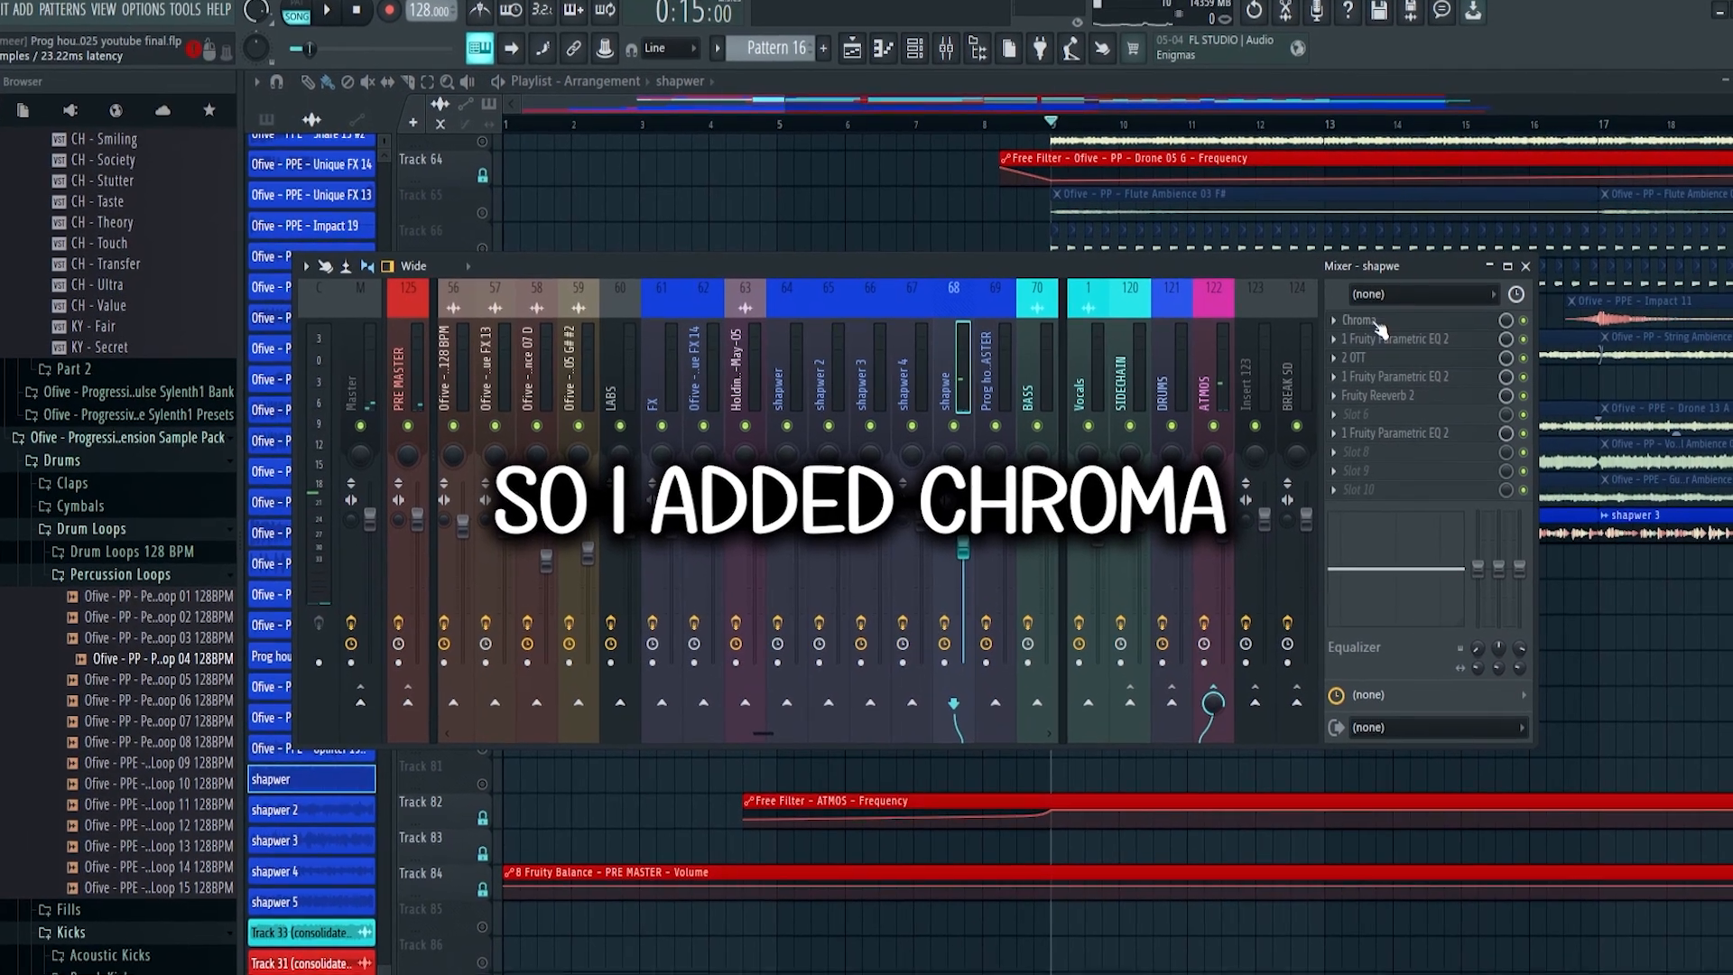
click(1354, 320)
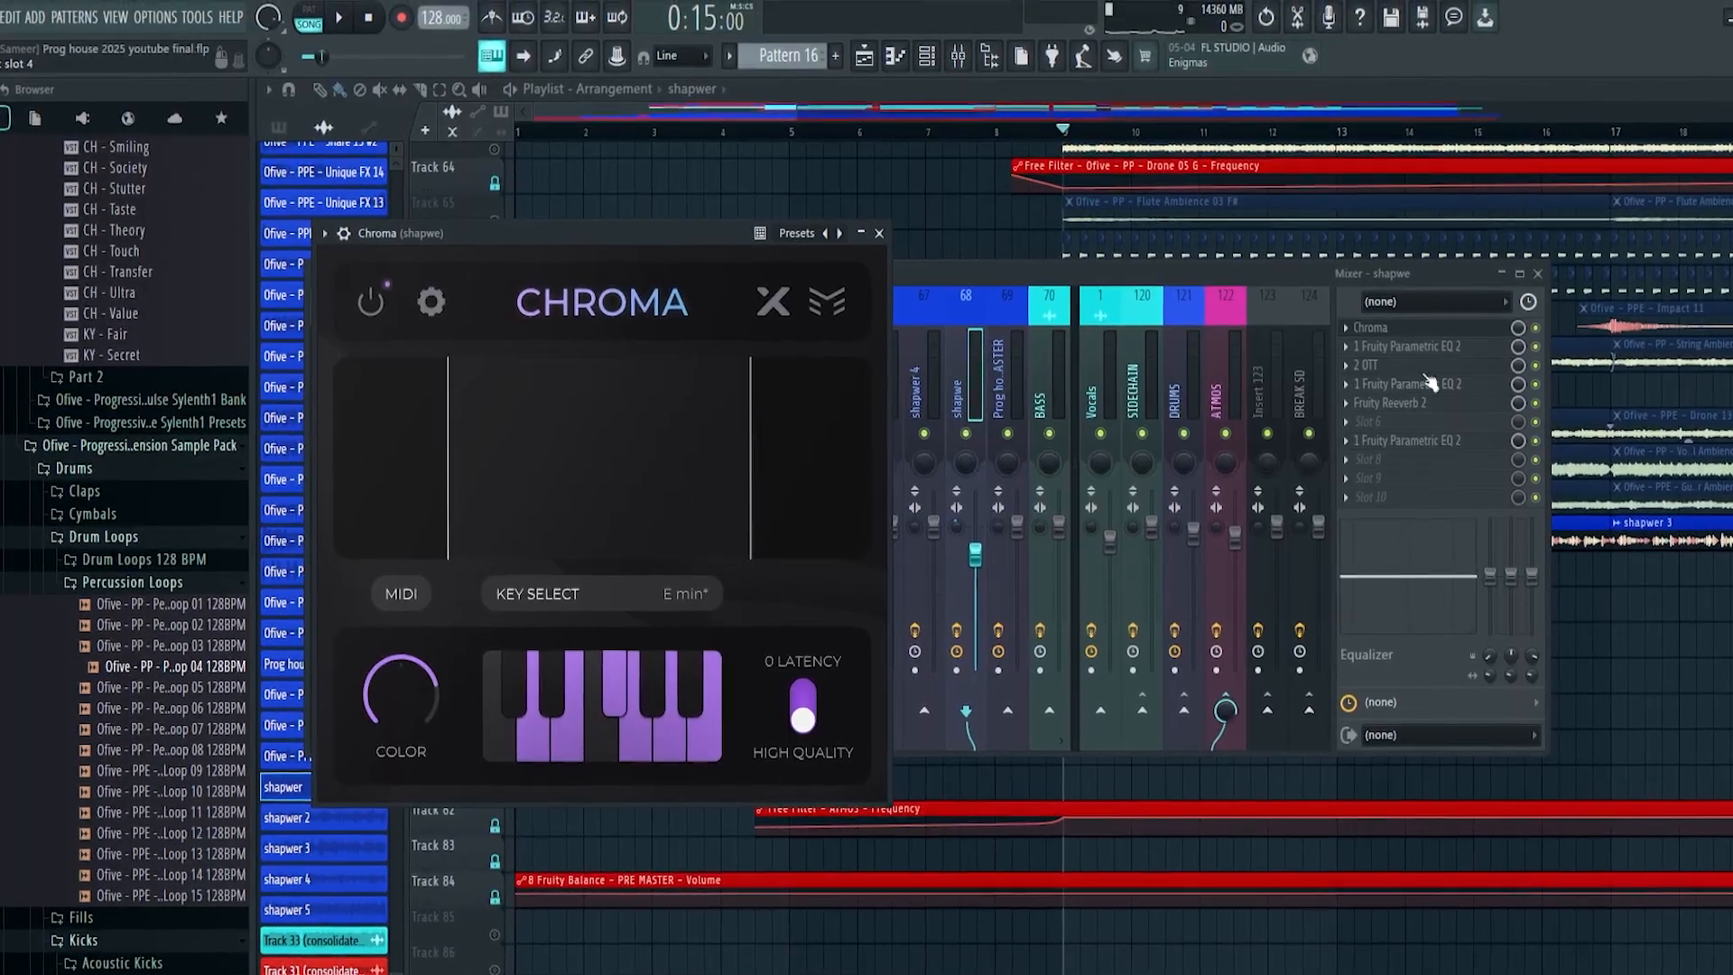
click(1408, 381)
click(1414, 361)
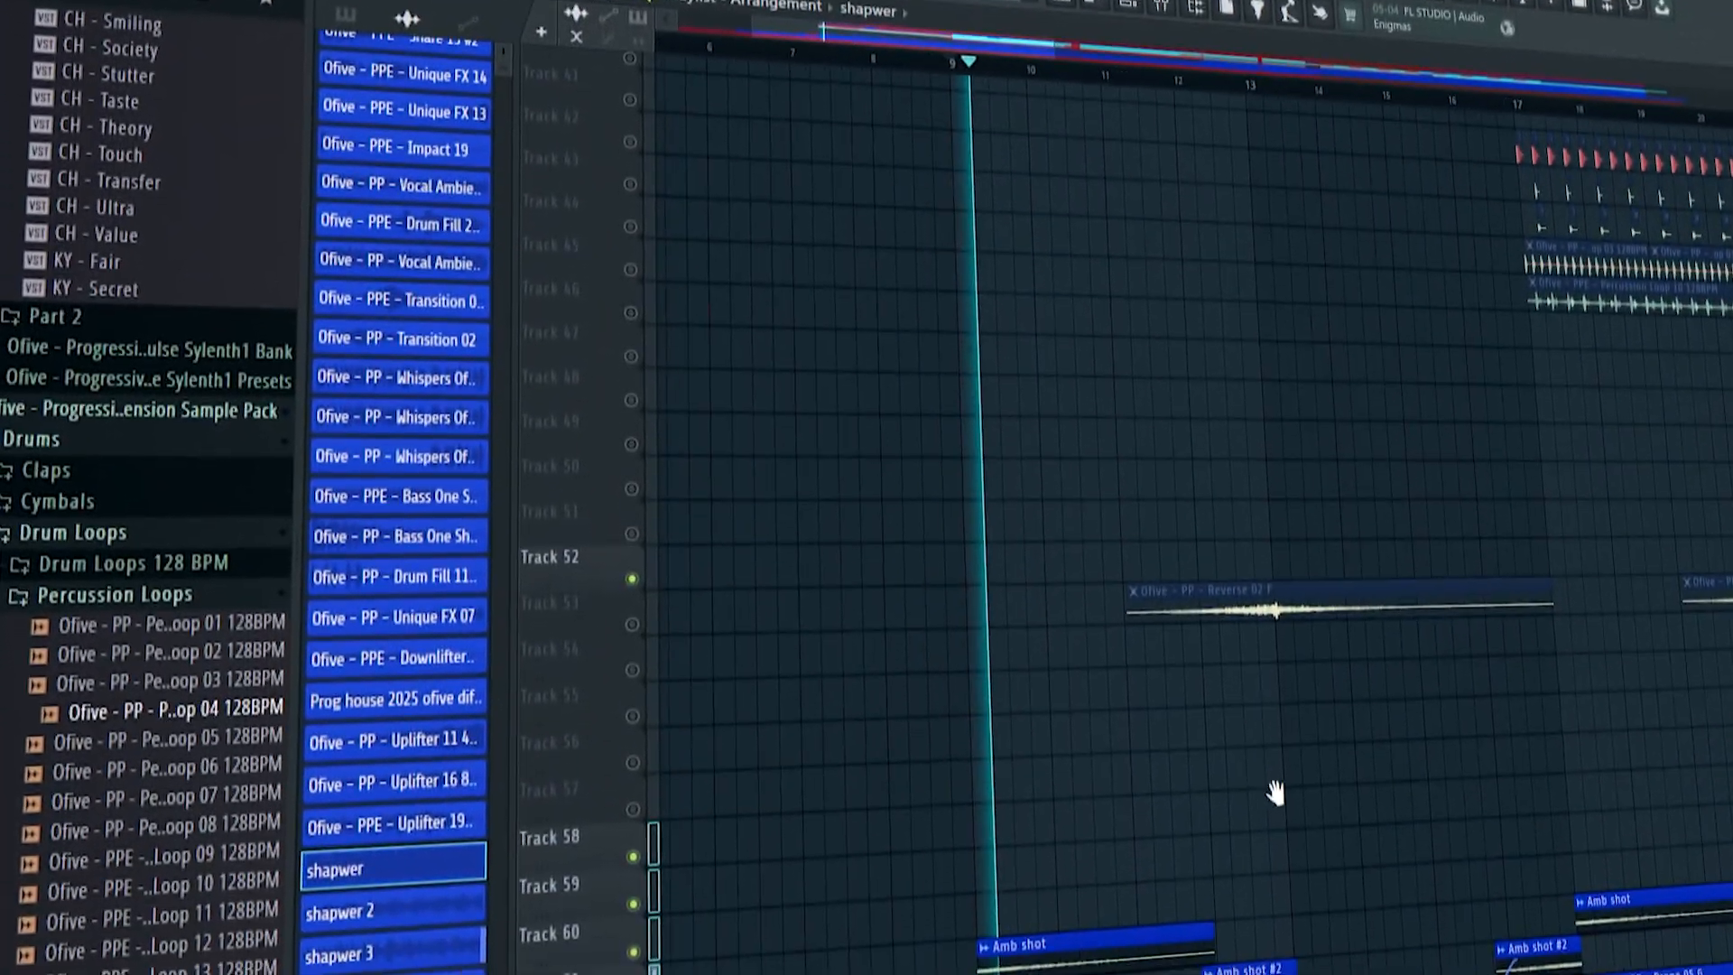
Listen to the Pattern 27 melody and examine the Serum 2 #30 preset and its mixer effects.
drag(1205, 435, 1090, 67)
click(1109, 46)
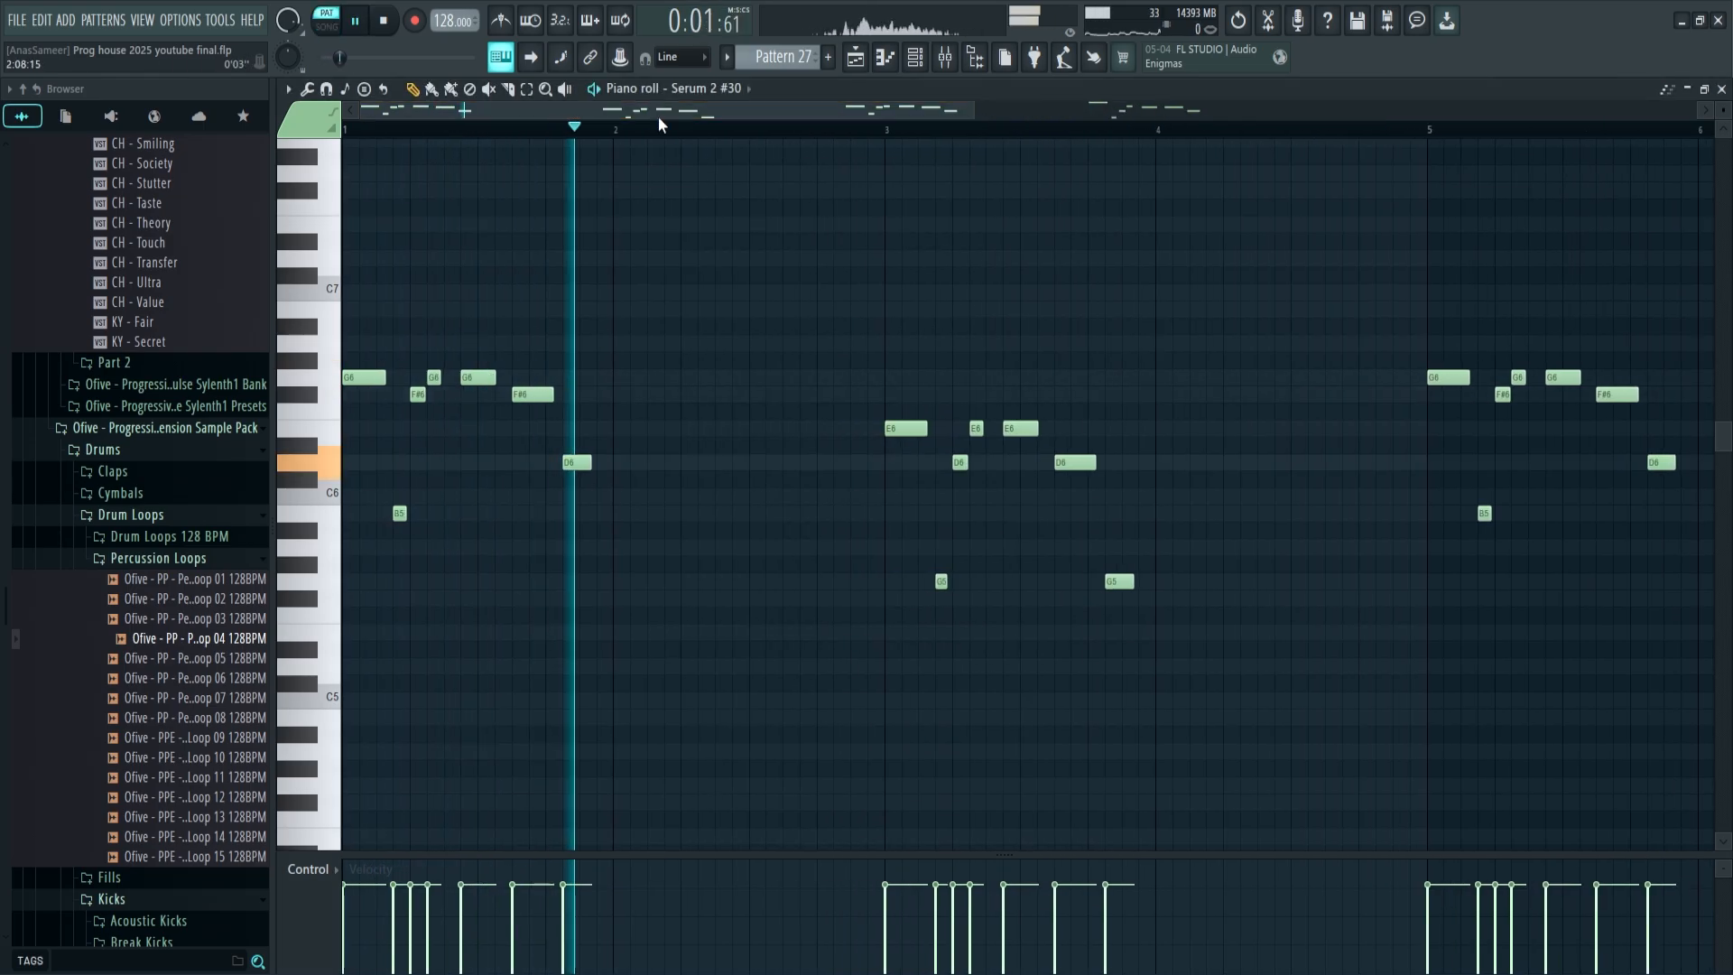
key(space)
click(707, 89)
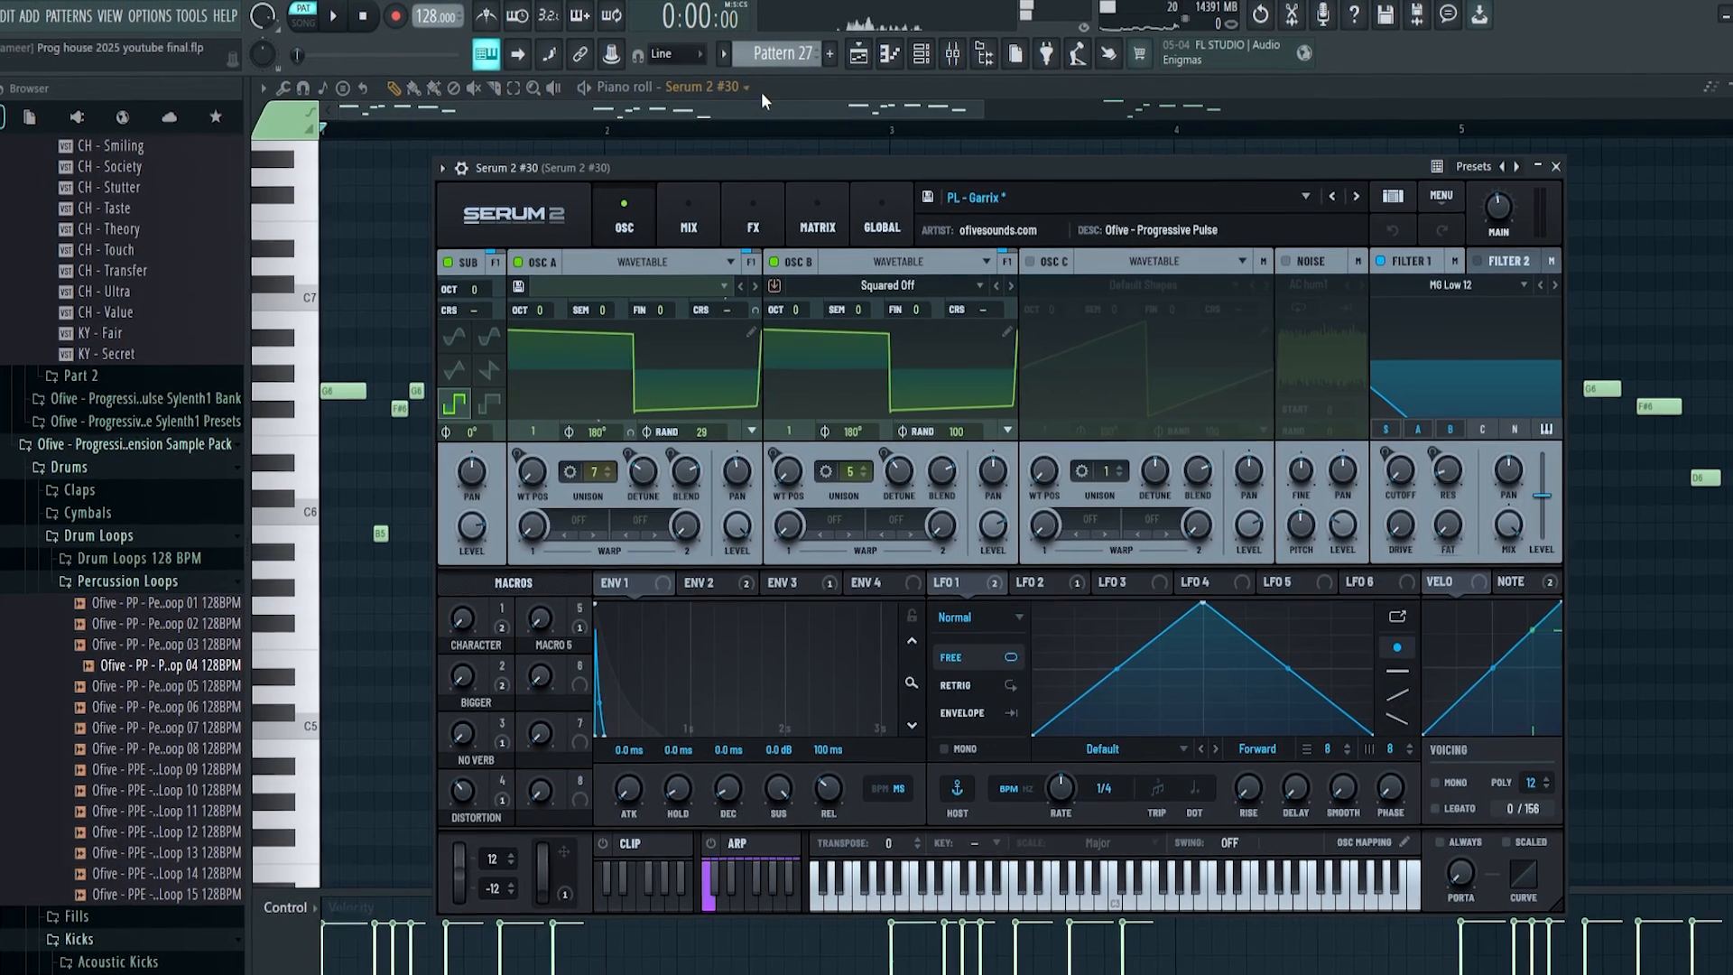
click(915, 58)
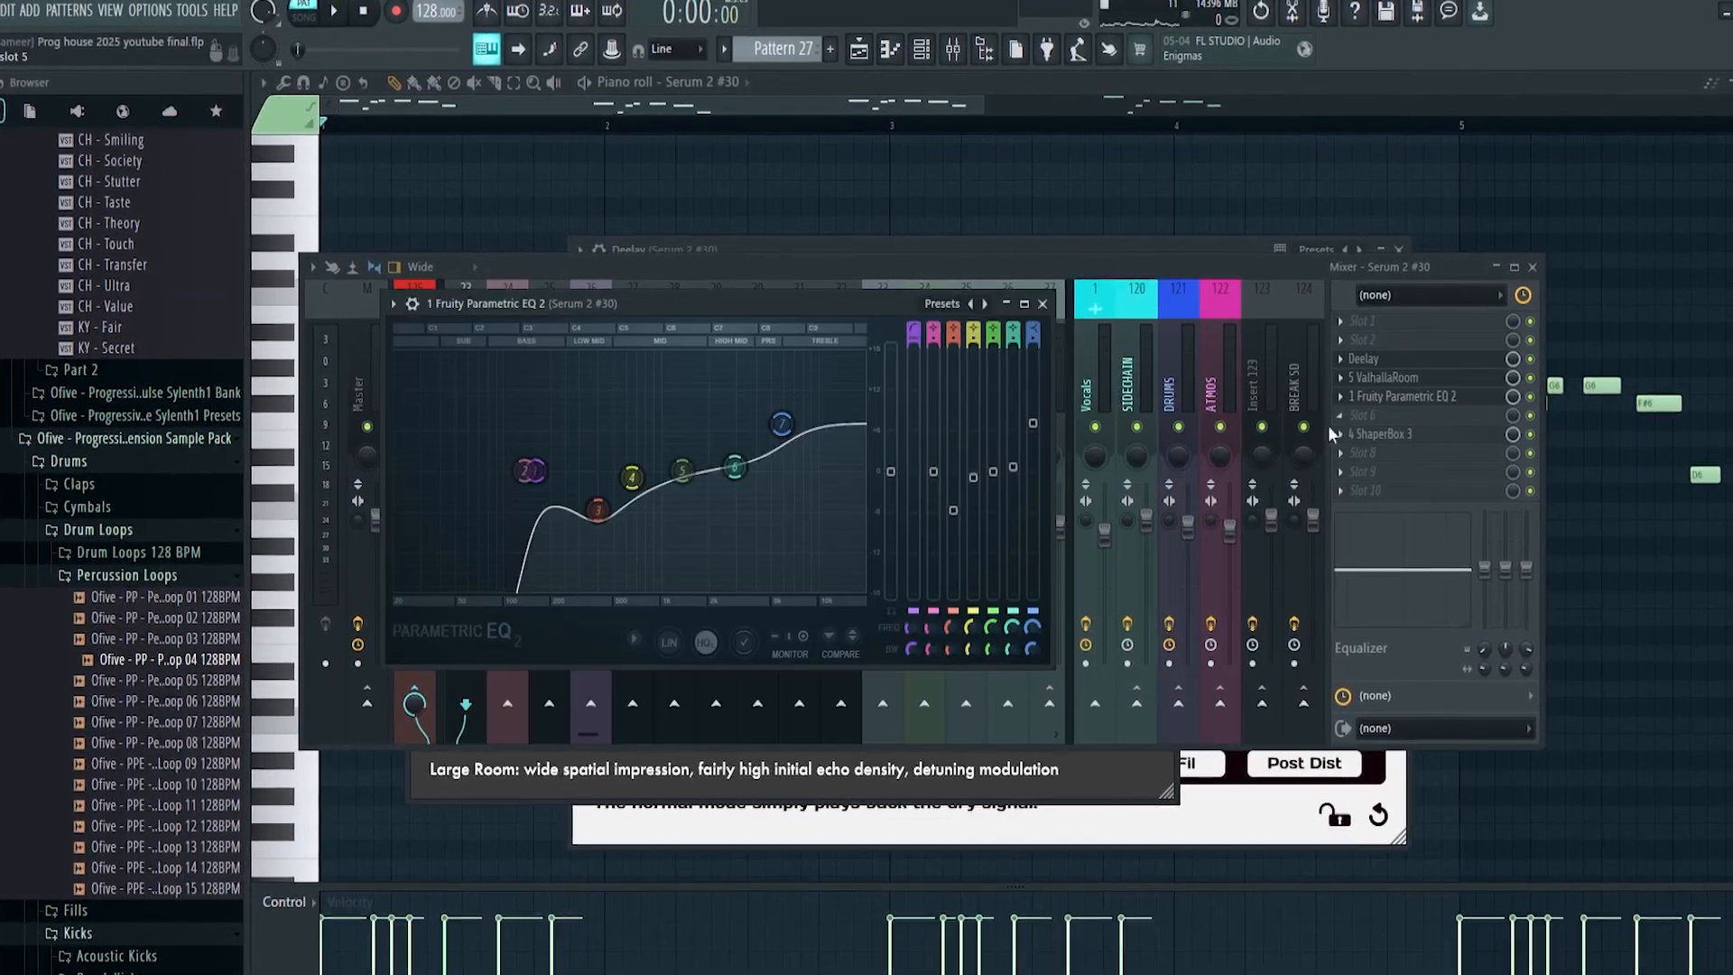
key(space)
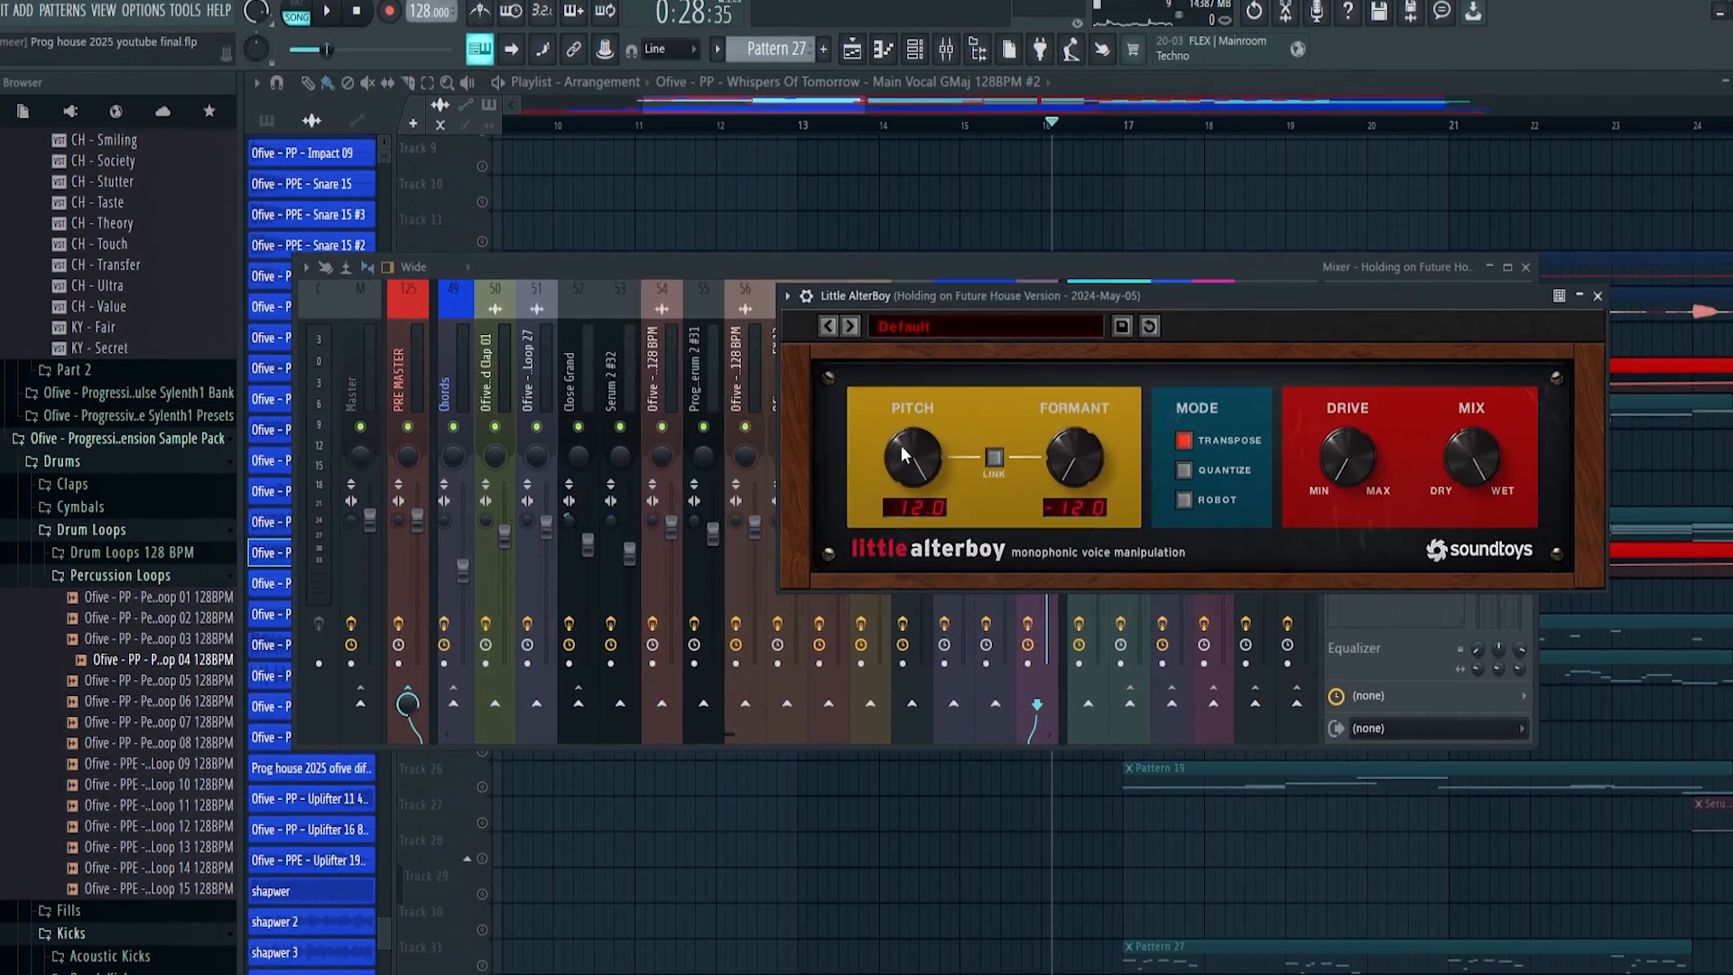
Enable the two Fruity Parametric EQ 2, Deelay and ValhallaRoom slots on the Holding on Future House vocal track and start playback.
click(1509, 285)
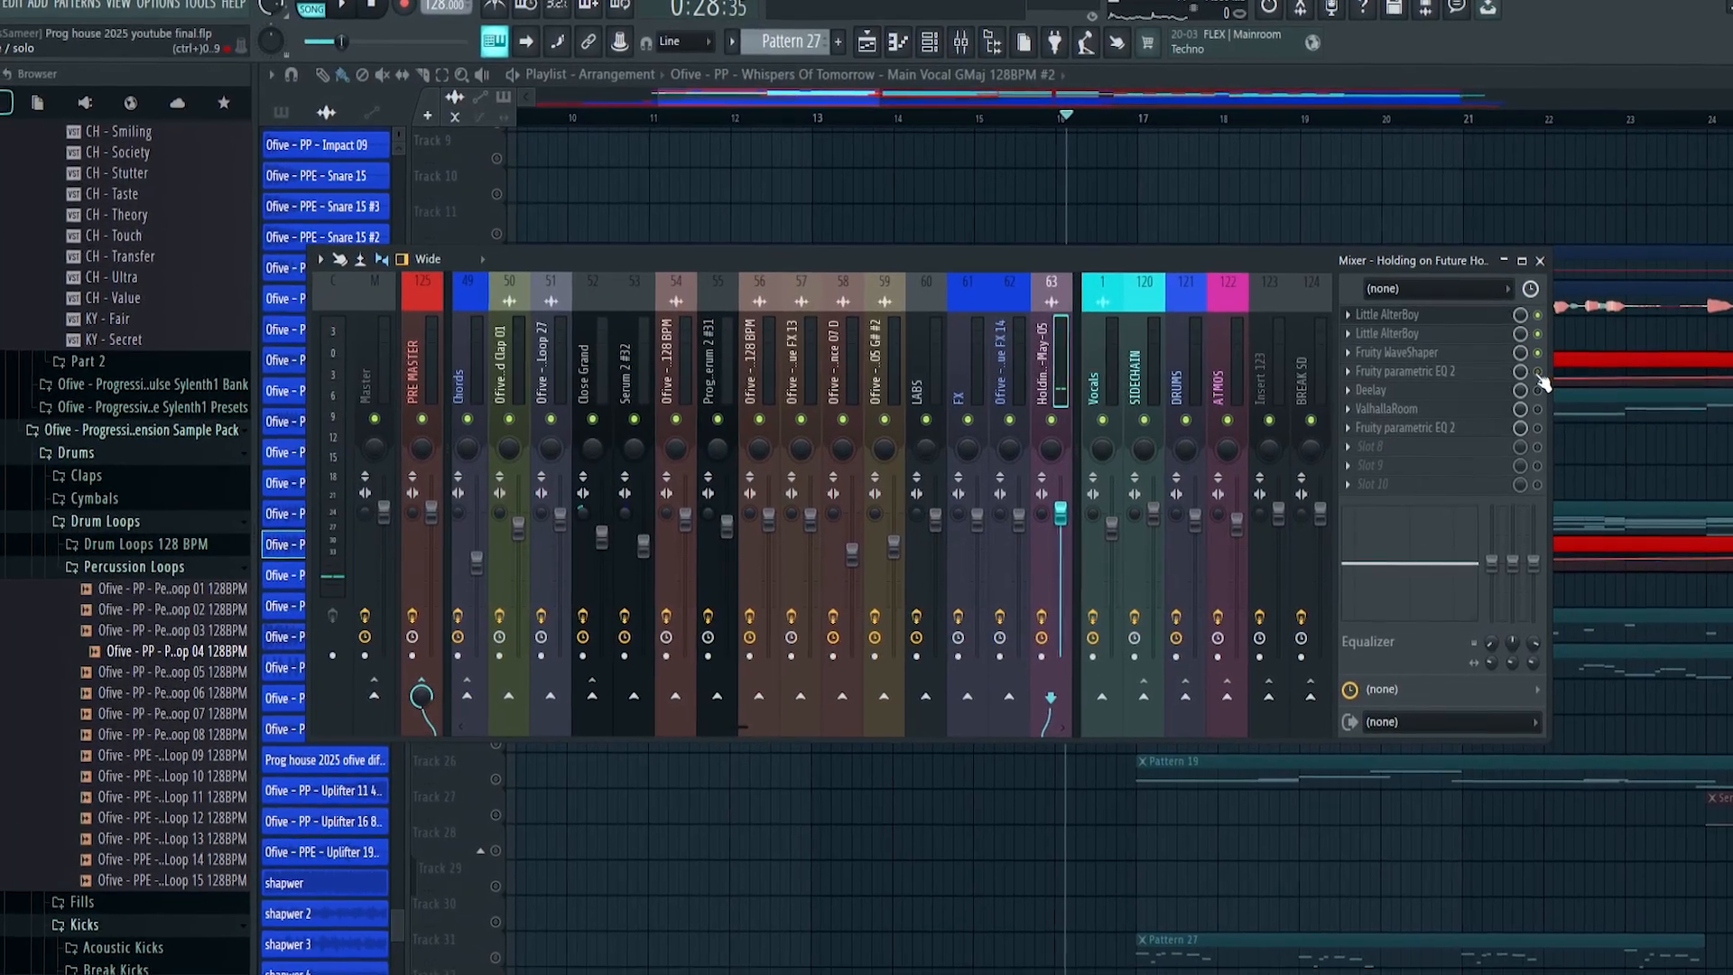
drag(1538, 374, 1538, 429)
key(space)
Open the vocal track's Fruity Parametric EQ 2, ValhallaRoom and Deelay effects to examine their settings.
click(1476, 431)
click(1440, 410)
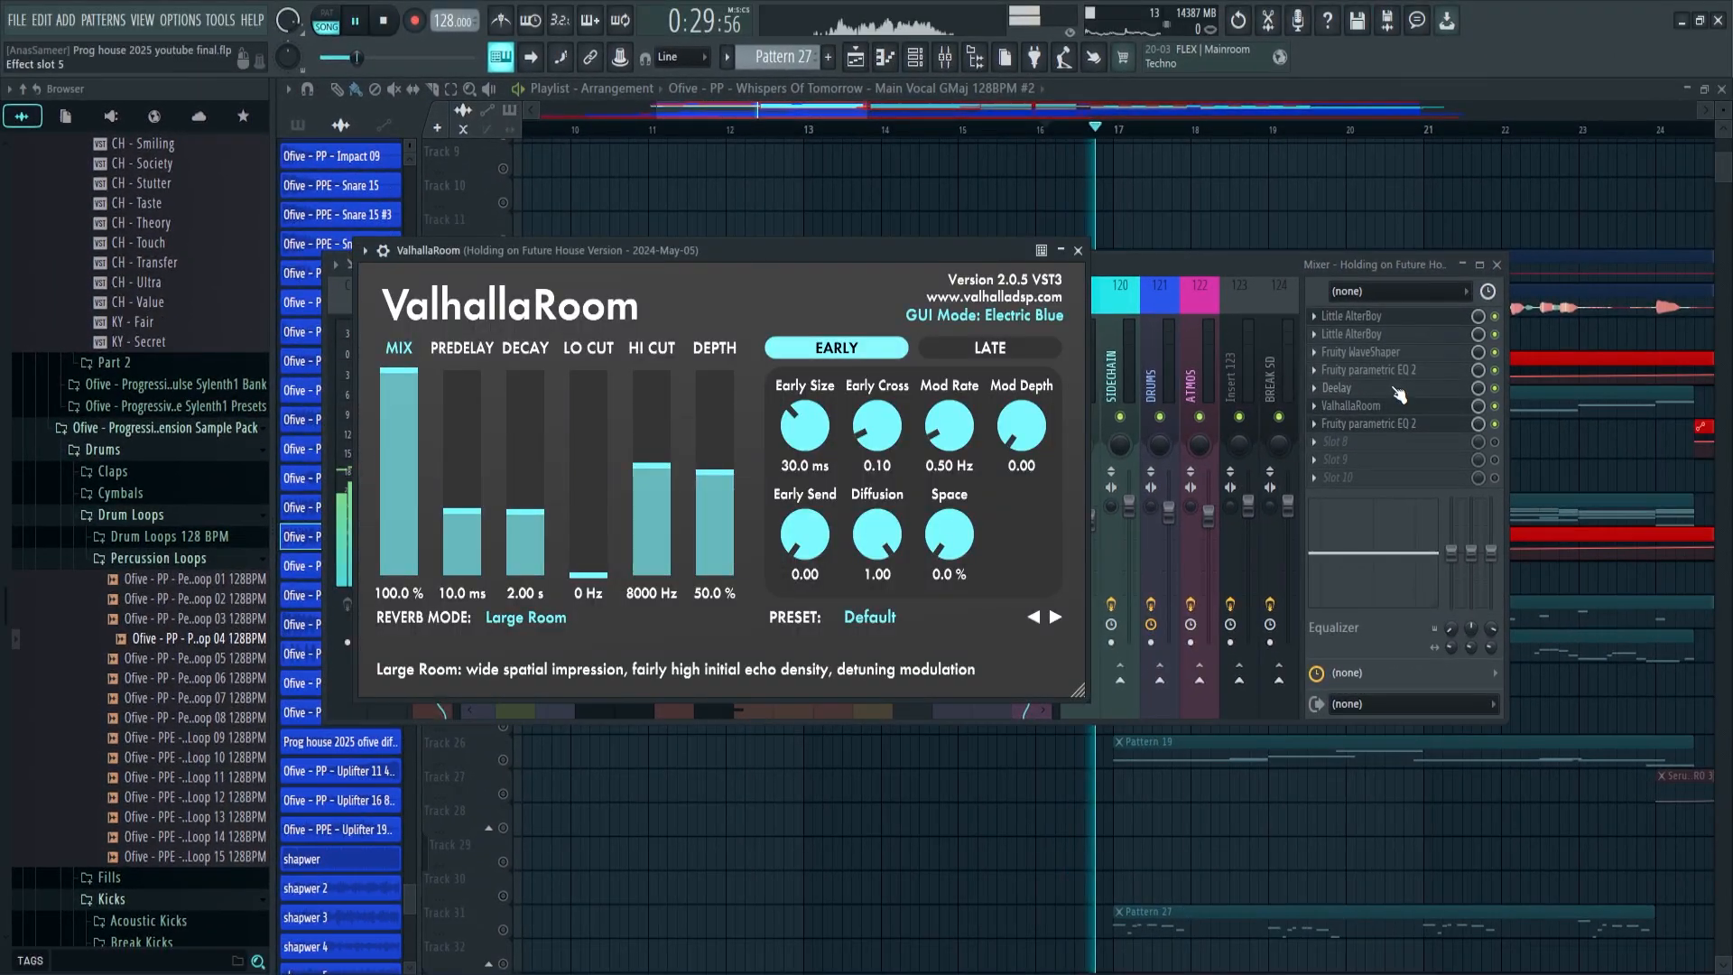
click(1393, 388)
click(1391, 372)
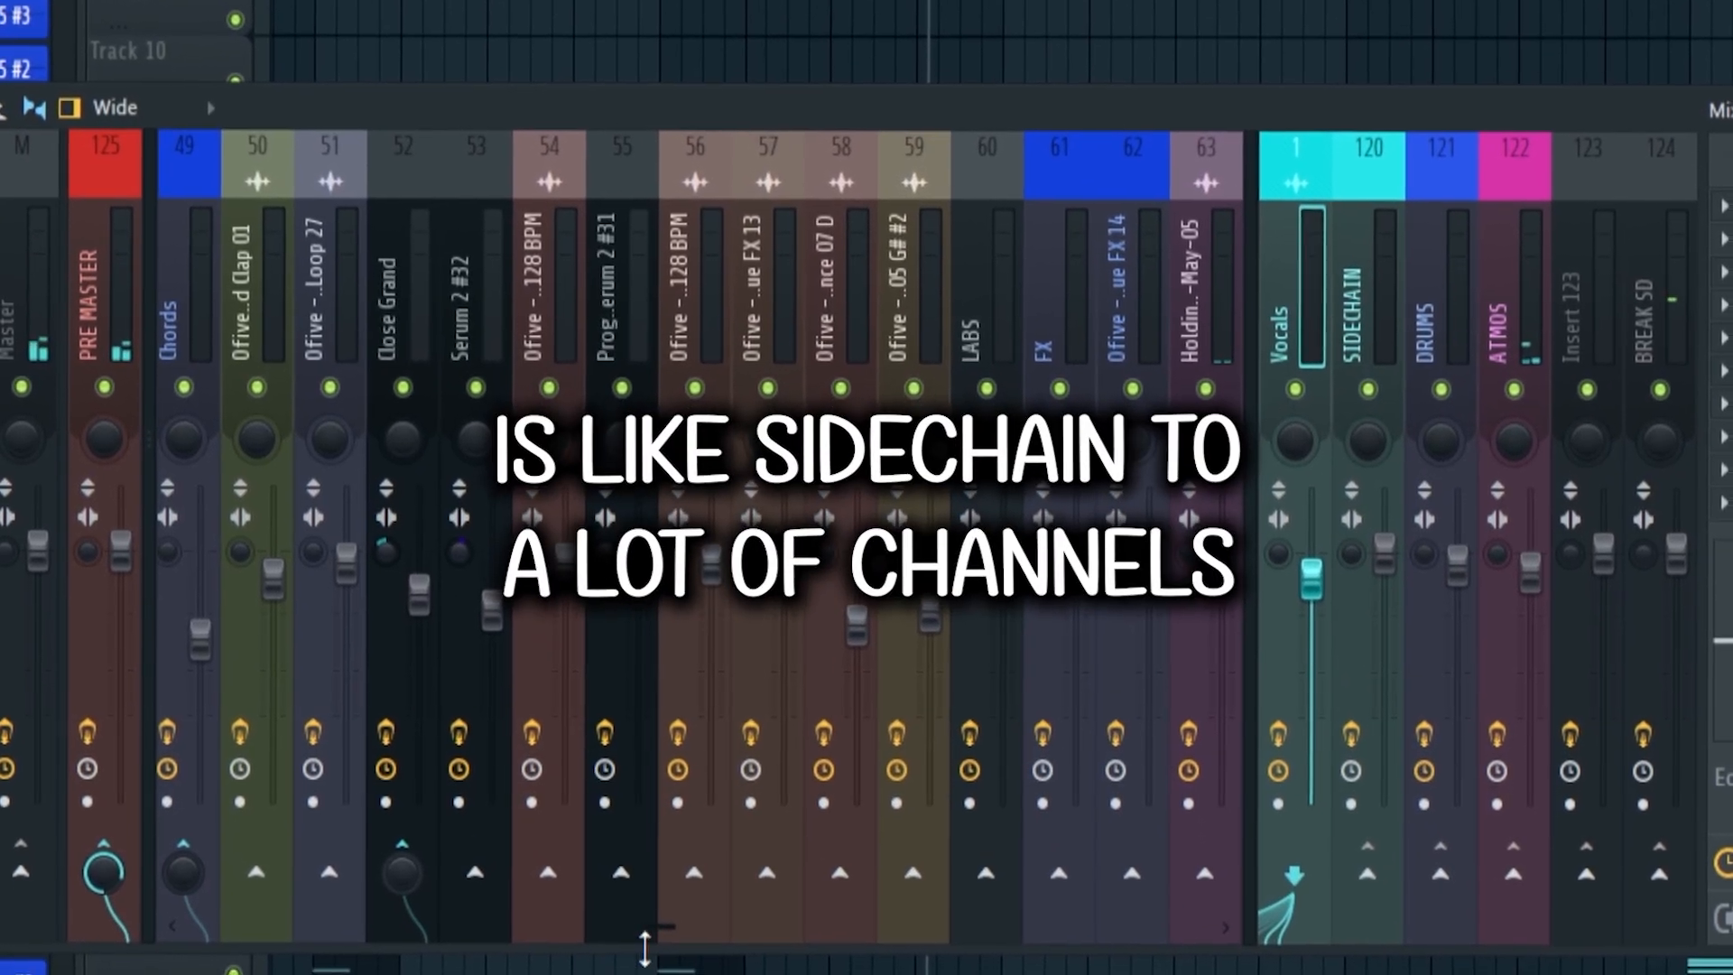
Examine the Vocals sidechain routing in the mixer, then listen to the Pattern 6 Layer melody and view the break's pluck patterns.
drag(644, 948, 599, 948)
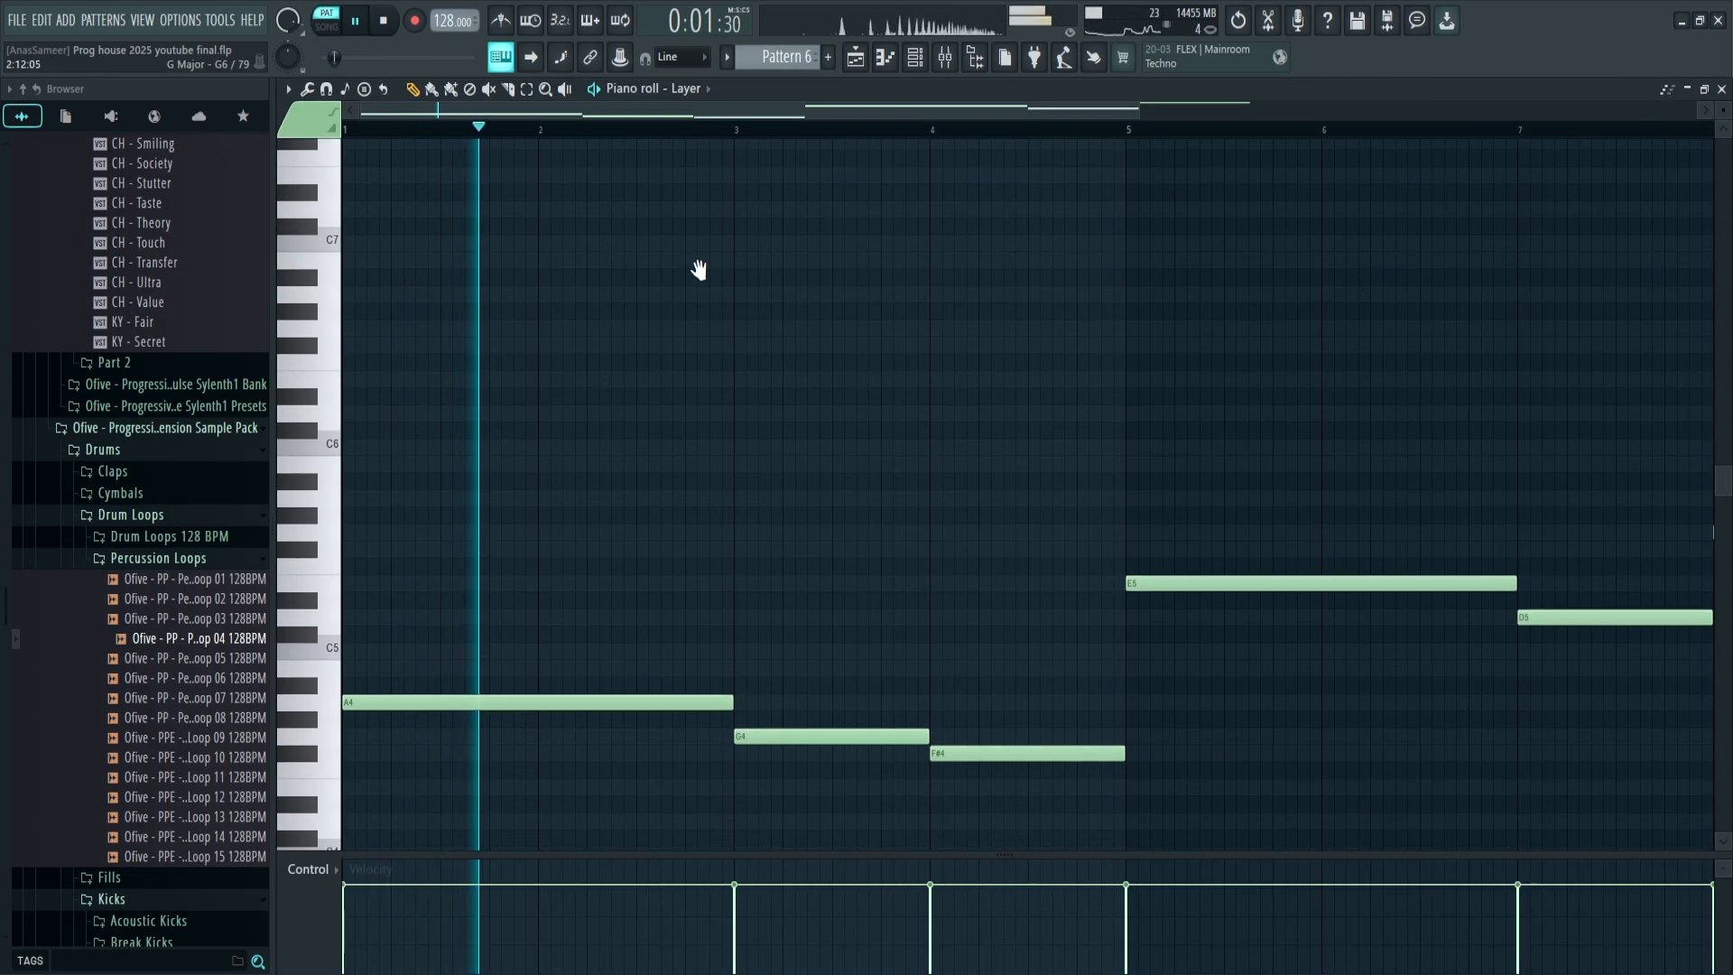
scroll(702, 235, down, 3)
scroll(709, 127, down, 2)
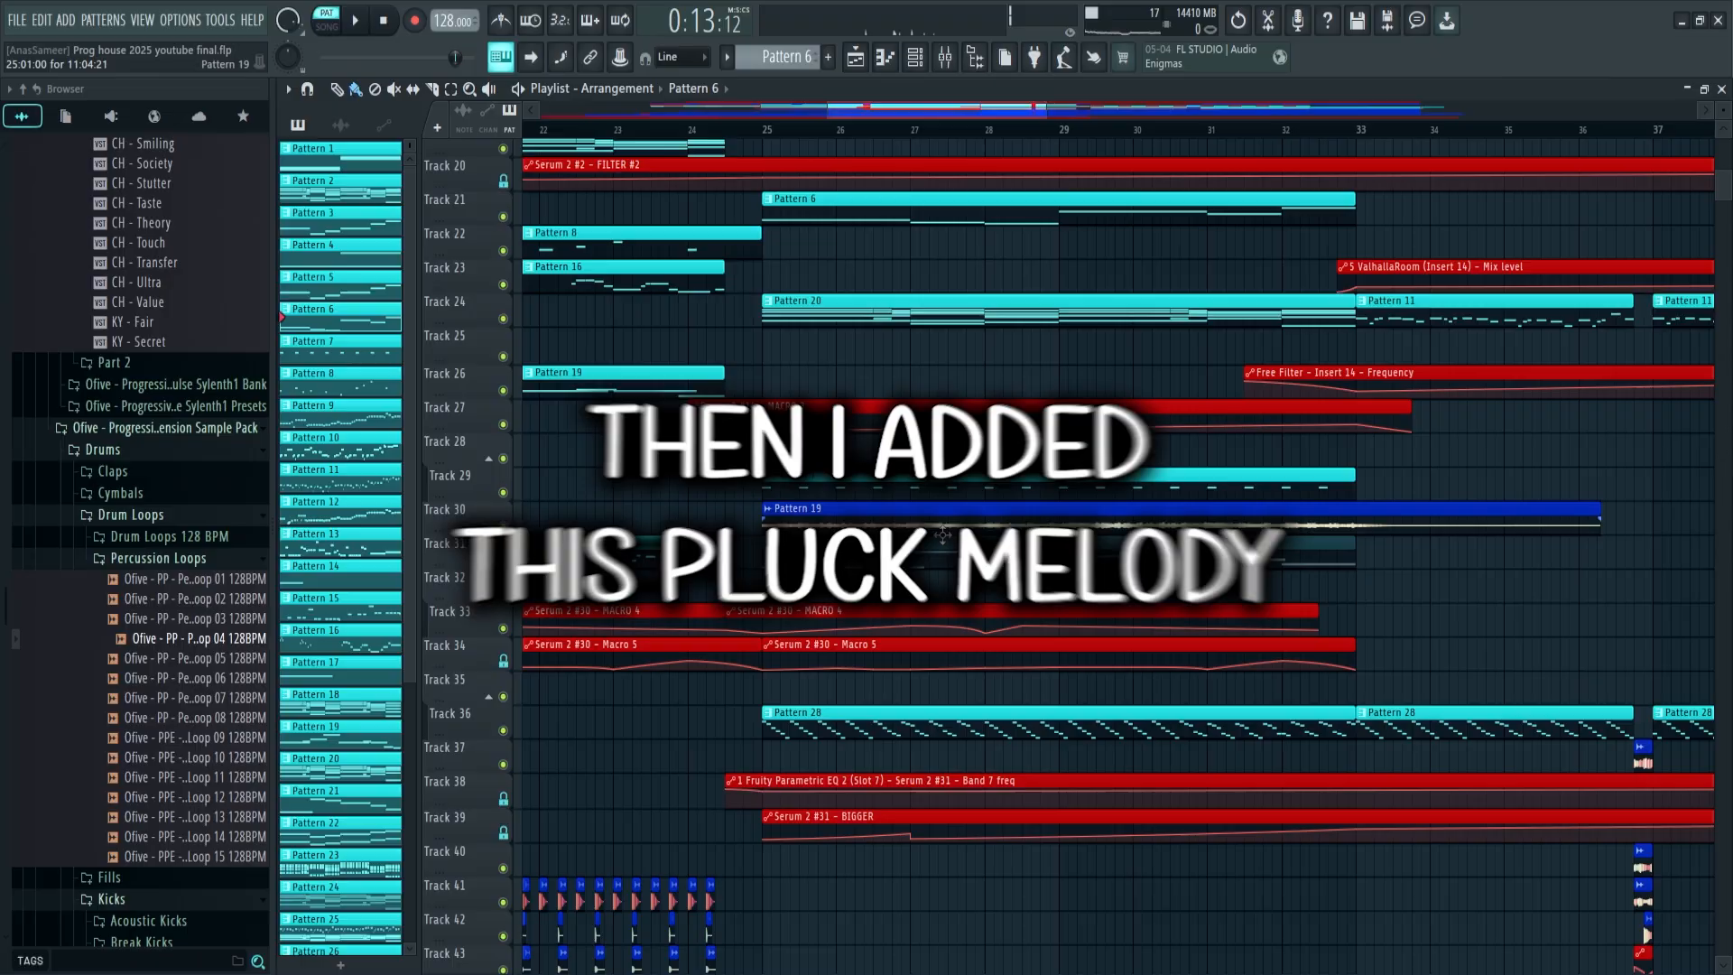
scroll(1073, 549, down, 2)
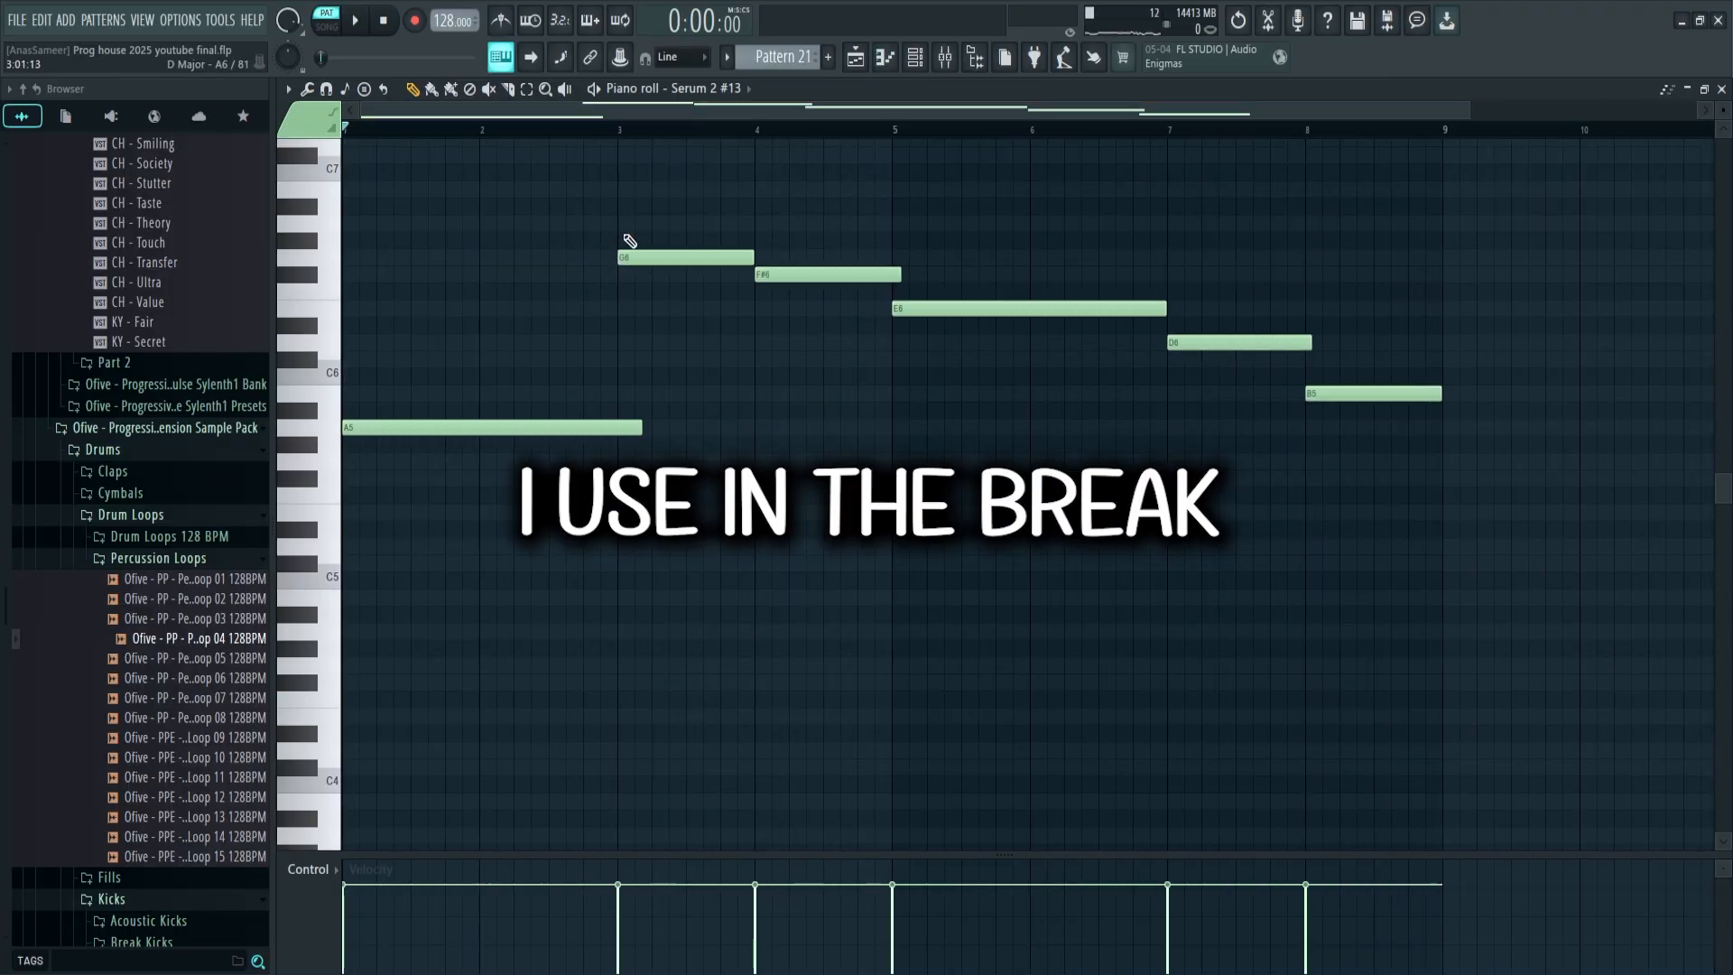
Look through the channel rack instruments while the Pattern 21 melody for Serum 2 #13 plays.
click(927, 66)
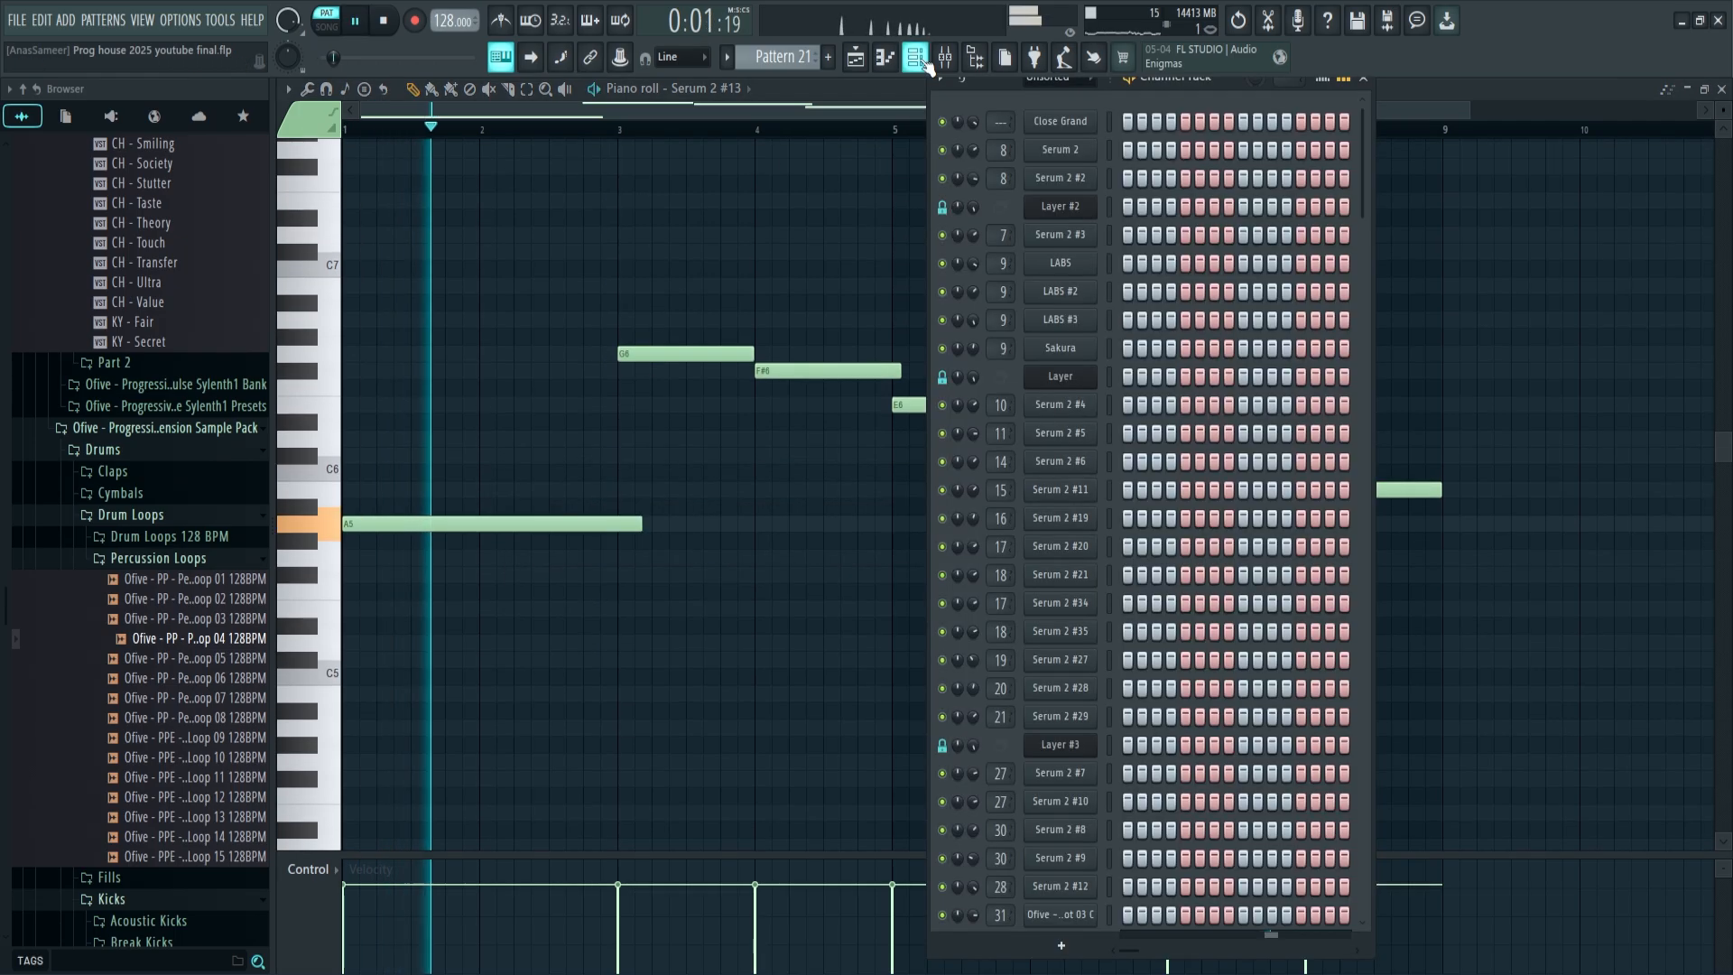
scroll(1211, 710, down, 8)
click(915, 59)
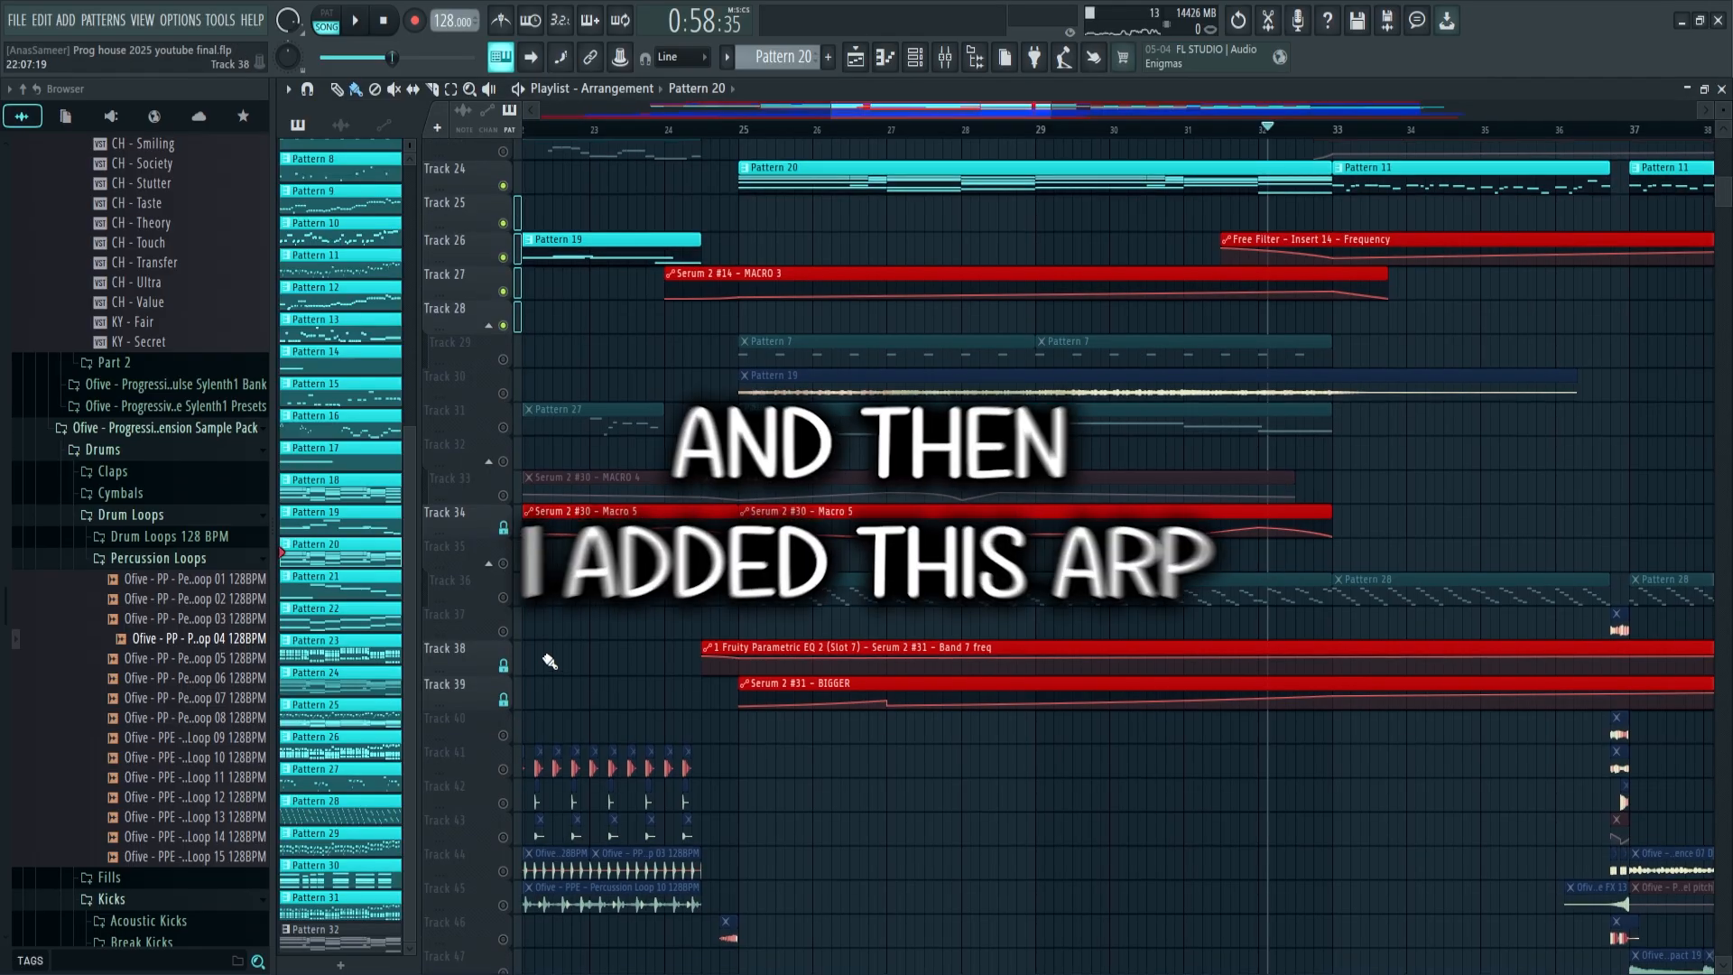
Solo Track 36 and listen to the Pattern 28 arp from bar 25.
right_click(504, 598)
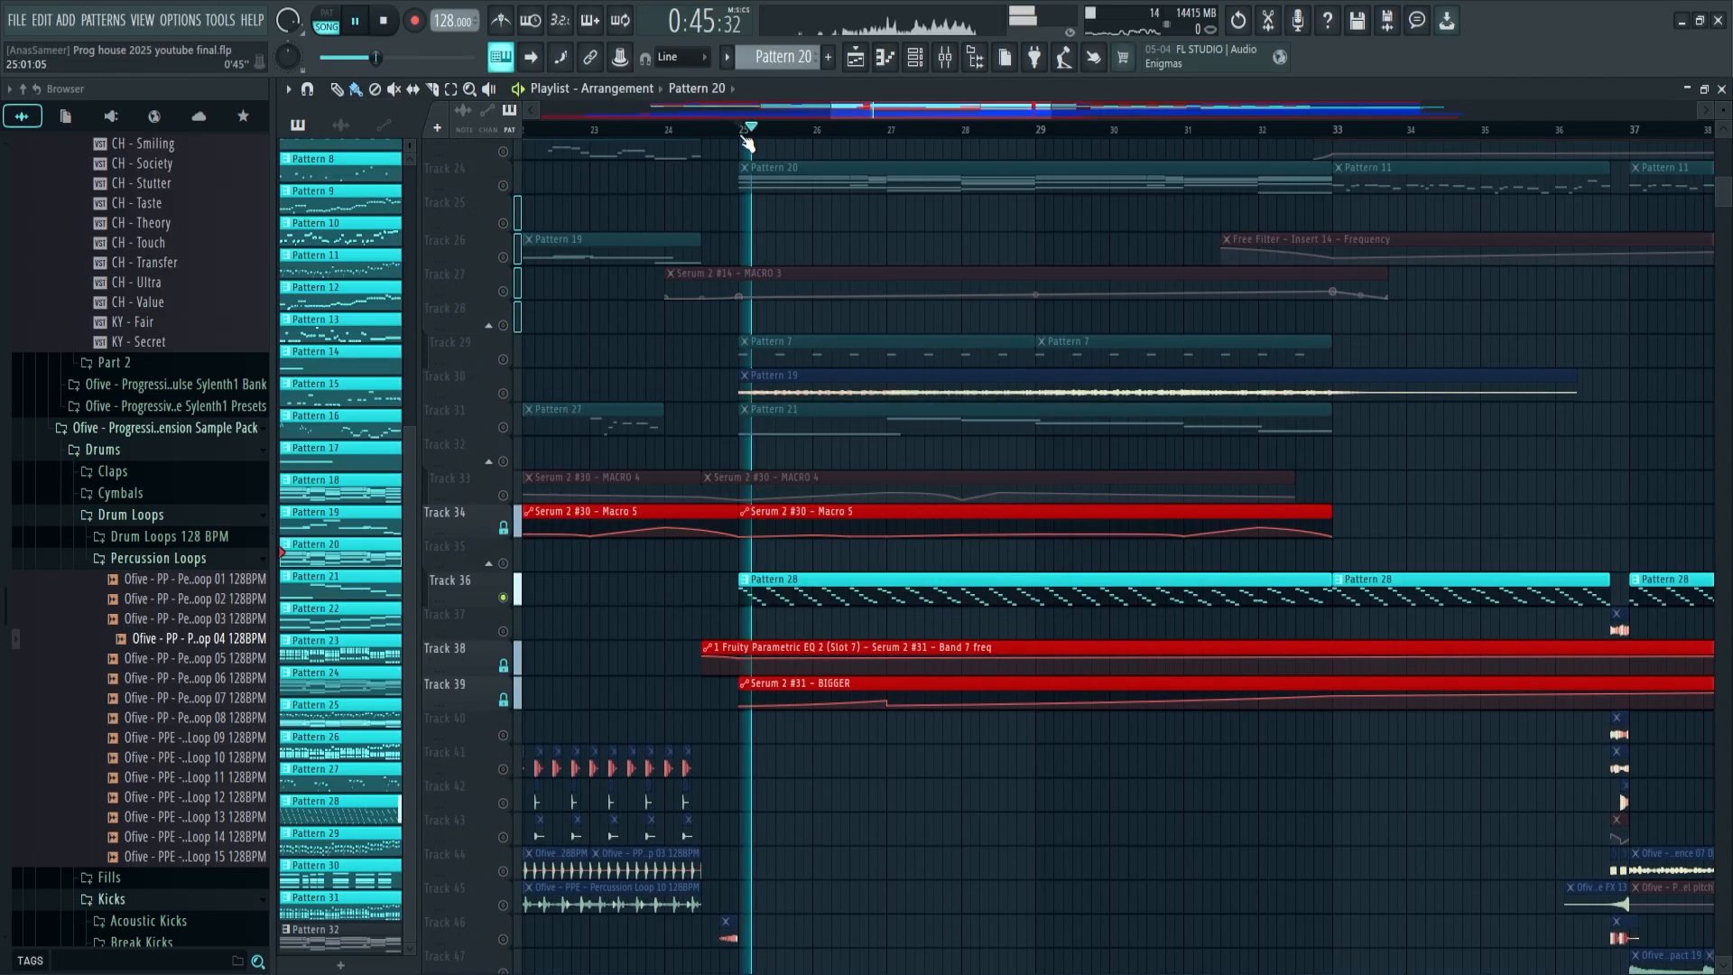
drag(957, 769, 1022, 778)
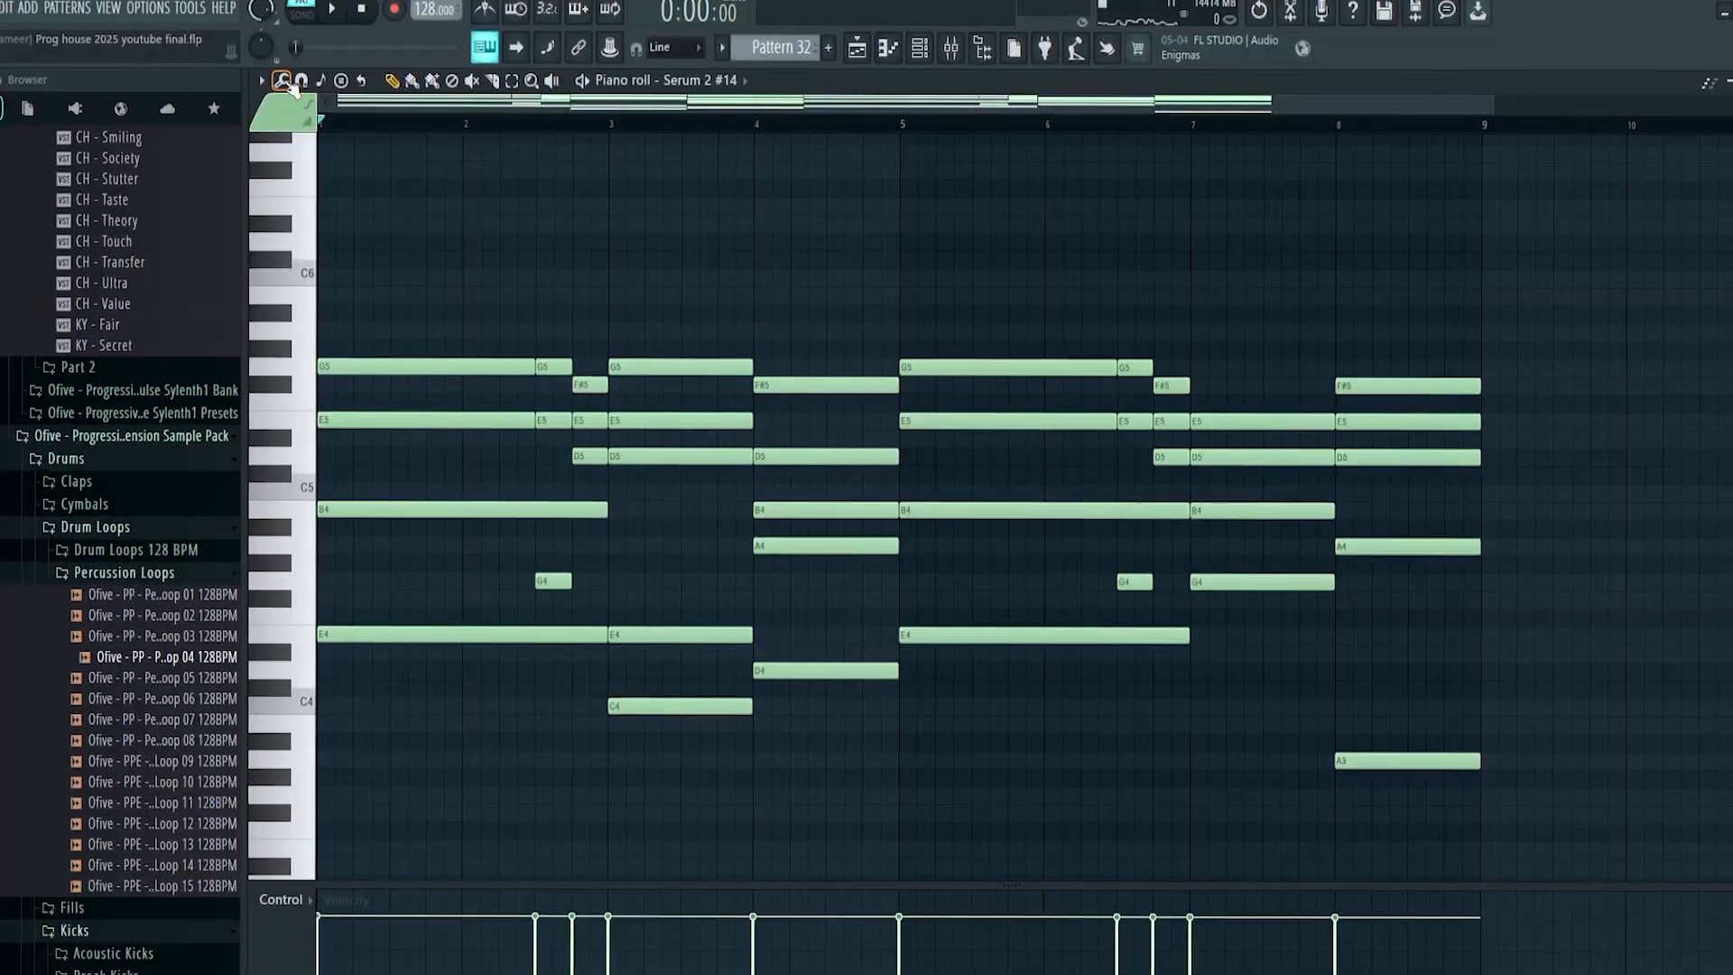
Arpeggiate the Serum 2 #14 chords in Pattern 32 with the Flip pattern across a wider octave range, and play the result.
click(283, 81)
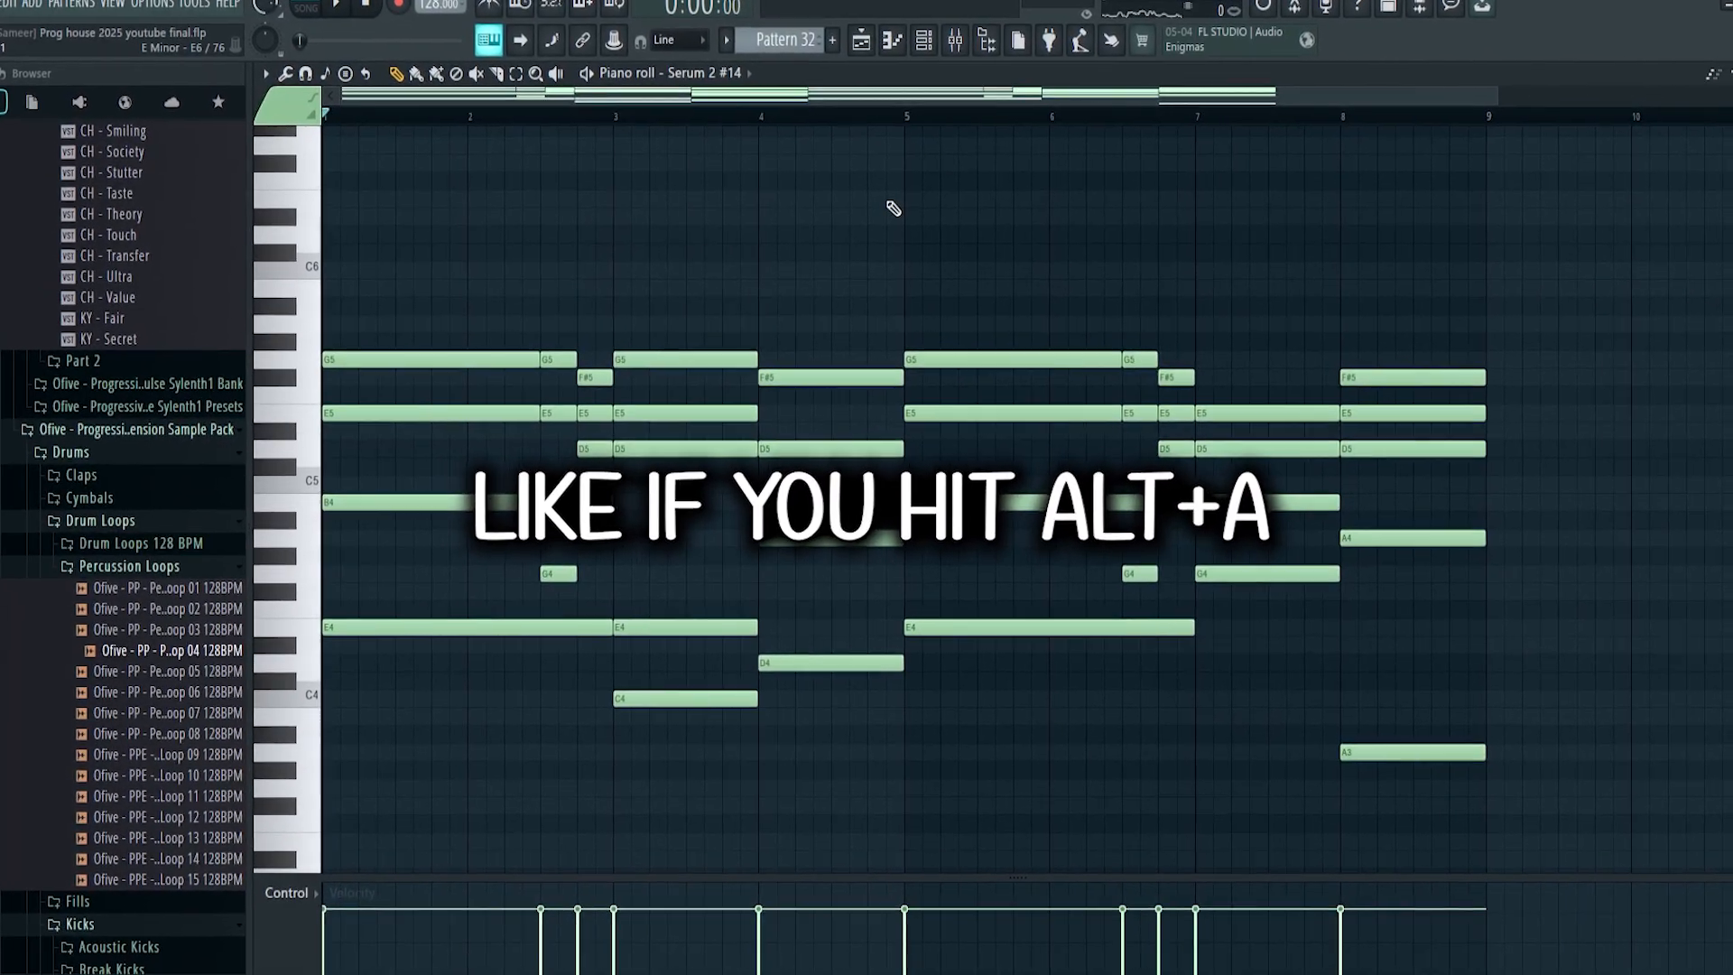
key(alt+a)
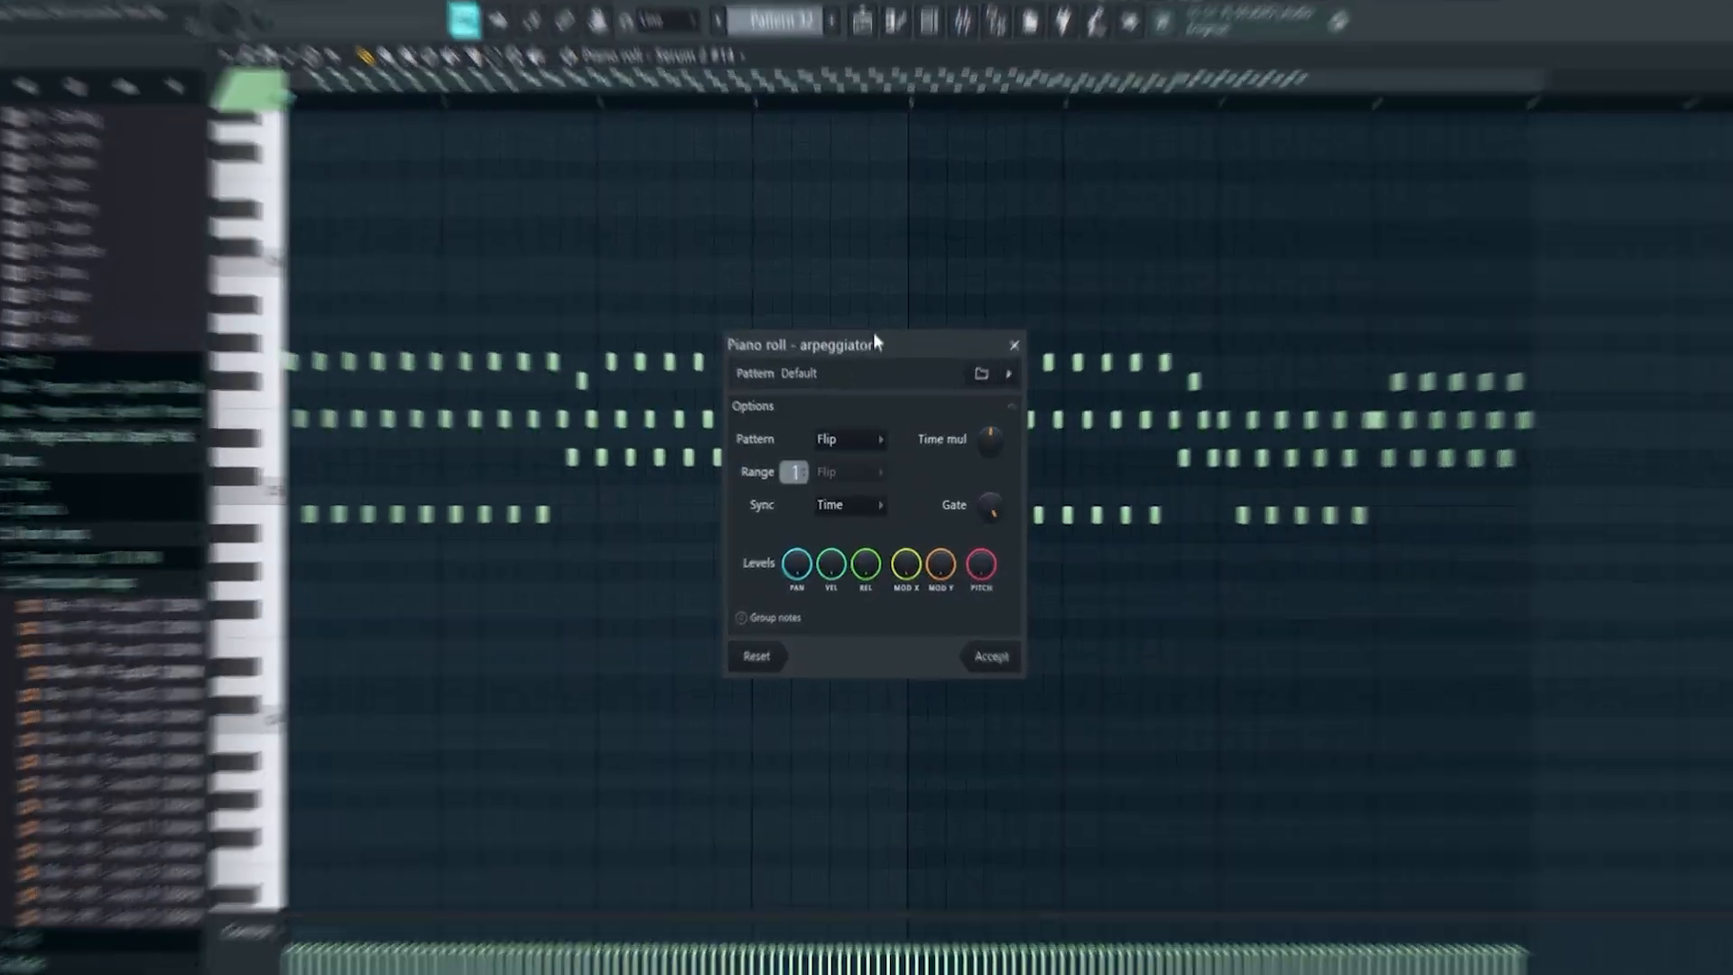
scroll(779, 472, up, 1)
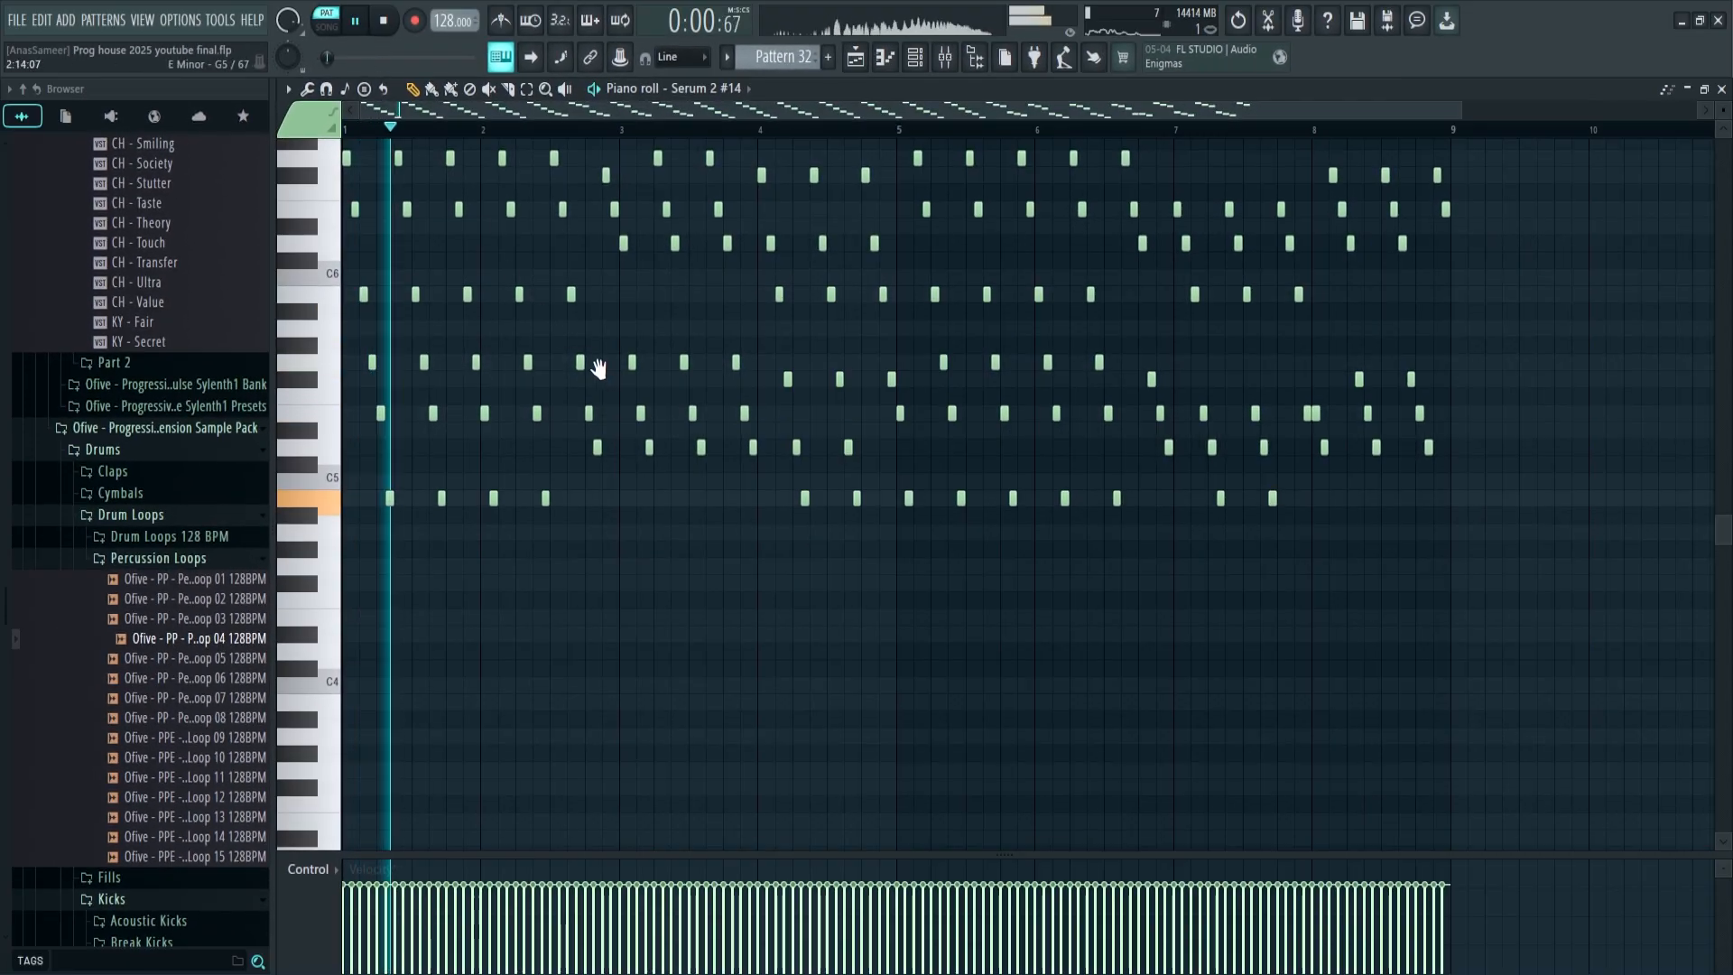
drag(594, 363, 644, 465)
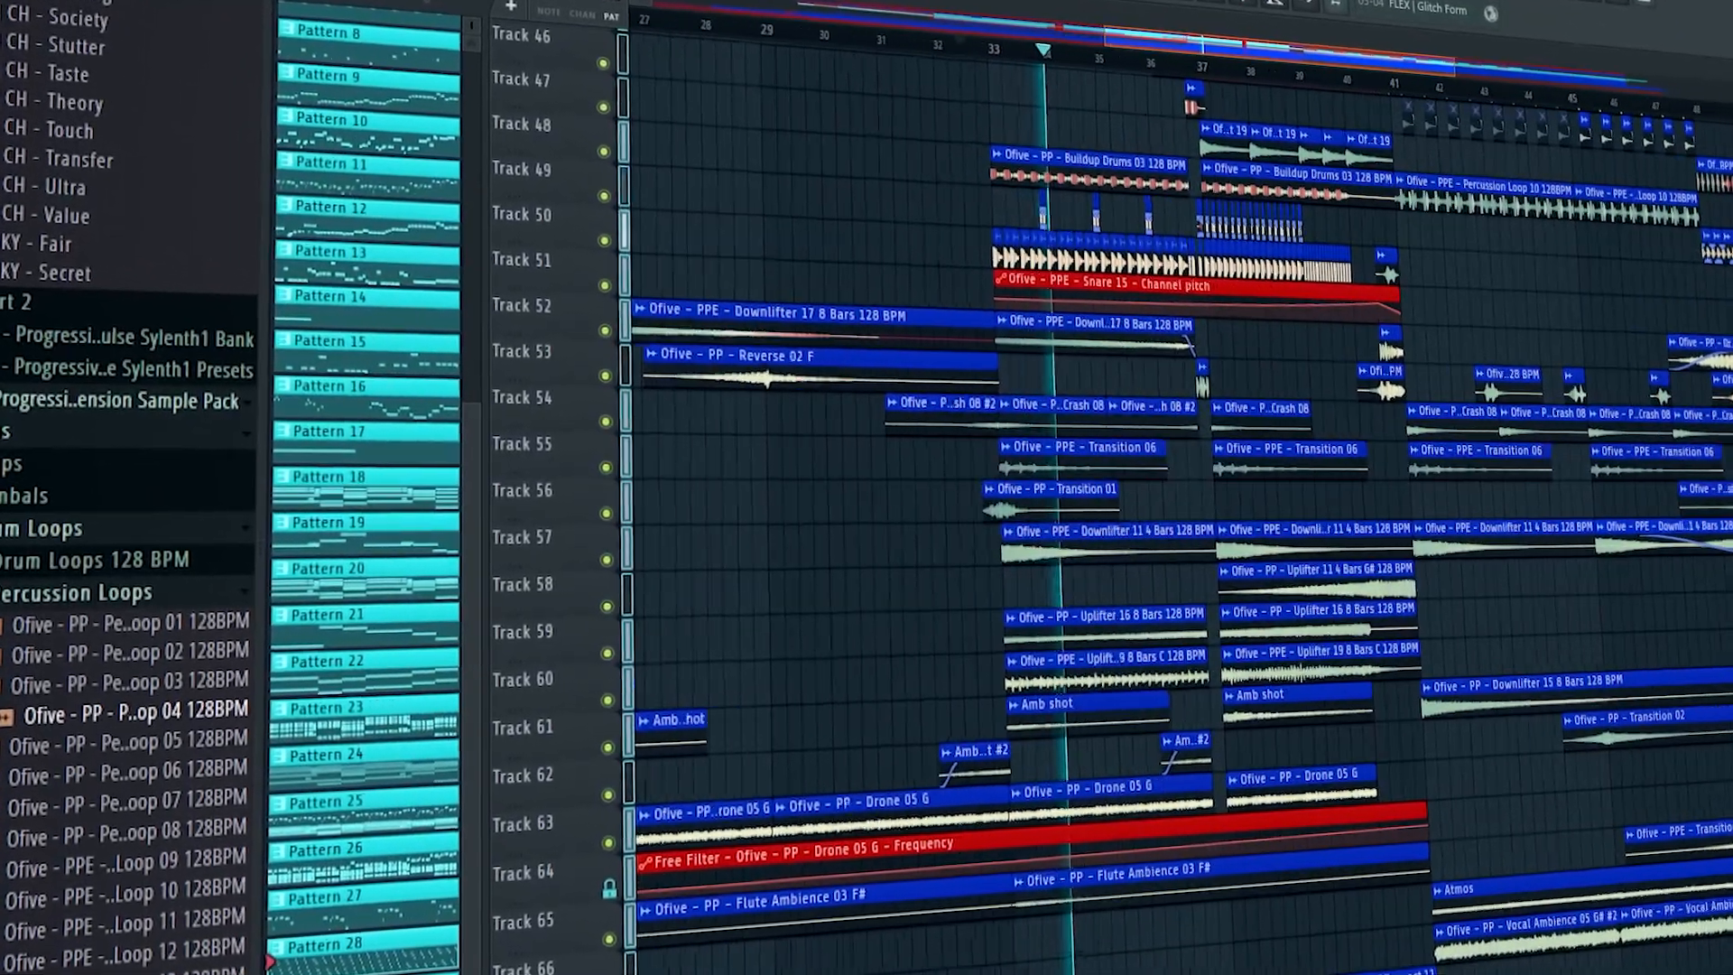
Review the buildup drums, snares, impacts and transition effects from bar 33 to bar 41 during playback.
scroll(900, 310, up, 3)
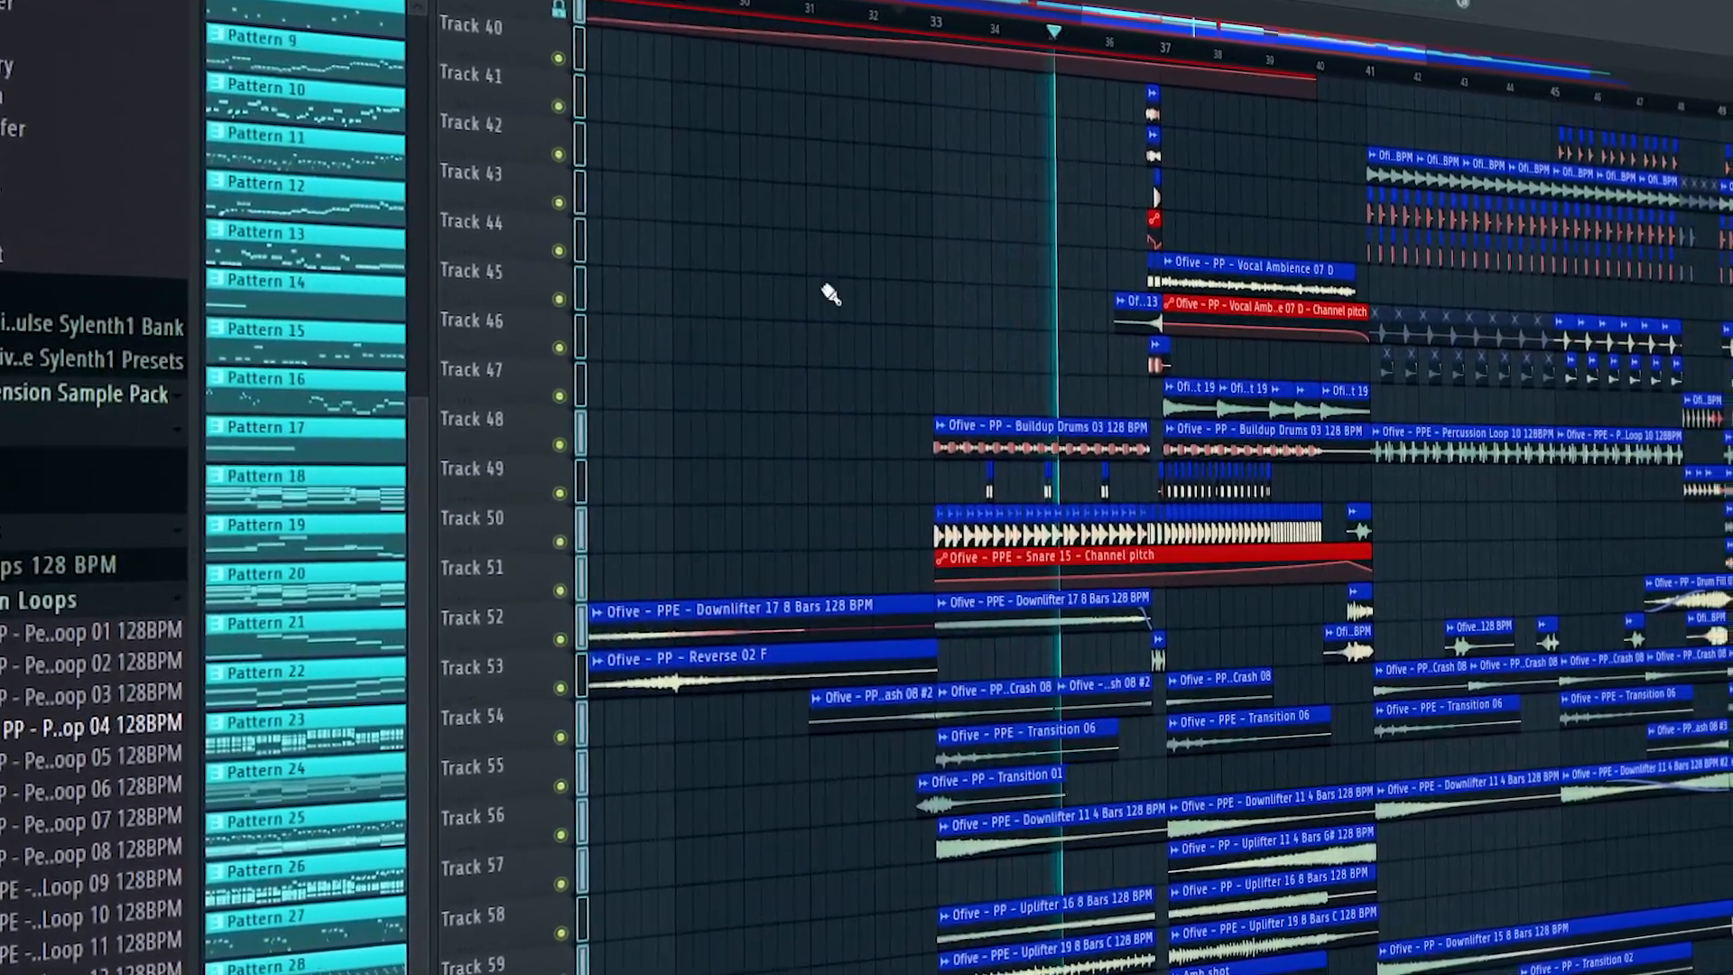
scroll(1209, 667, up, 2)
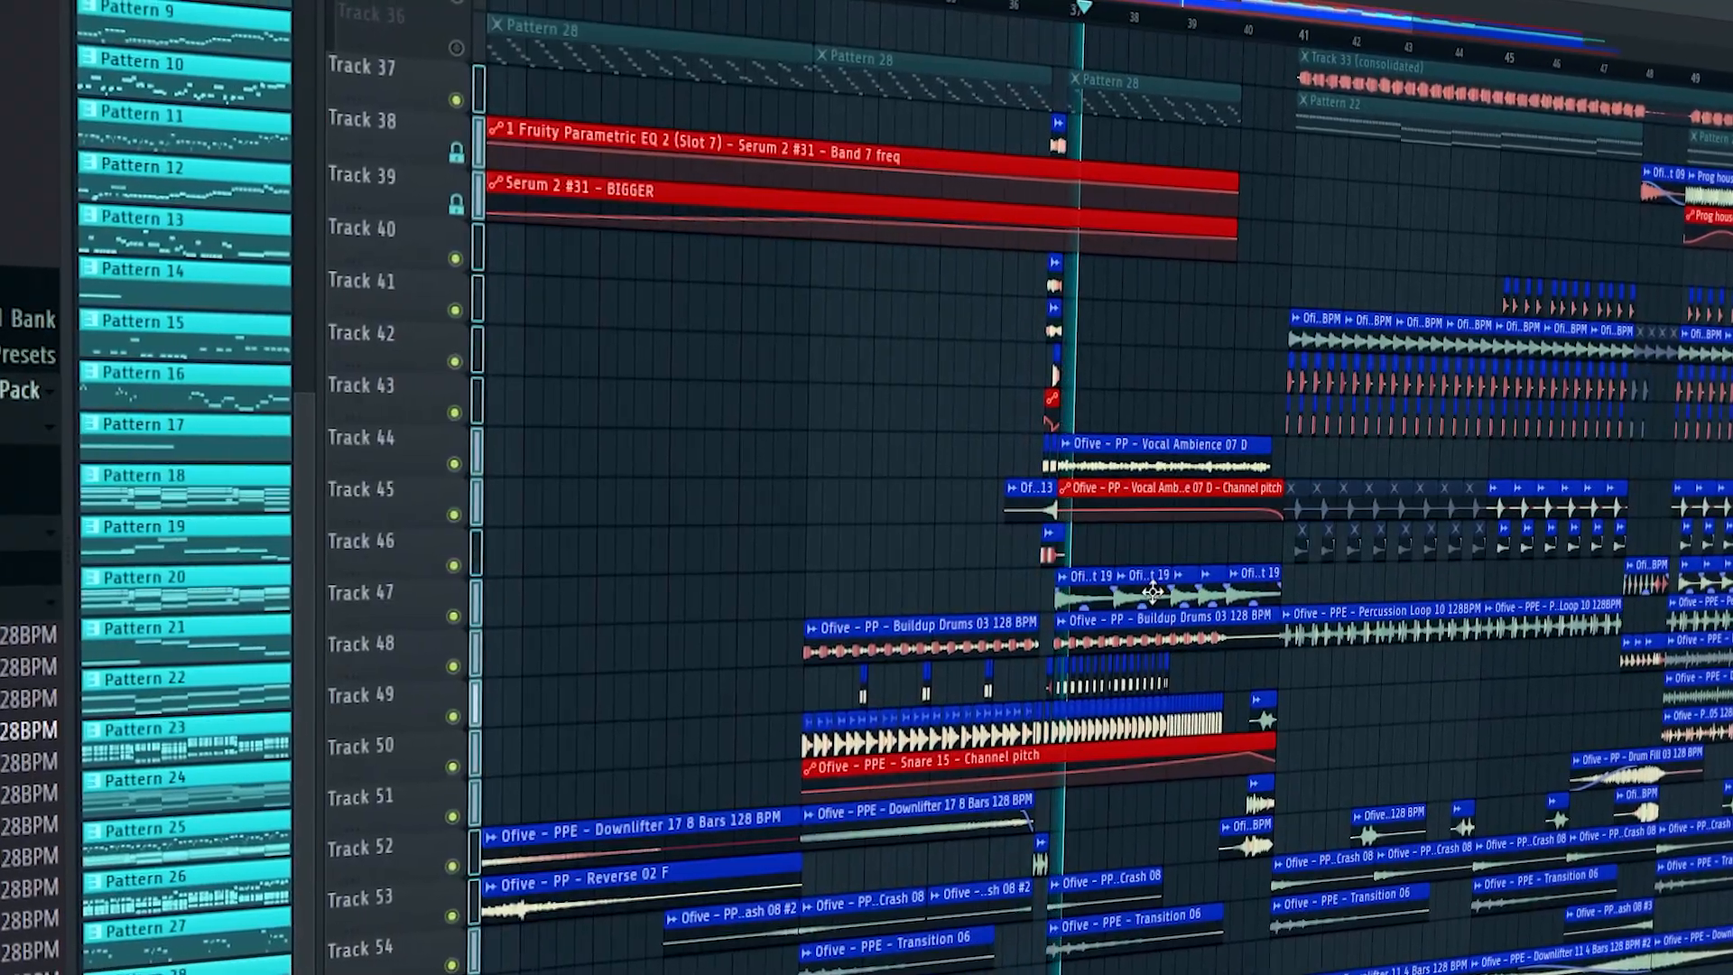
scroll(1153, 577, down, 1)
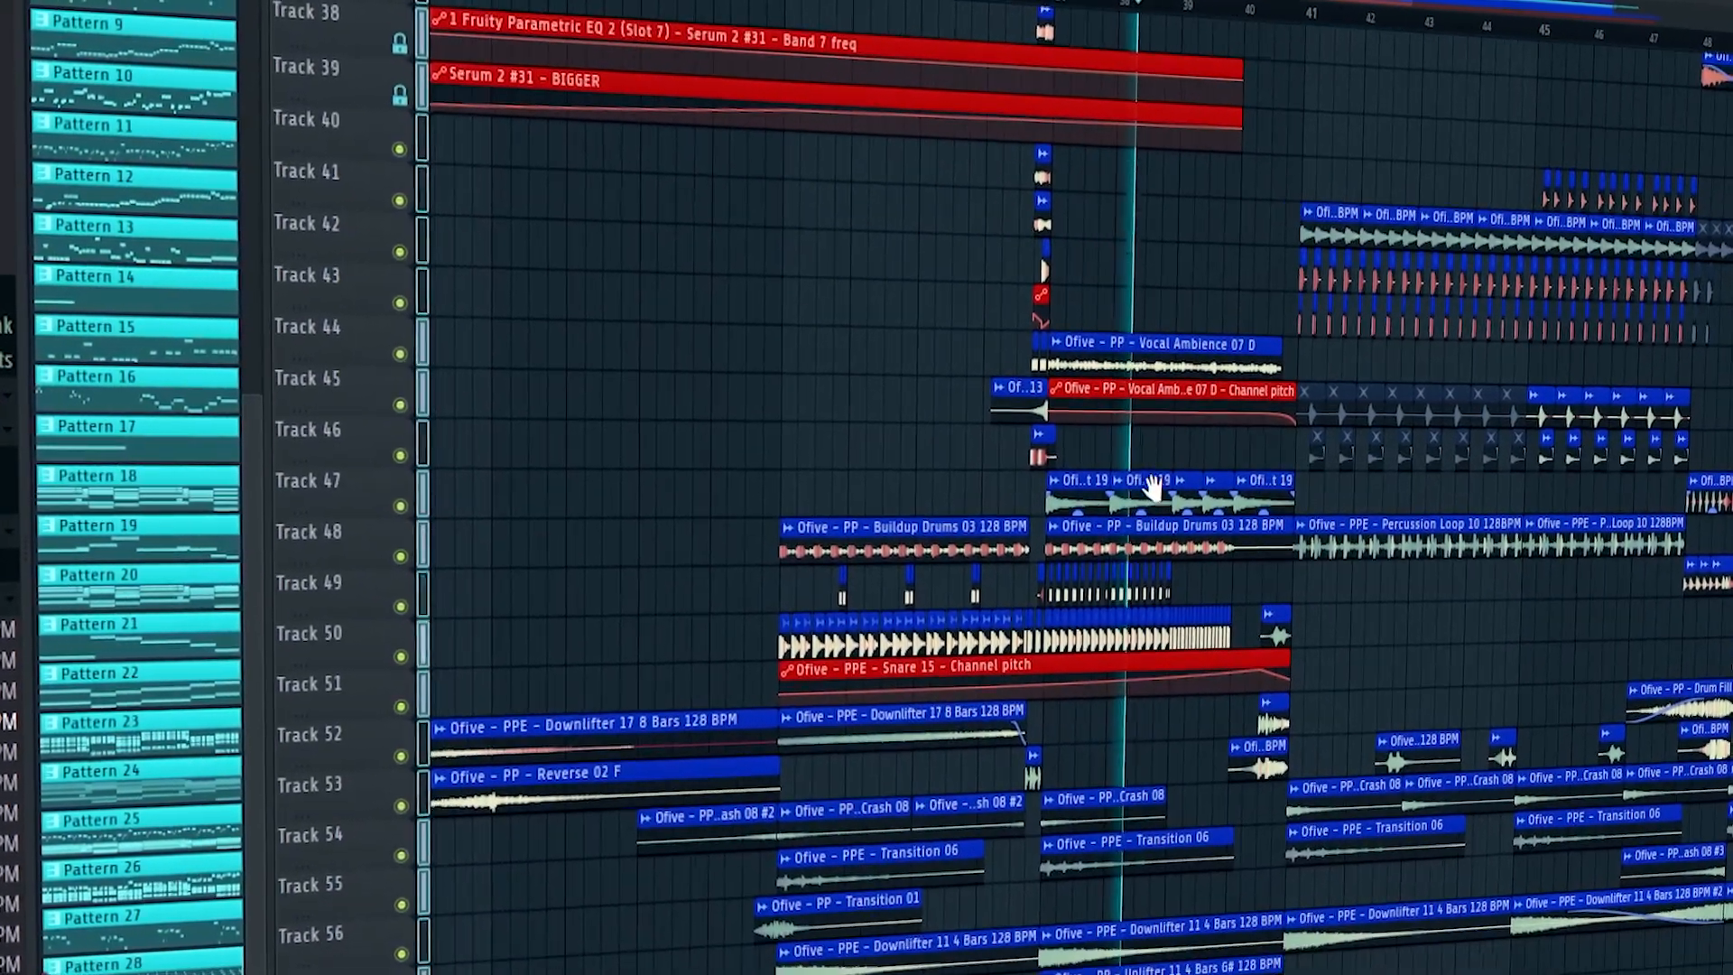
scroll(1152, 487, down, 2)
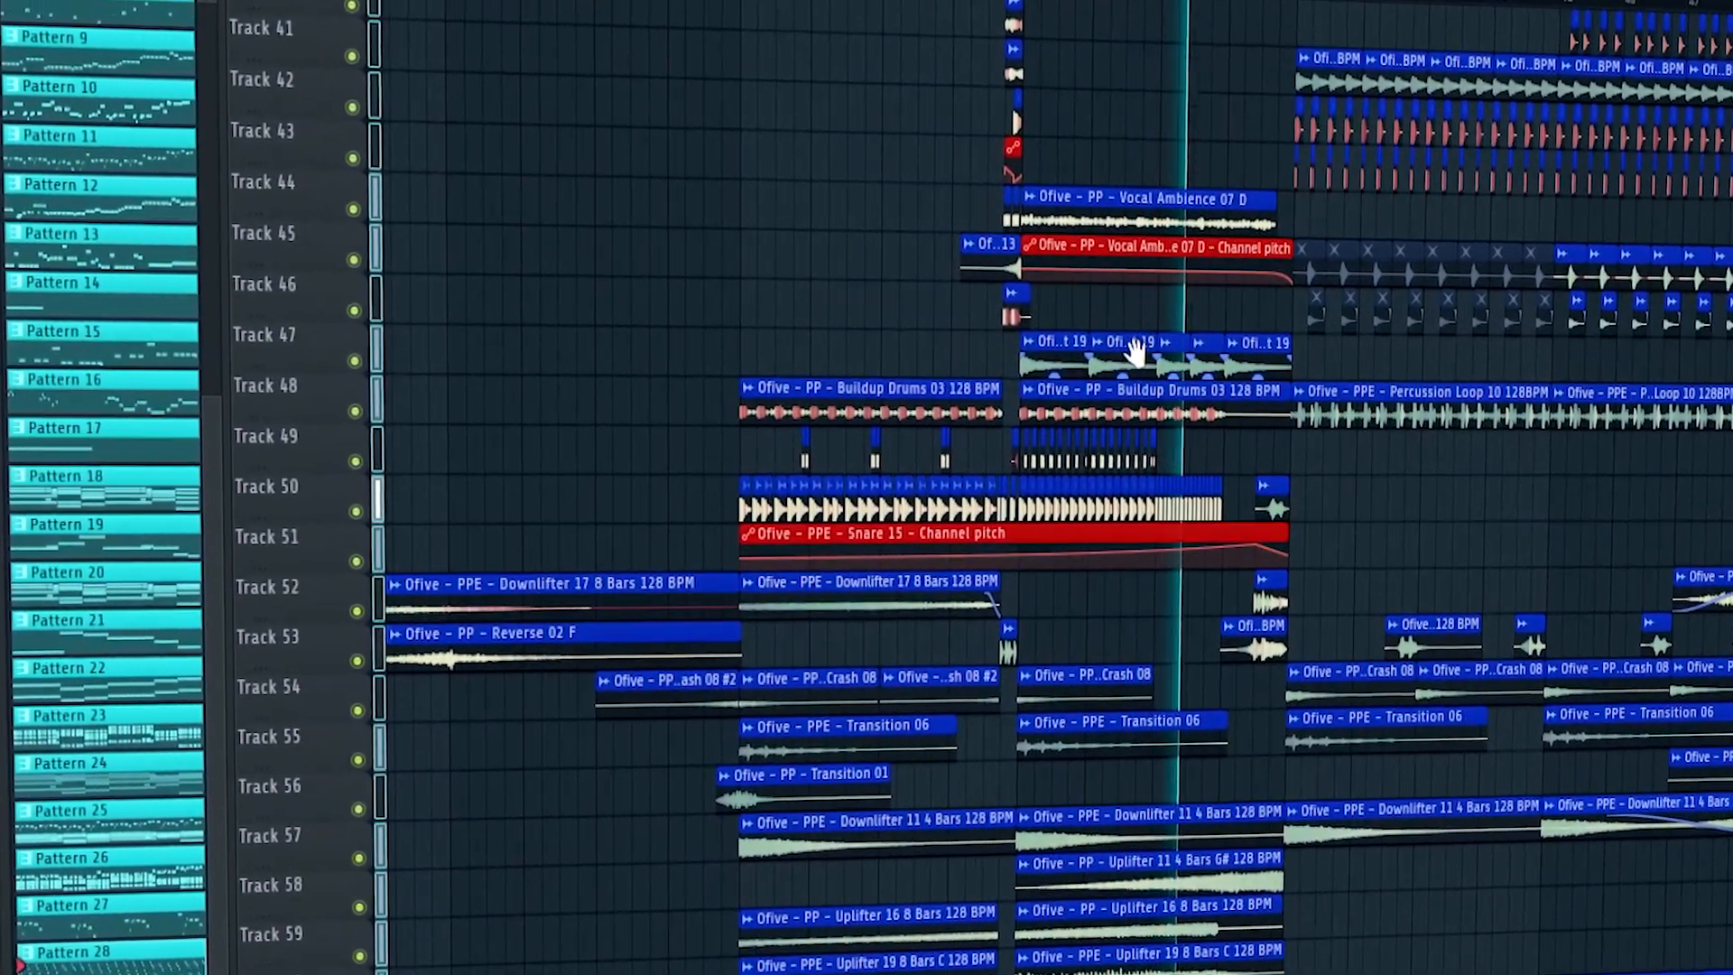
Examine the short fill before bar 37, including the shapwer clips, Unique FX and vocal ambience on Tracks 37 to 53.
scroll(1135, 352, down, 3)
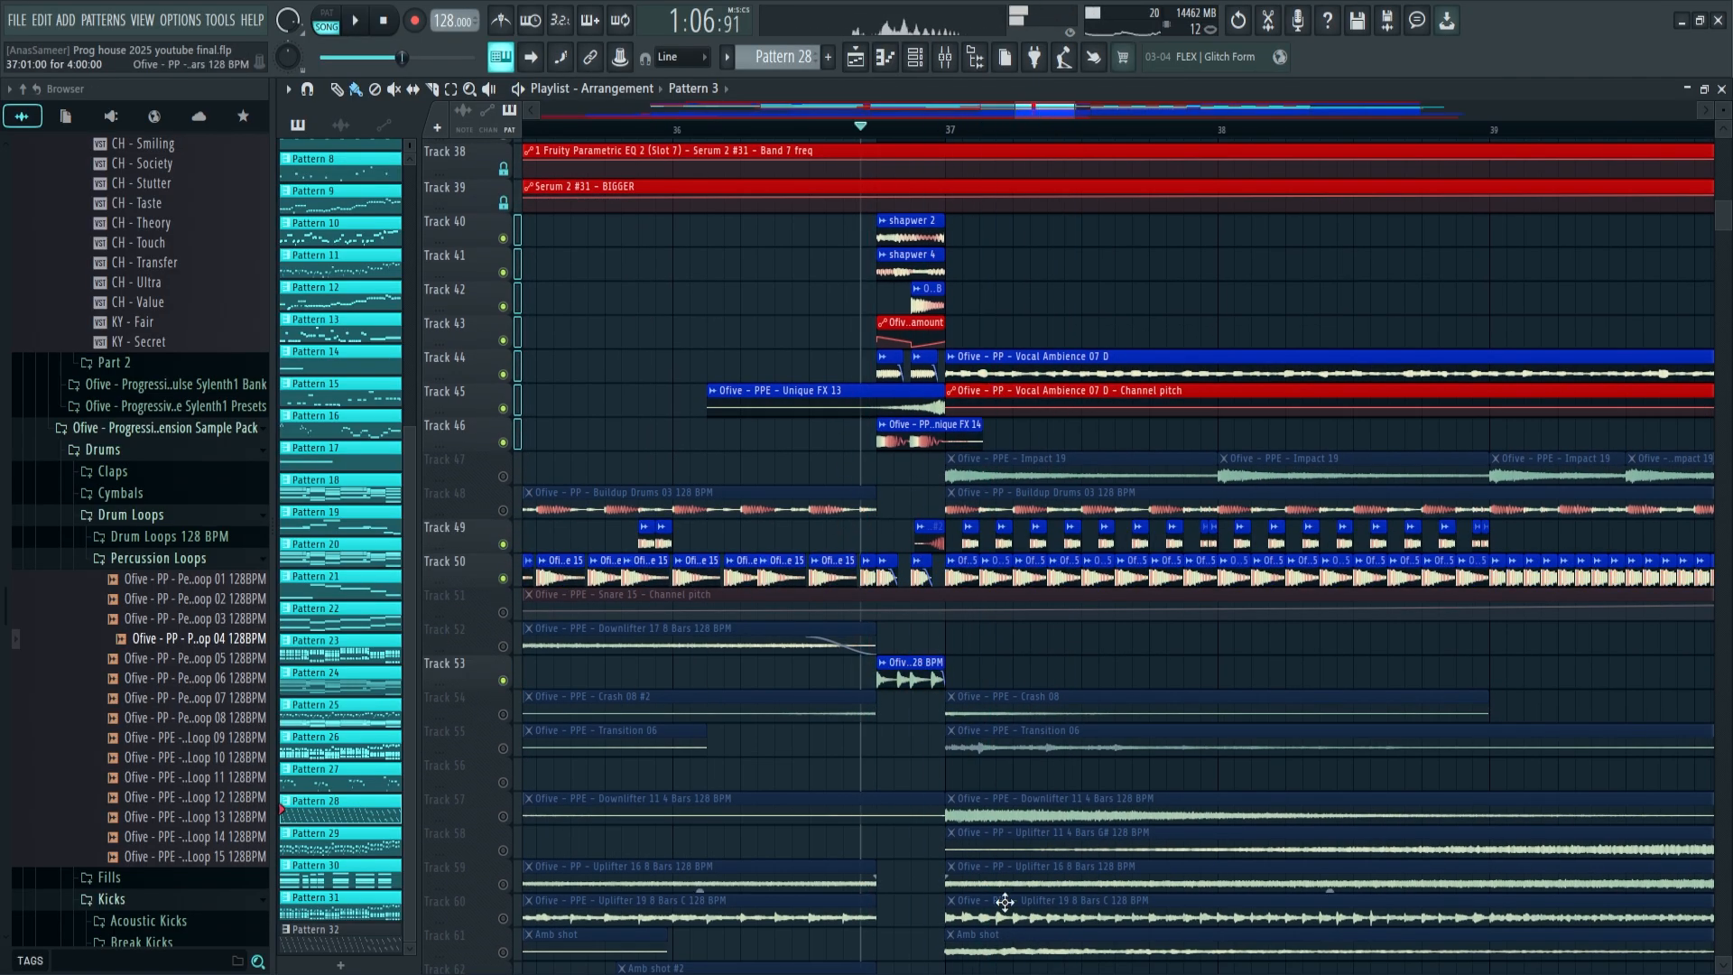
scroll(504, 302, up, 2)
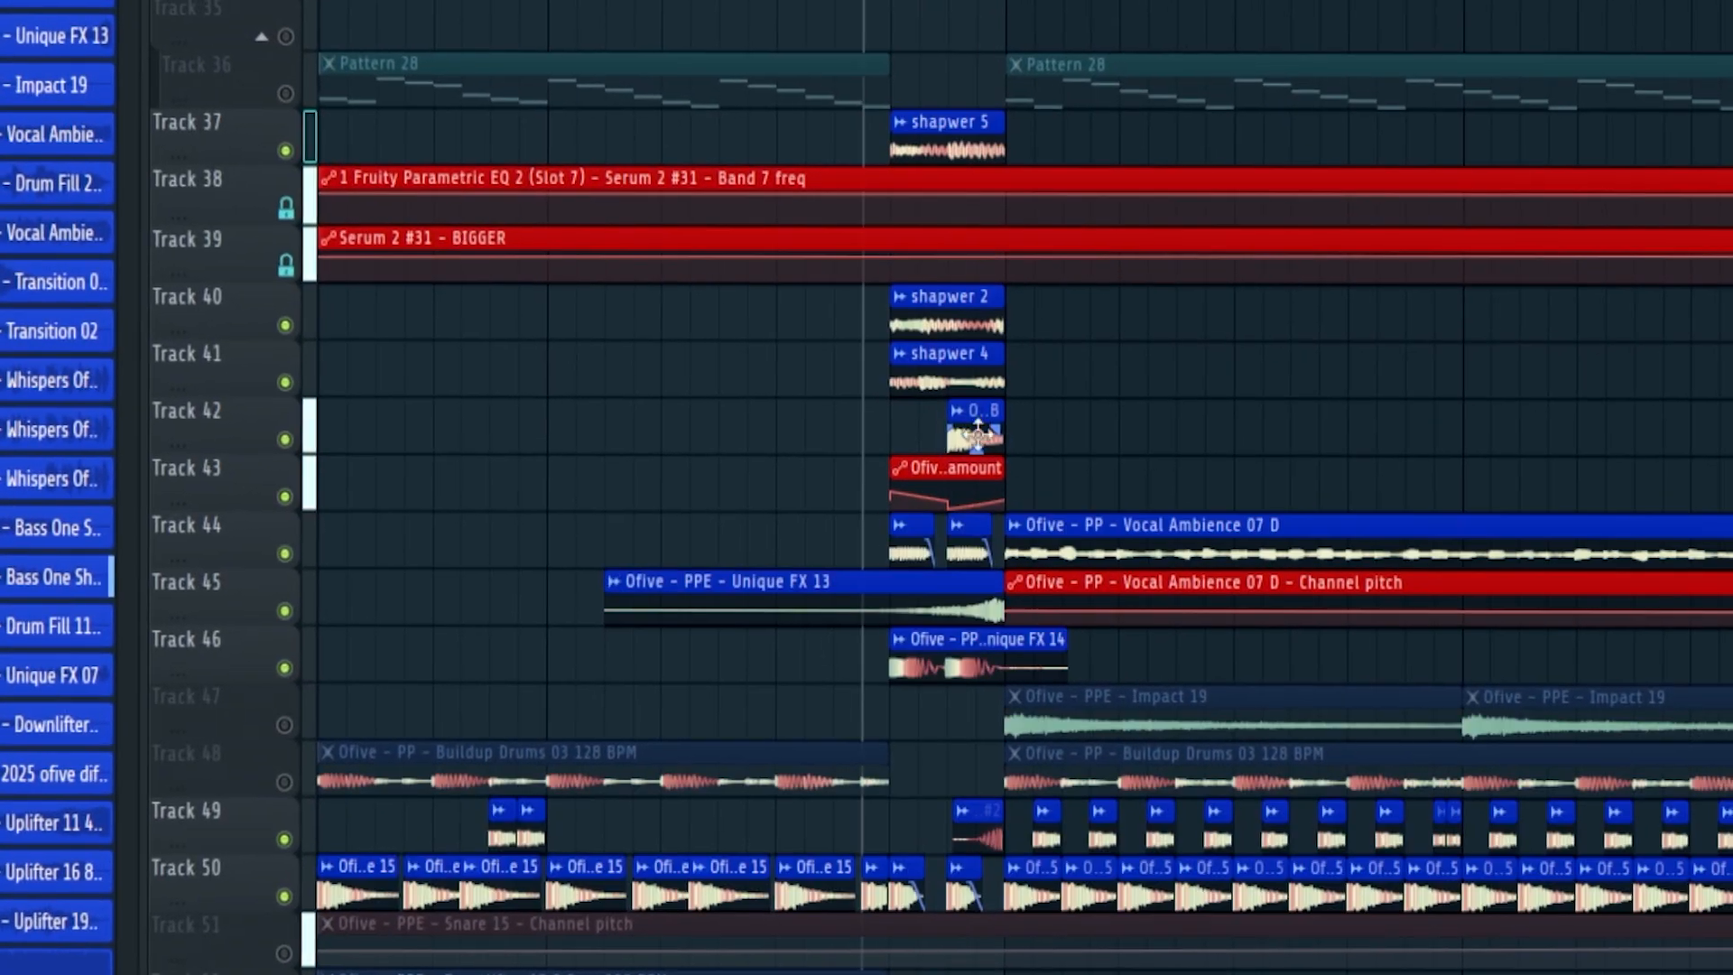
click(922, 567)
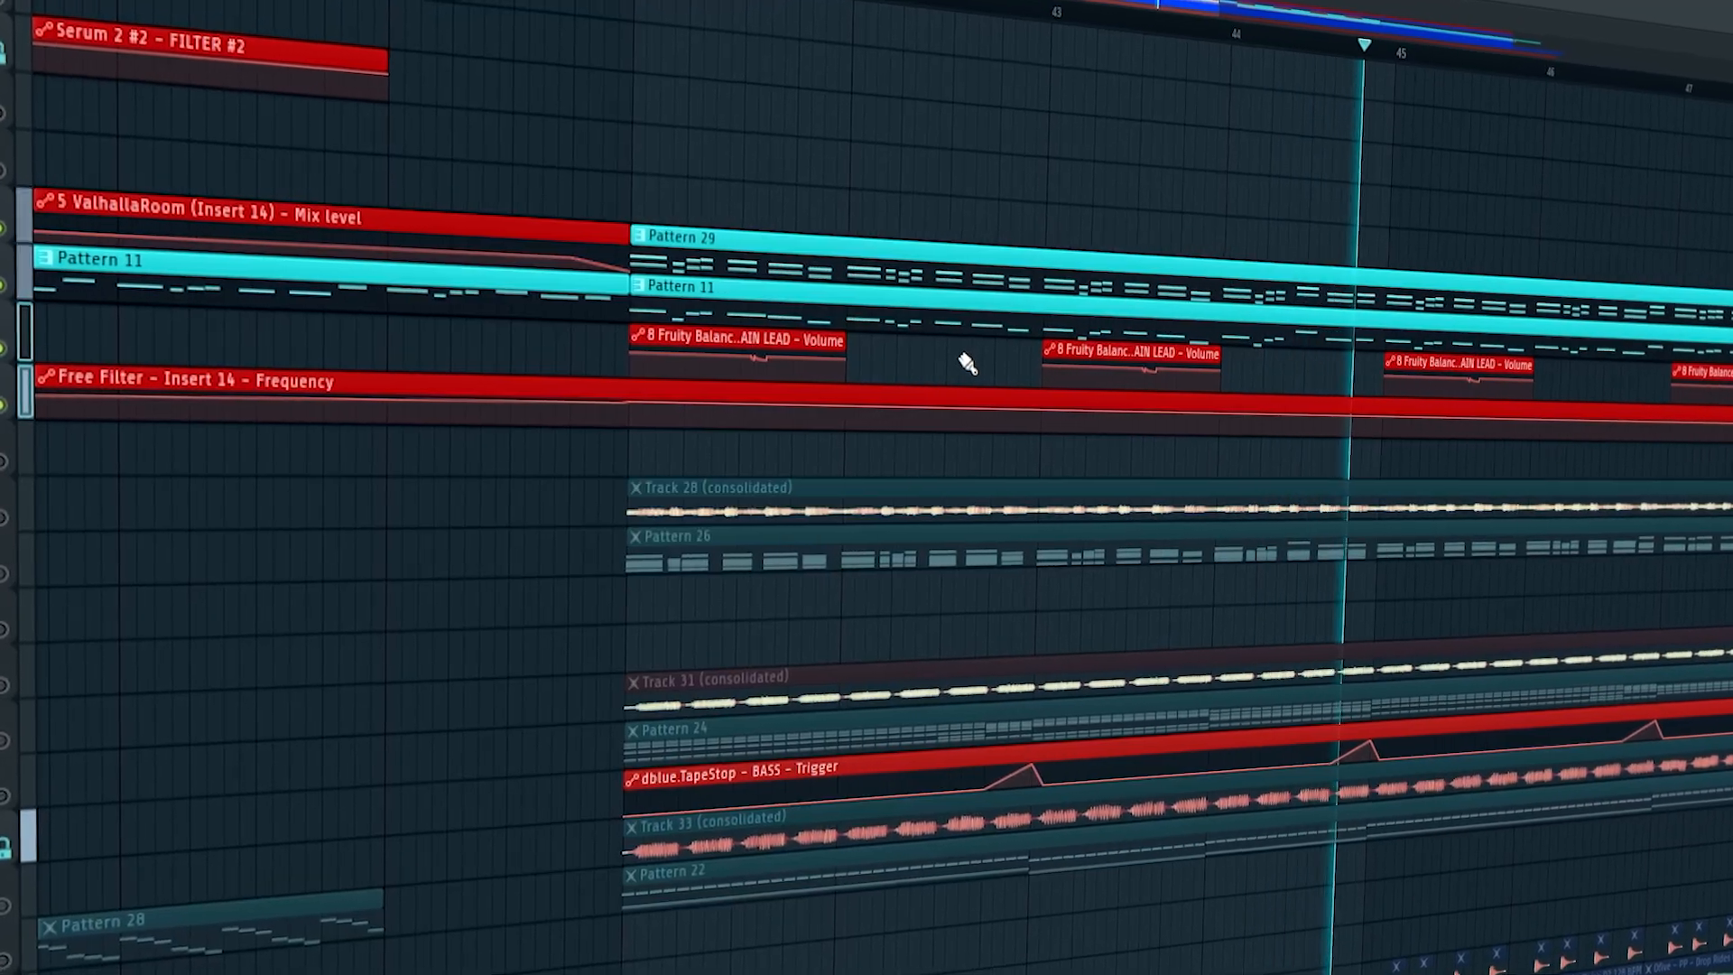
Play the drop lead patterns 11 and 29 and view their Serum 2 presets, LD - Throne and PL - Colorful.
key(space)
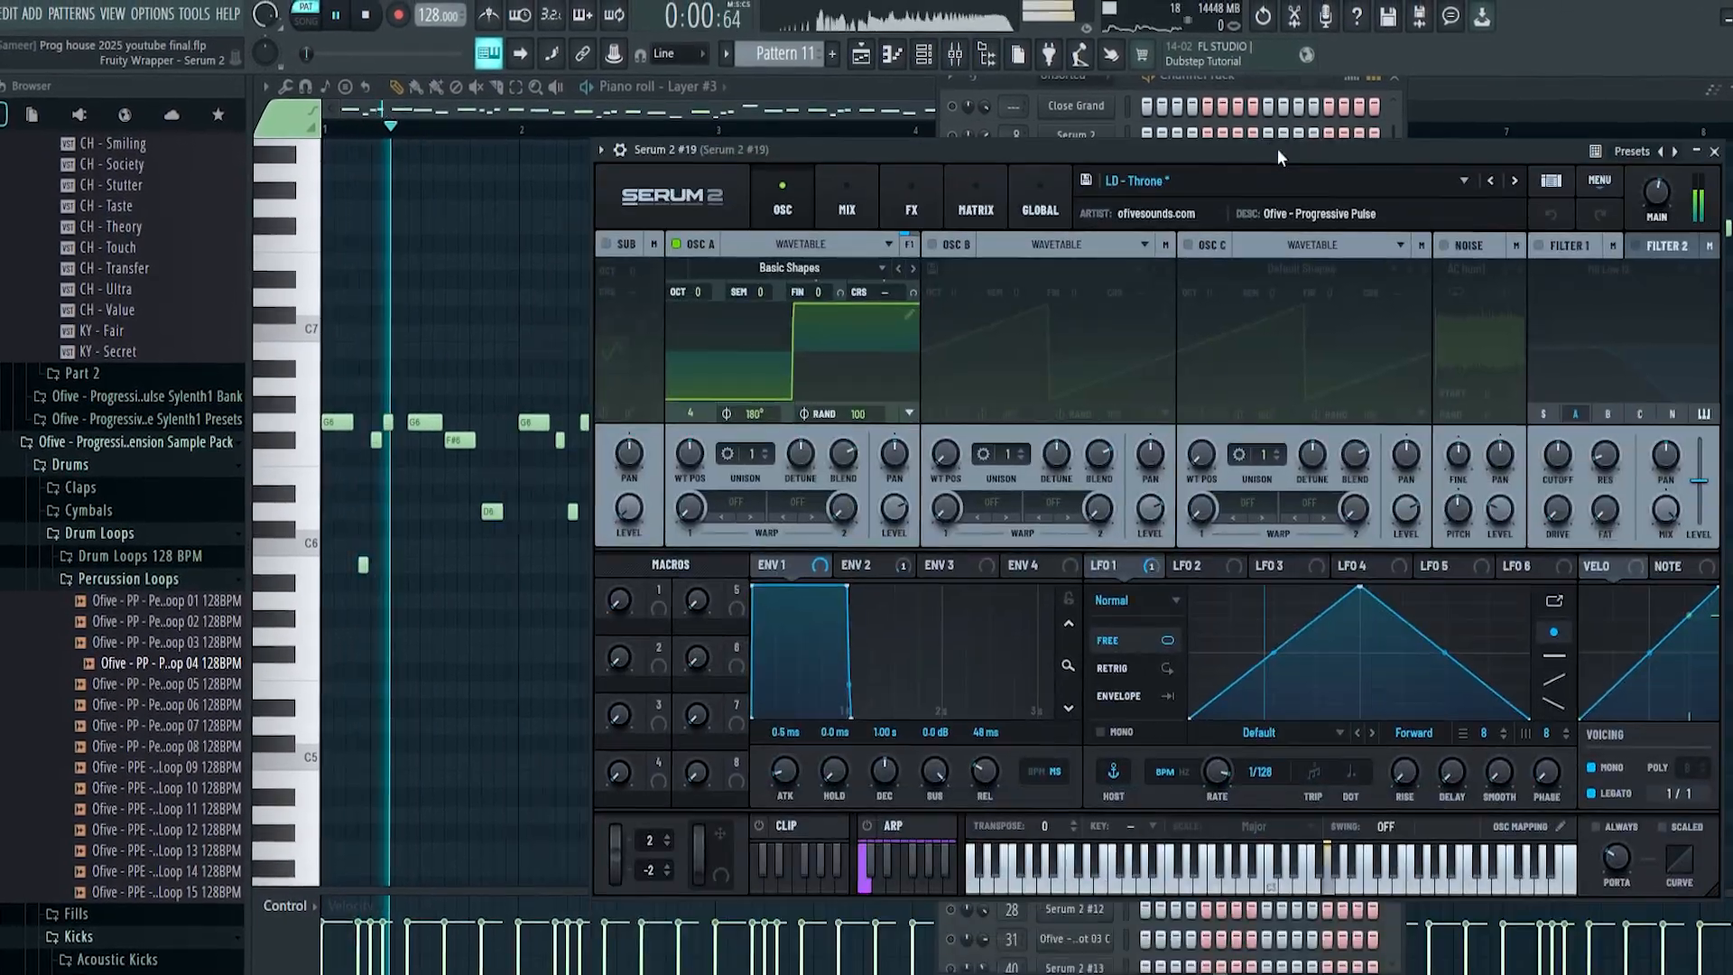
drag(1278, 152, 1253, 158)
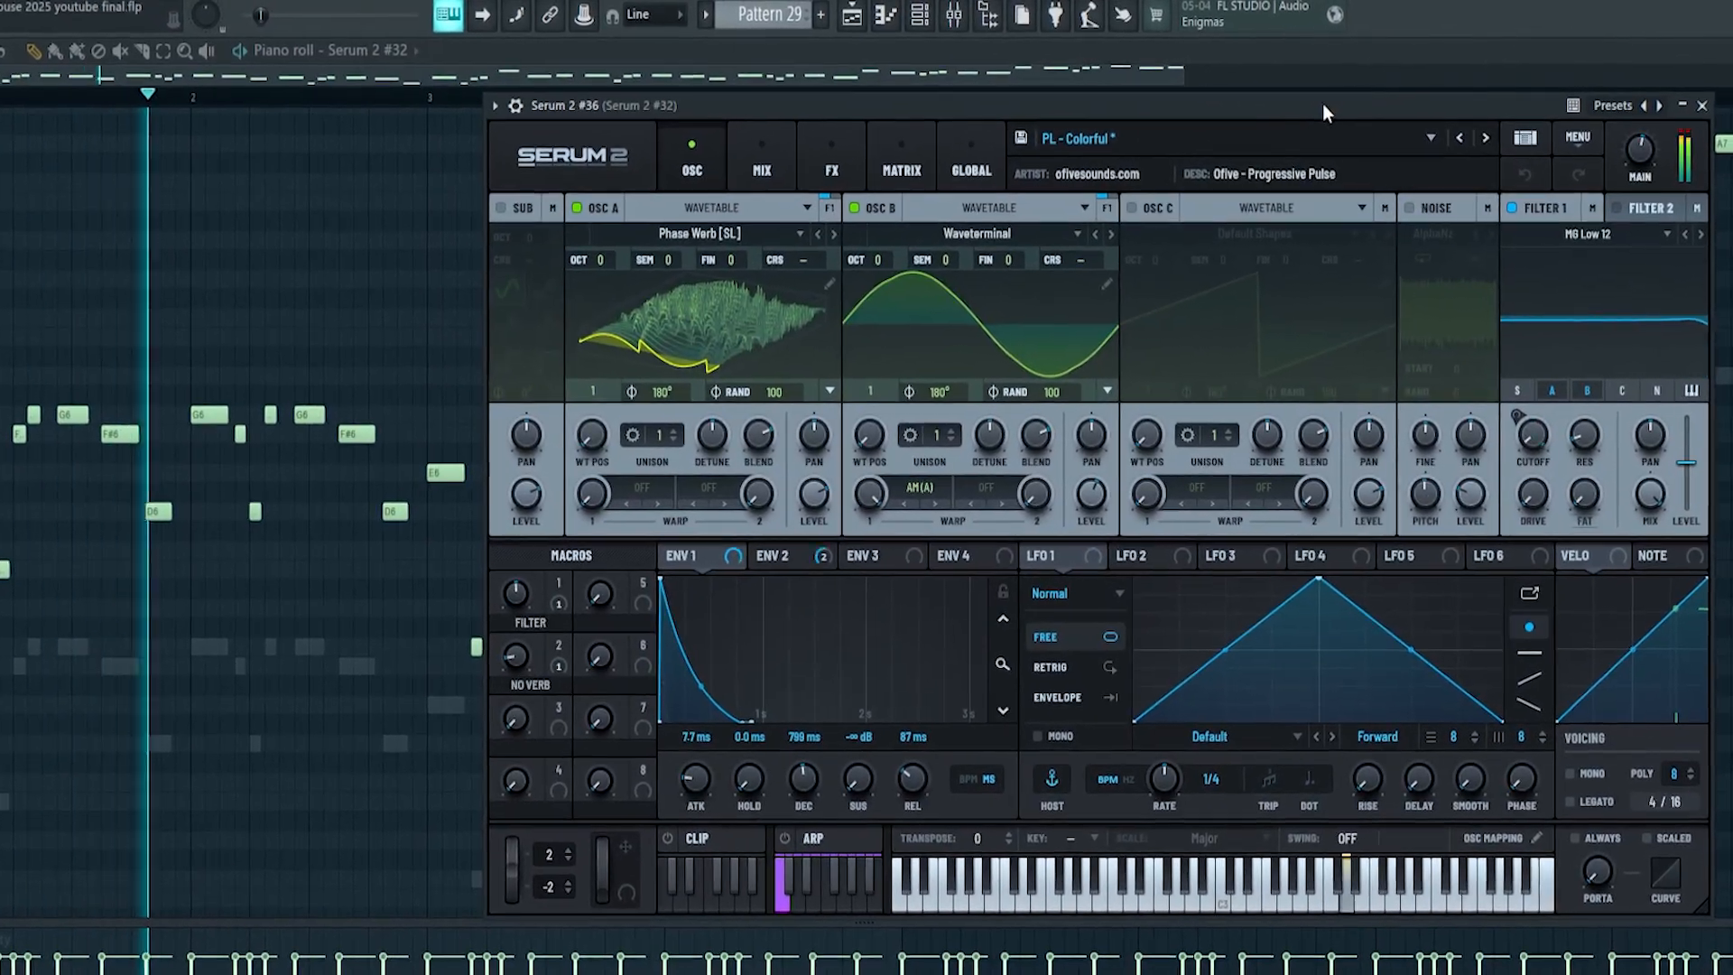
key(space)
click(925, 12)
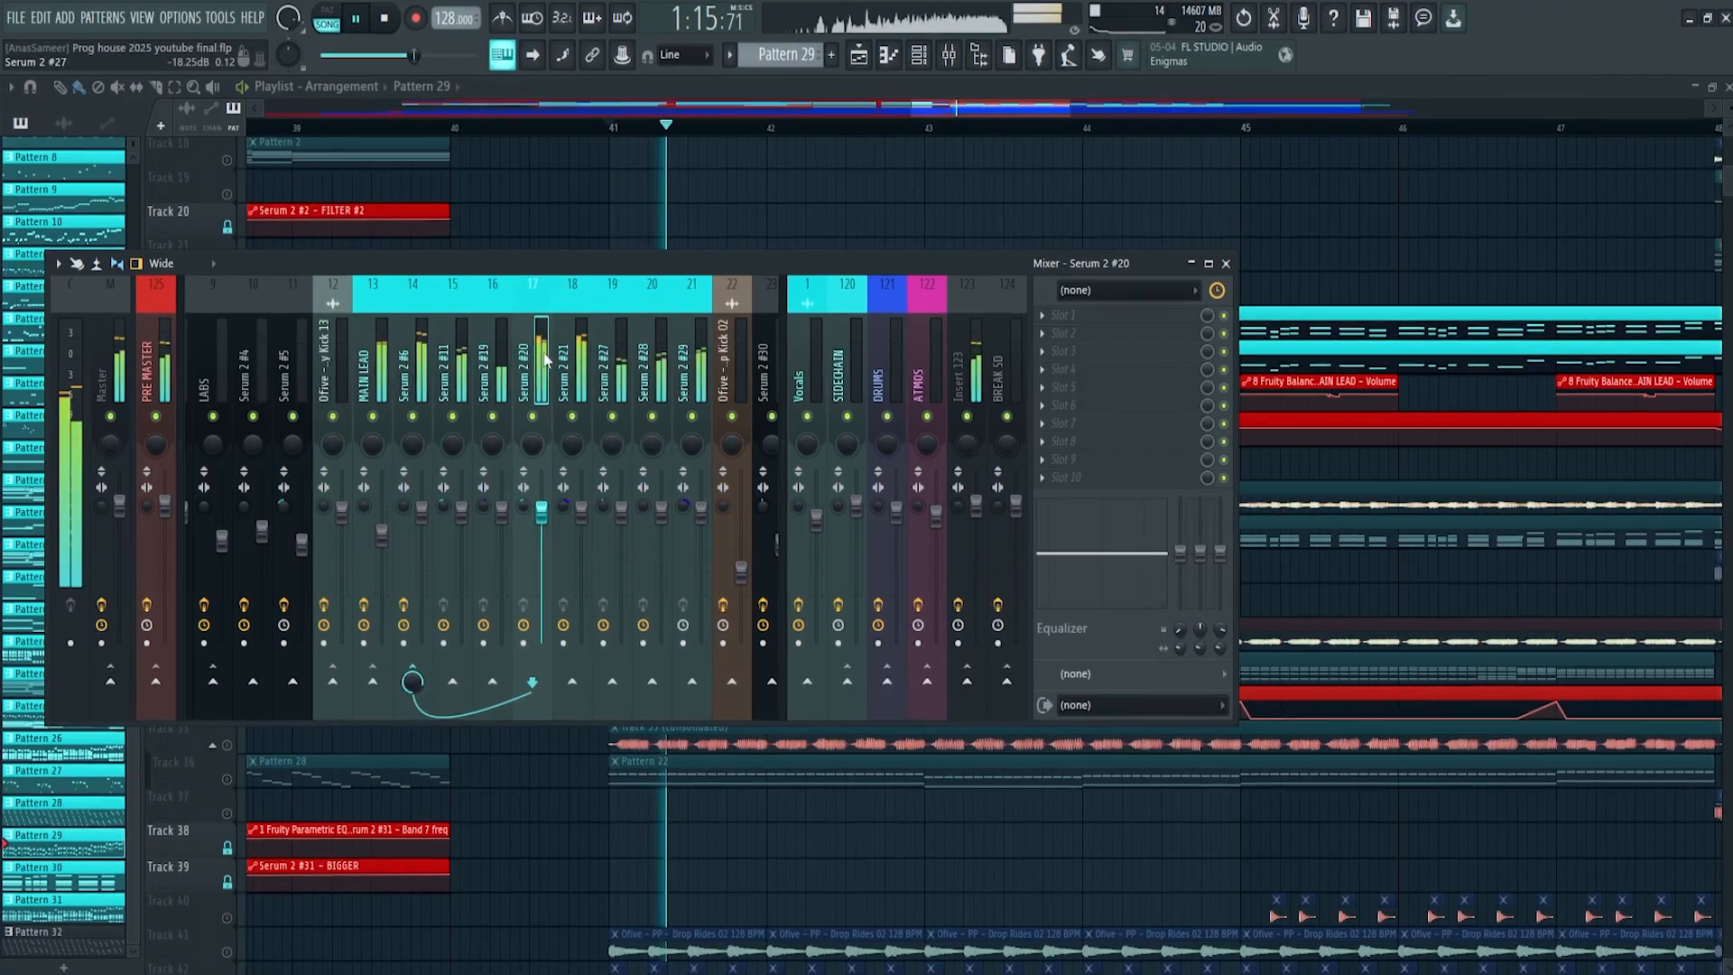
Inspect the layered lead mixer tracks and examine the first Fruity Parametric EQ 2 on Serum 2 #6 during playback.
drag(544, 354, 425, 349)
key(space)
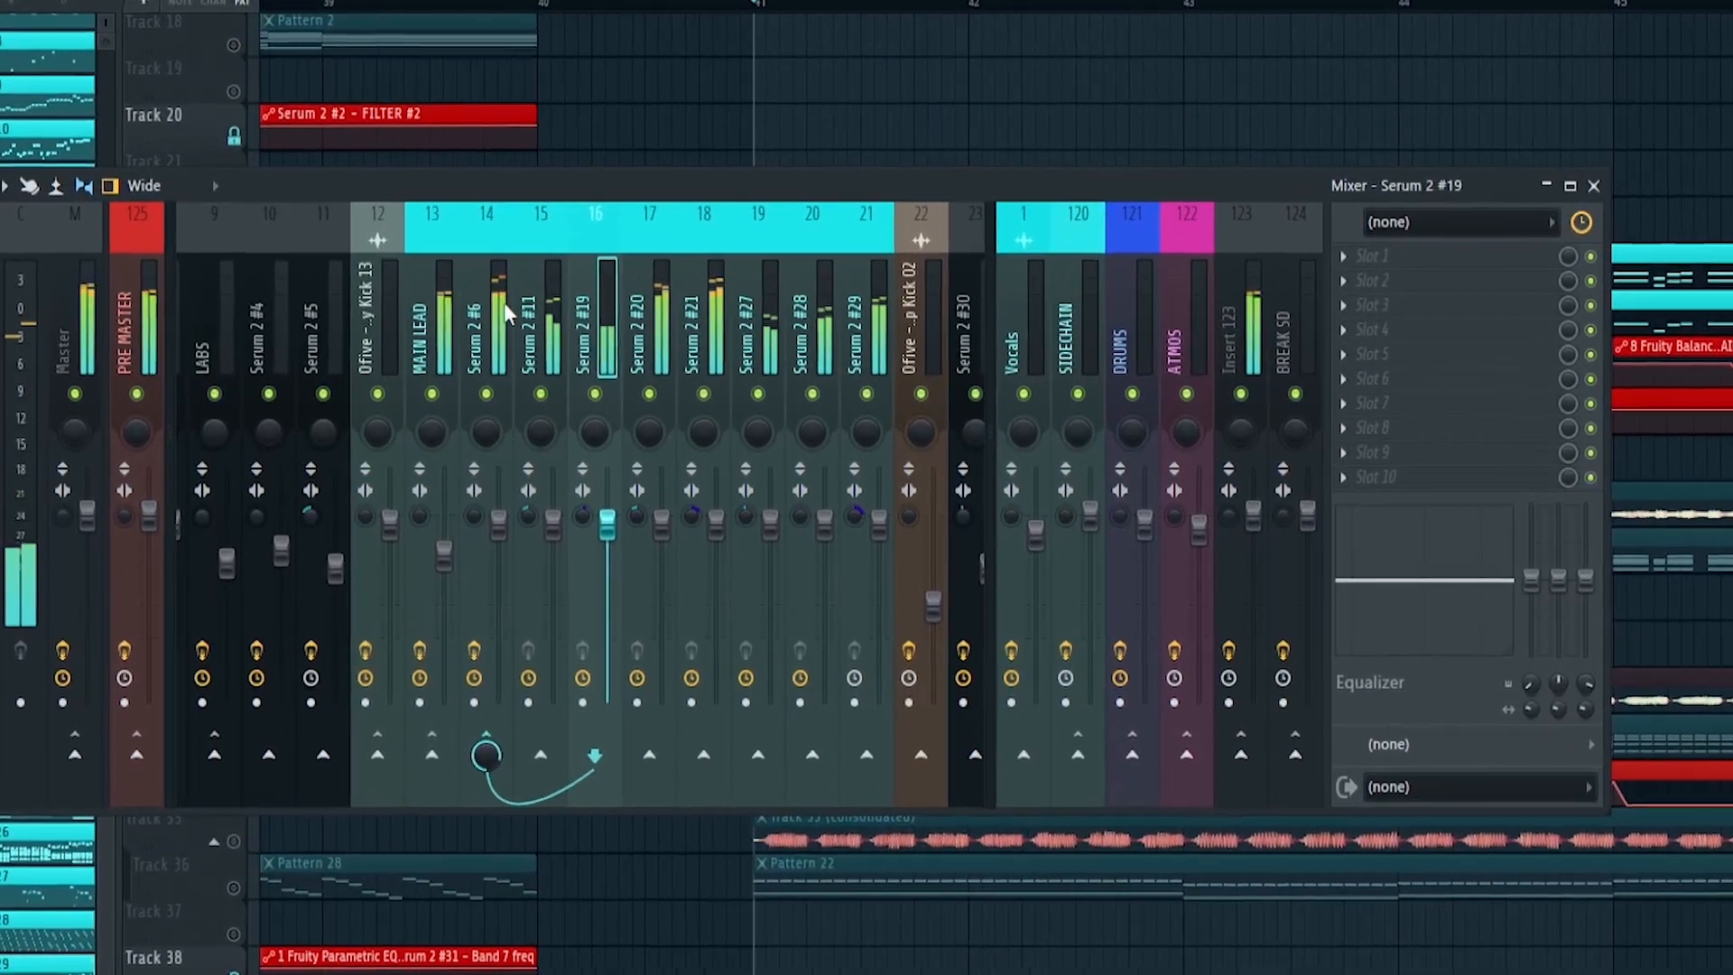
click(503, 301)
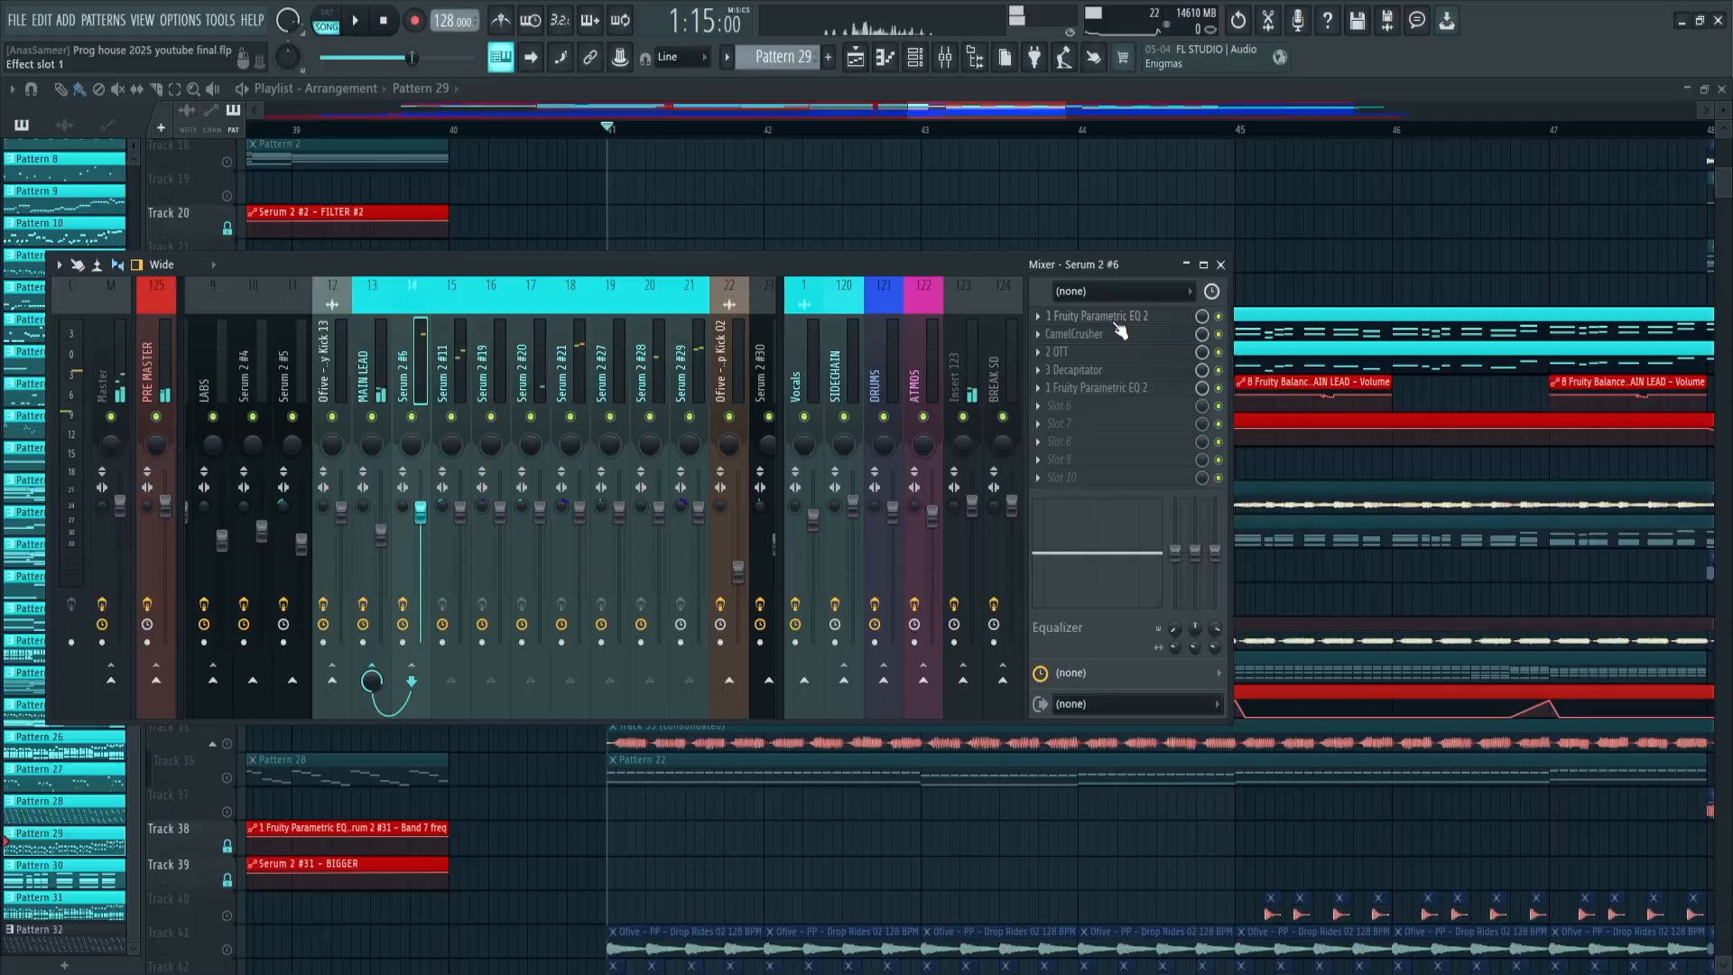
click(1116, 318)
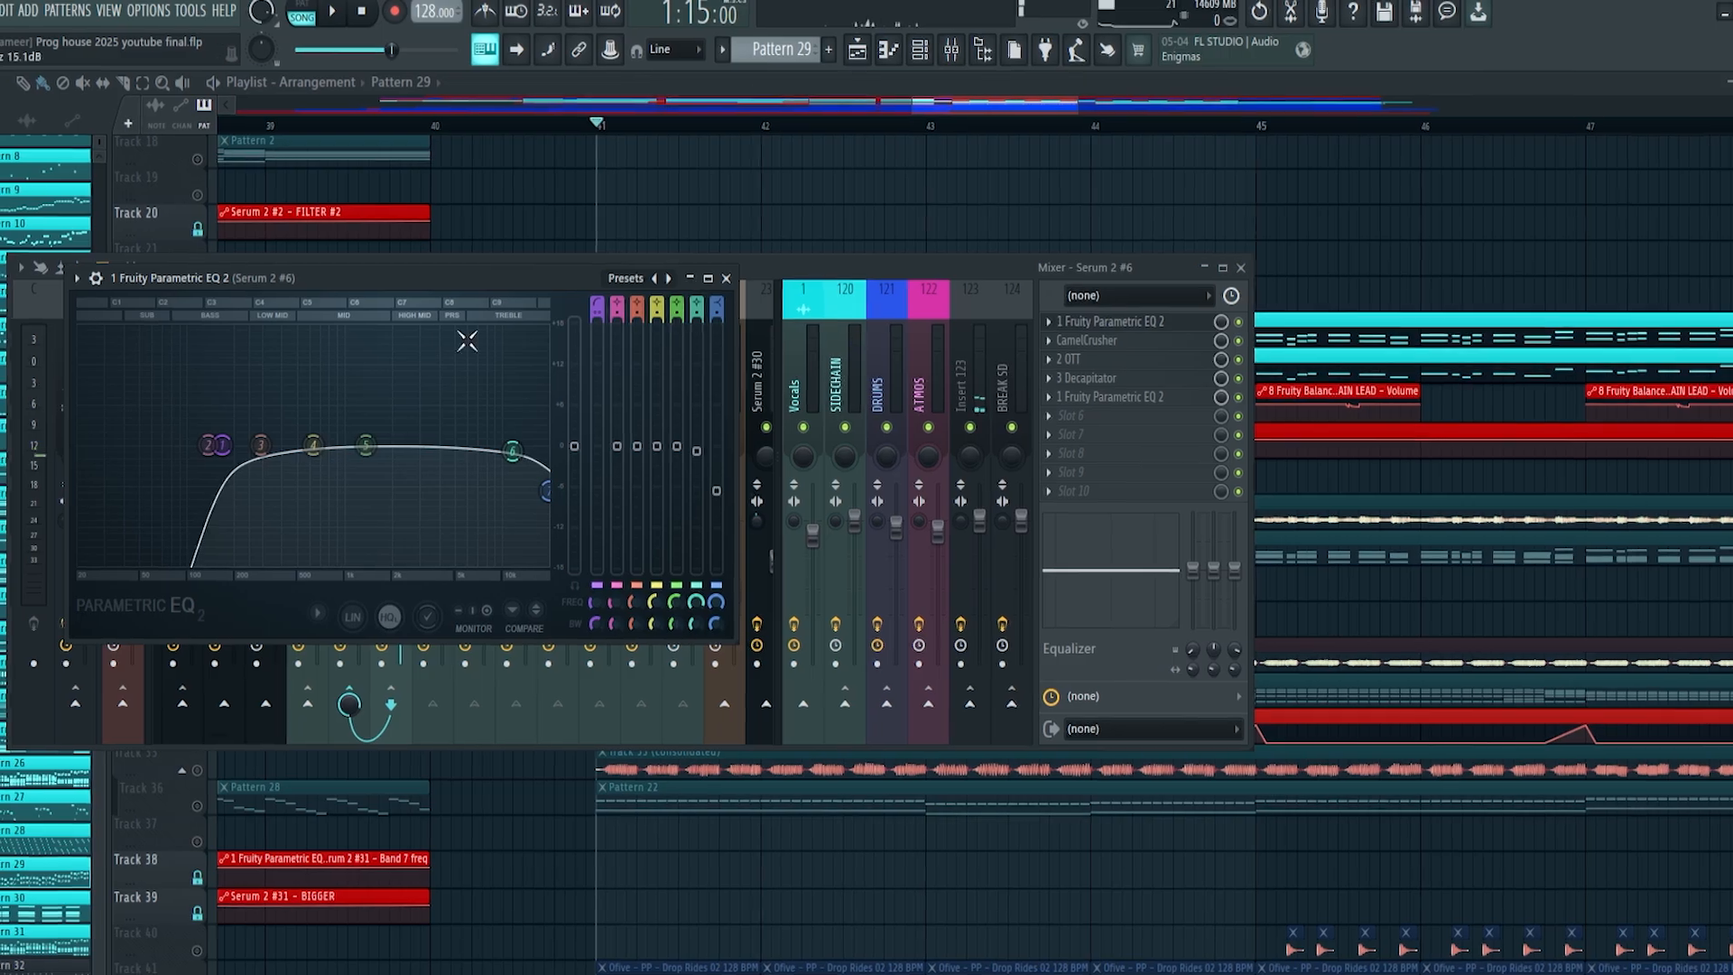
drag(394, 278, 518, 276)
drag(518, 276, 559, 276)
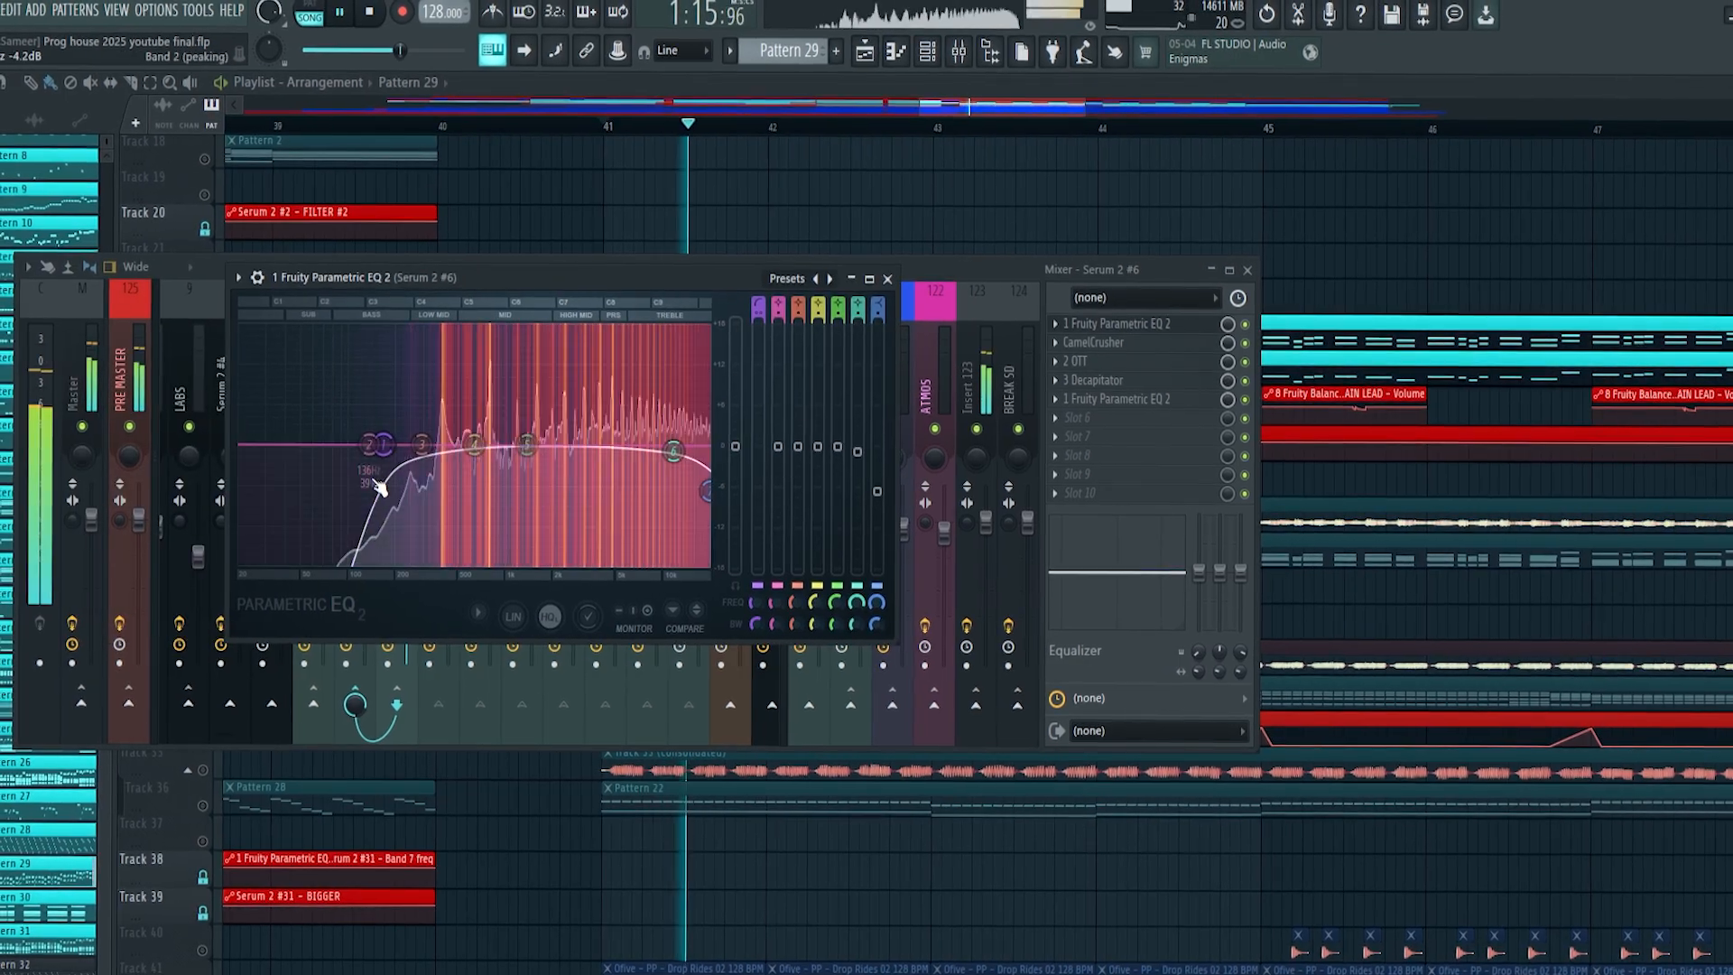
key(space)
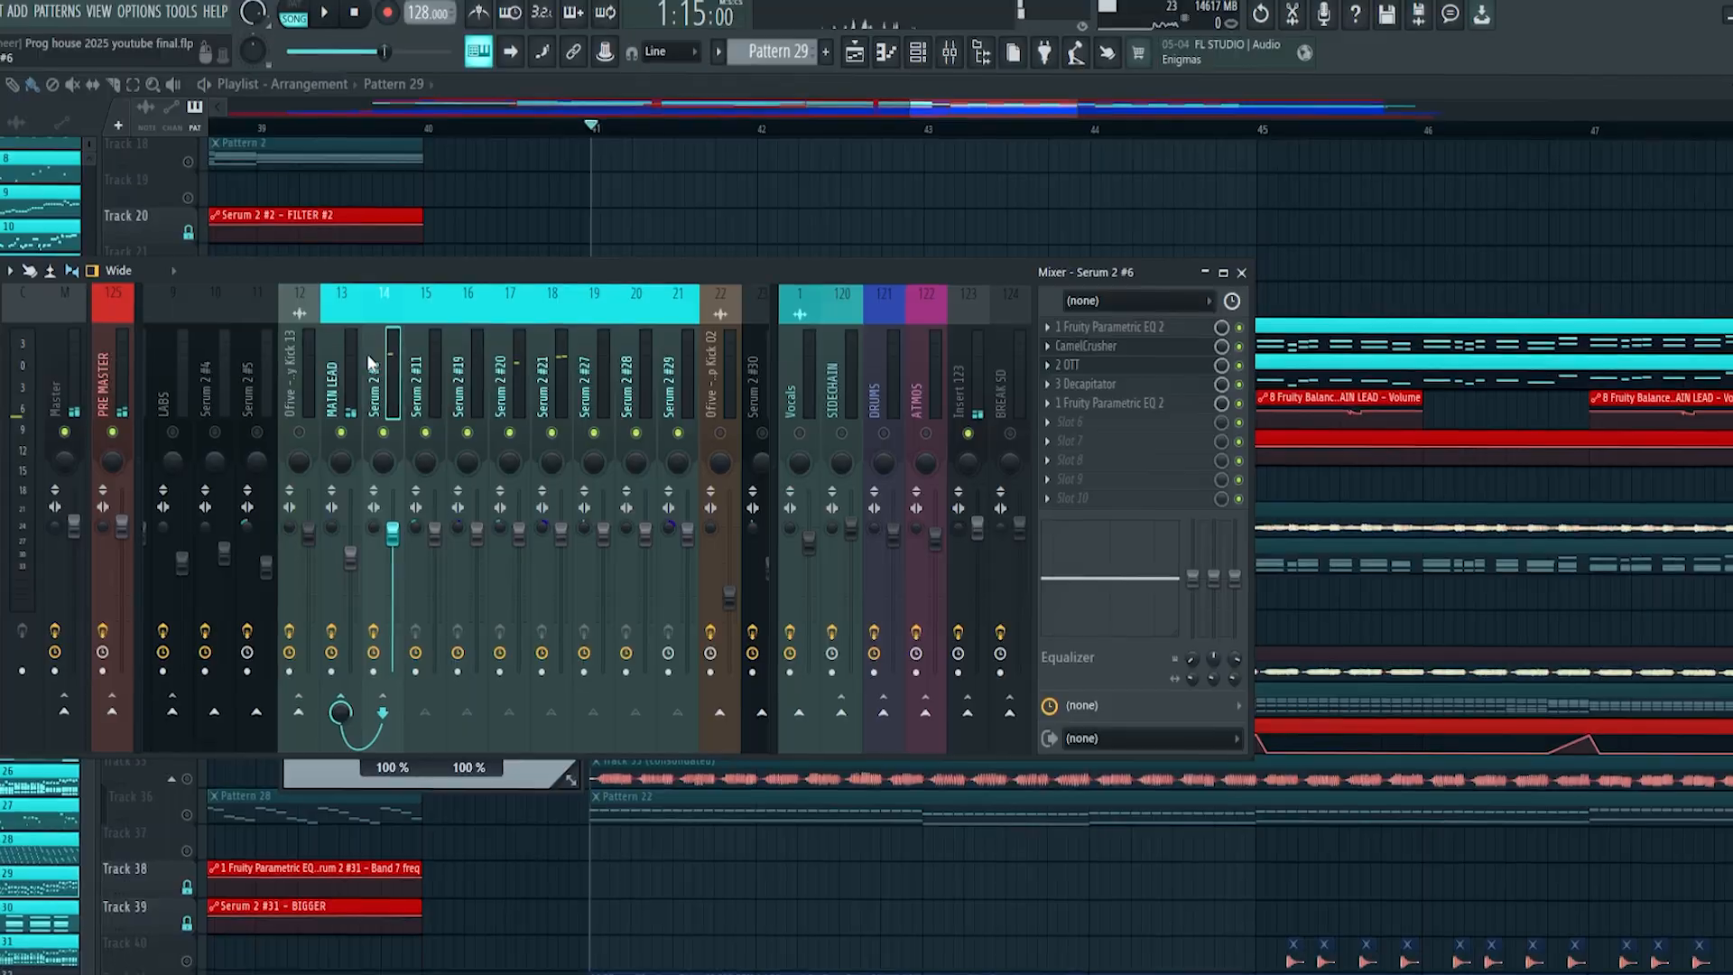
Examine the MAIN LEAD mixer track's Fruity Parametric EQ 2 and soothe2 effects while the drop plays.
click(356, 379)
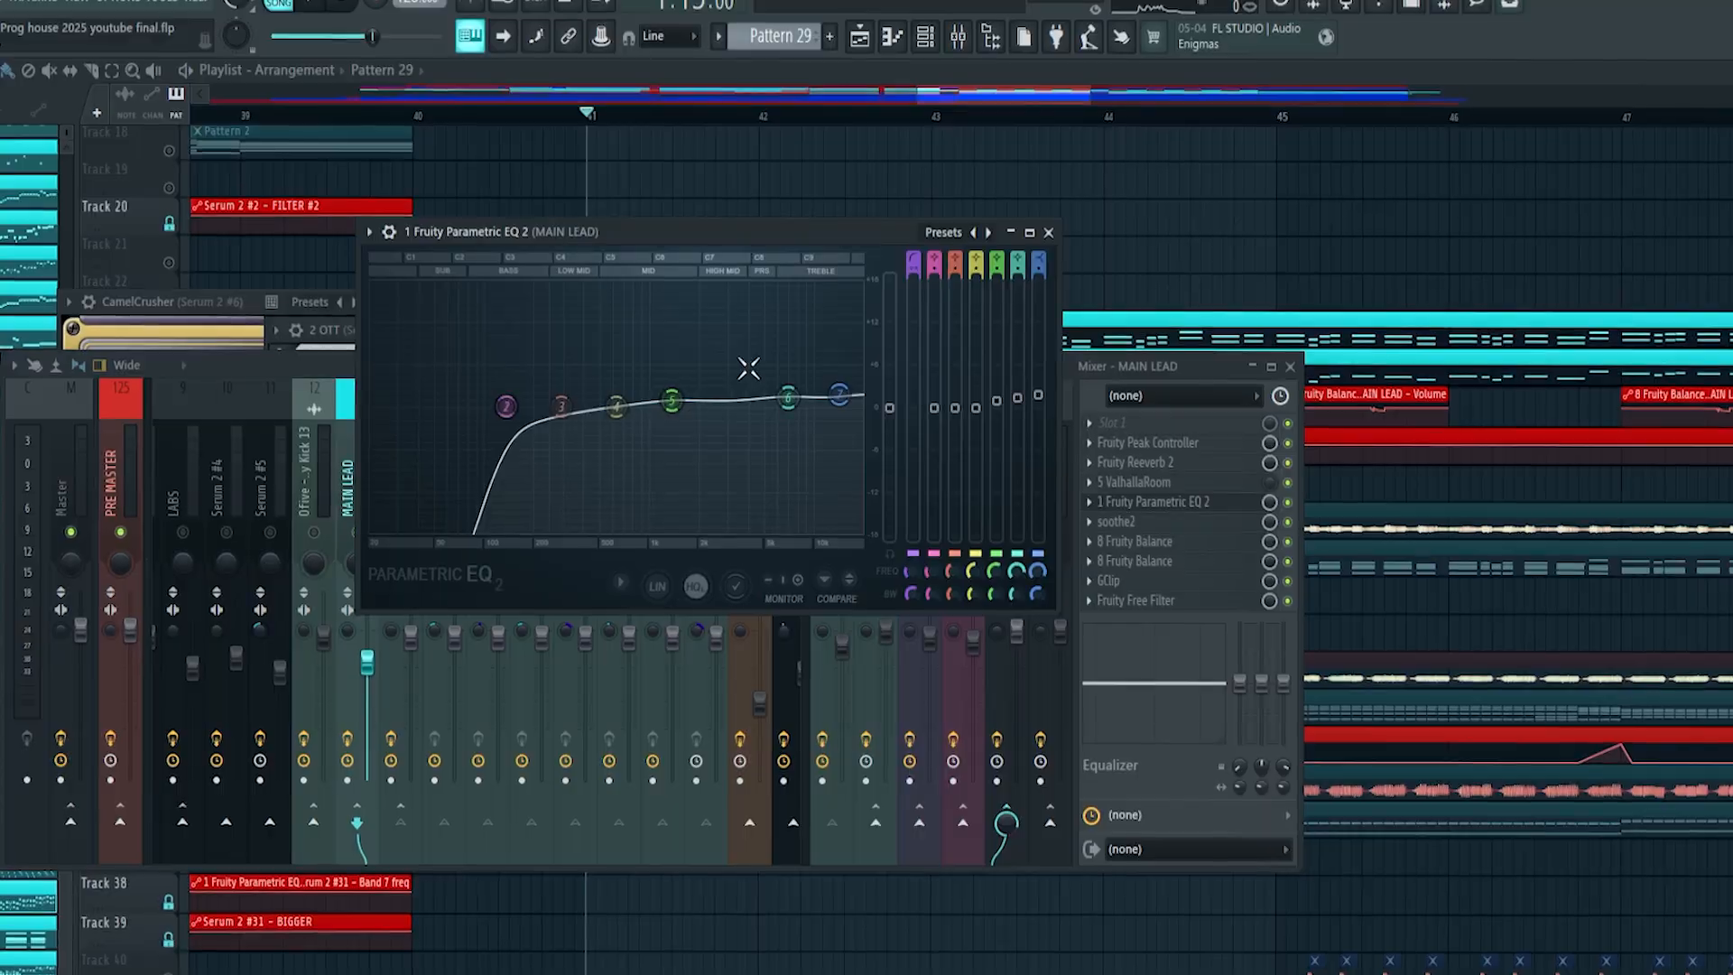
key(space)
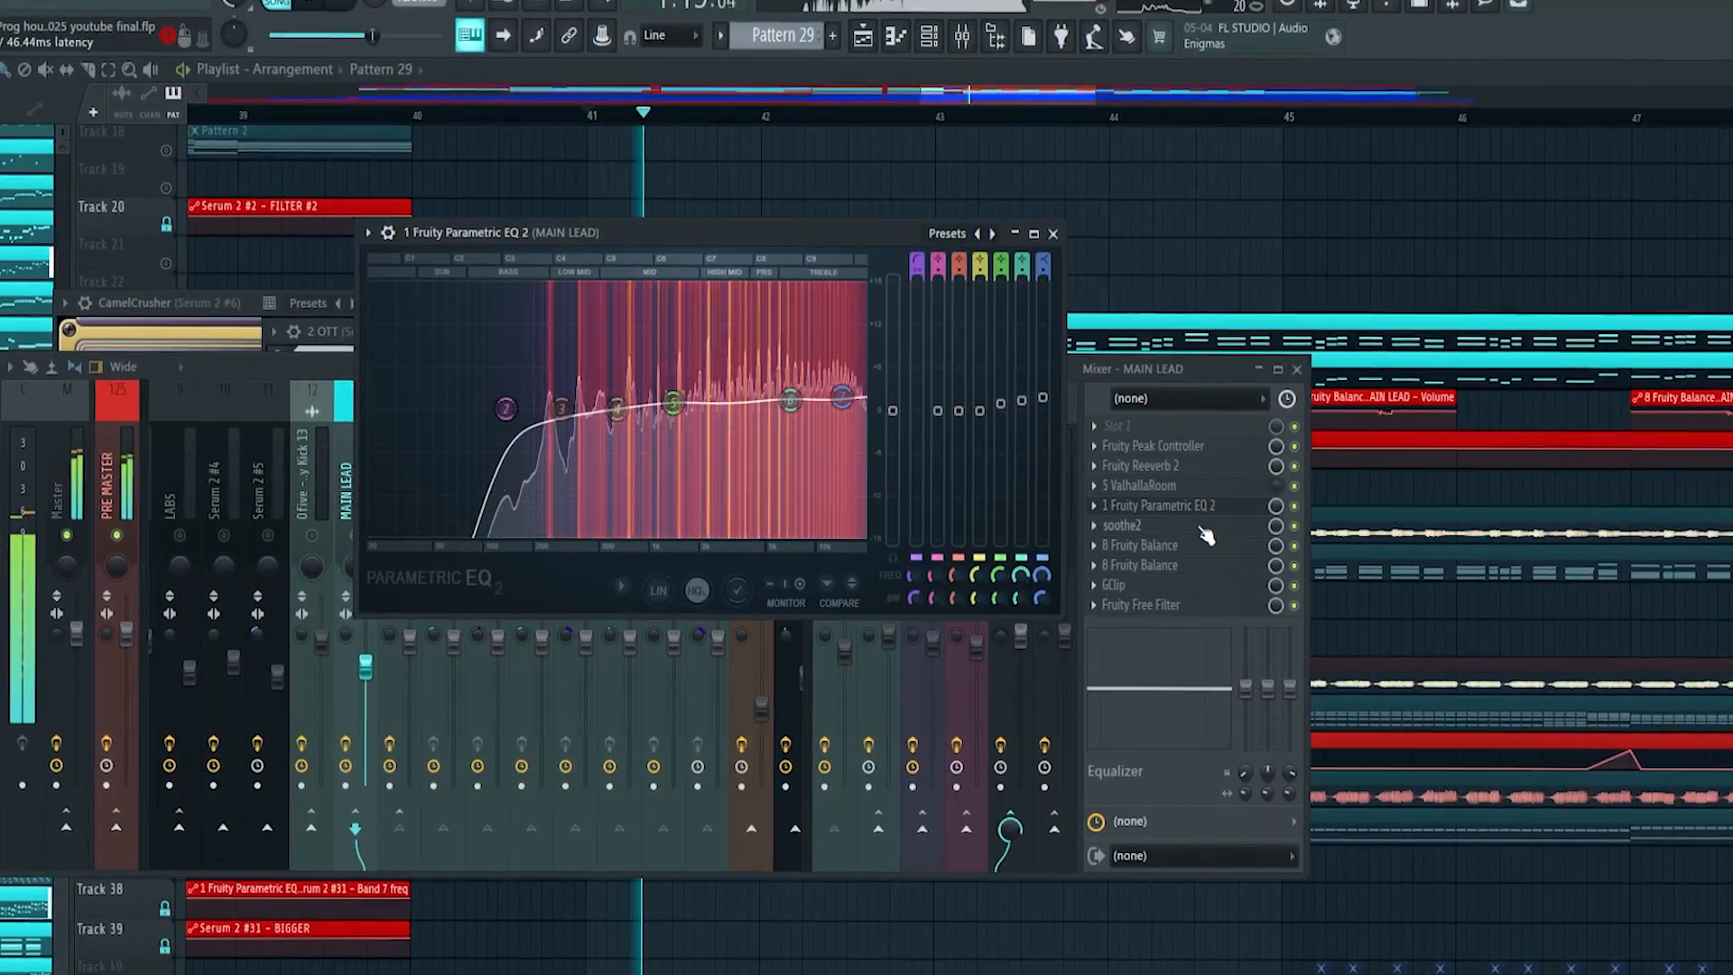
click(1201, 529)
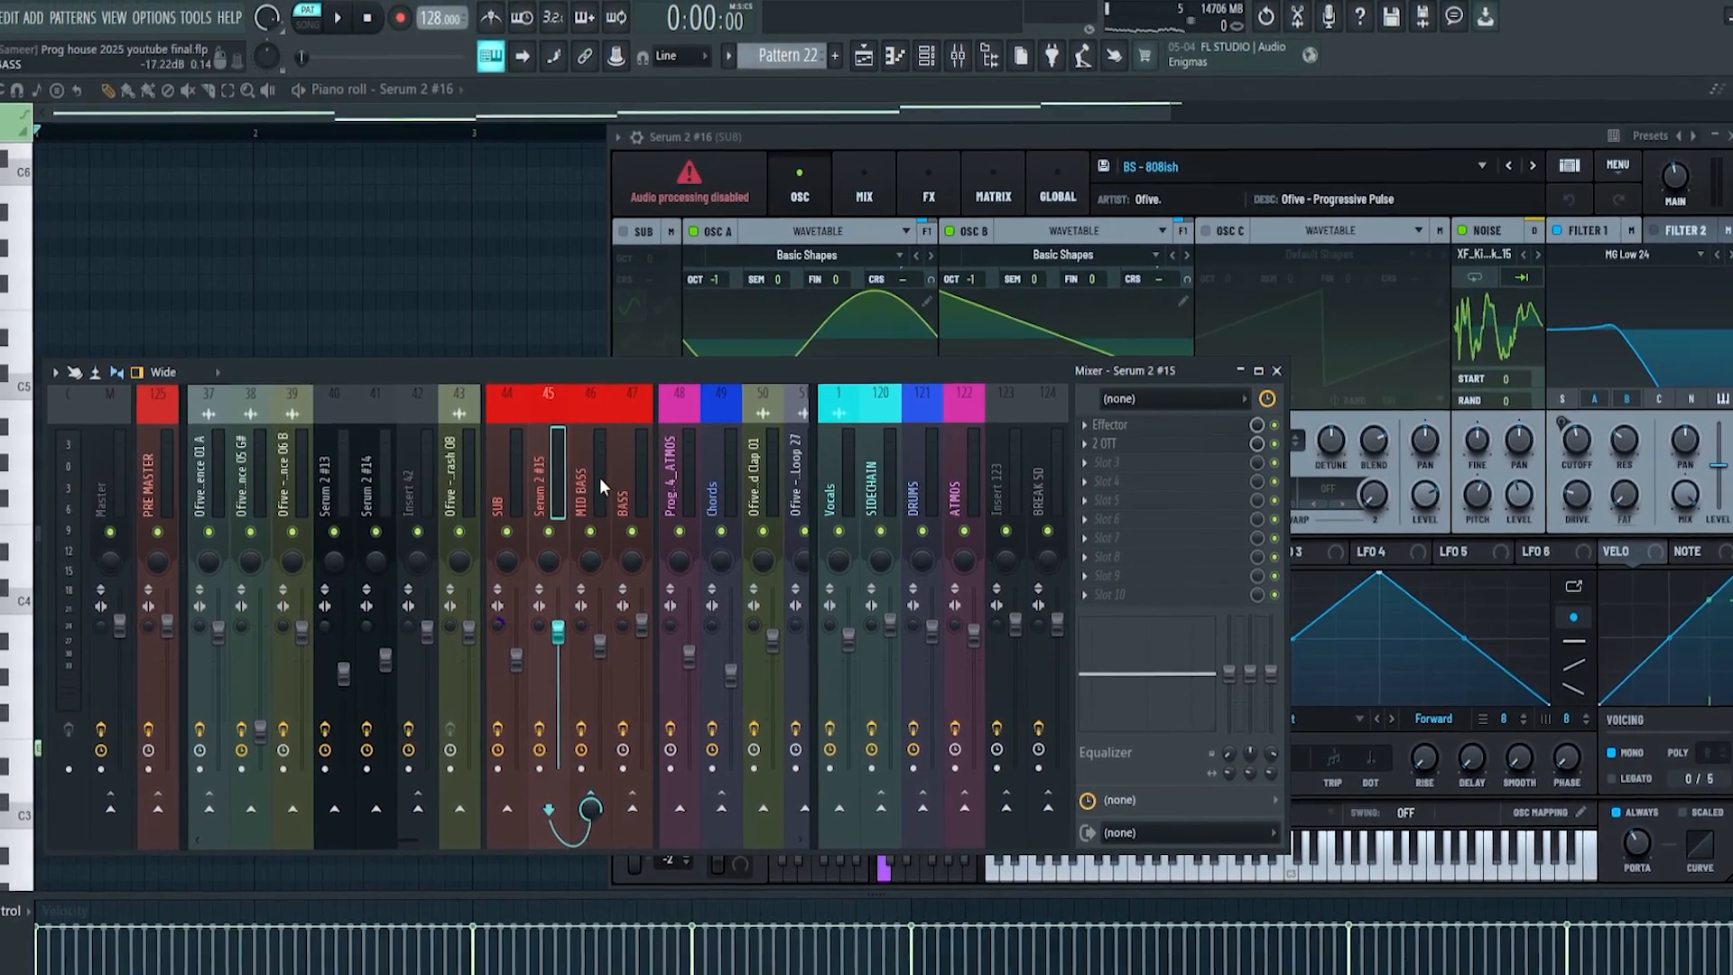
Examine the Fruity Parametric EQ 2 on the MID BASS track and GClip on the BASS track, listening to the bass.
click(599, 481)
click(1124, 423)
drag(273, 330, 787, 352)
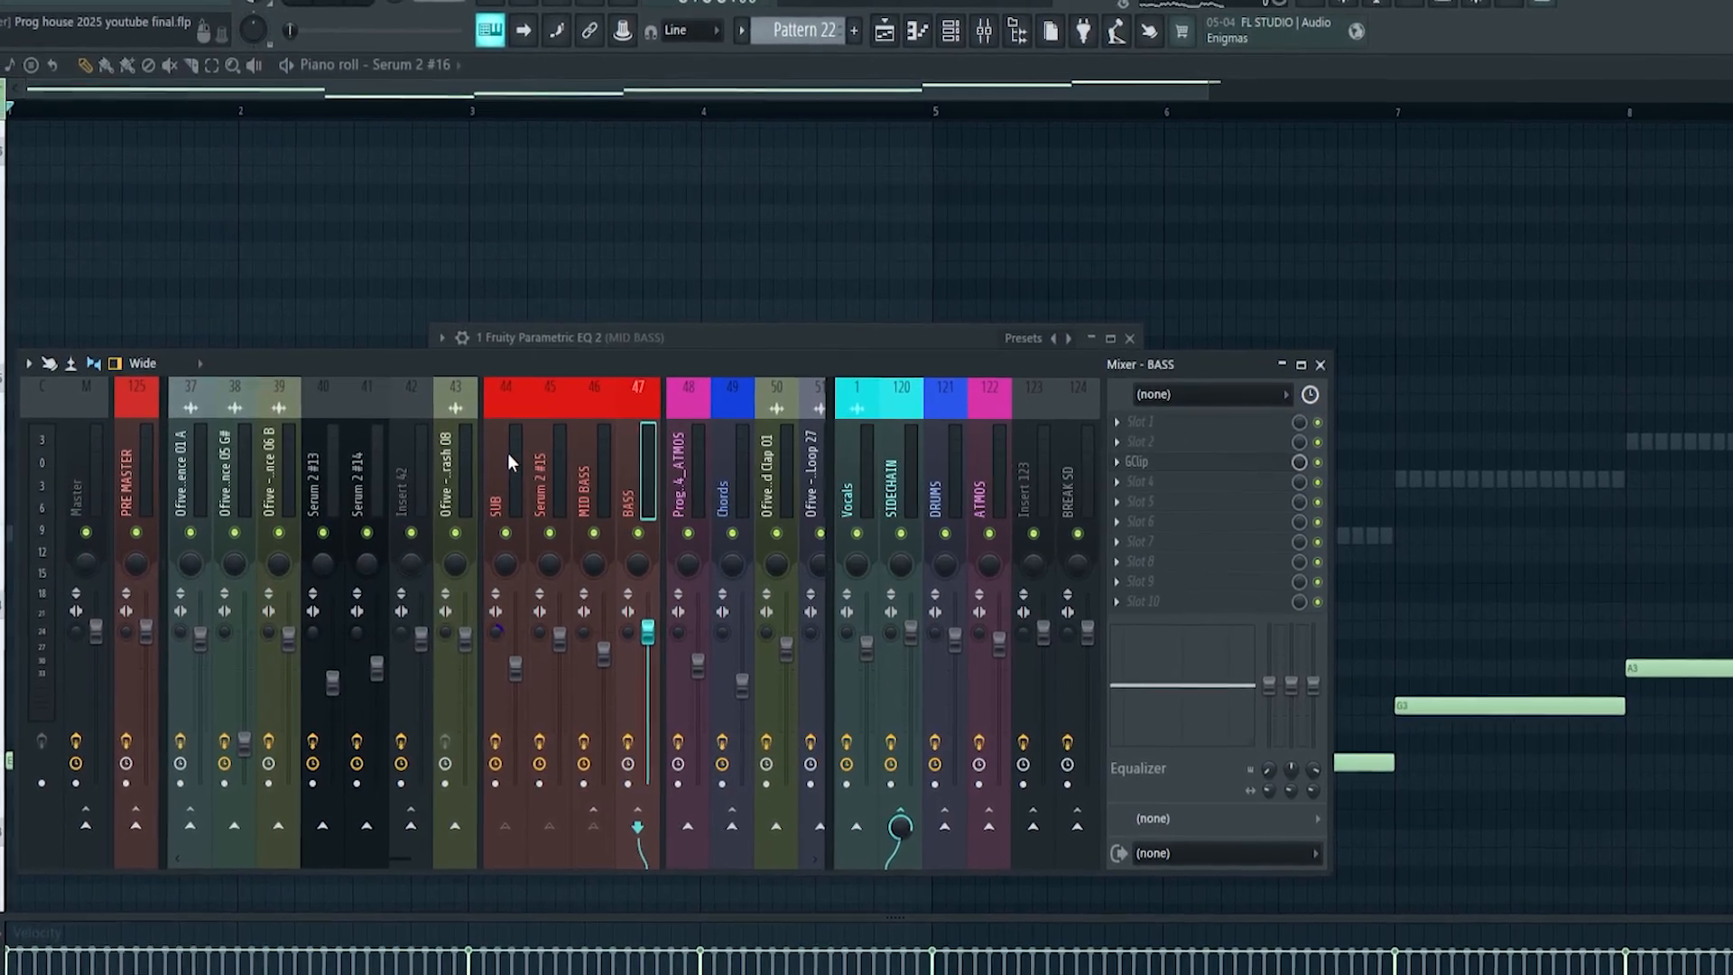
click(1158, 460)
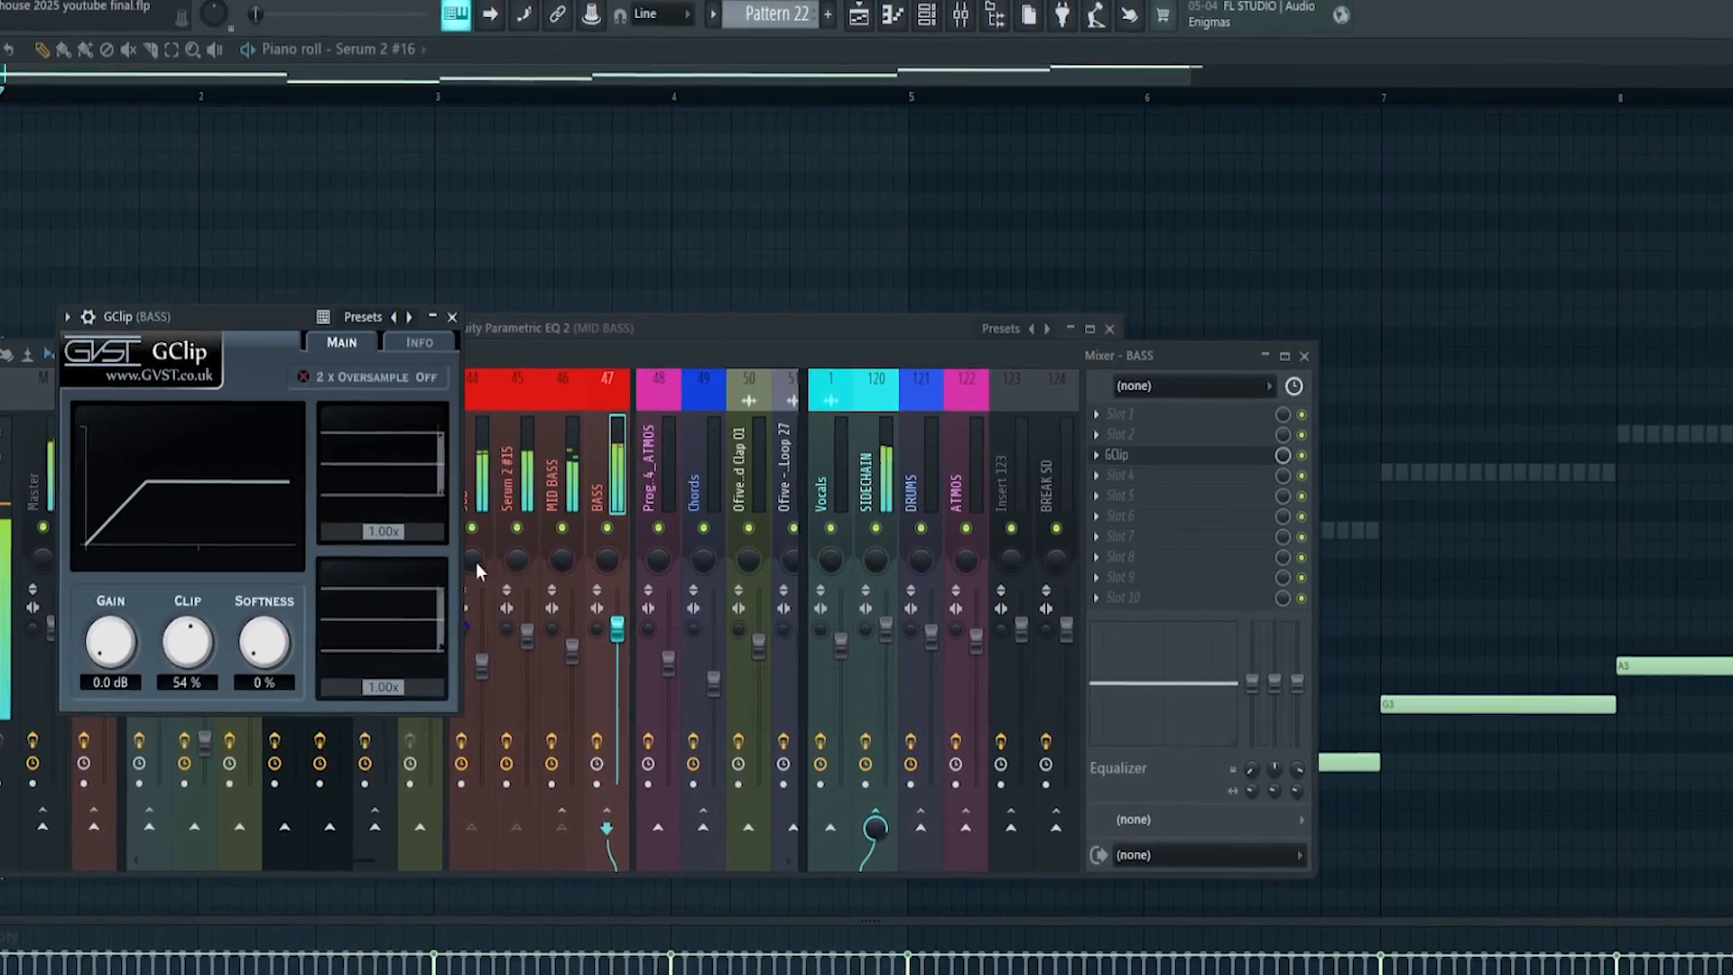
key(space)
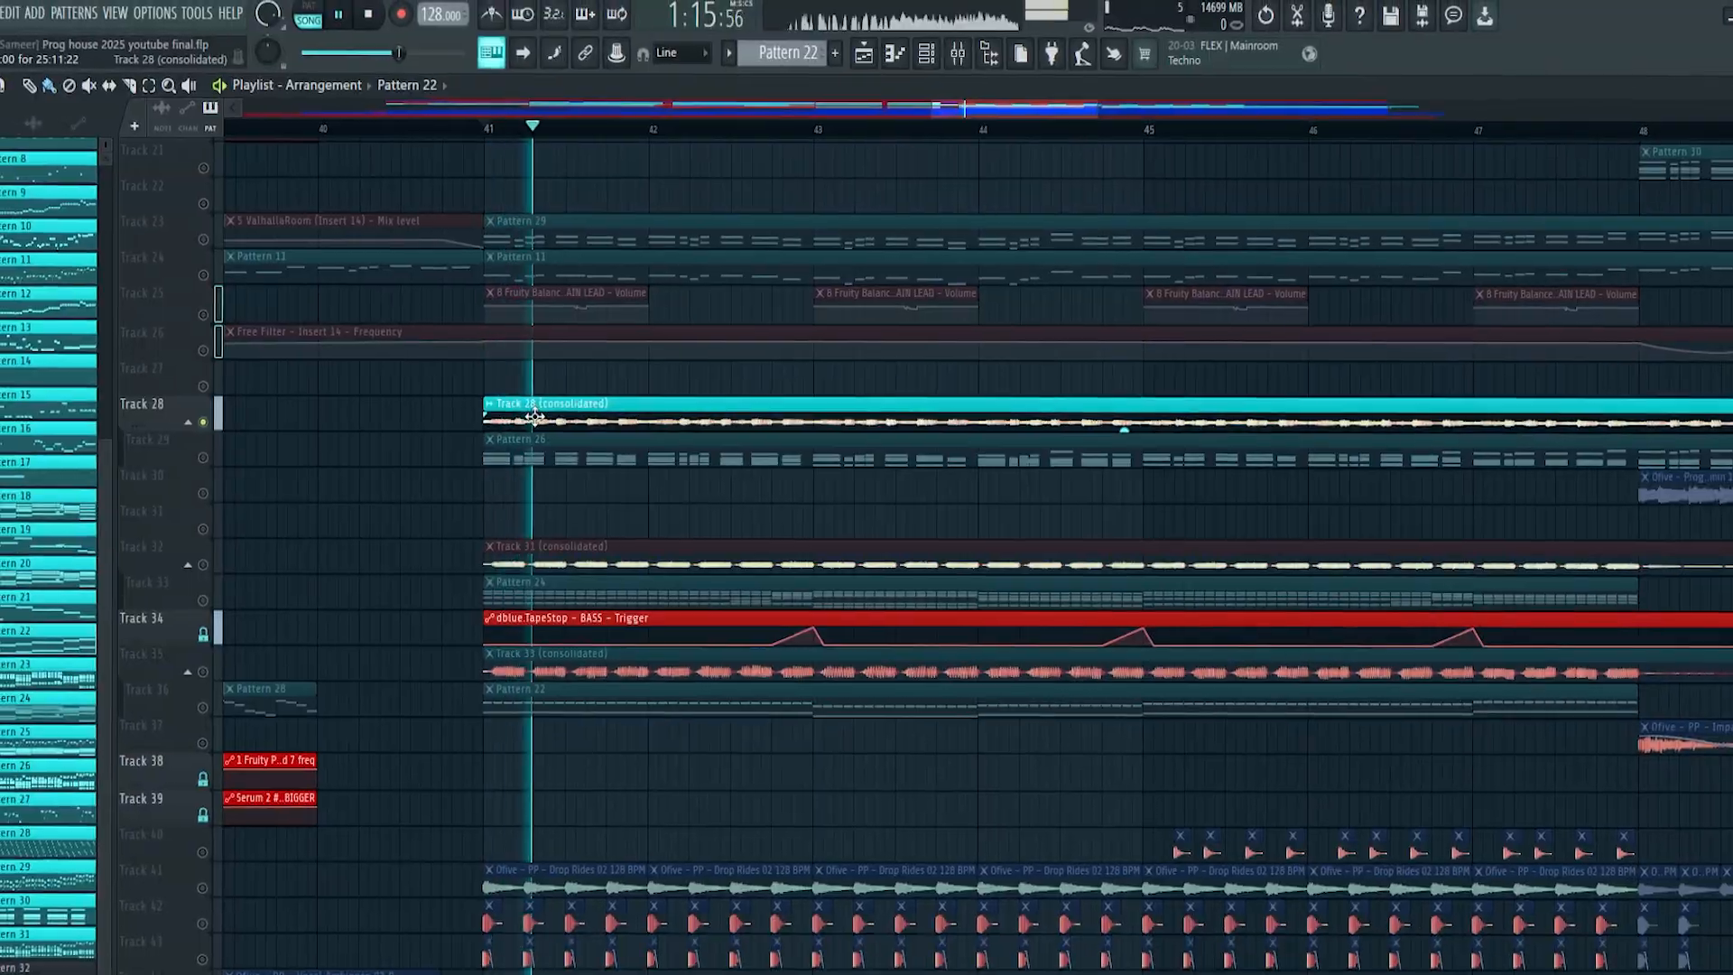
Examine the OTT, Decapitator and second Fruity Parametric EQ 2 on the Chords mixer track.
key(space)
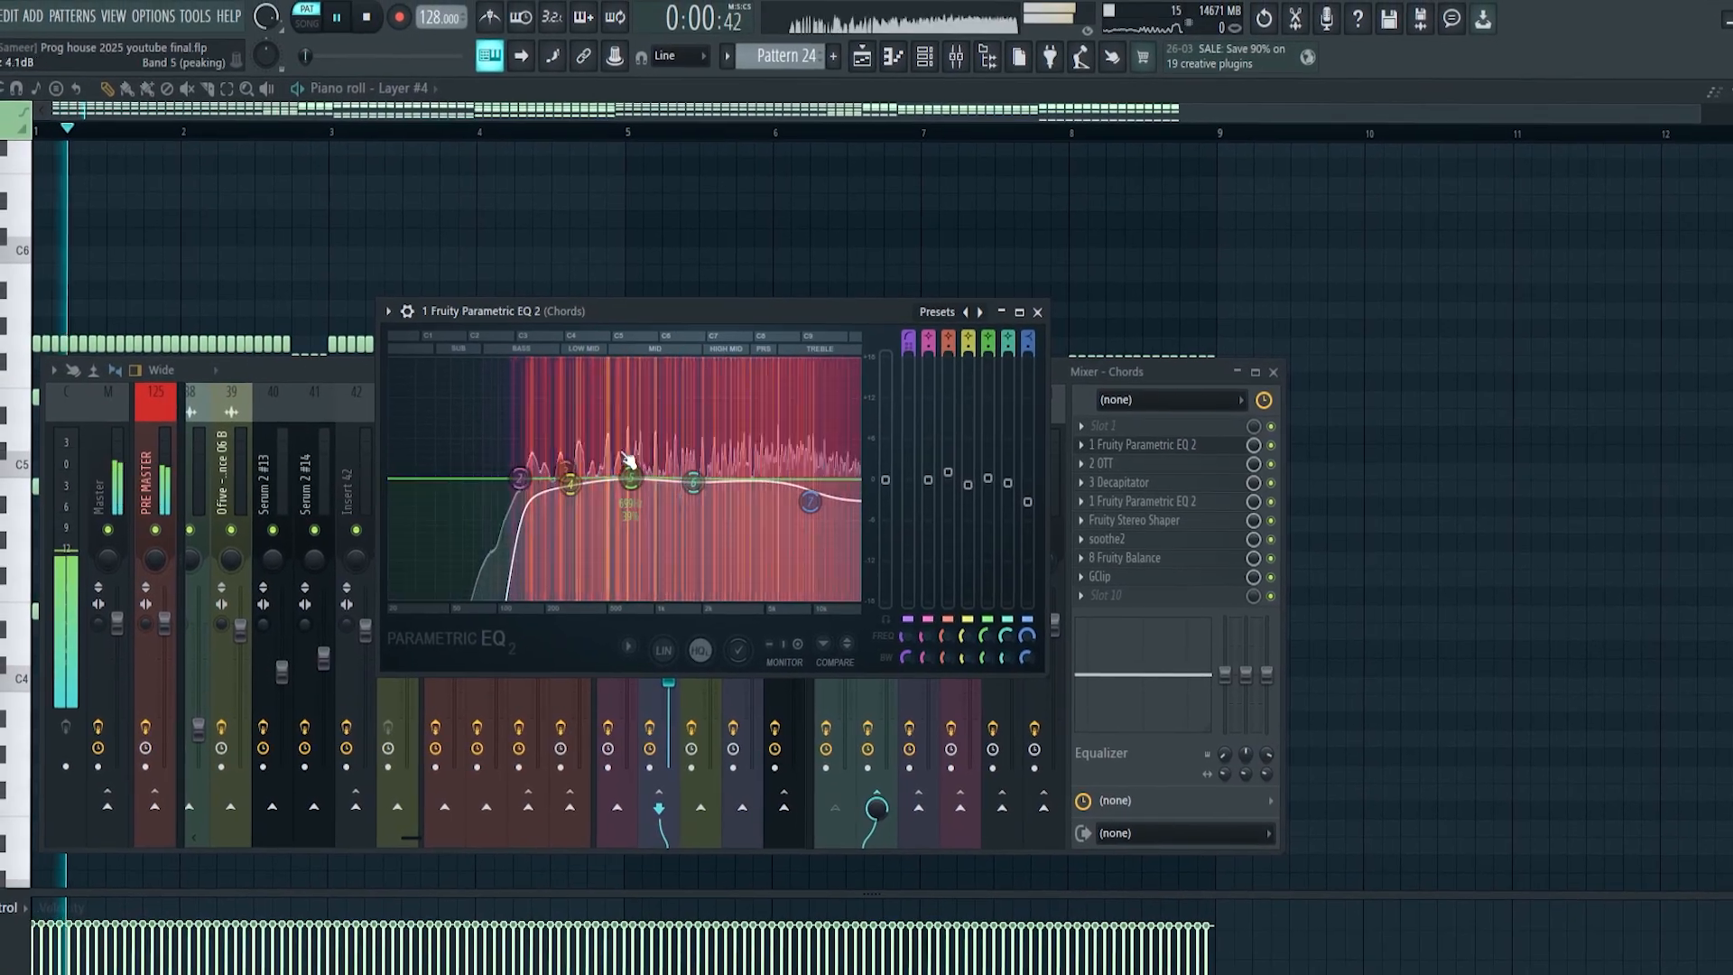
click(1096, 456)
click(1160, 480)
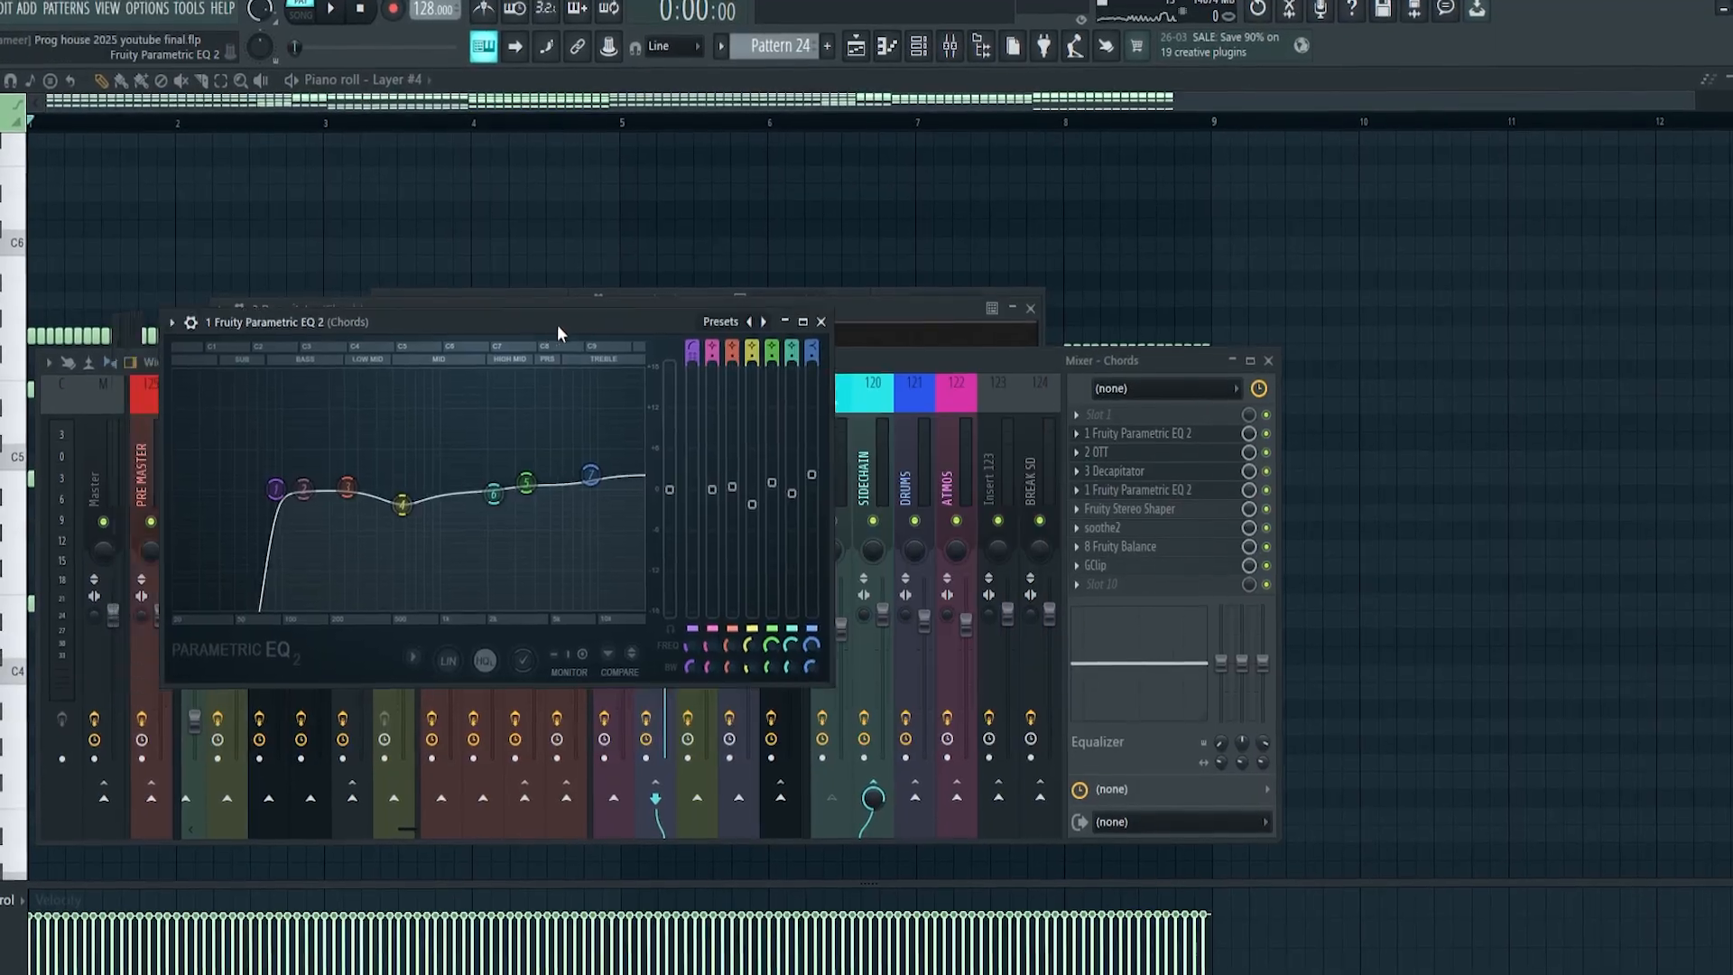
drag(558, 325, 802, 340)
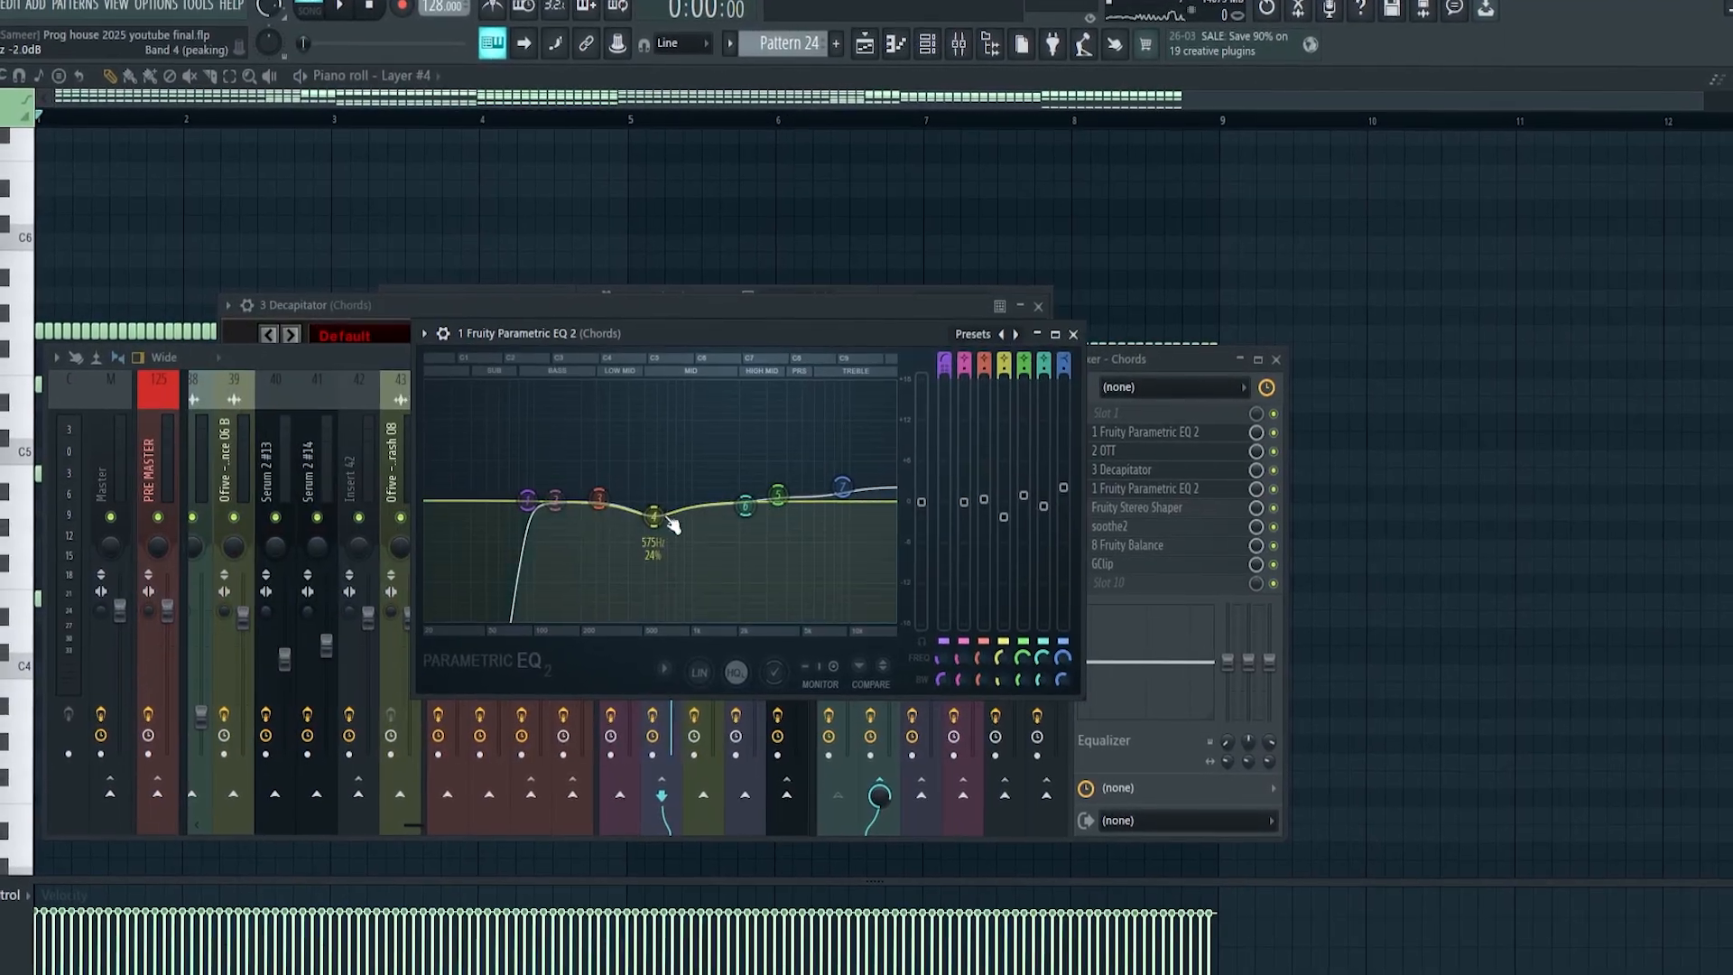
Examine the Fruity Stereo Shaper, soothe2, Fruity Balance and GClip on the Chords track, playing Pattern 24.
click(1166, 509)
drag(910, 368, 751, 372)
key(space)
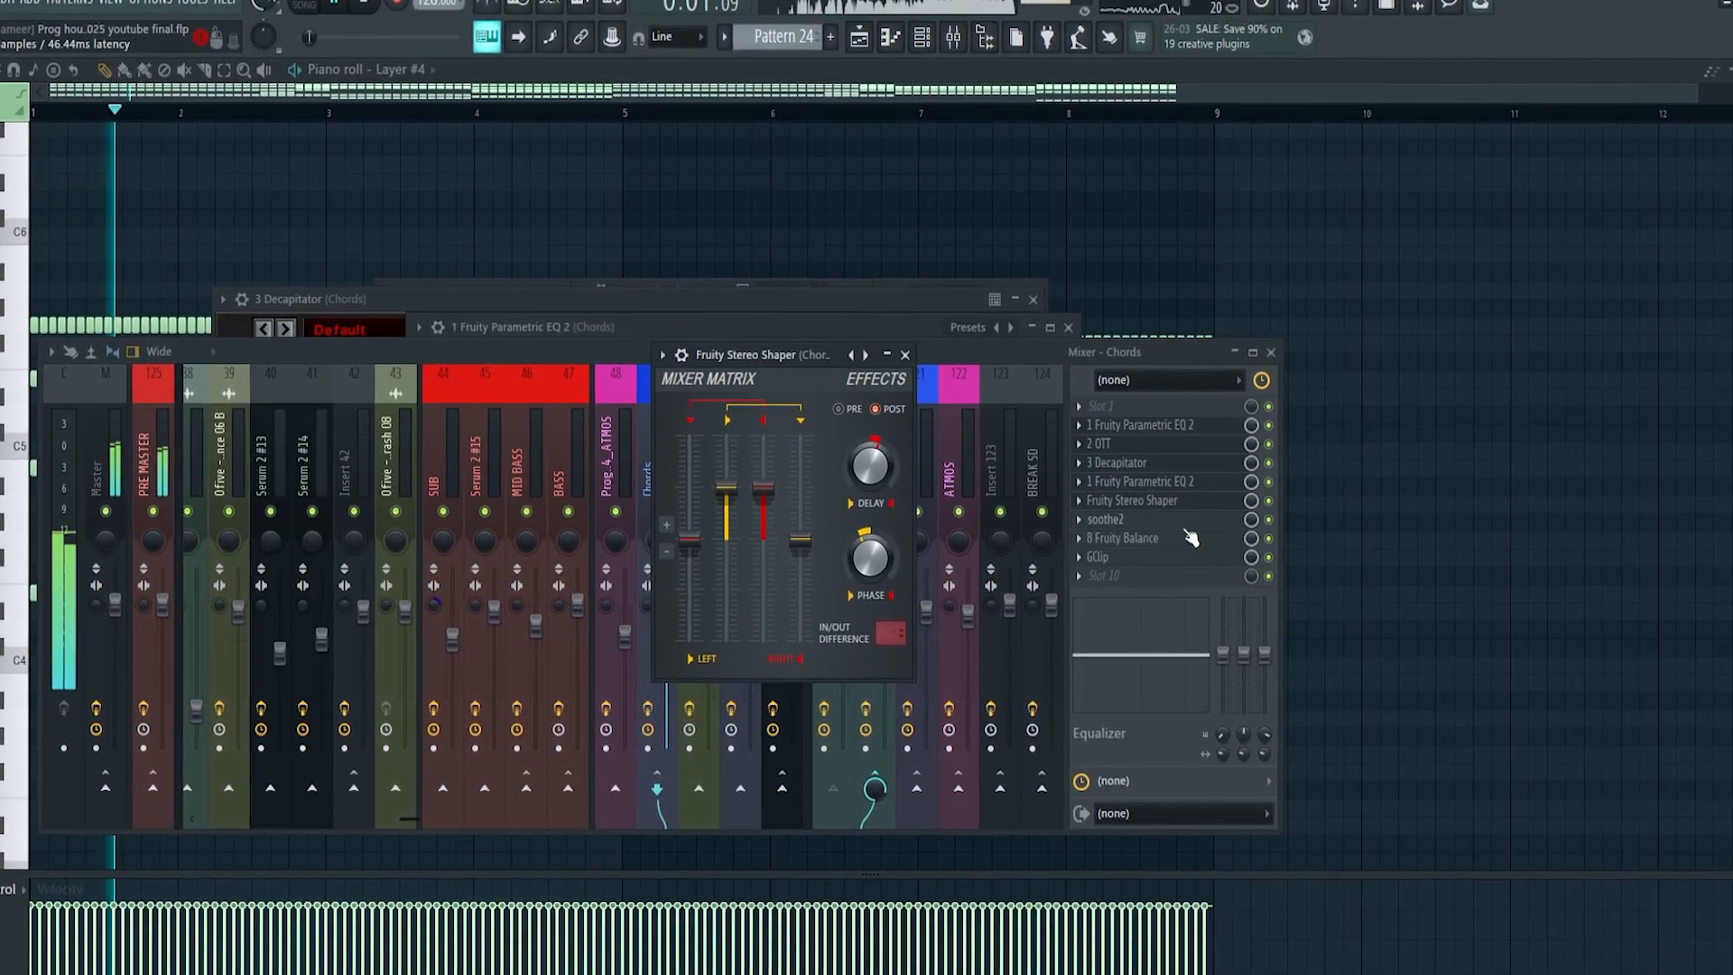
click(1114, 522)
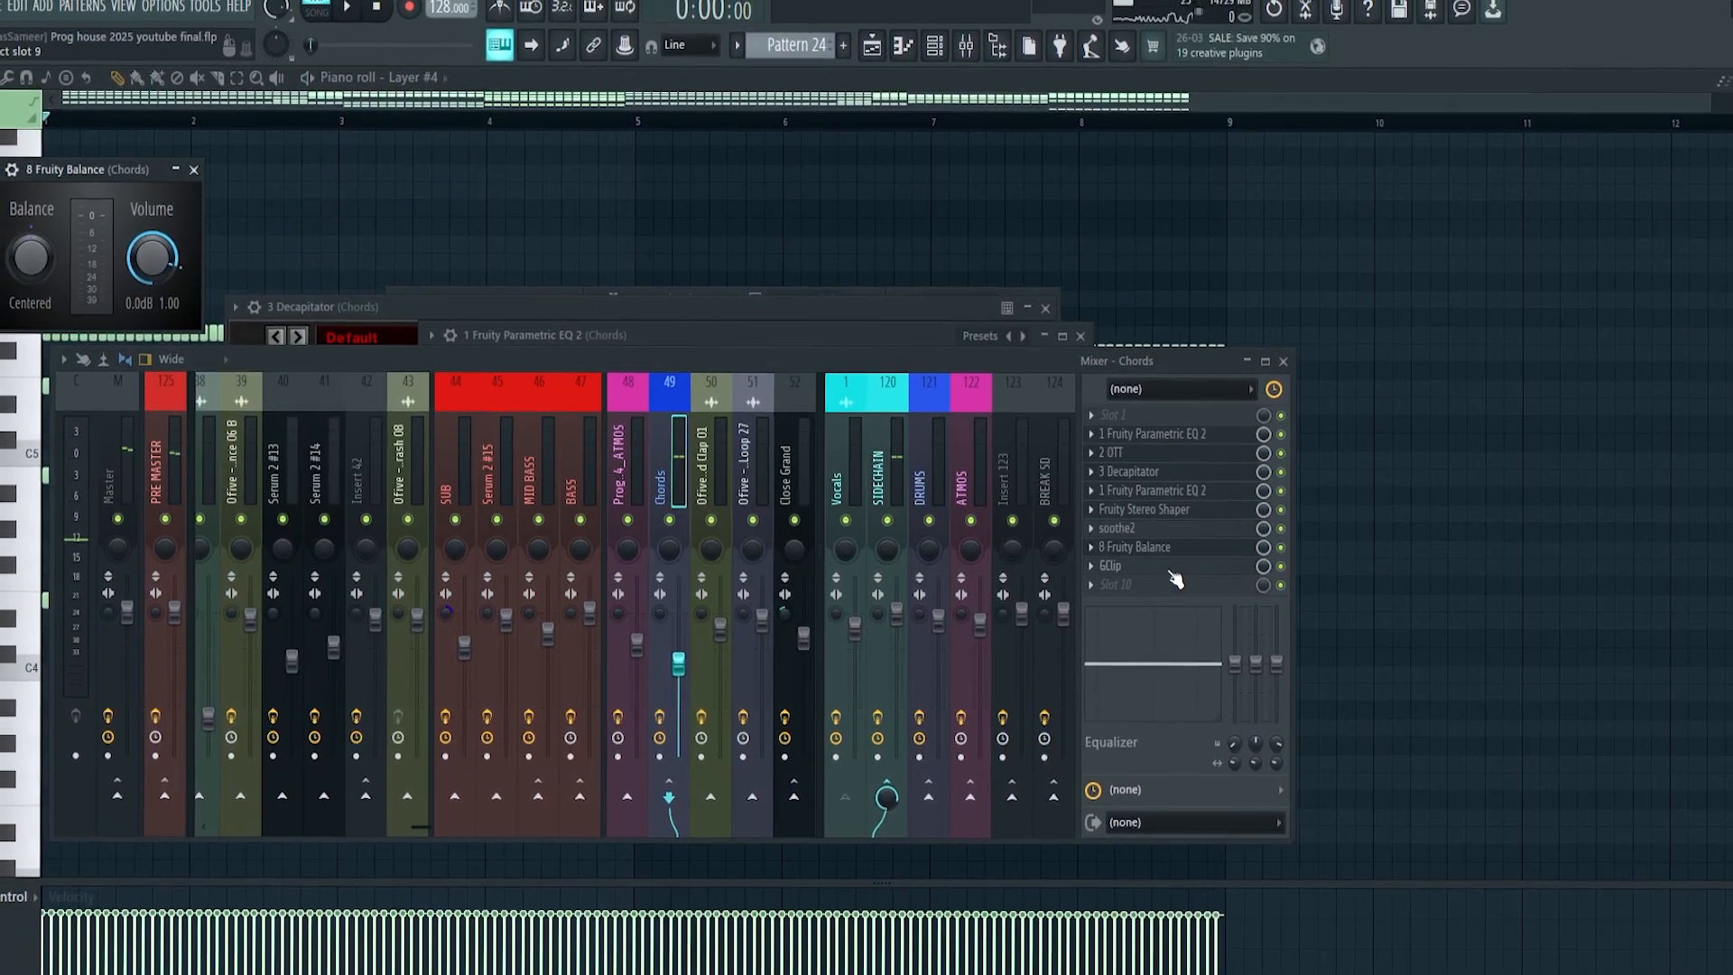
click(1111, 556)
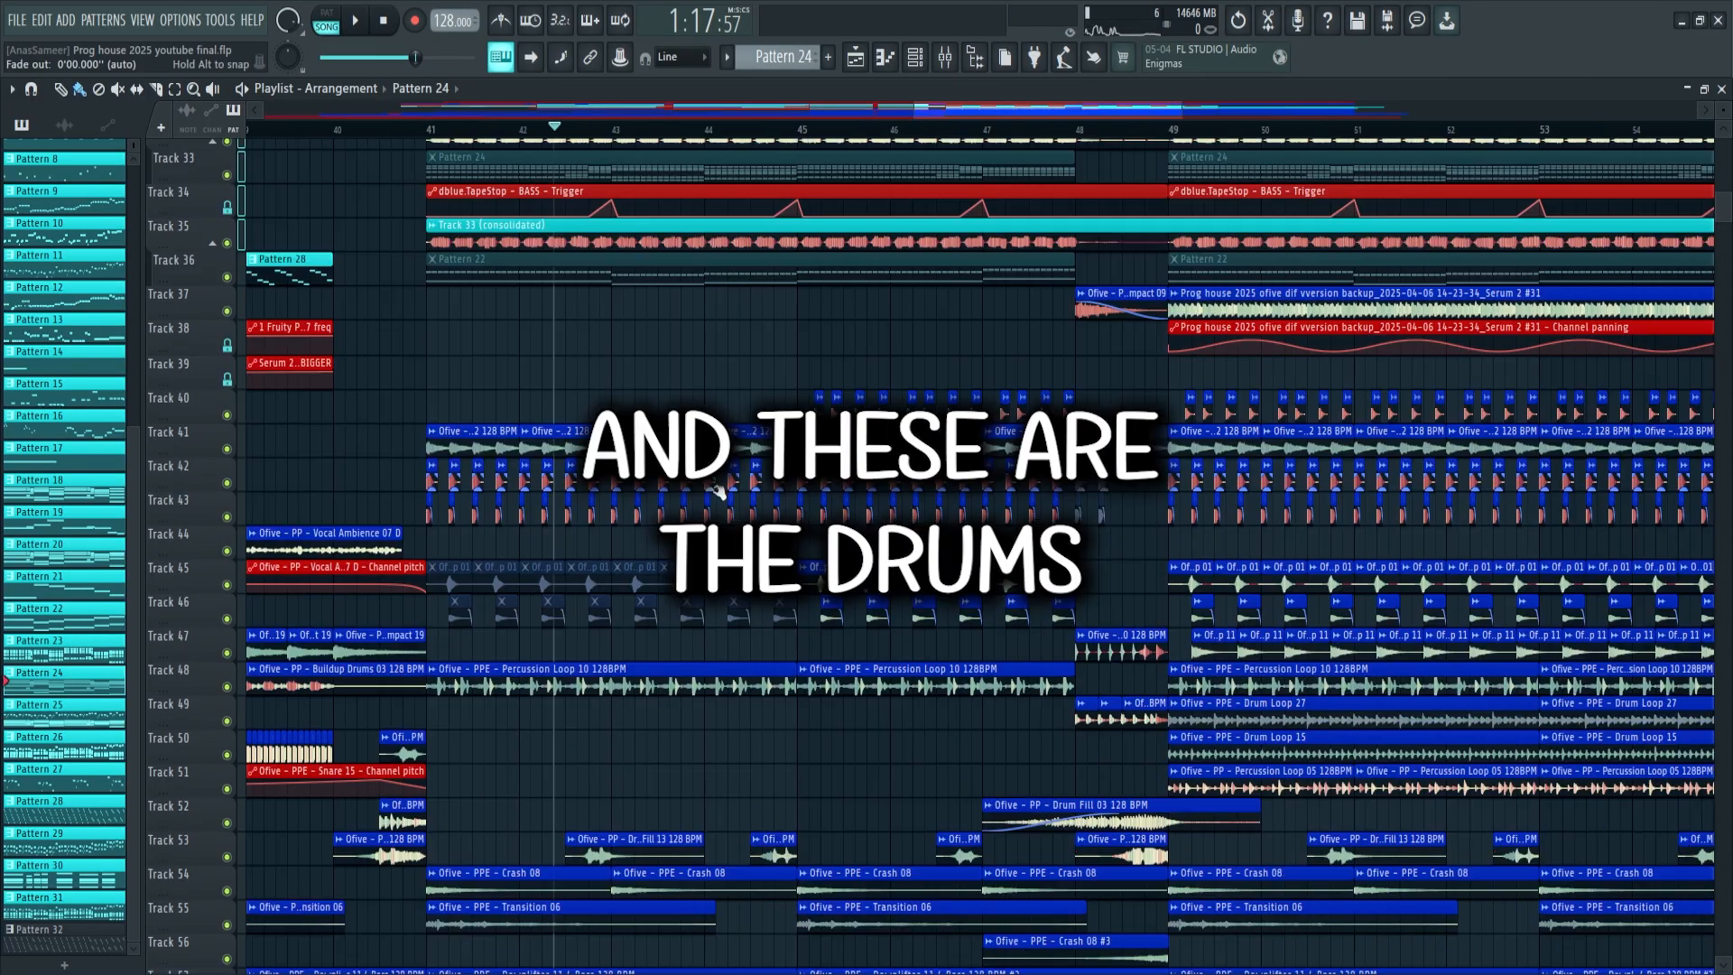
Review the drop's drum, transition and ambience tracks, and play the resampled Serum 2 #31 clip on Track 37 from bar 49.
scroll(719, 491, down, 5)
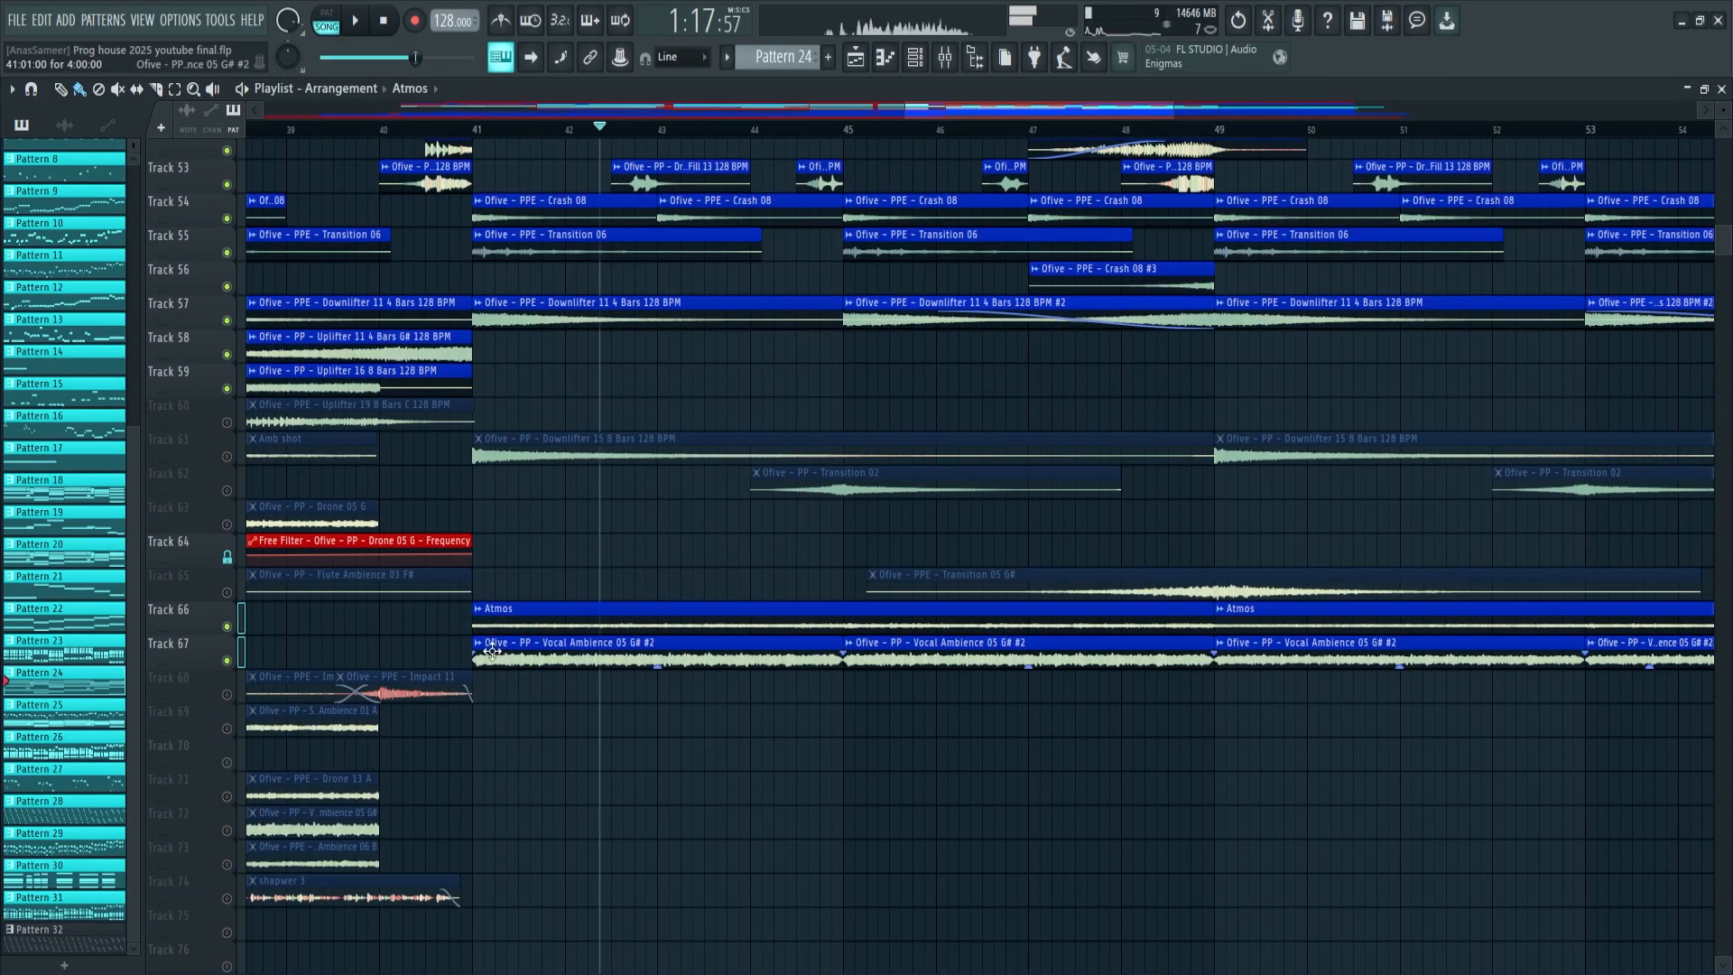
click(667, 657)
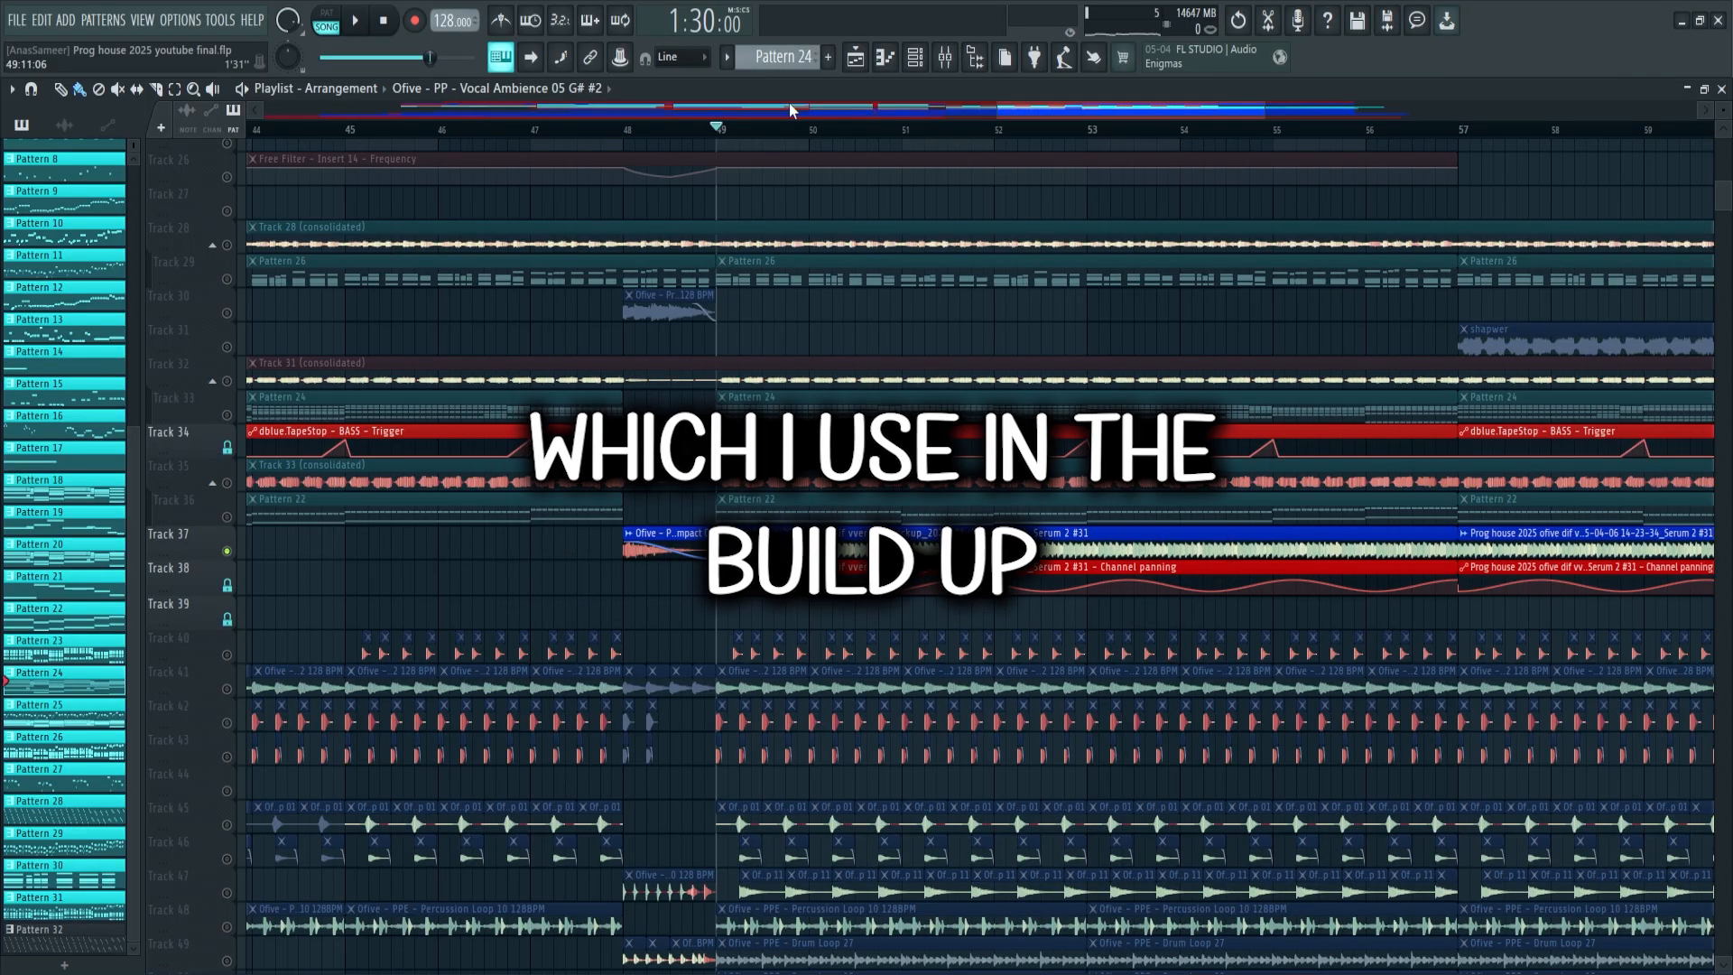
drag(1181, 110, 1169, 110)
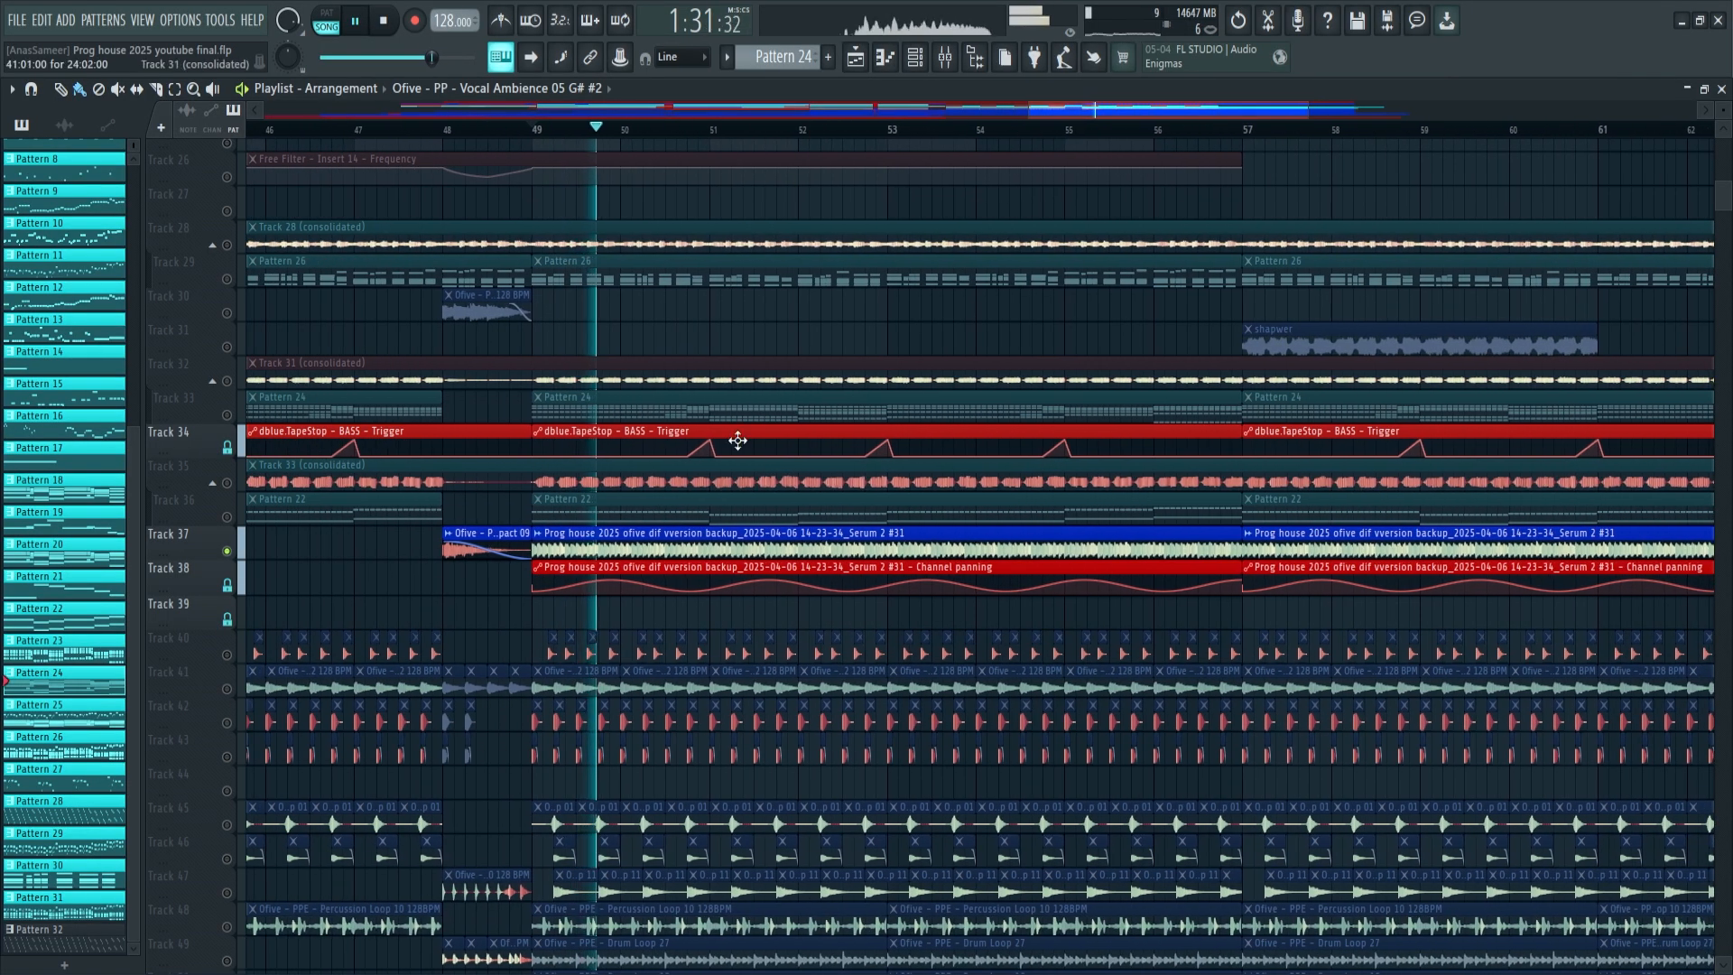
double_click(720, 549)
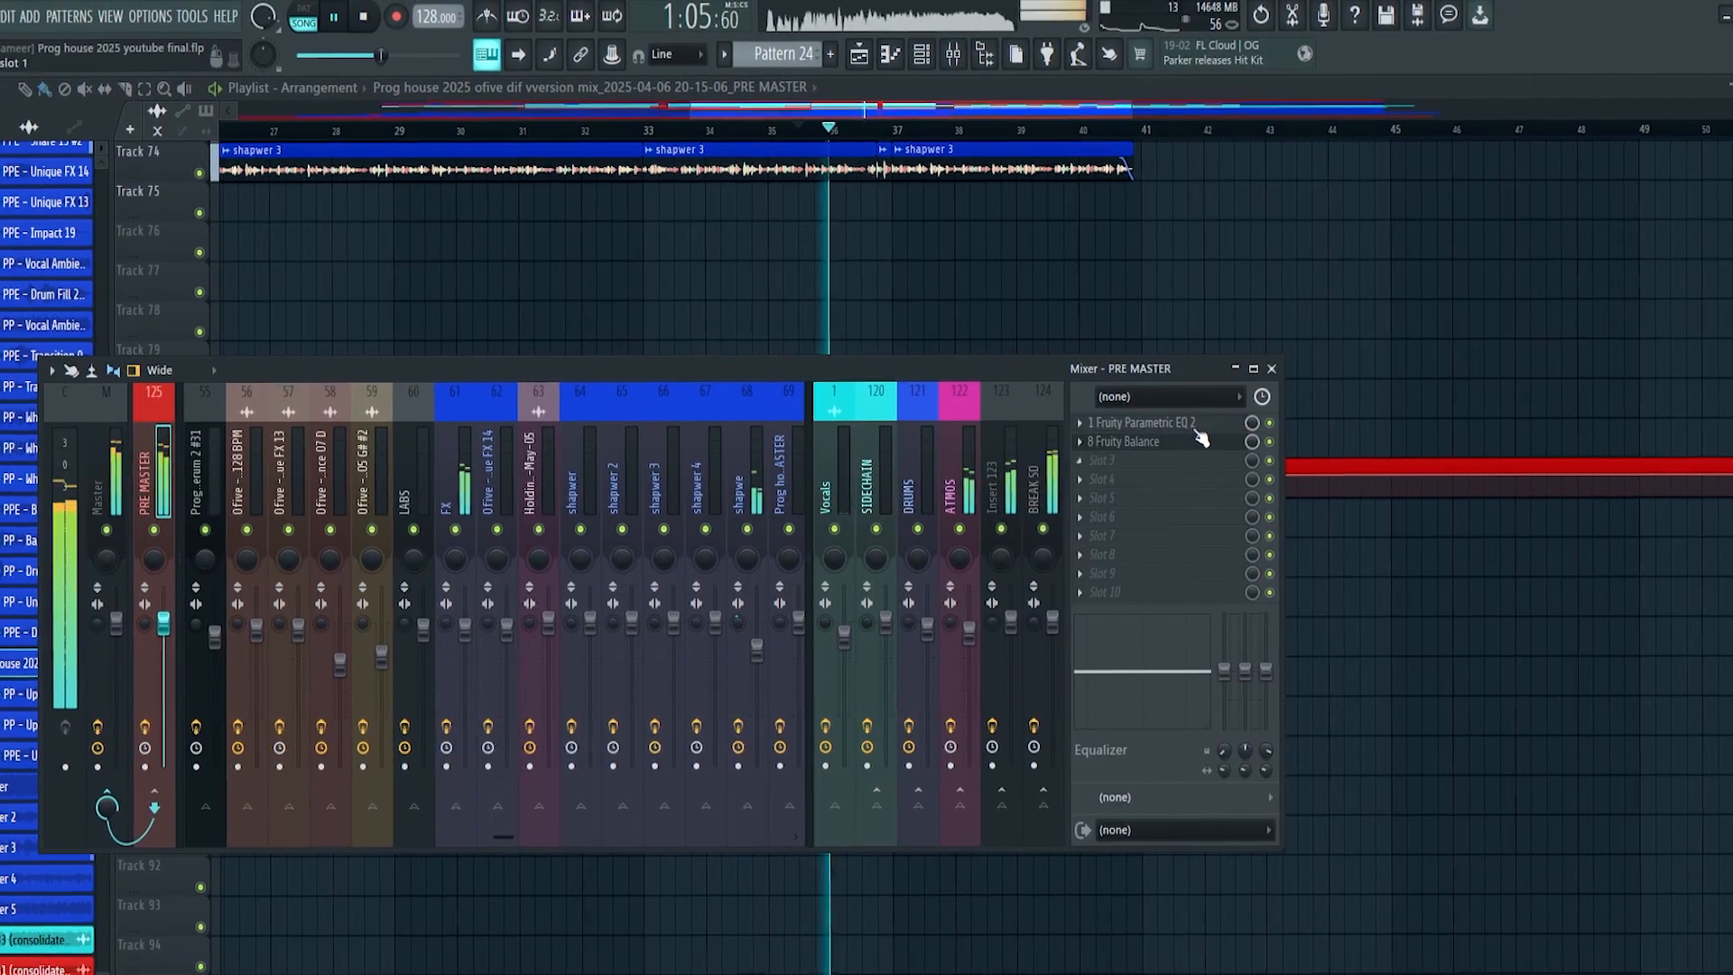
Examine the Fruity Parametric EQ 2 on the PRE MASTER mixer track during playback.
click(1190, 419)
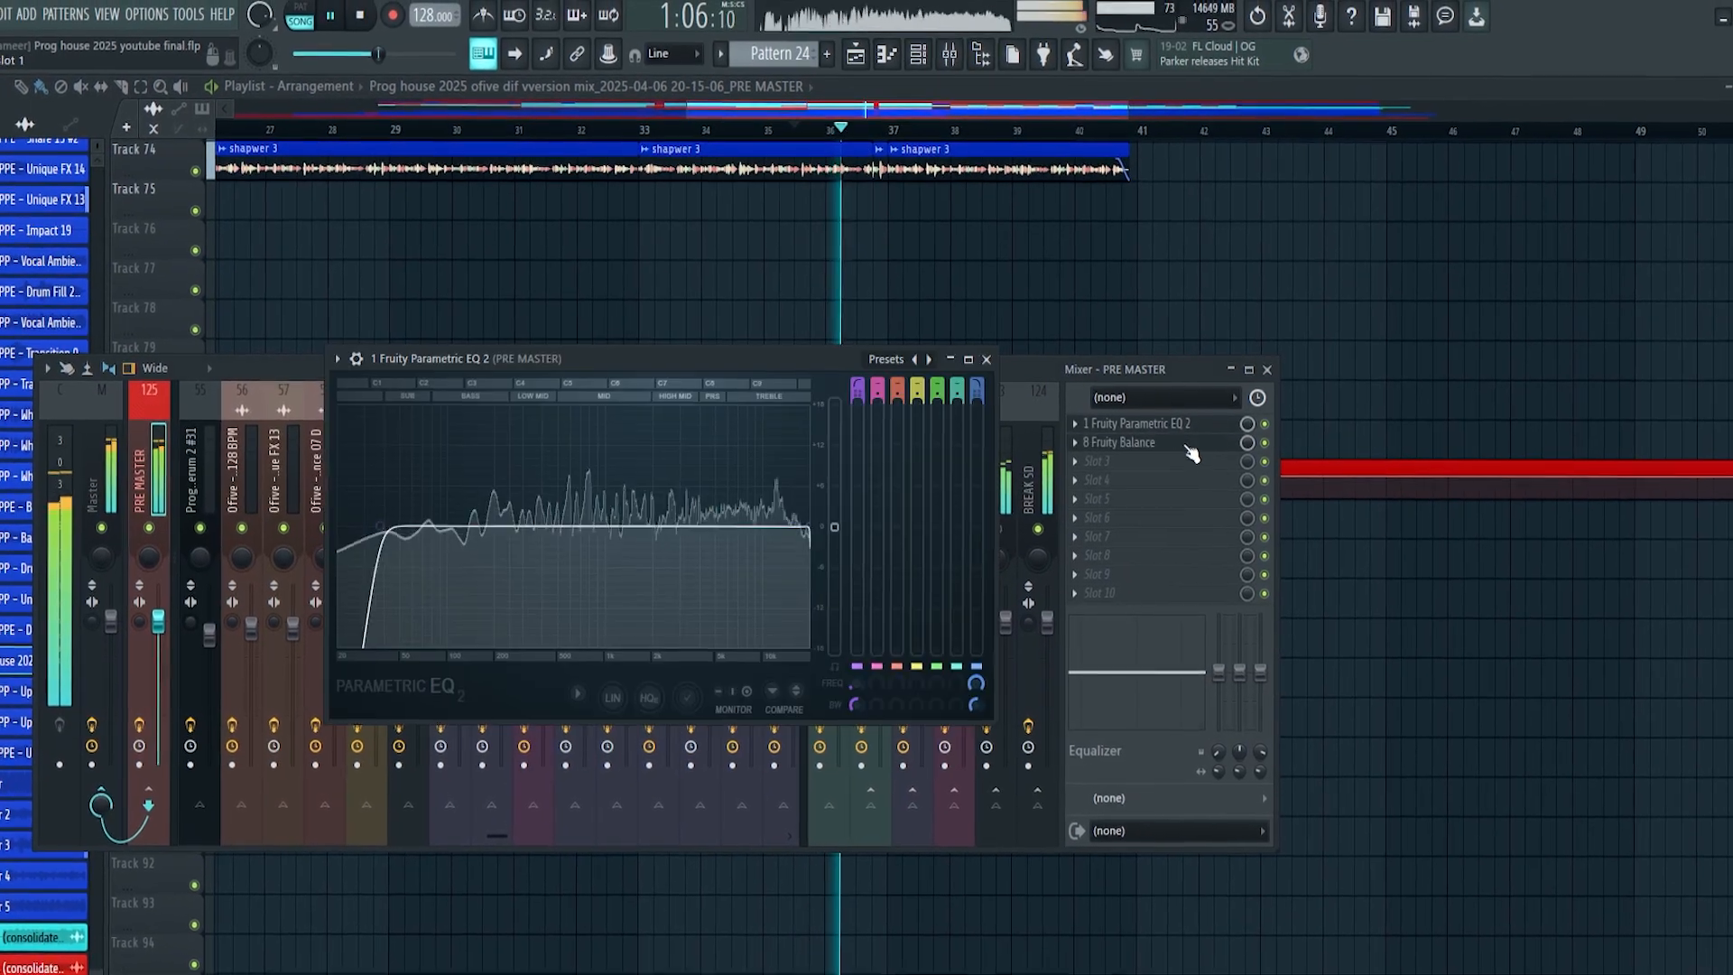
click(1193, 422)
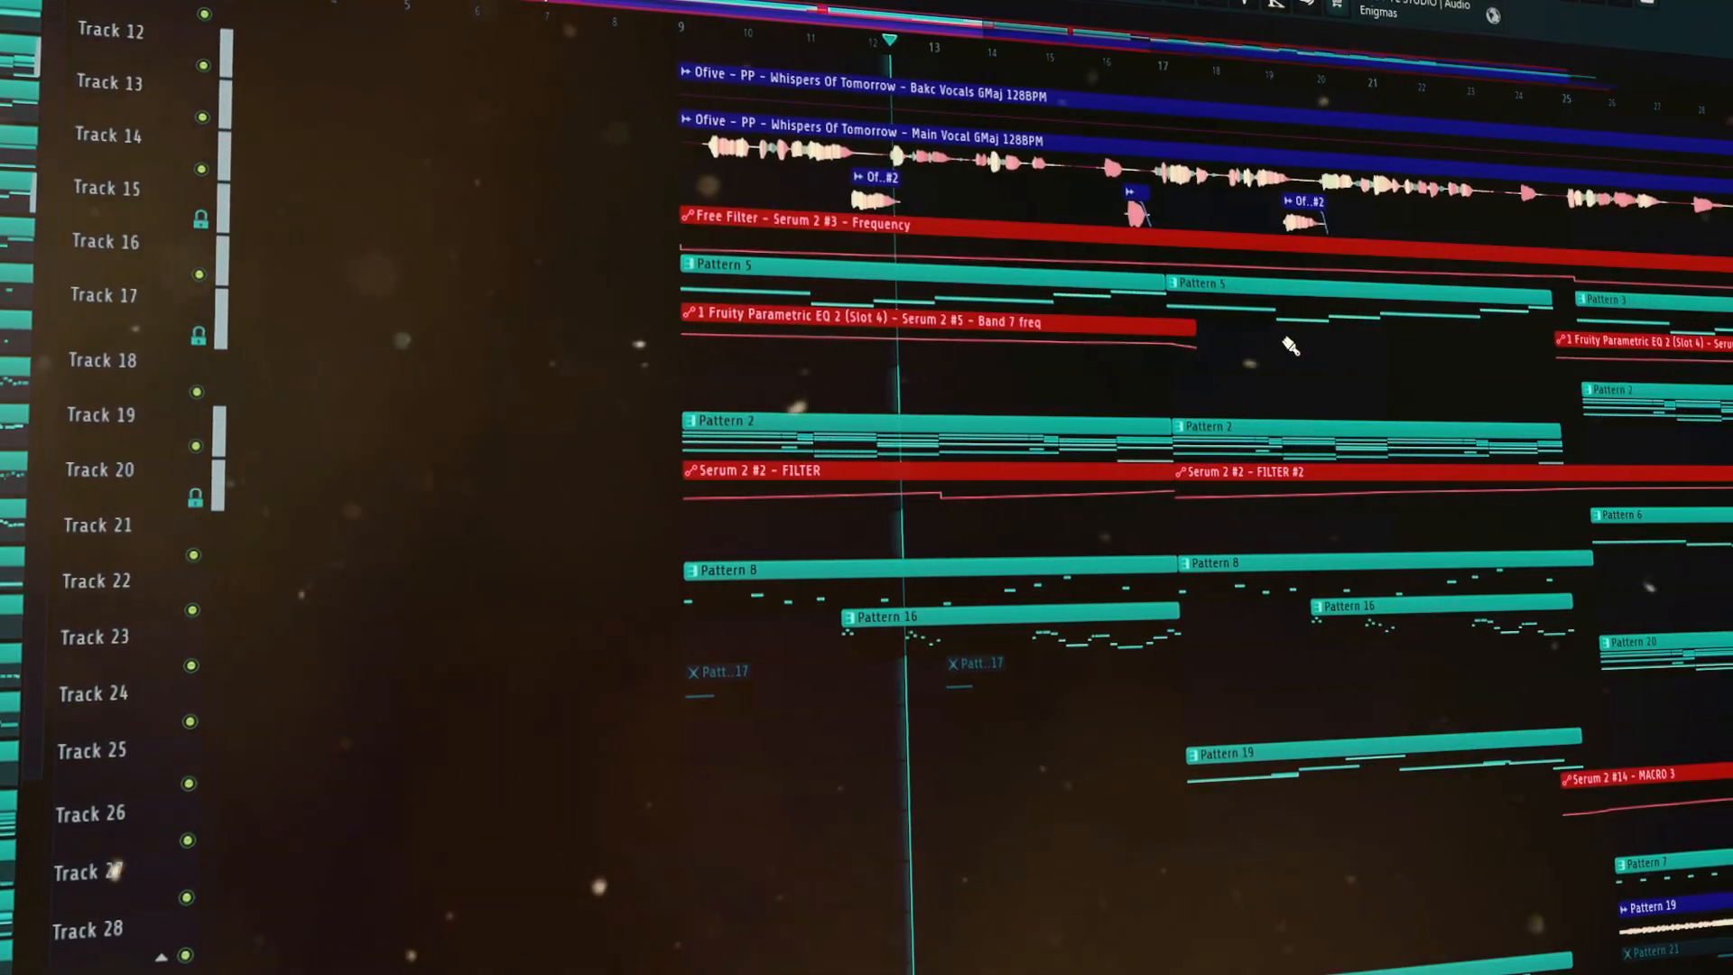
Review all tracks of the full arrangement during playback, from the vocal section at bar 9 through the drops to the ending.
scroll(1164, 587, down, 12)
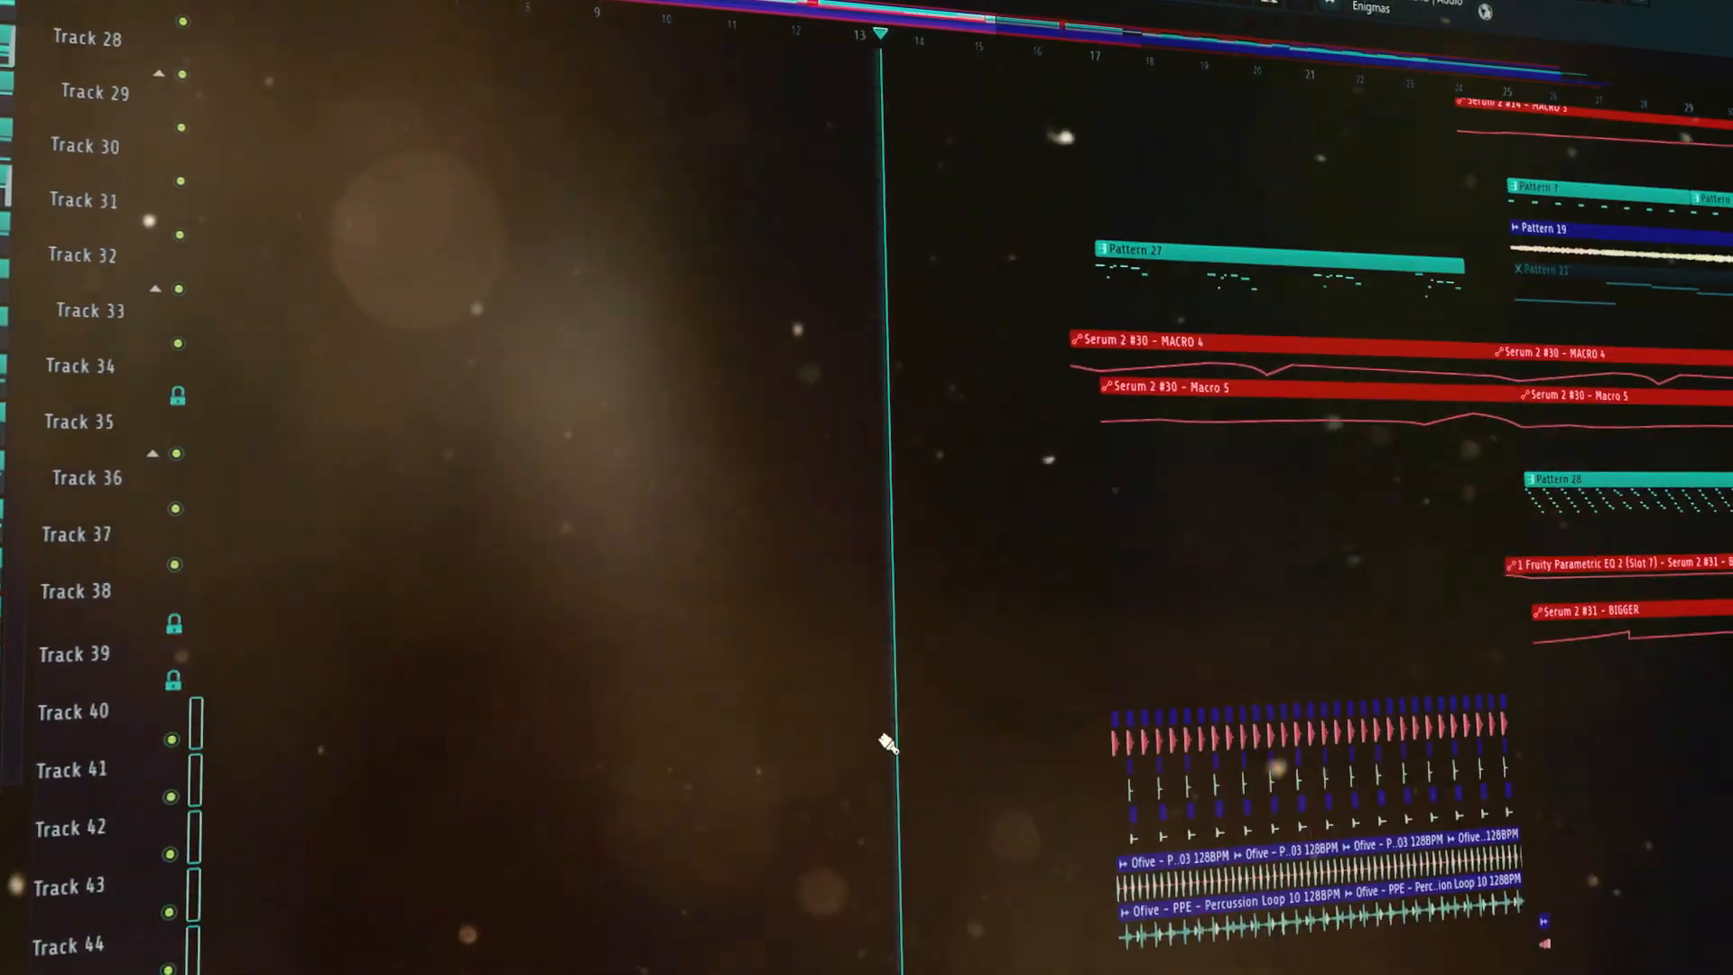
scroll(952, 737, down, 8)
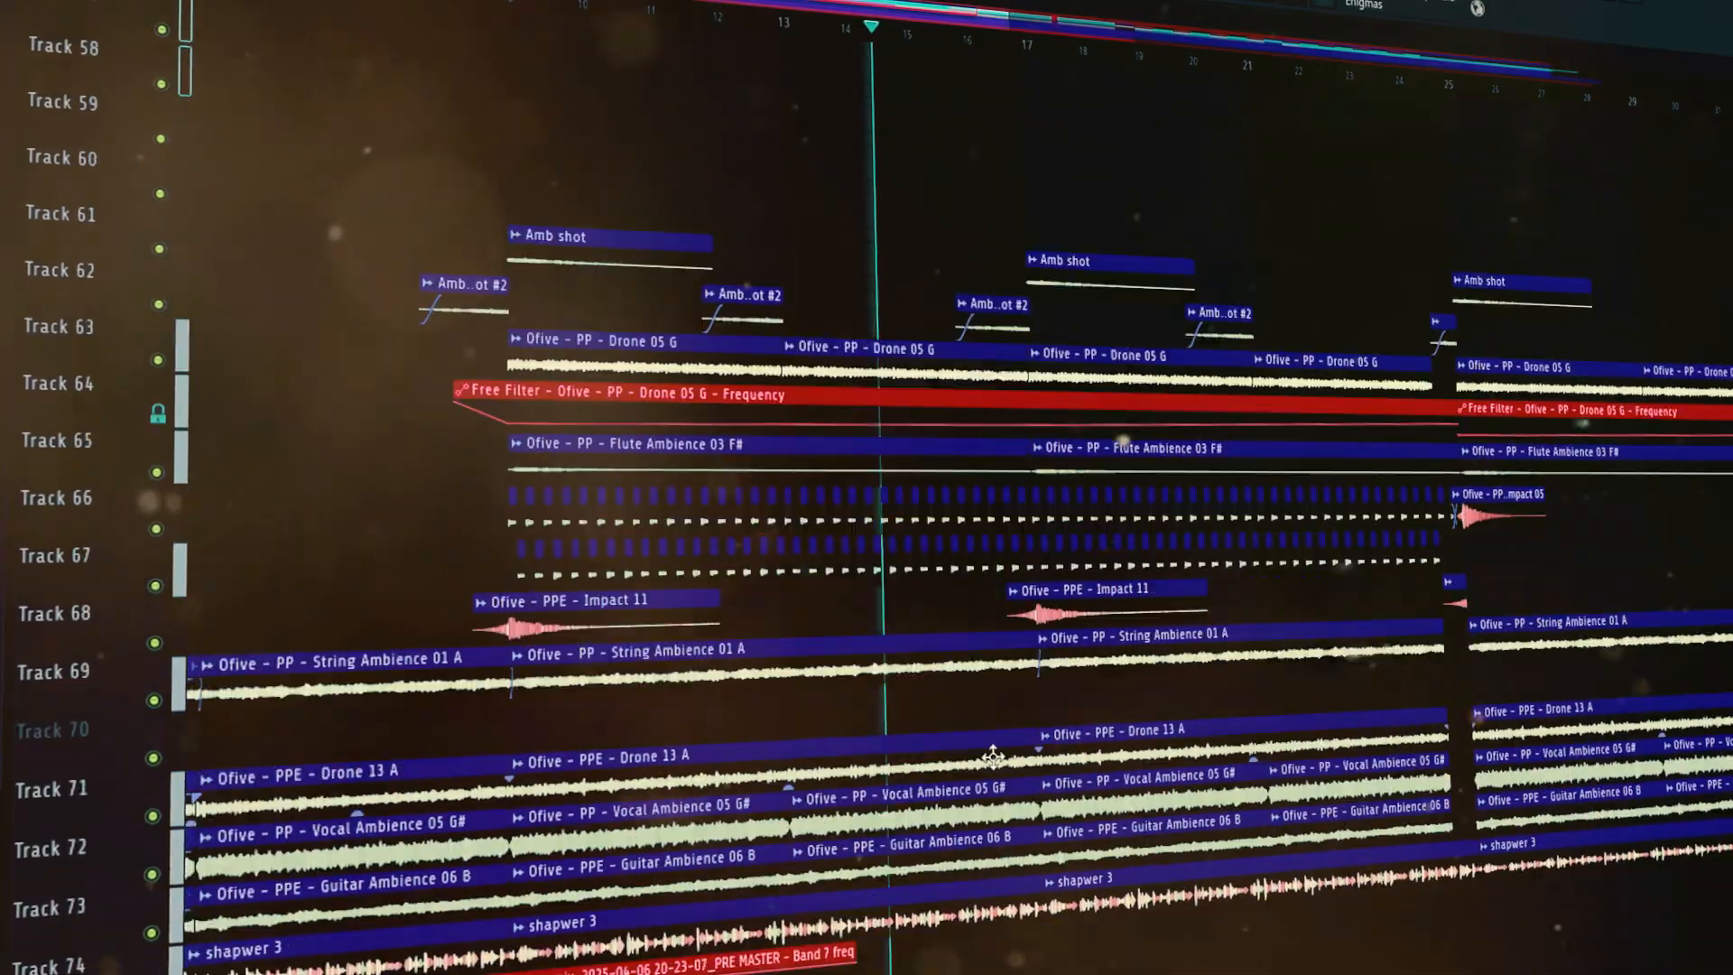
scroll(1067, 786, up, 15)
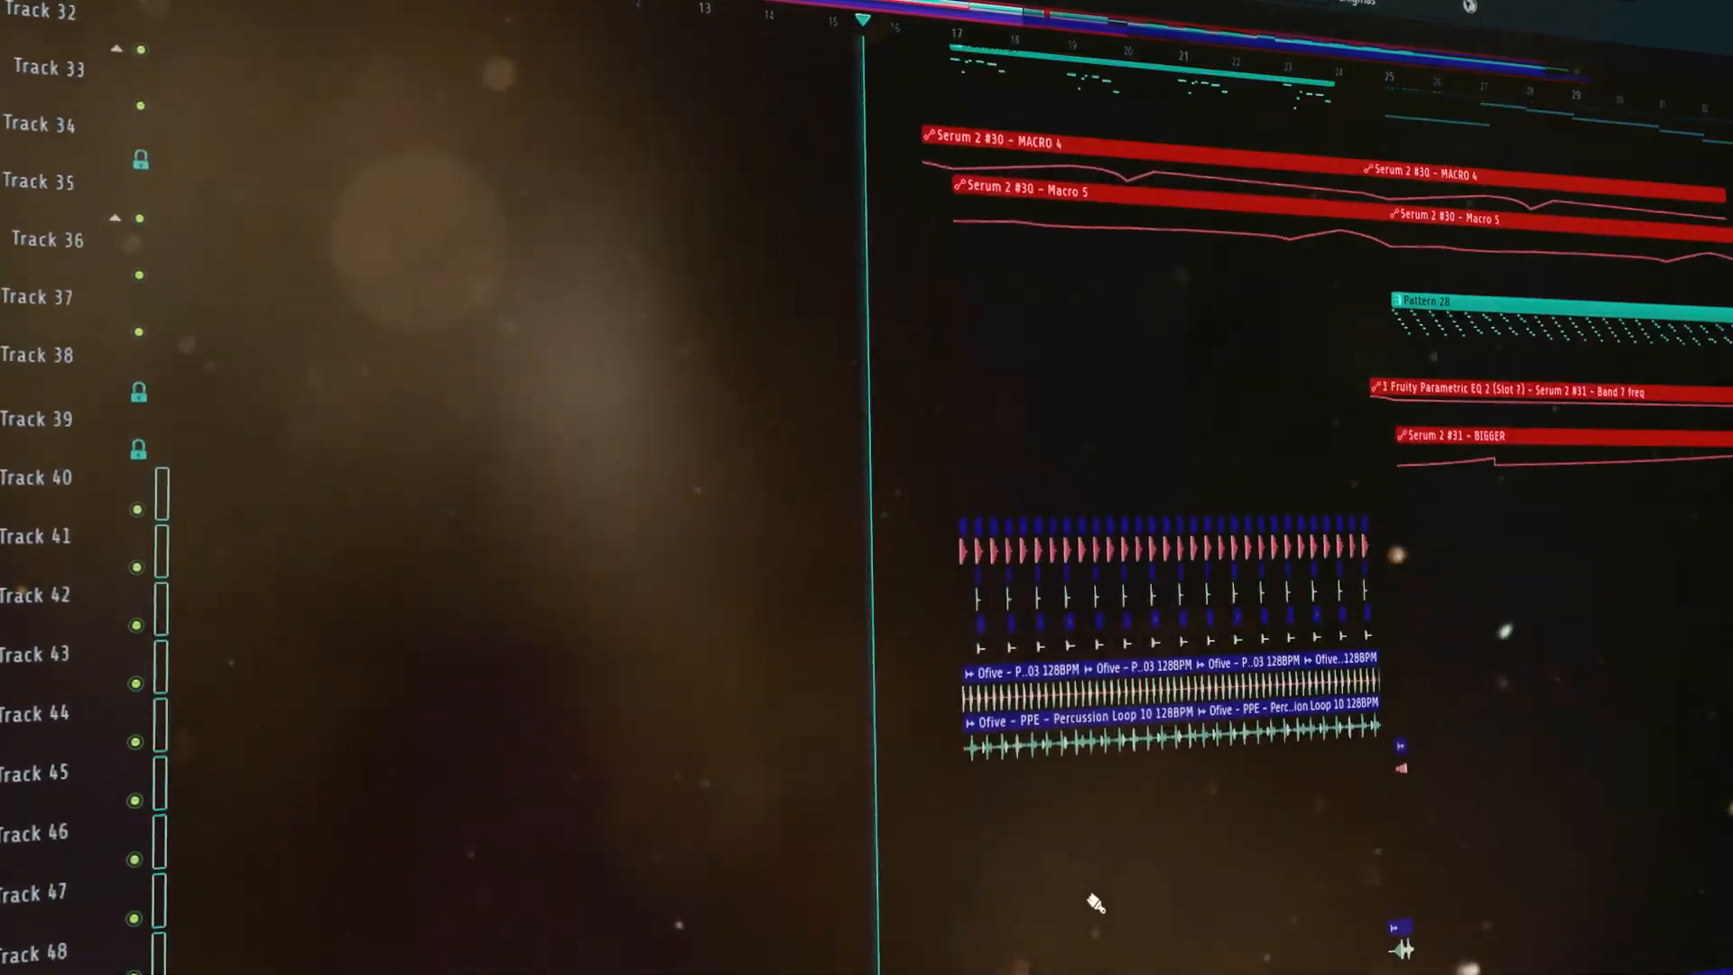
scroll(1087, 894, up, 4)
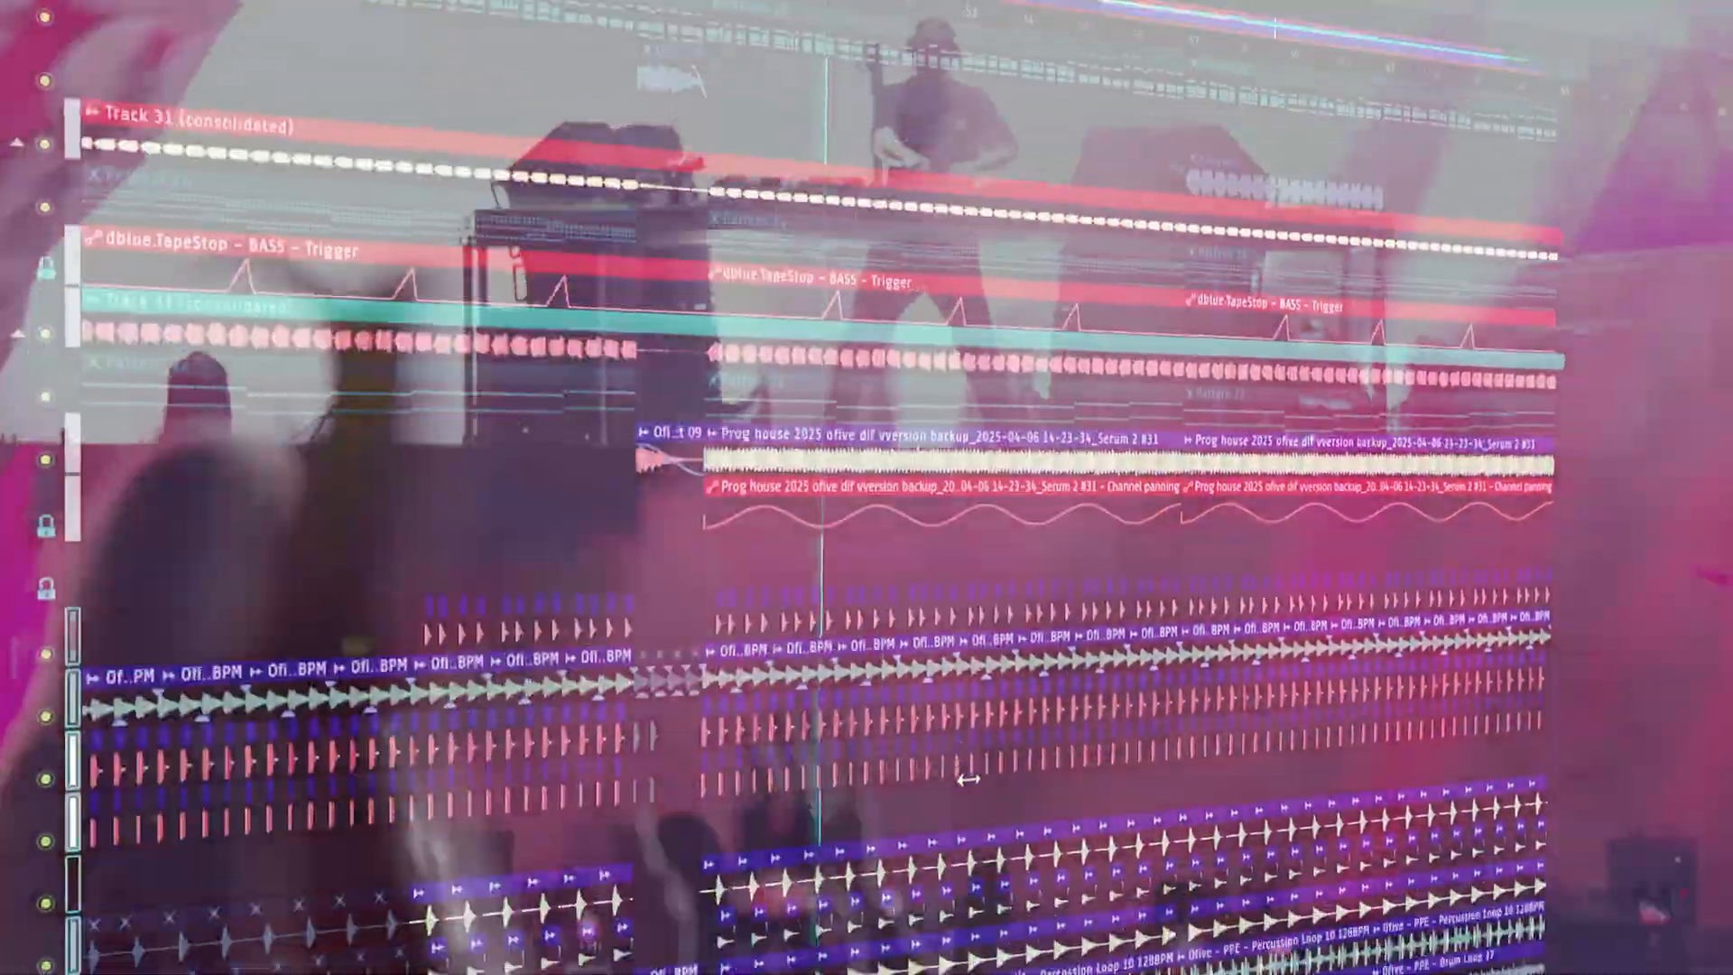
scroll(726, 836, up, 8)
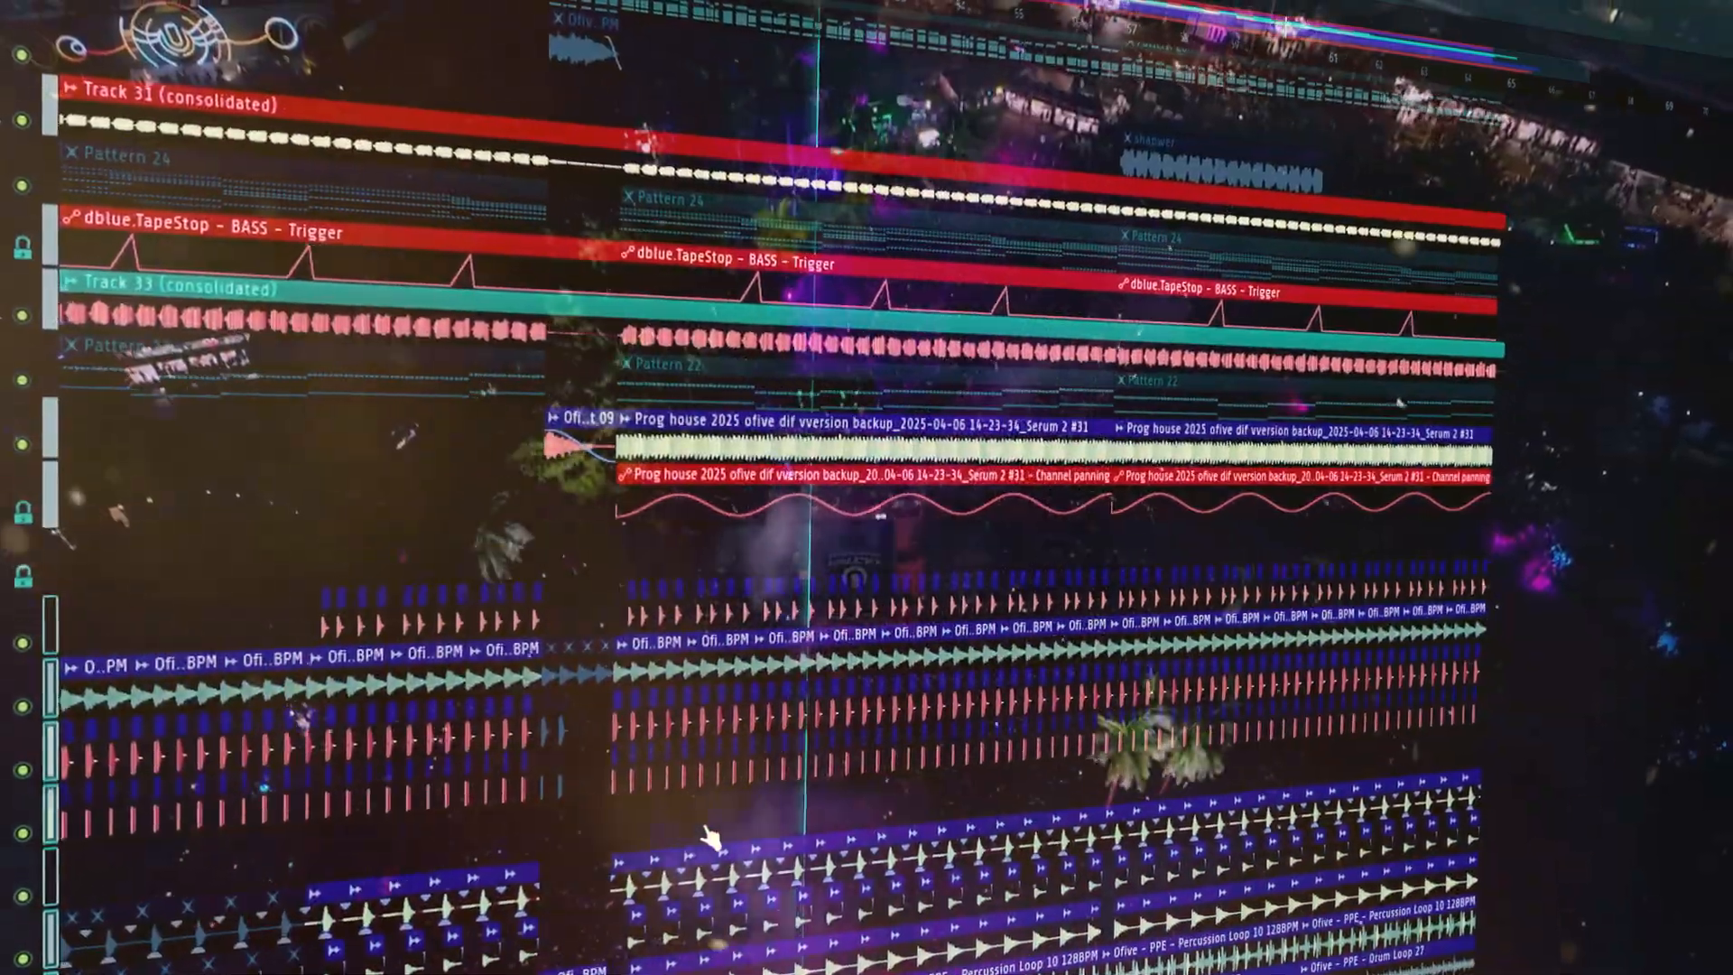
scroll(704, 837, up, 5)
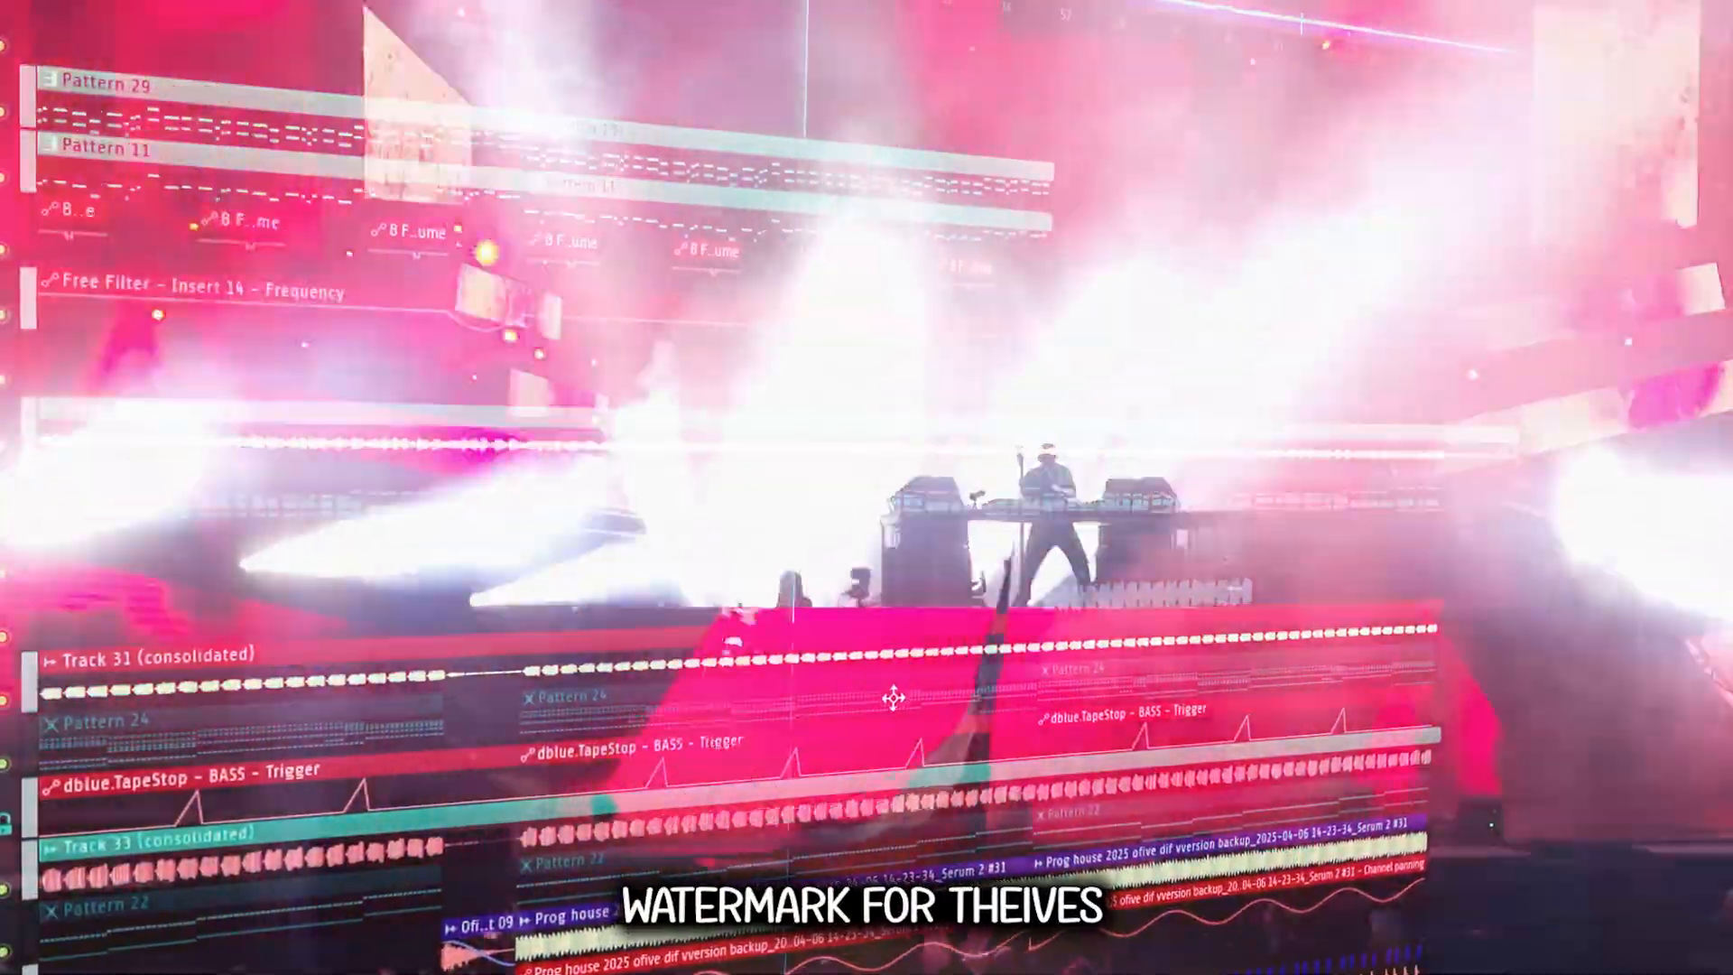
scroll(888, 699, up, 8)
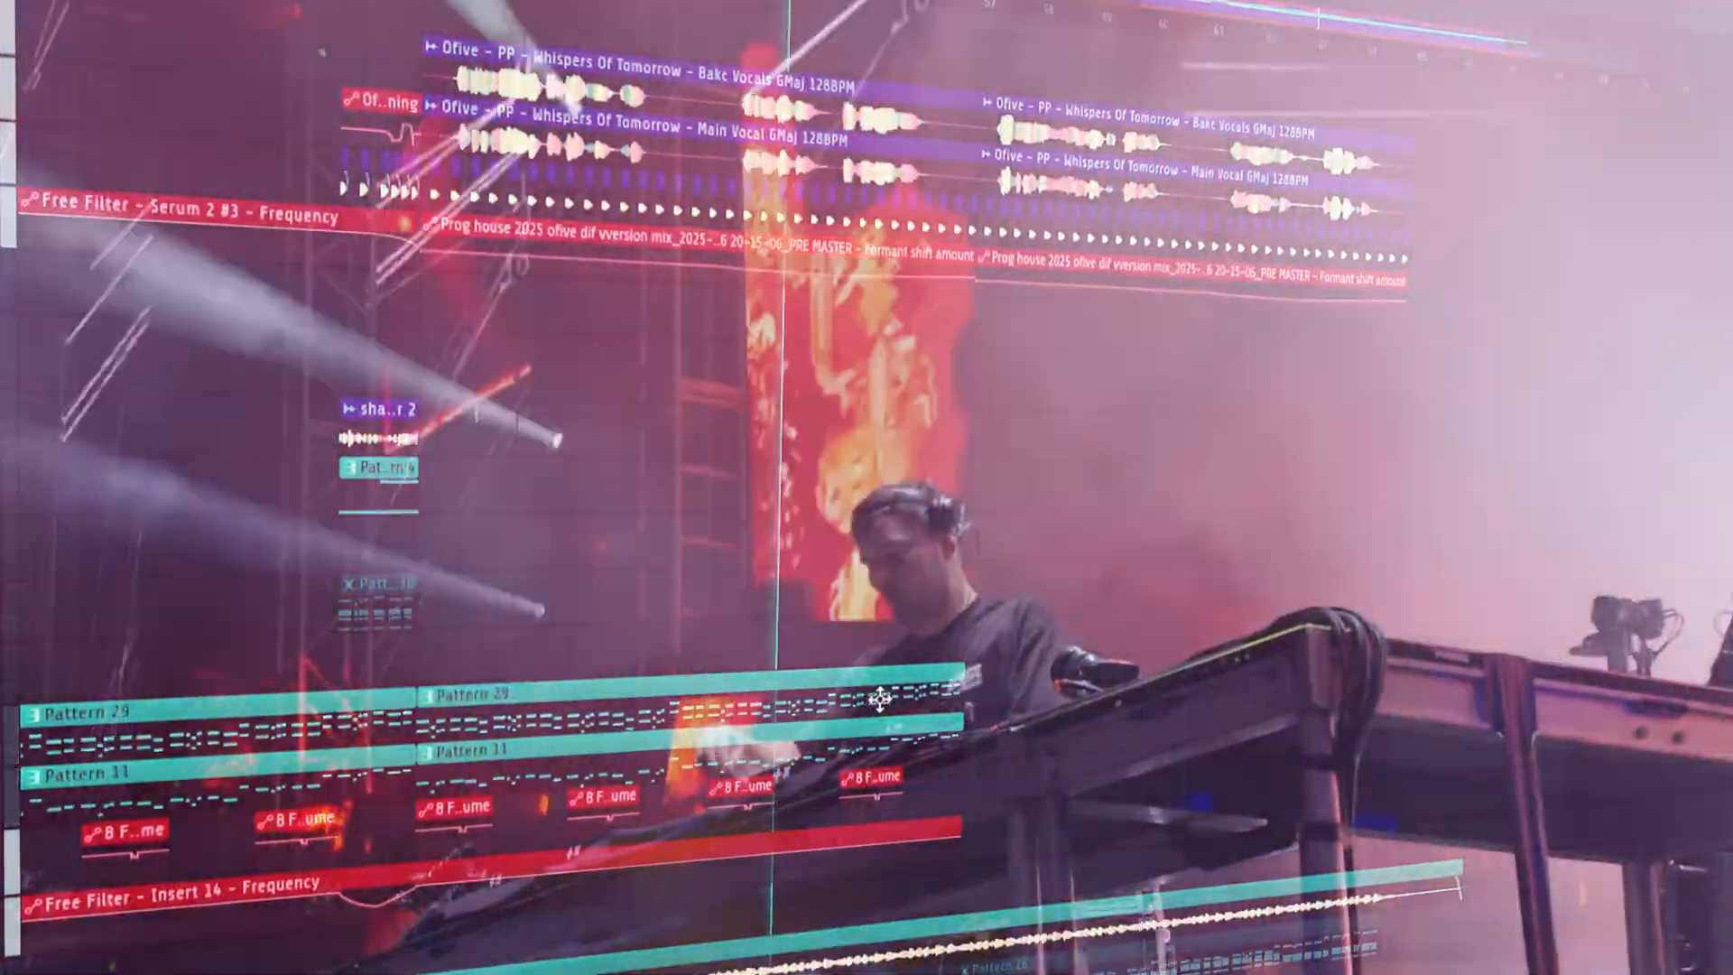
scroll(979, 760, down, 15)
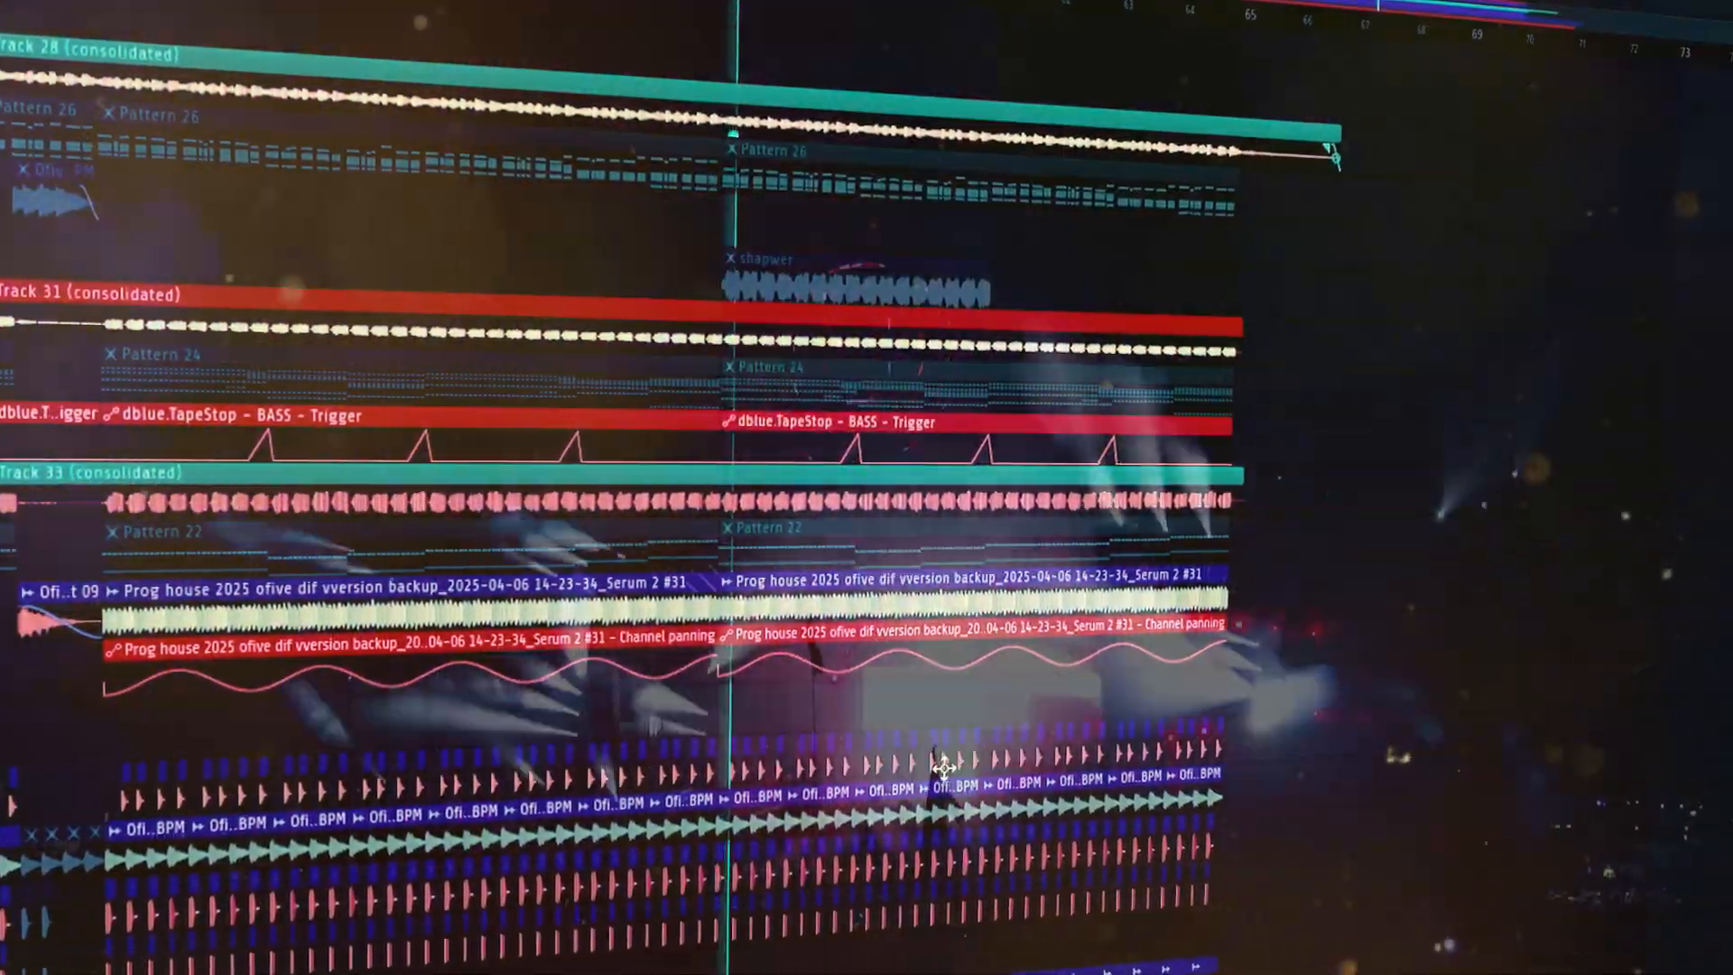
scroll(949, 767, up, 8)
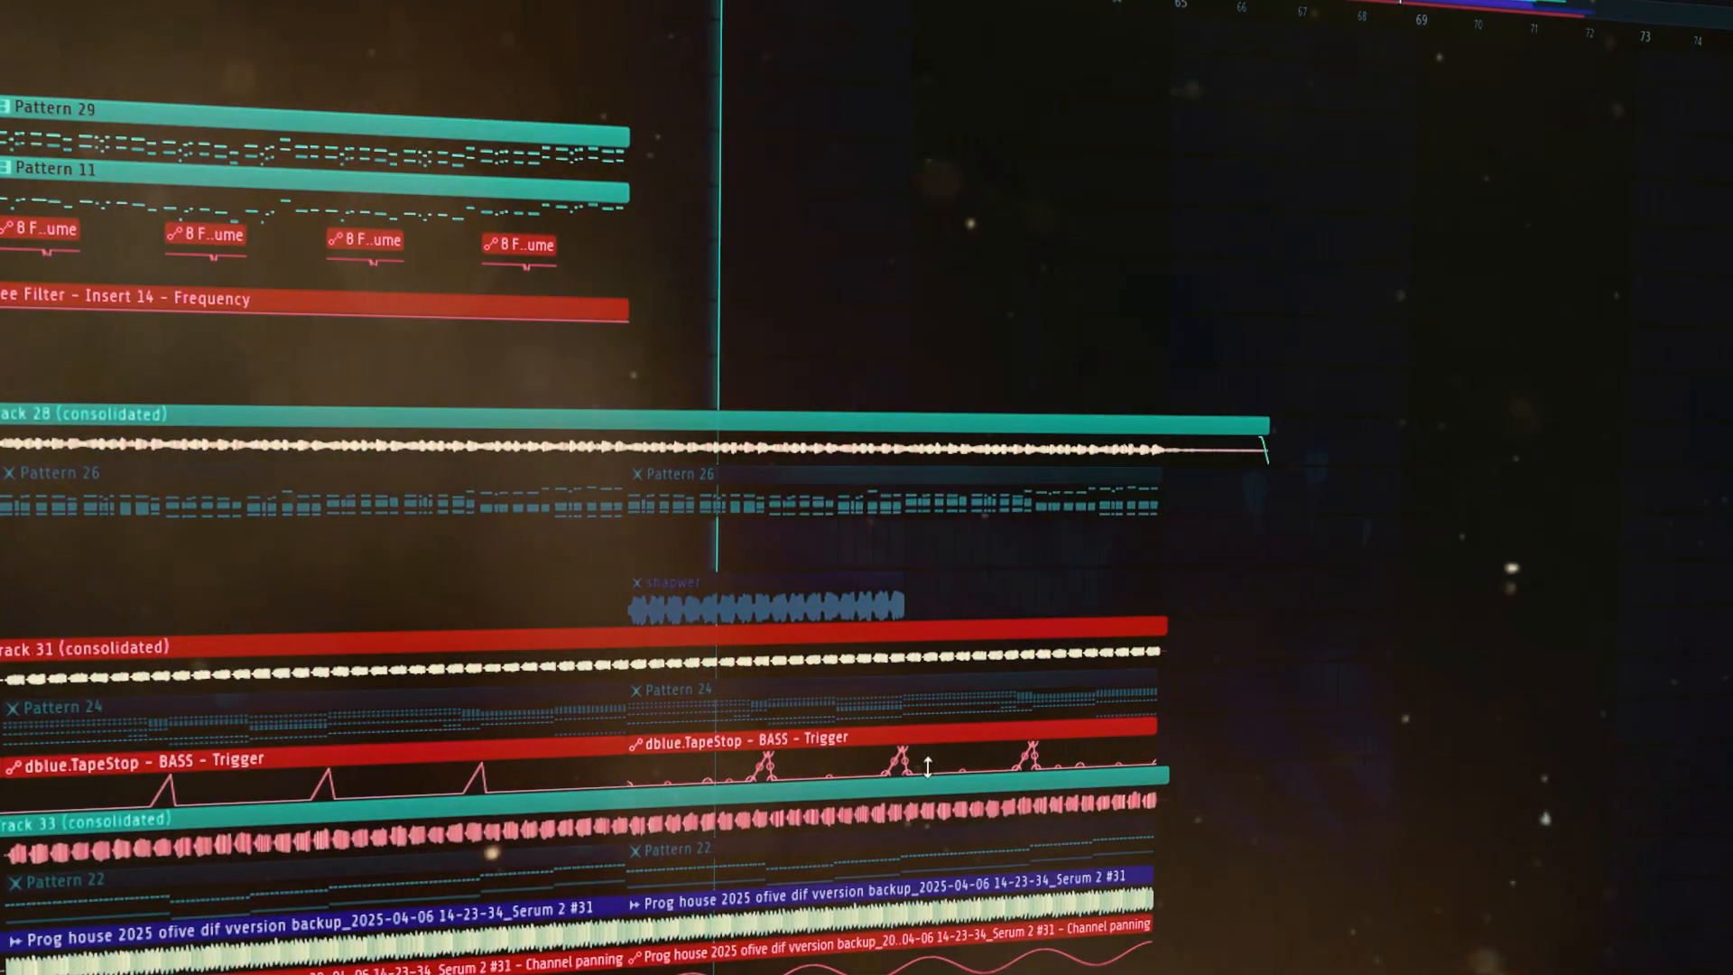